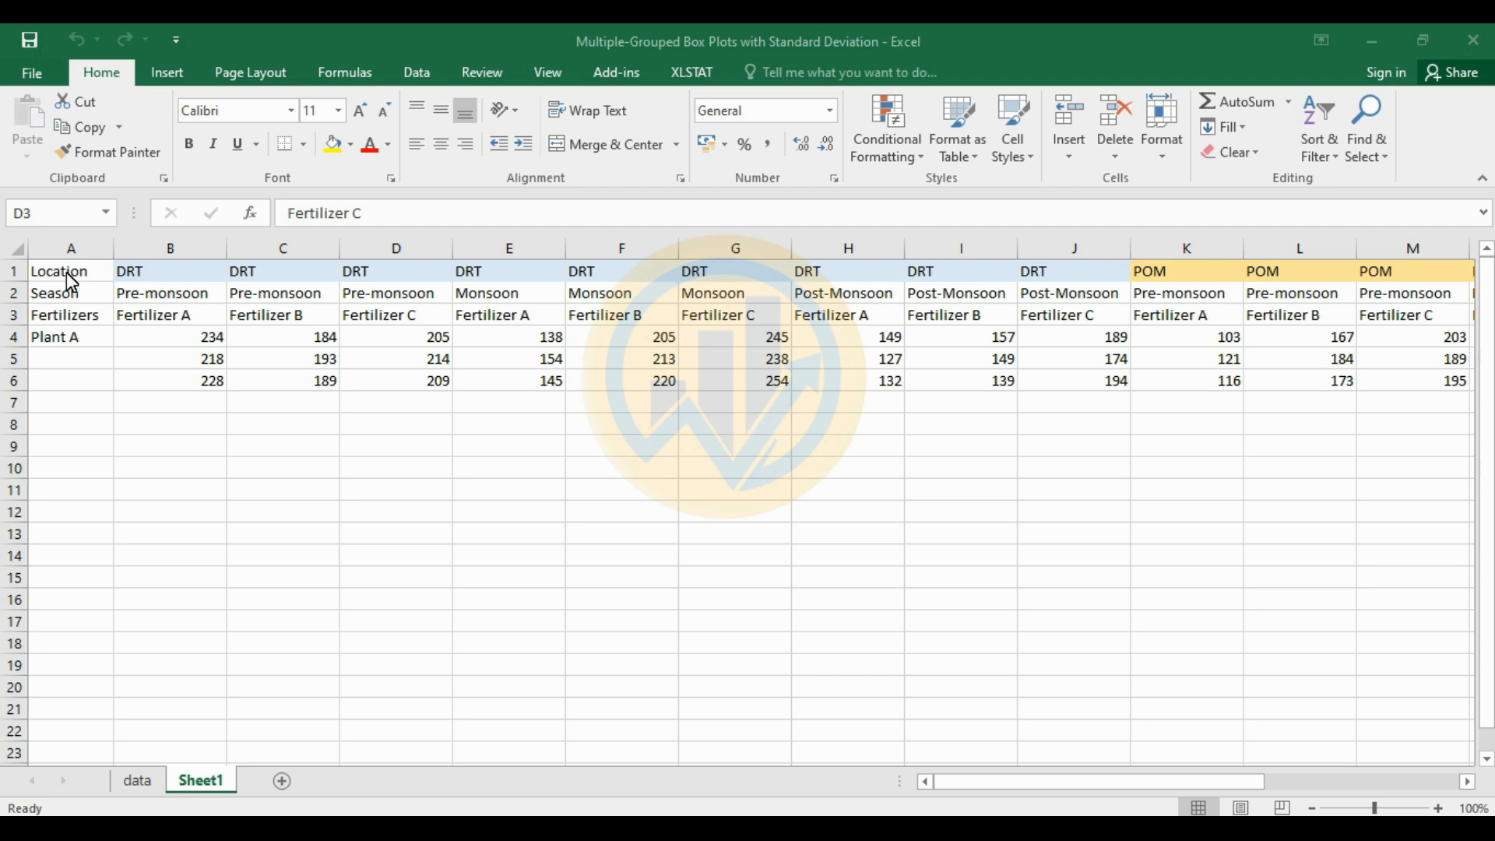
Examine how the Location, Season and Fertilizers header rows group the Plant A data on Sheet1
left_click(65, 337)
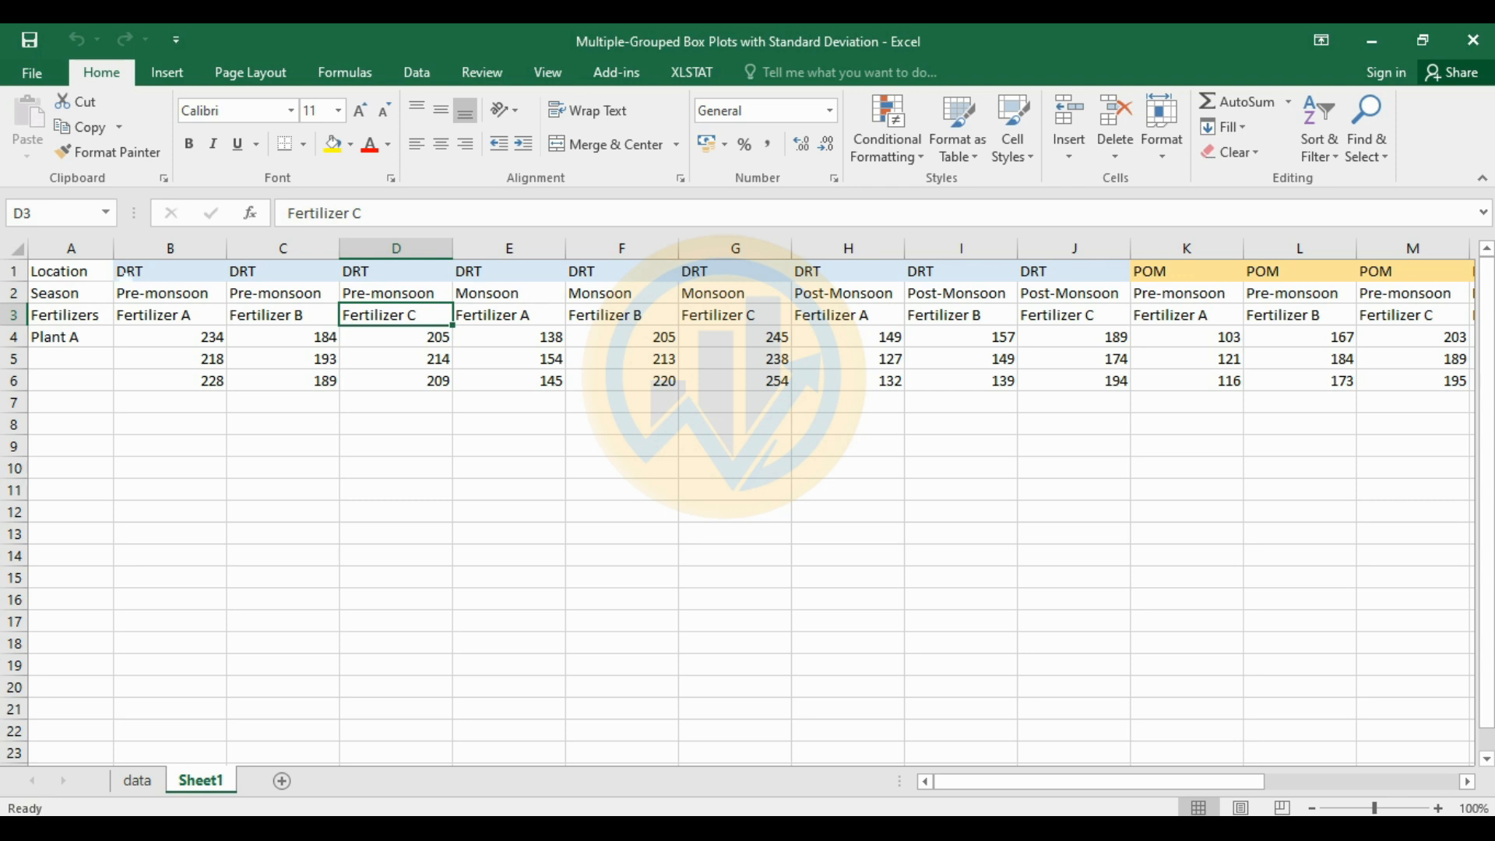
left_click_drag(156, 271, 1034, 274)
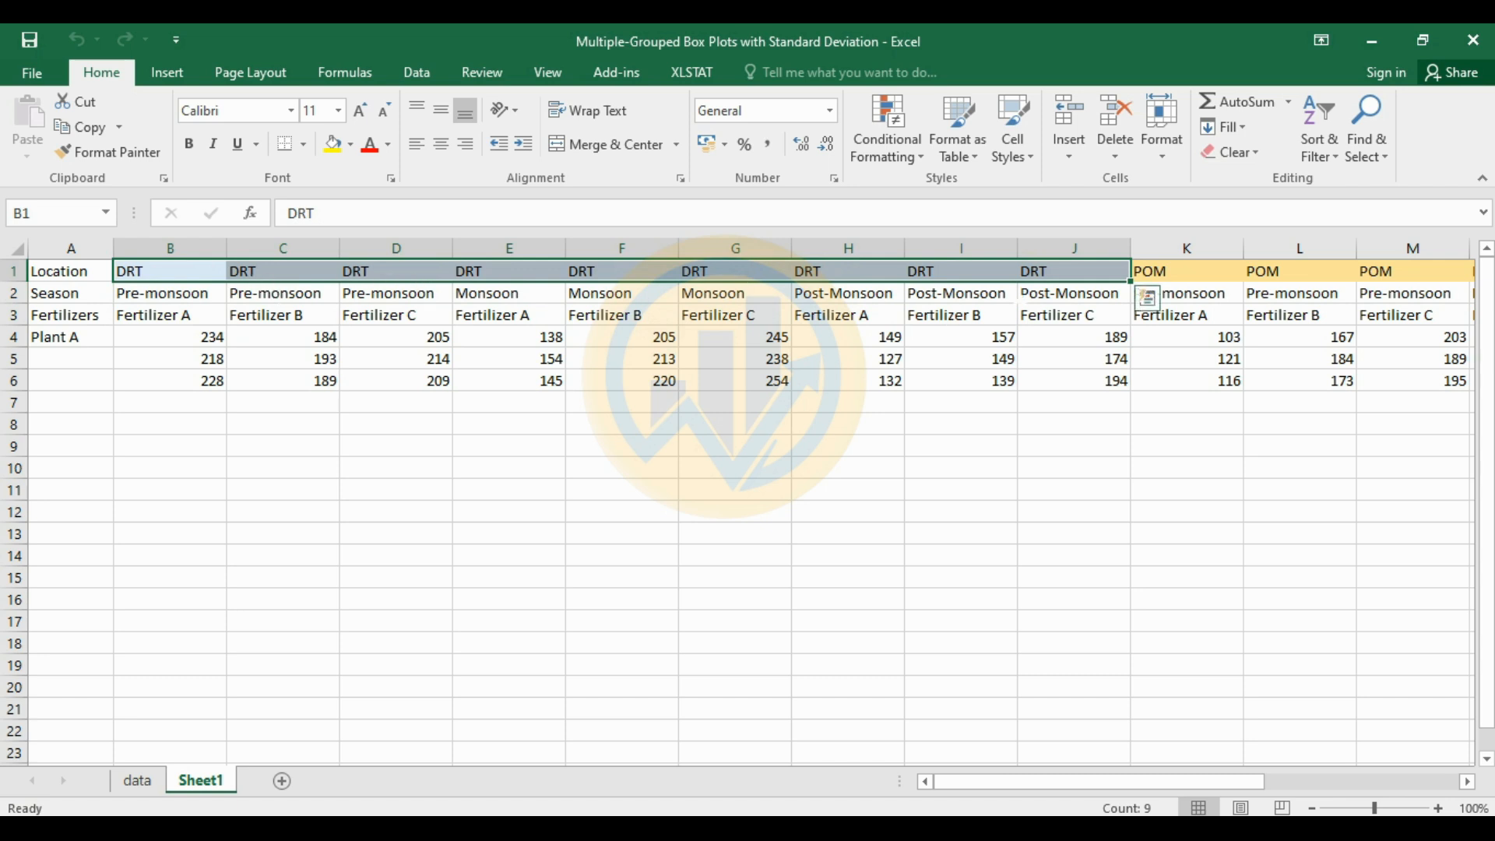
left_click(1185, 276)
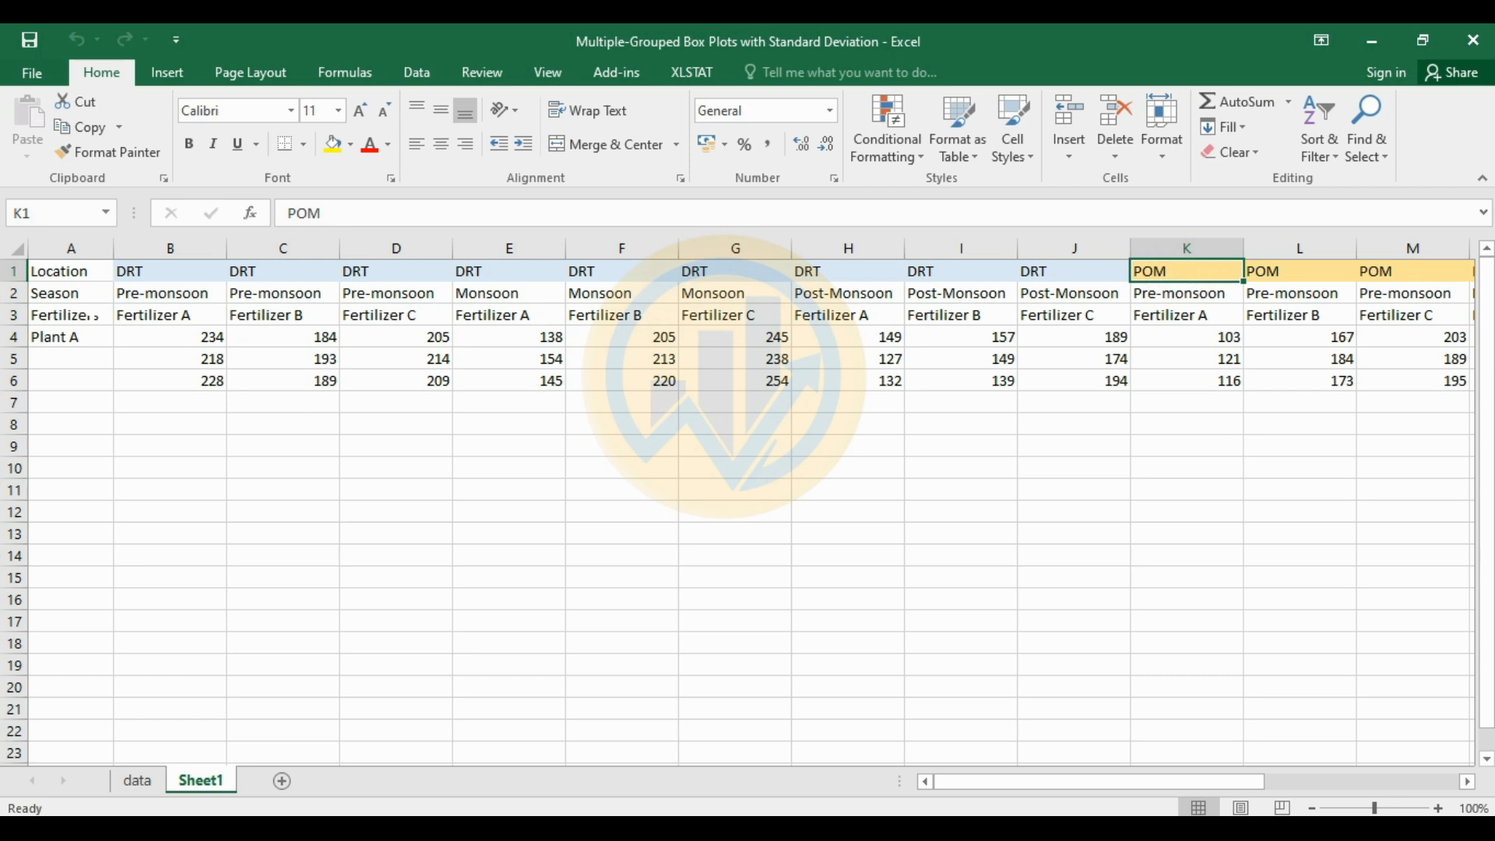
left_click_drag(123, 293, 1051, 300)
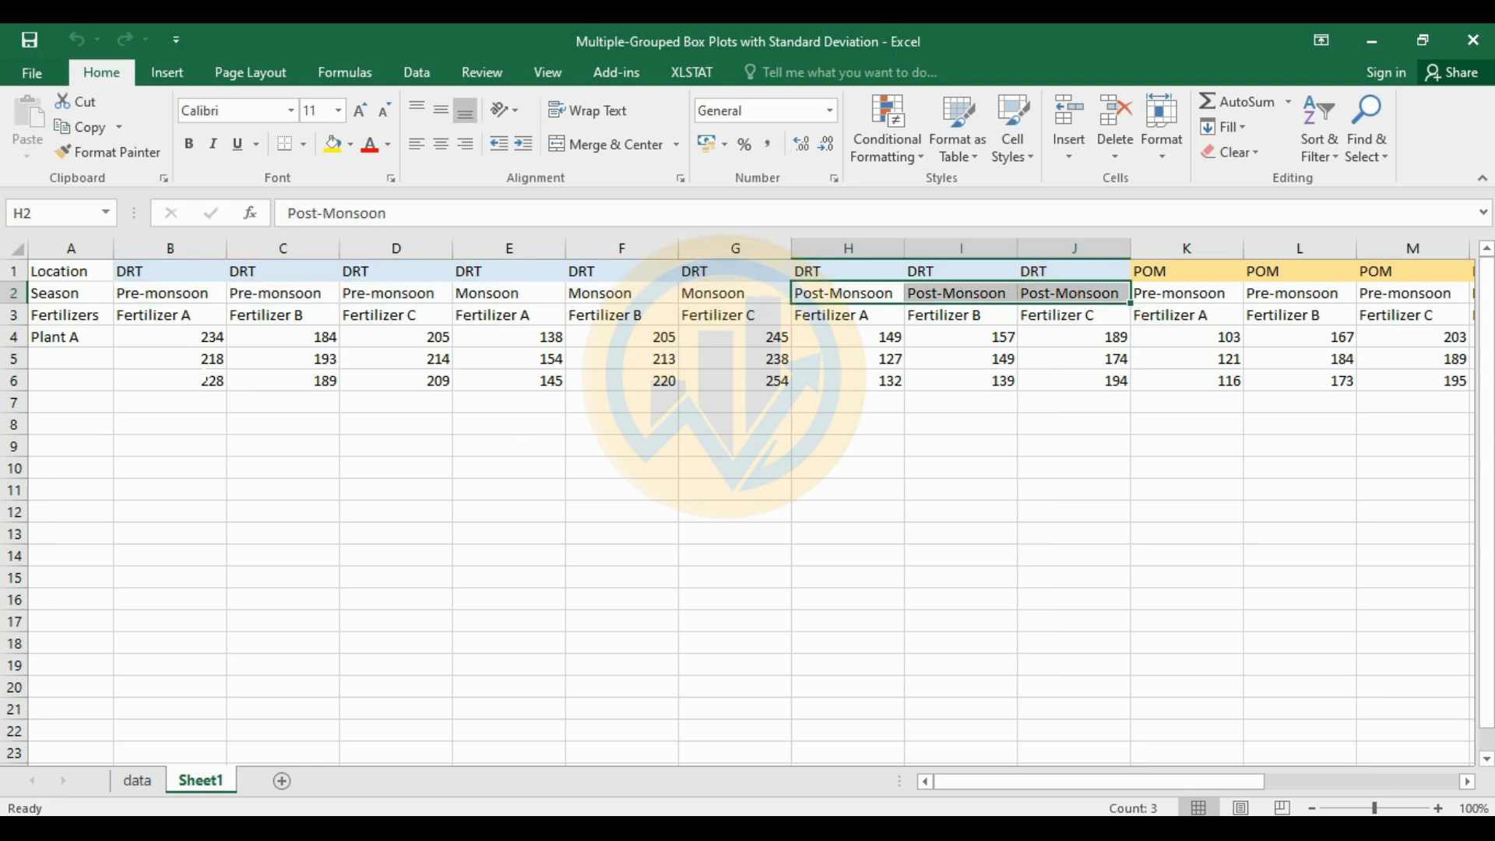
left_click_drag(130, 313, 362, 319)
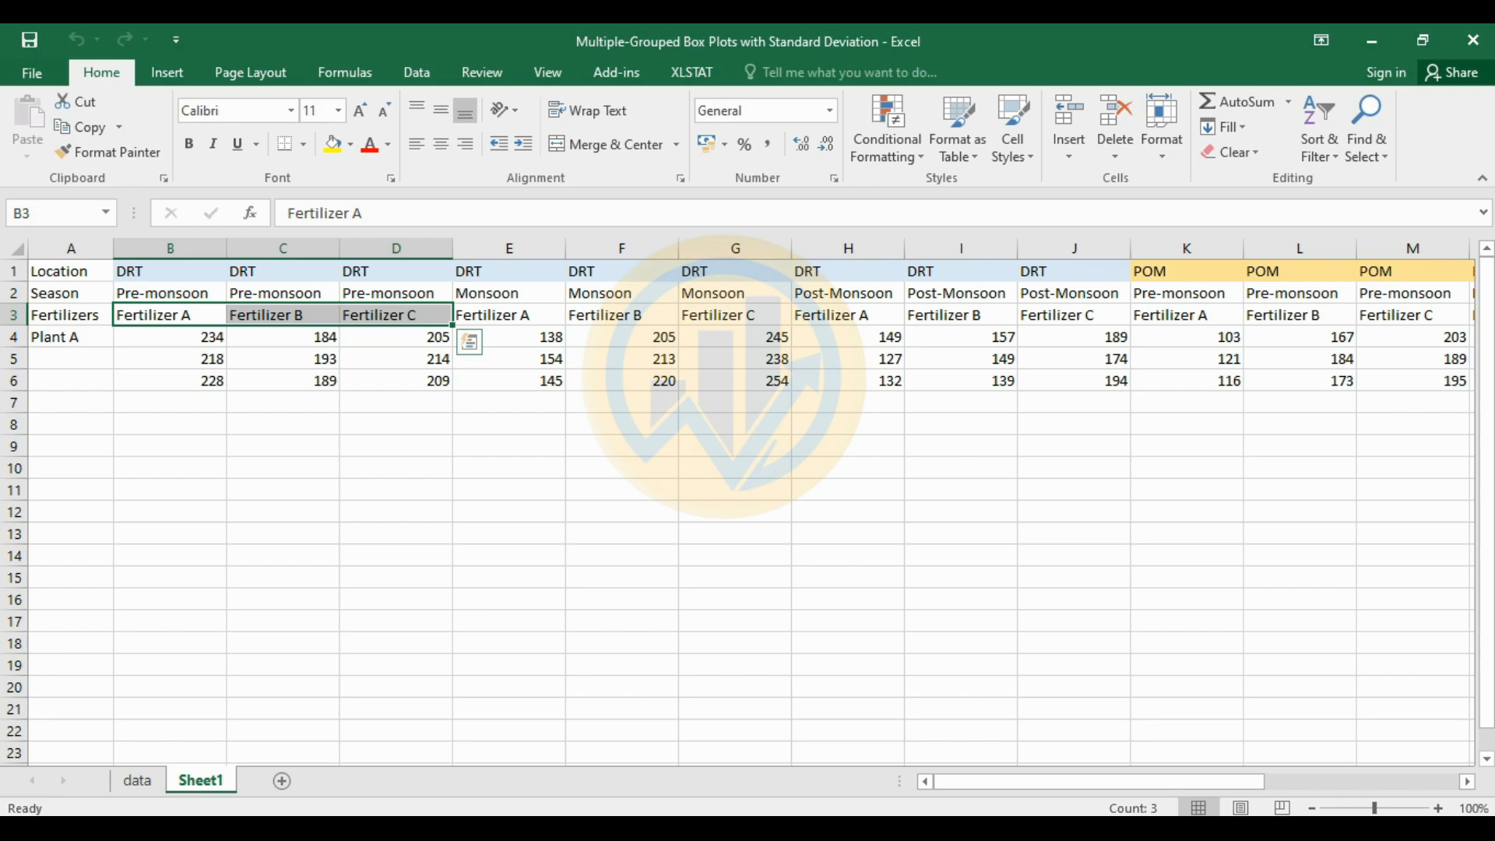
left_click(338, 291)
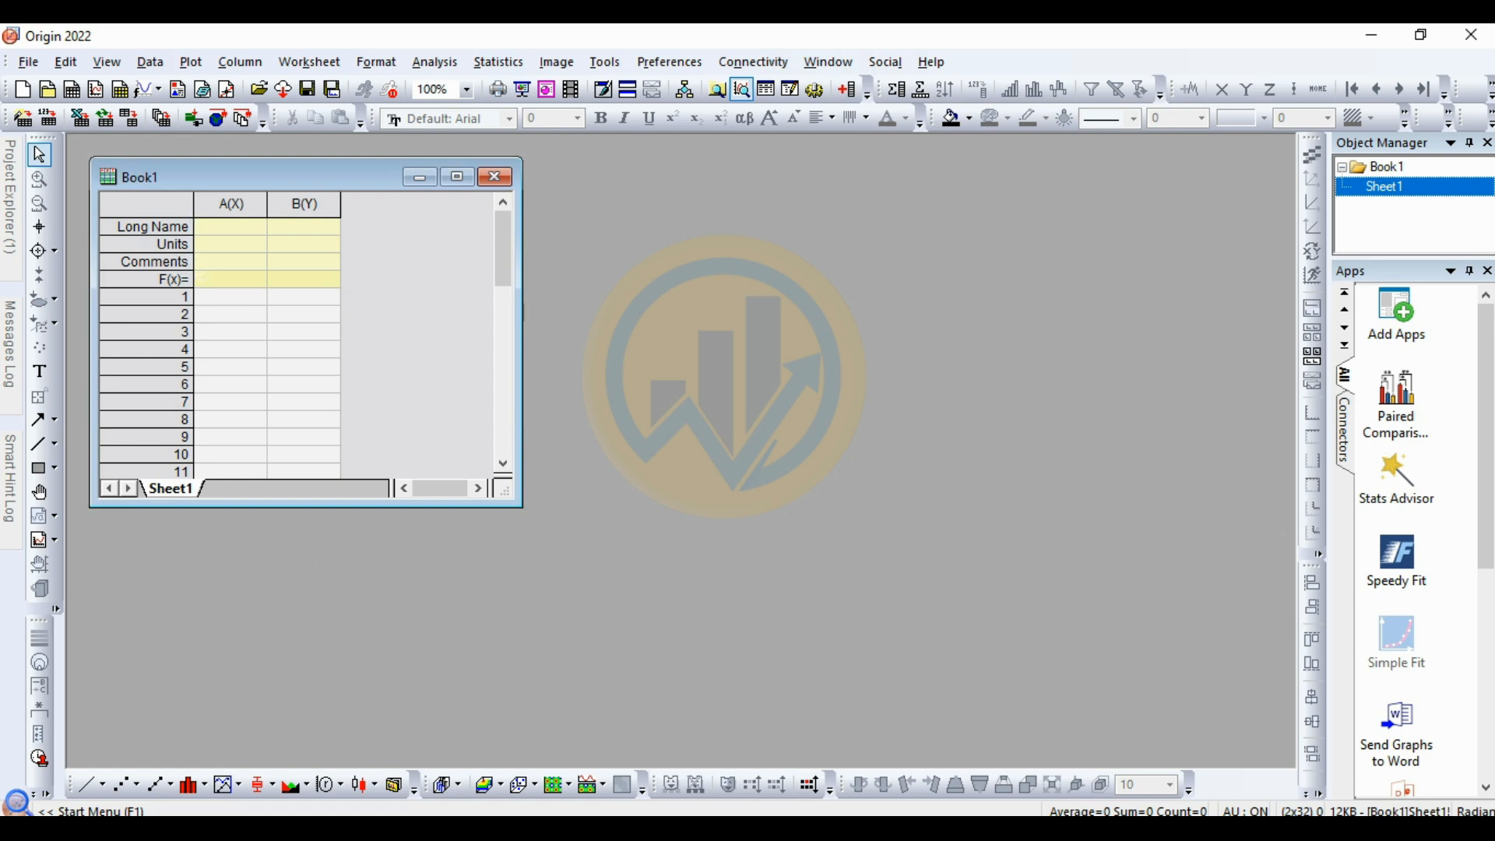
In Origin, insert a user parameter row named Season above the Comments row of Book1
right_click(174, 261)
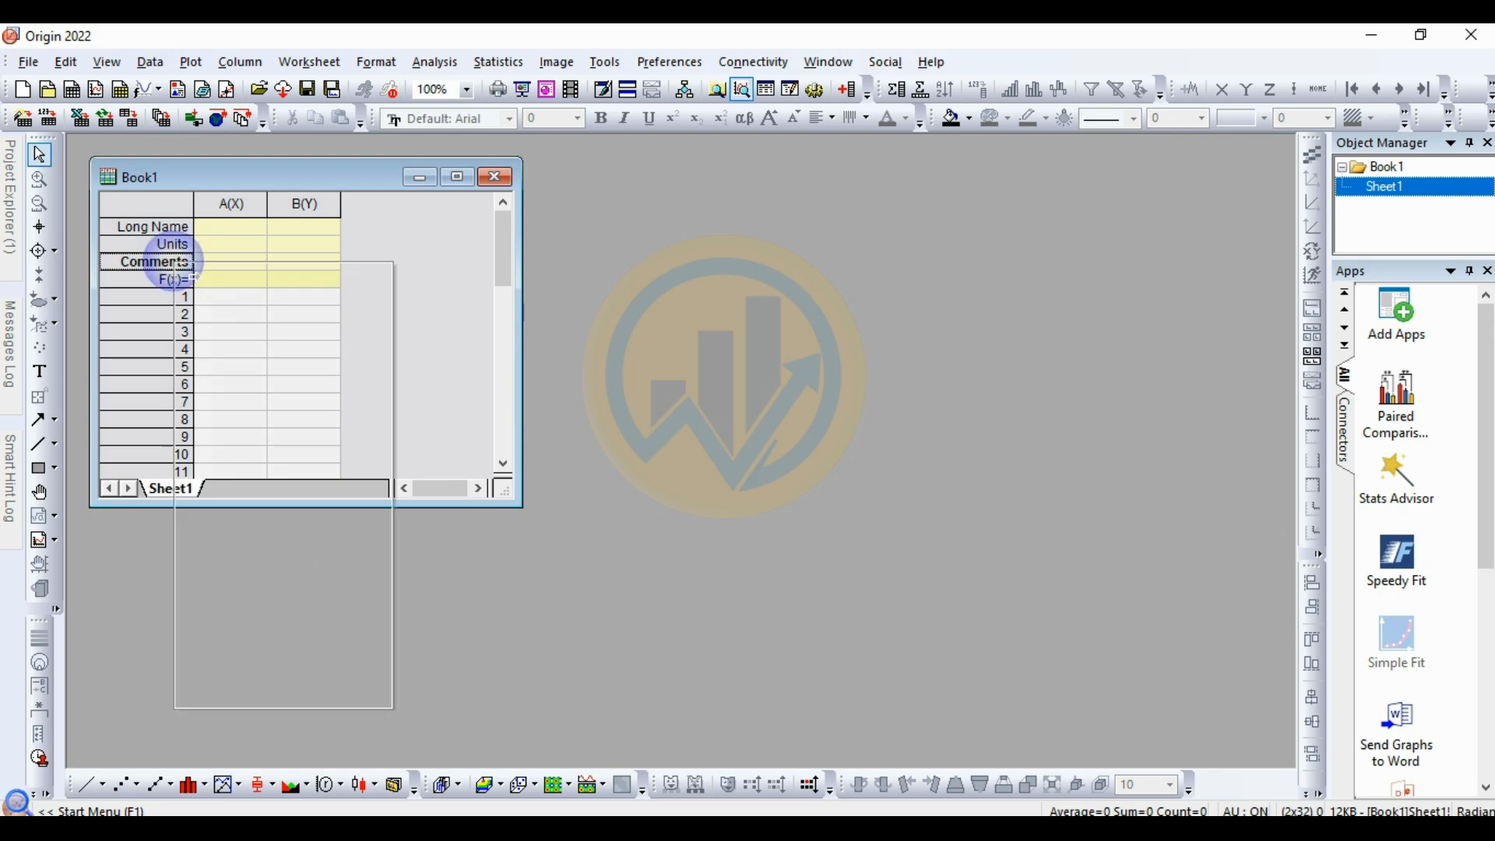
mouse_move(310, 279)
left_click(443, 278)
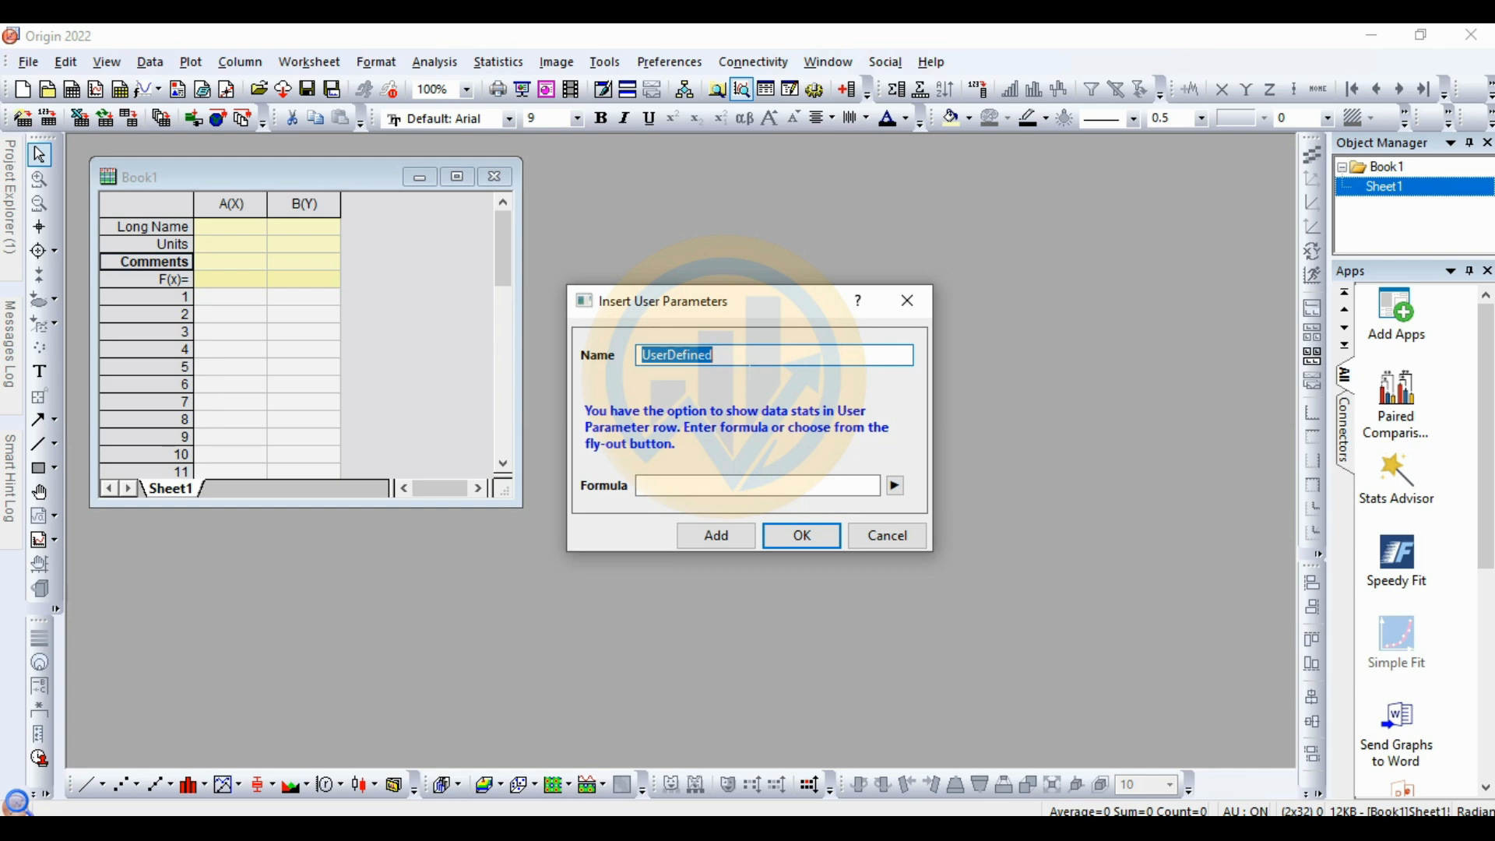
type("Season")
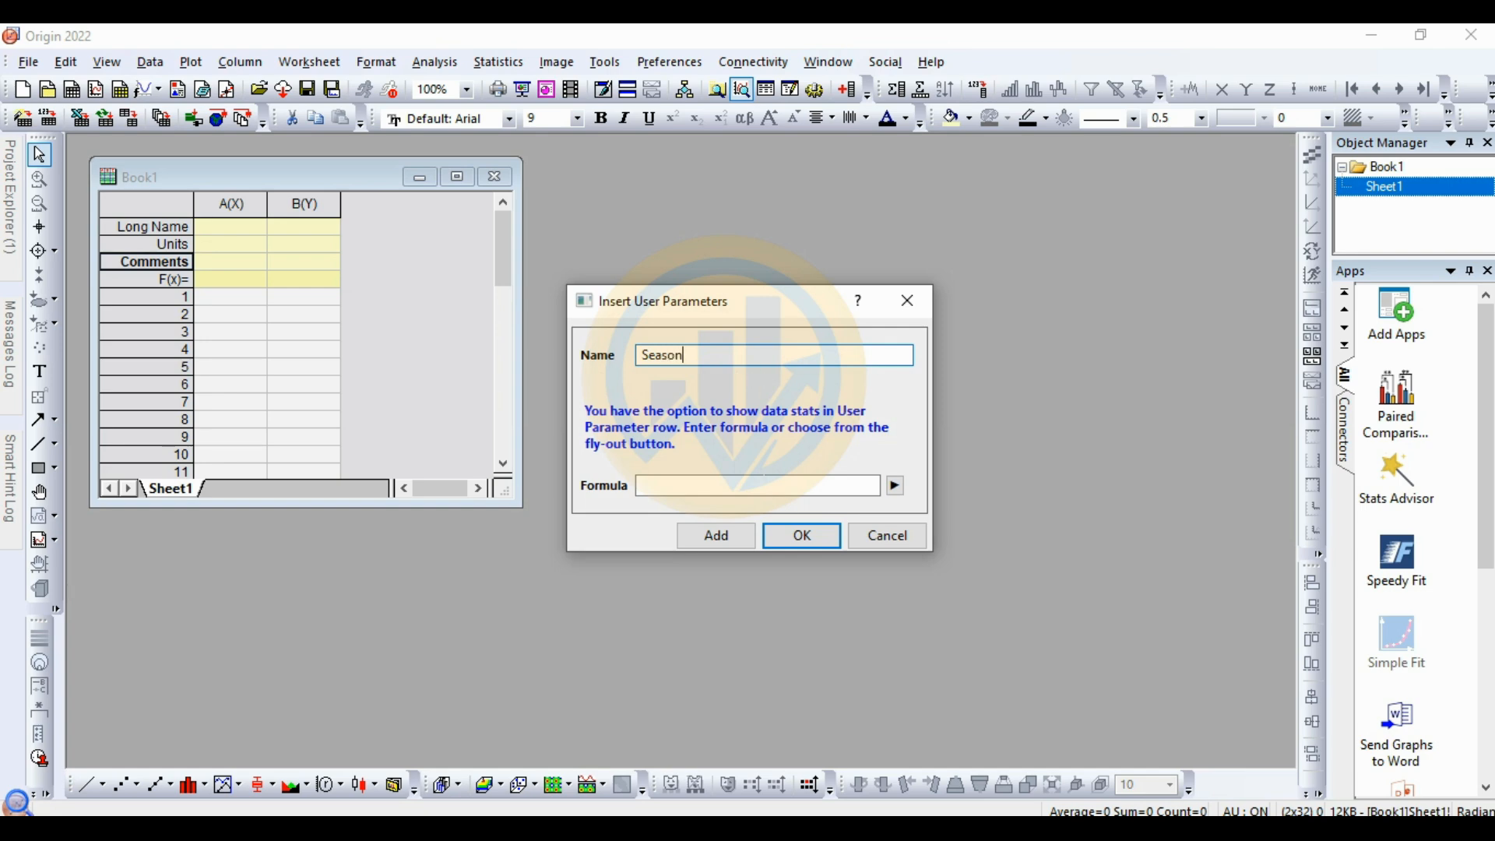
left_click(803, 538)
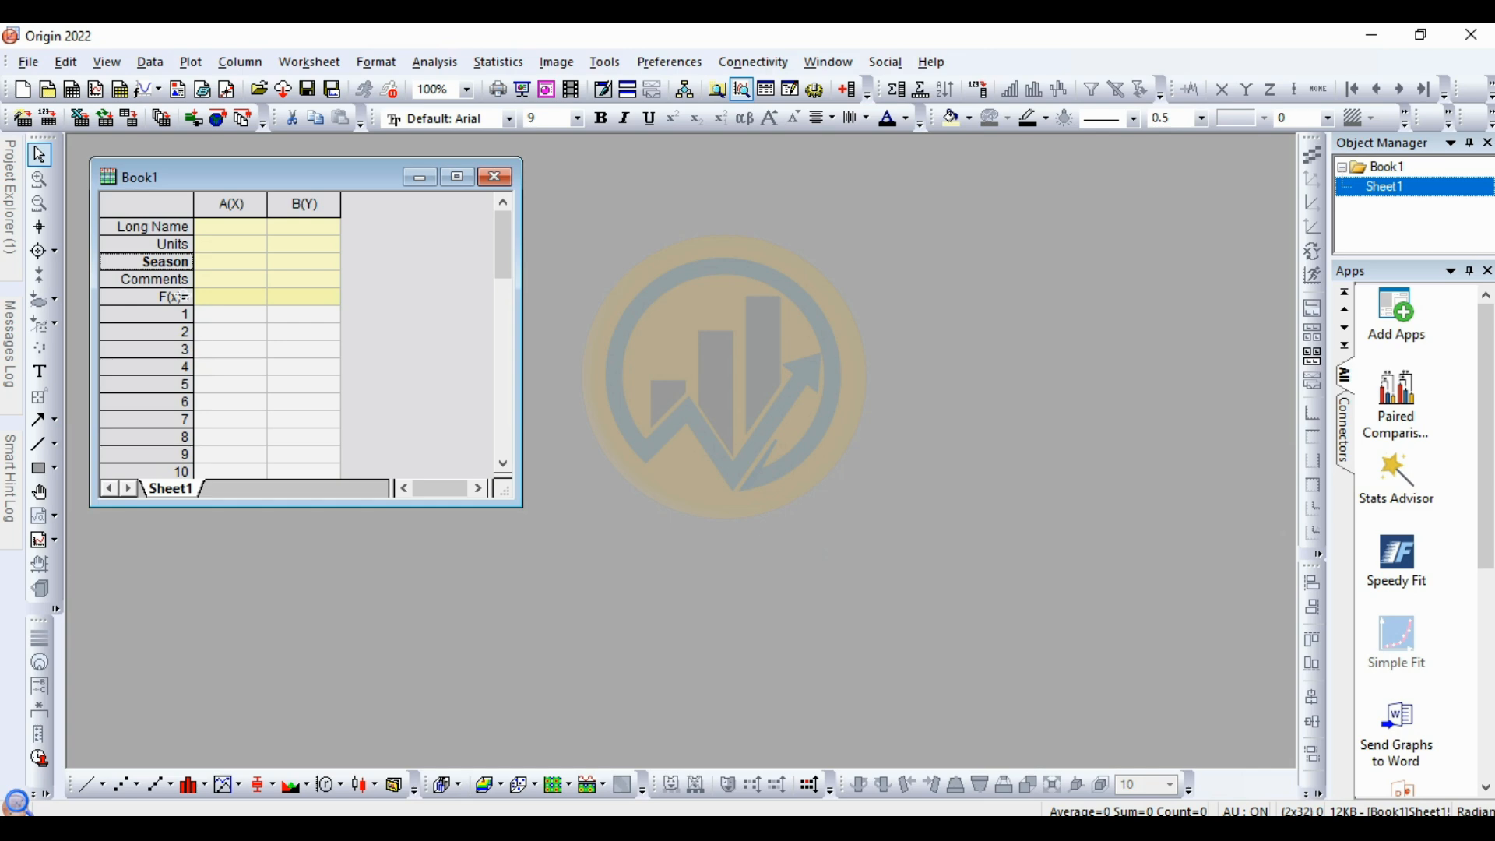
Add a user parameter row named Location below Comments by moving the Comments row to user parameters
right_click(174, 280)
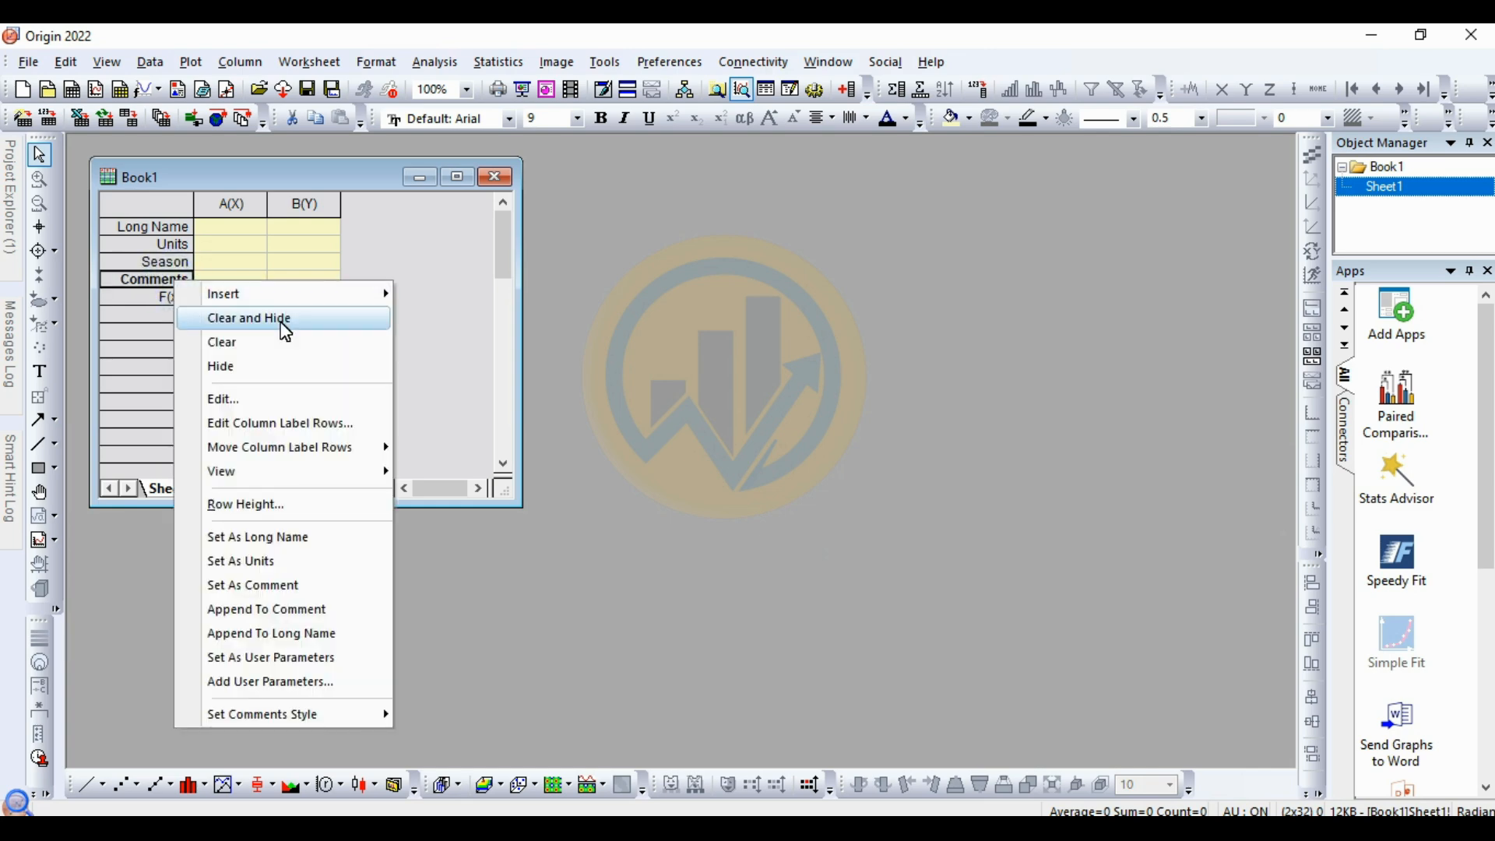
left_click(254, 400)
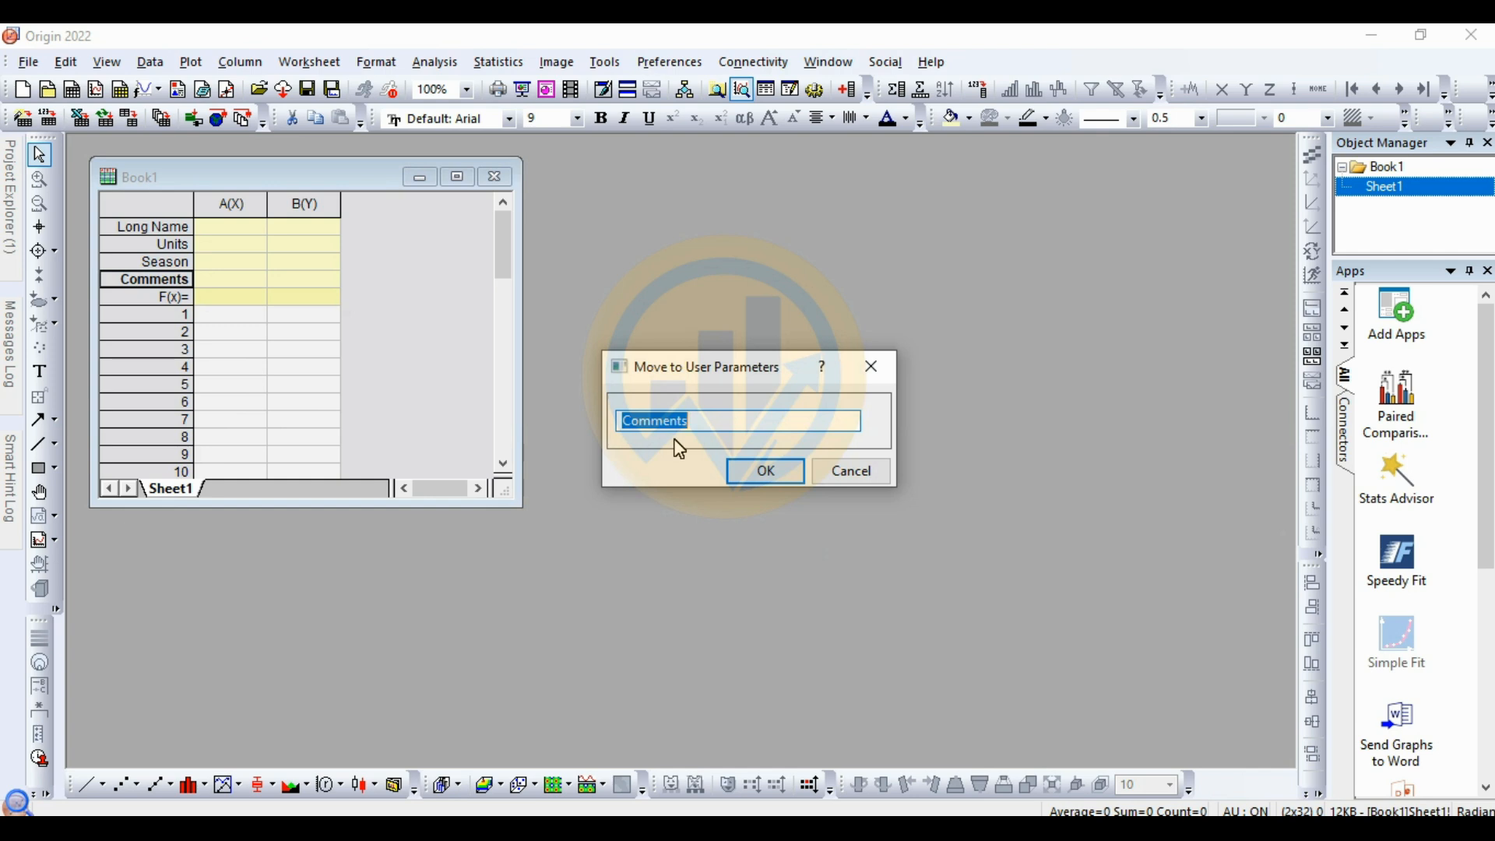
key("BackSpace")
type("Location")
left_click(751, 469)
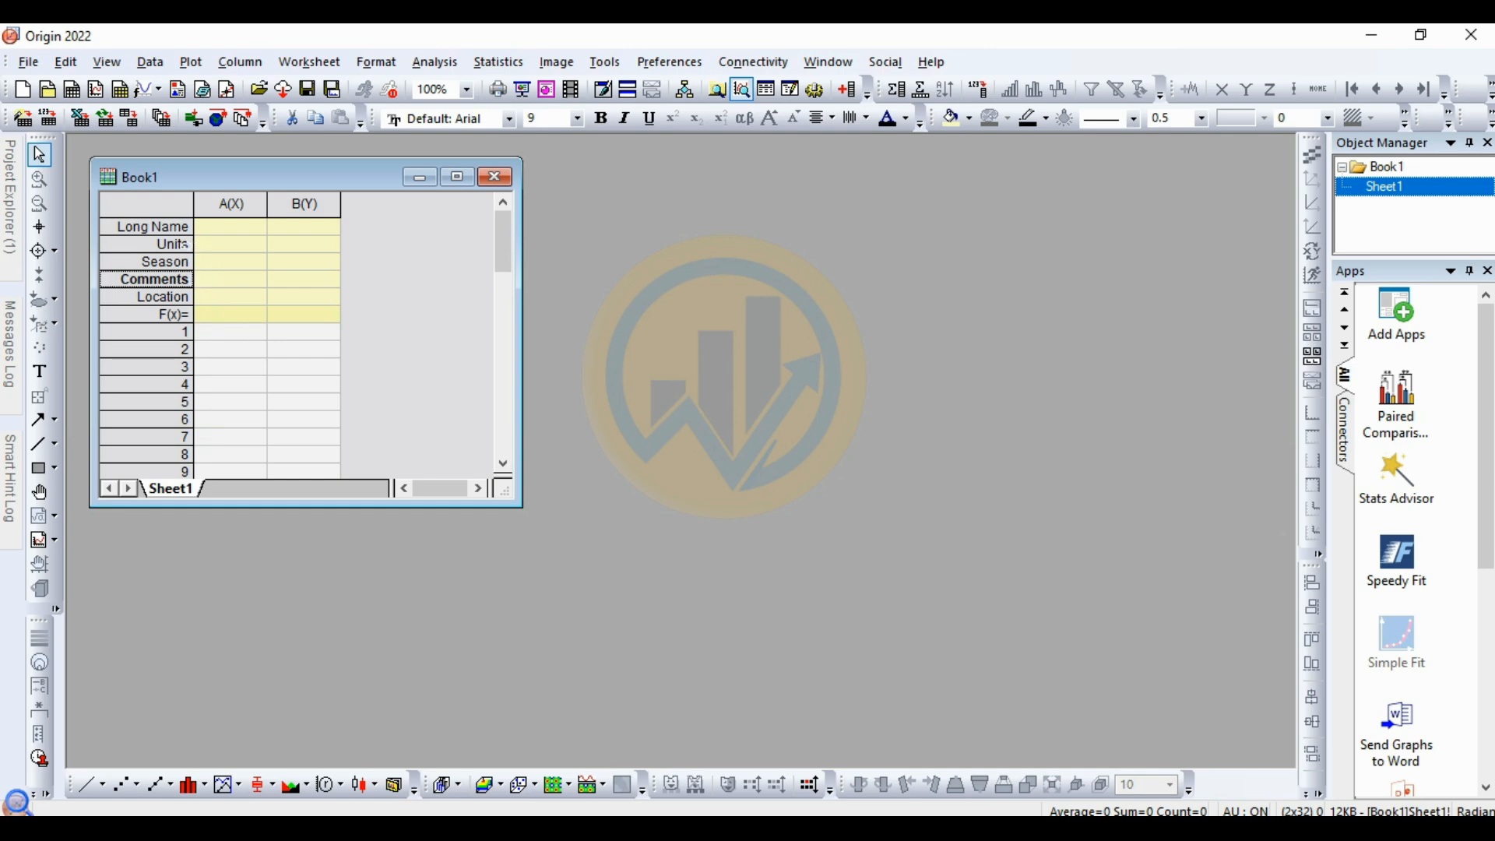
Insert a user parameter row named Fertilizers above the Comments row
right_click(179, 280)
mouse_move(259, 304)
left_click(436, 294)
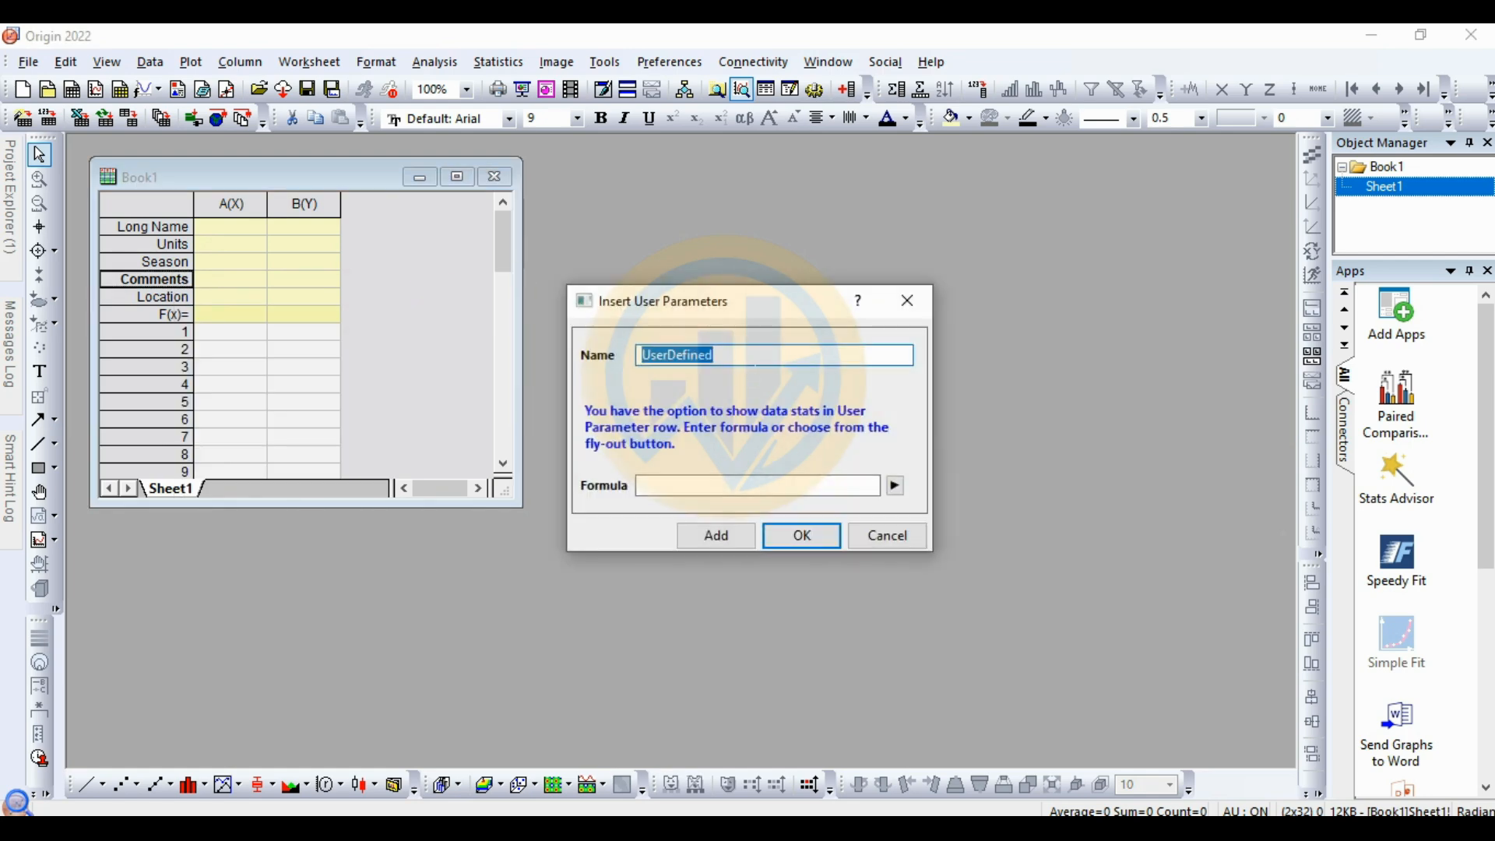
type("Fertilizers")
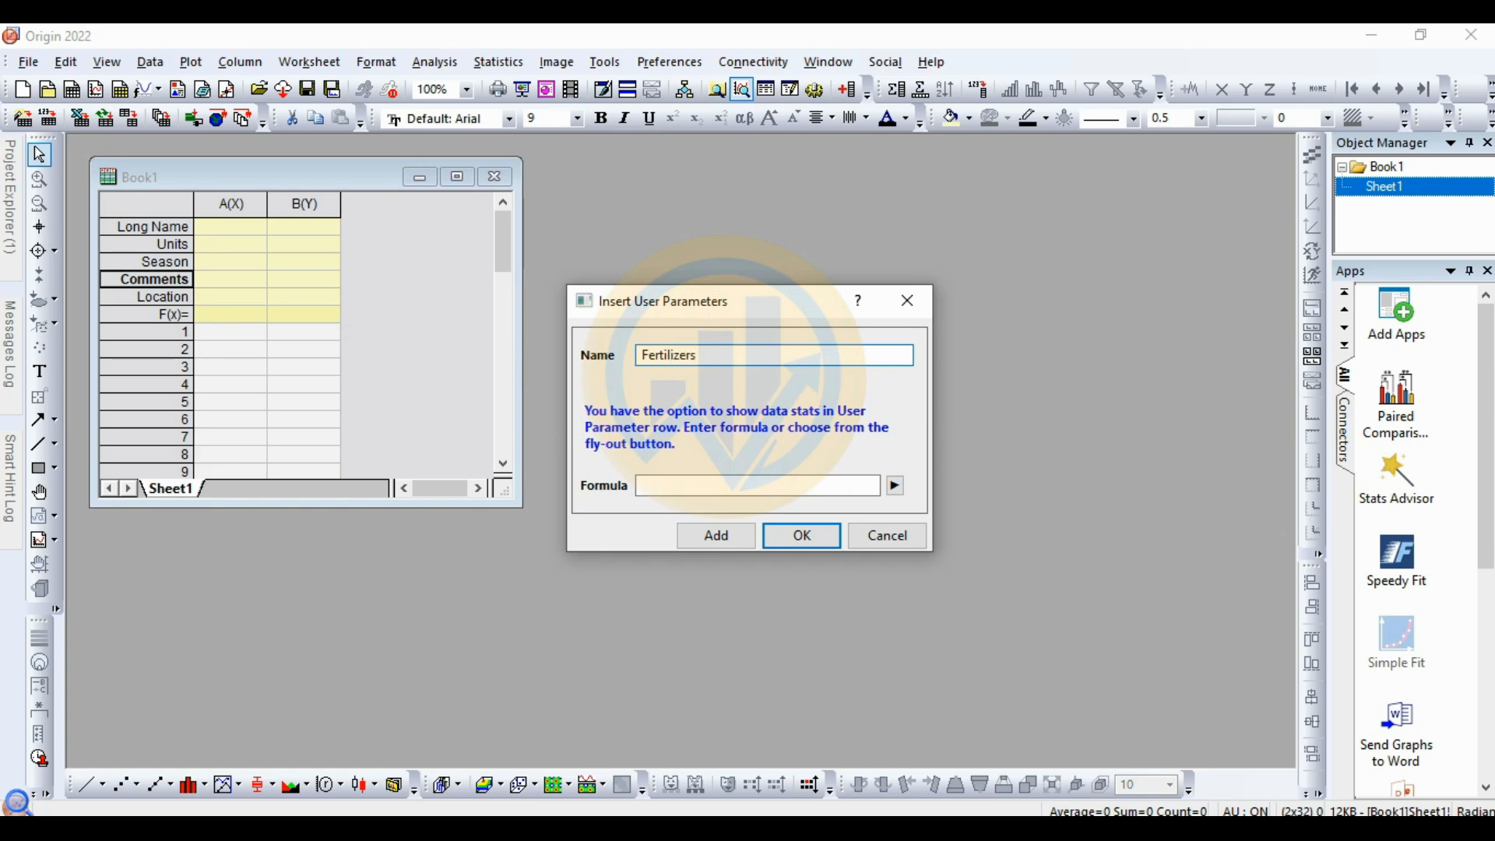
left_click(801, 536)
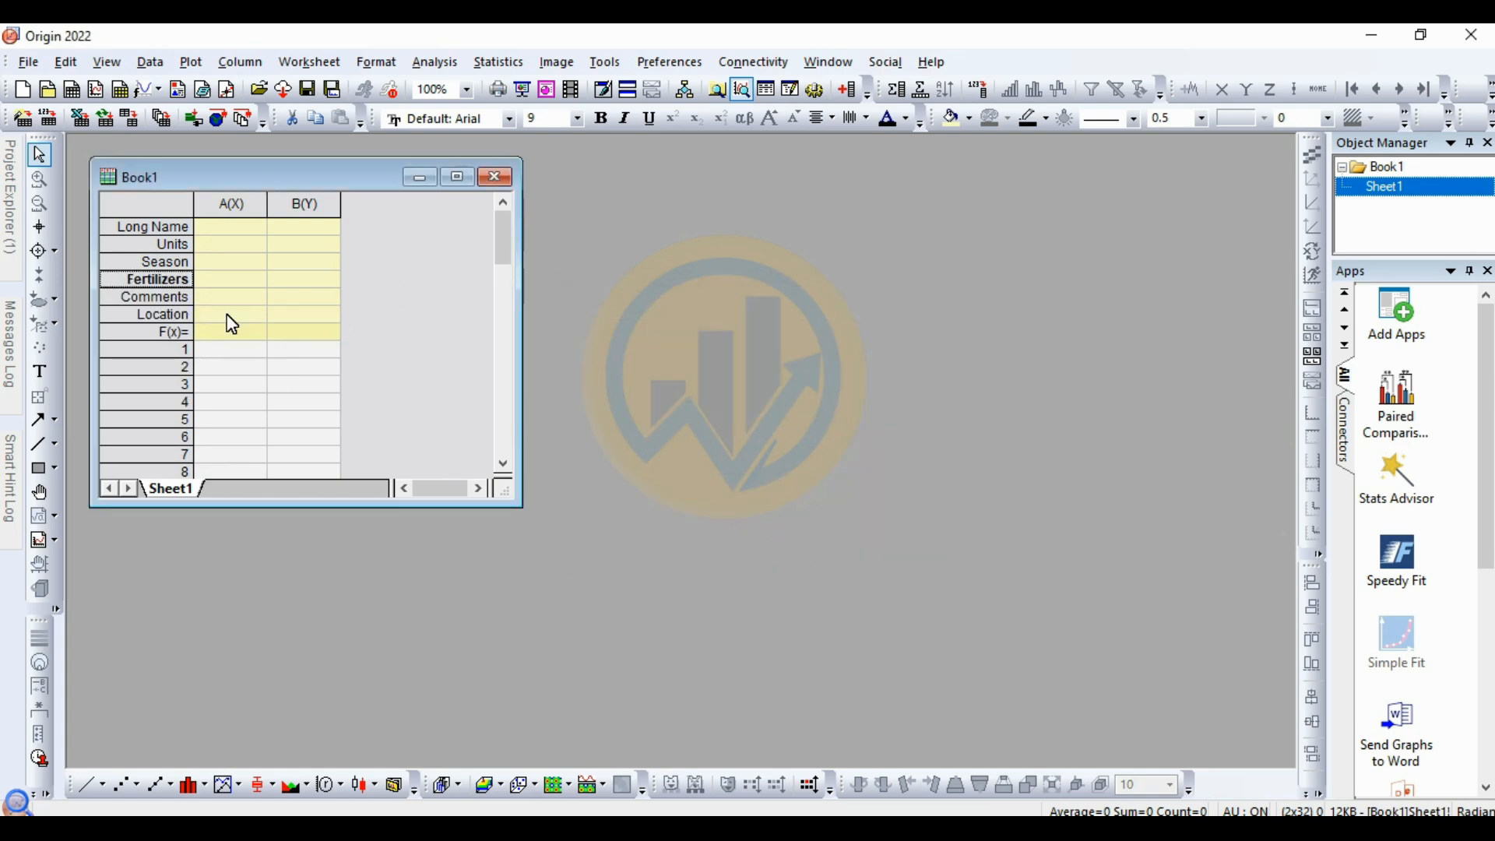
Widen the Book1 window and copy the location labels B1:S1 from Excel into Origin's Location row, starting at column A
left_click_drag(522, 362, 1013, 387)
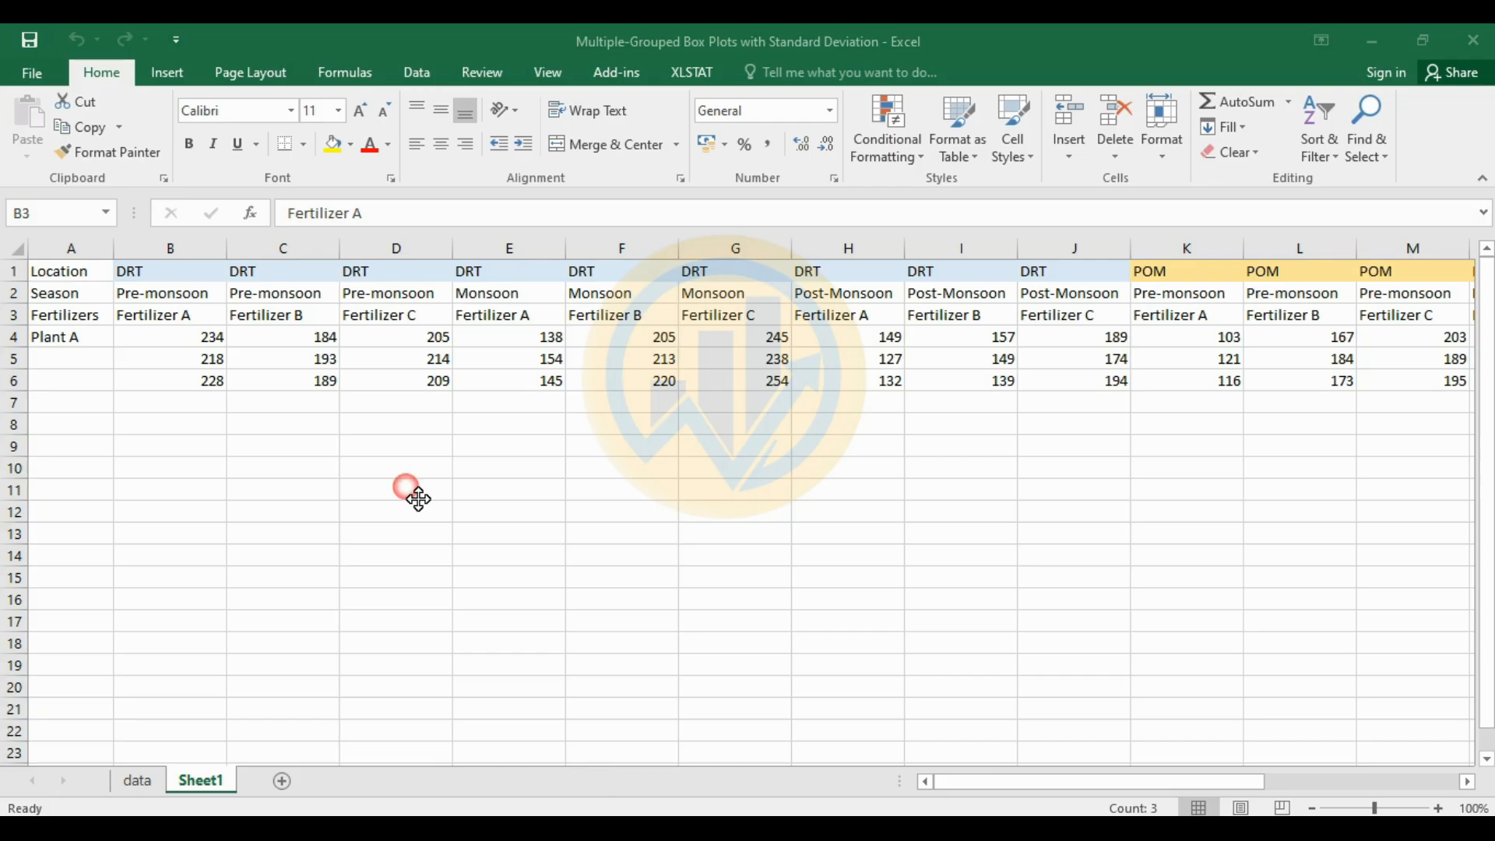
key("shift+Right")
key("shift+Right")
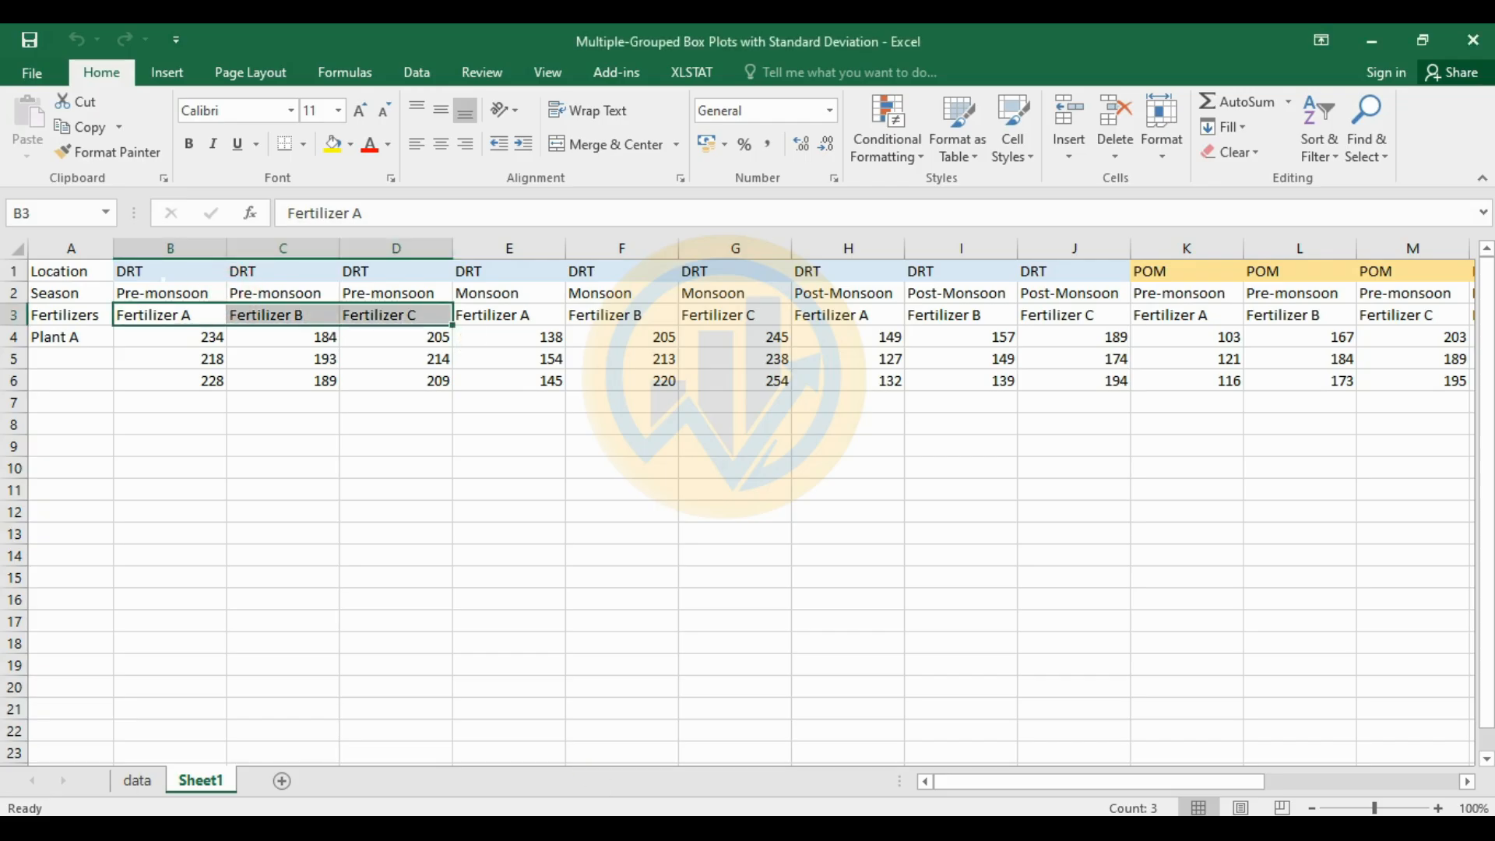
left_click_drag(153, 275, 1374, 274)
key("ctrl+c")
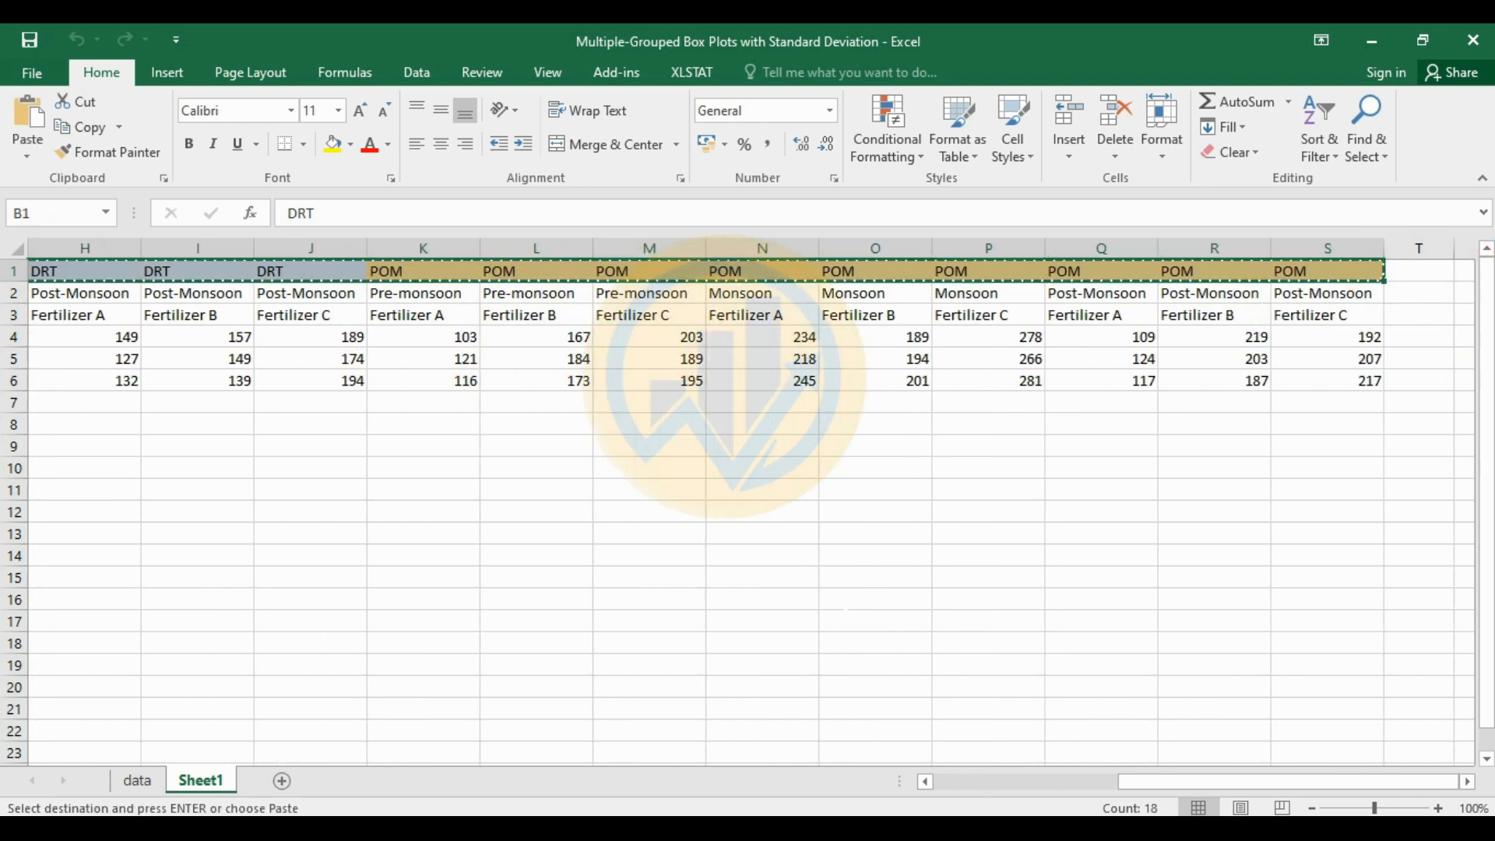
key("alt+Tab")
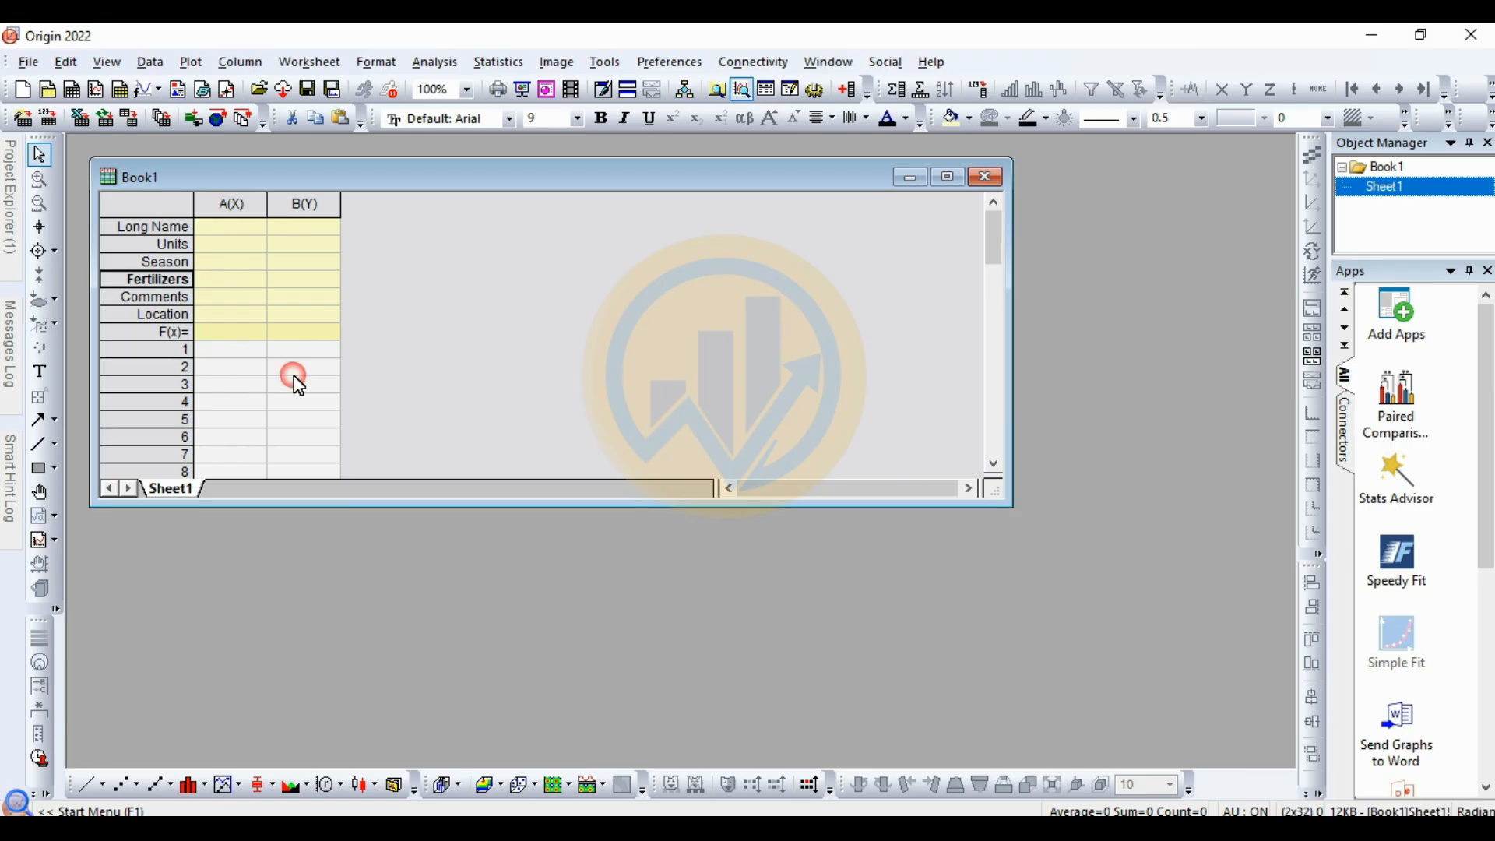
left_click(242, 316)
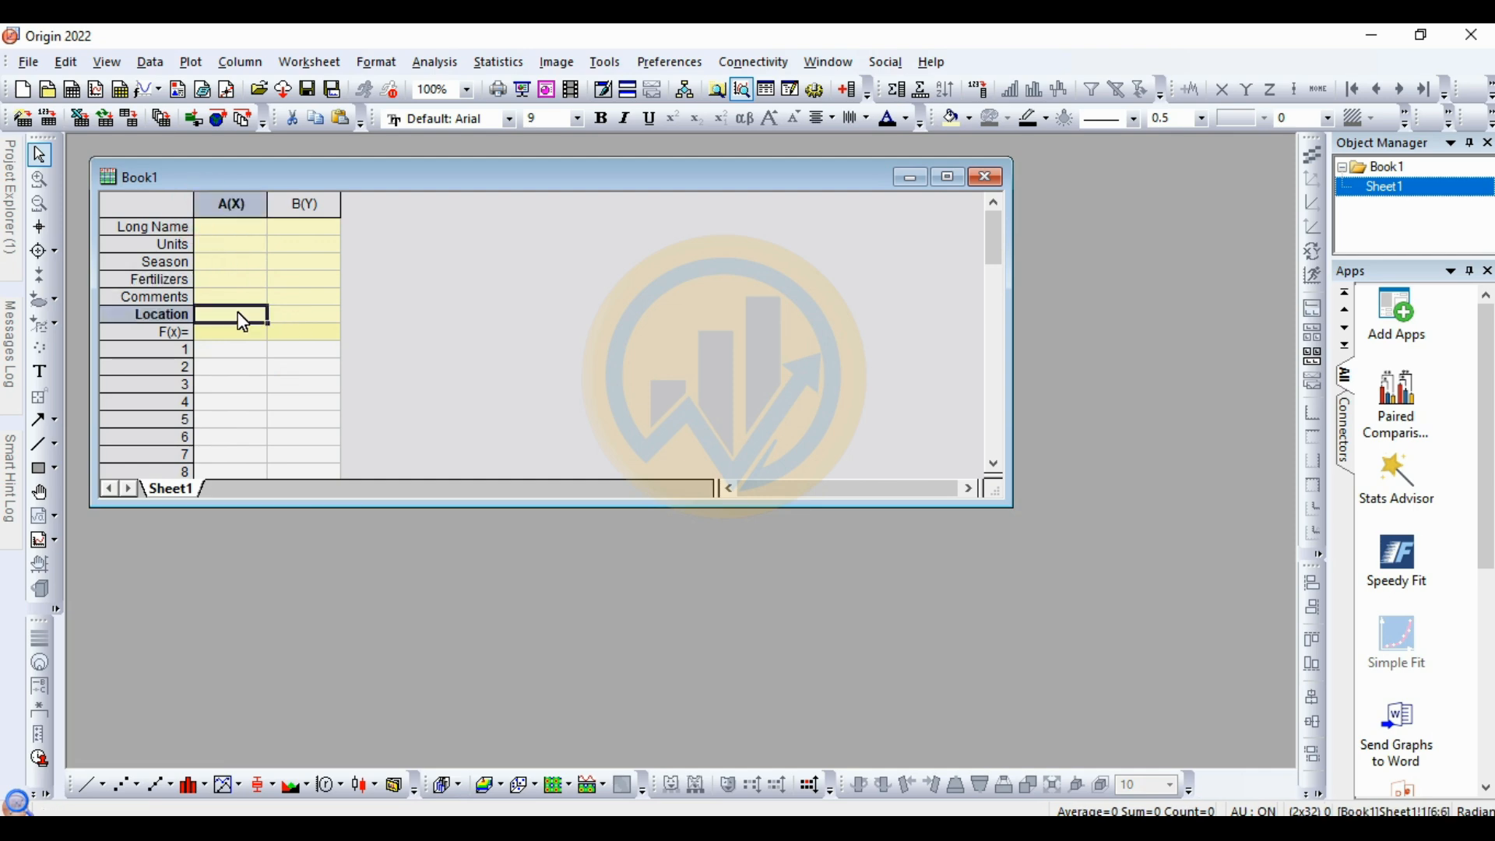
key("ctrl+v")
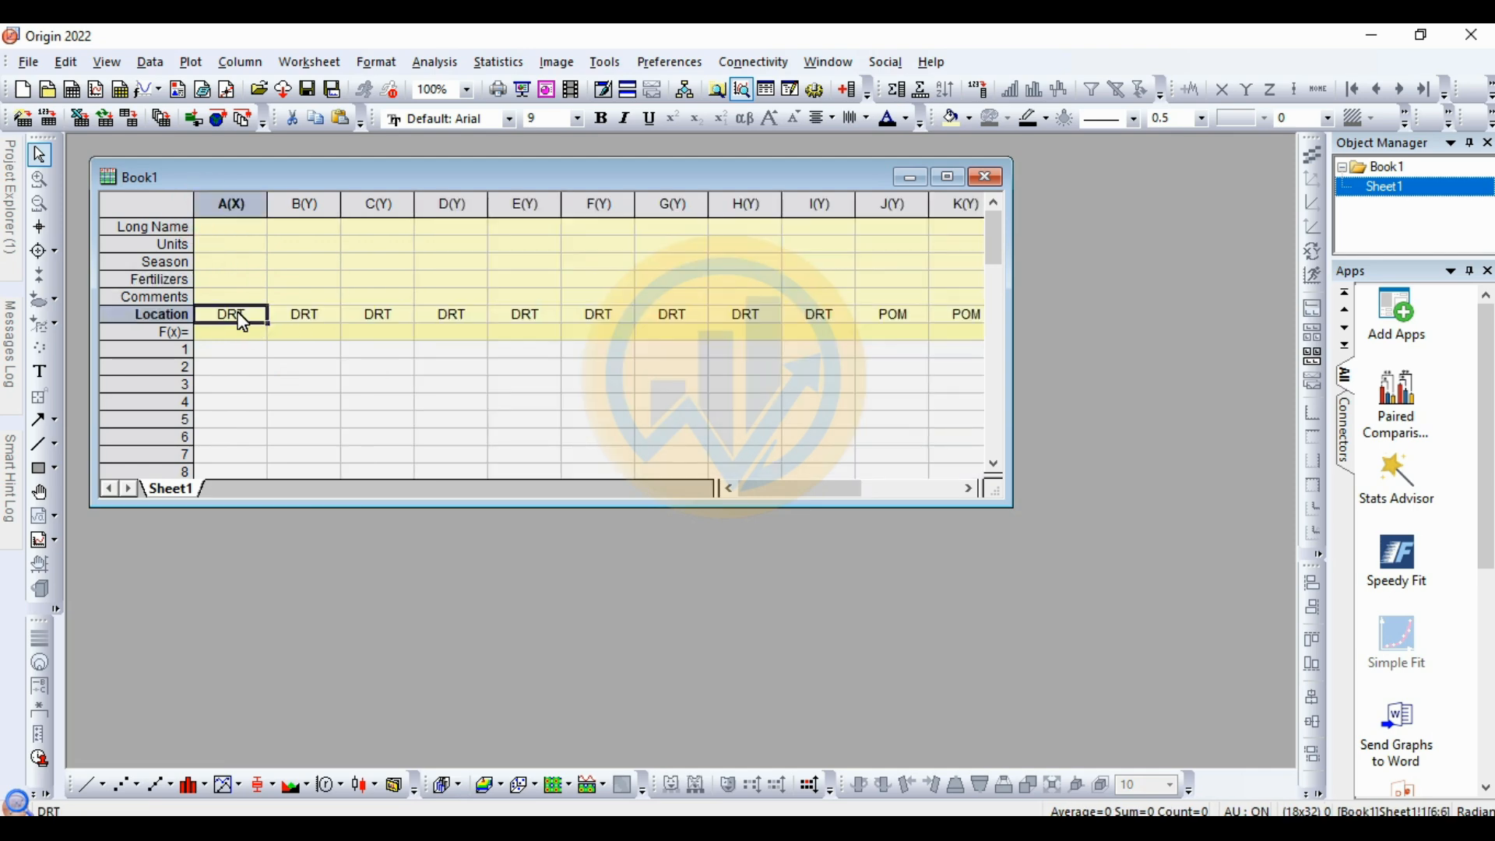
Copy the season labels B2:S2 from Excel into Origin's Season row, starting at column A
key("alt+Tab")
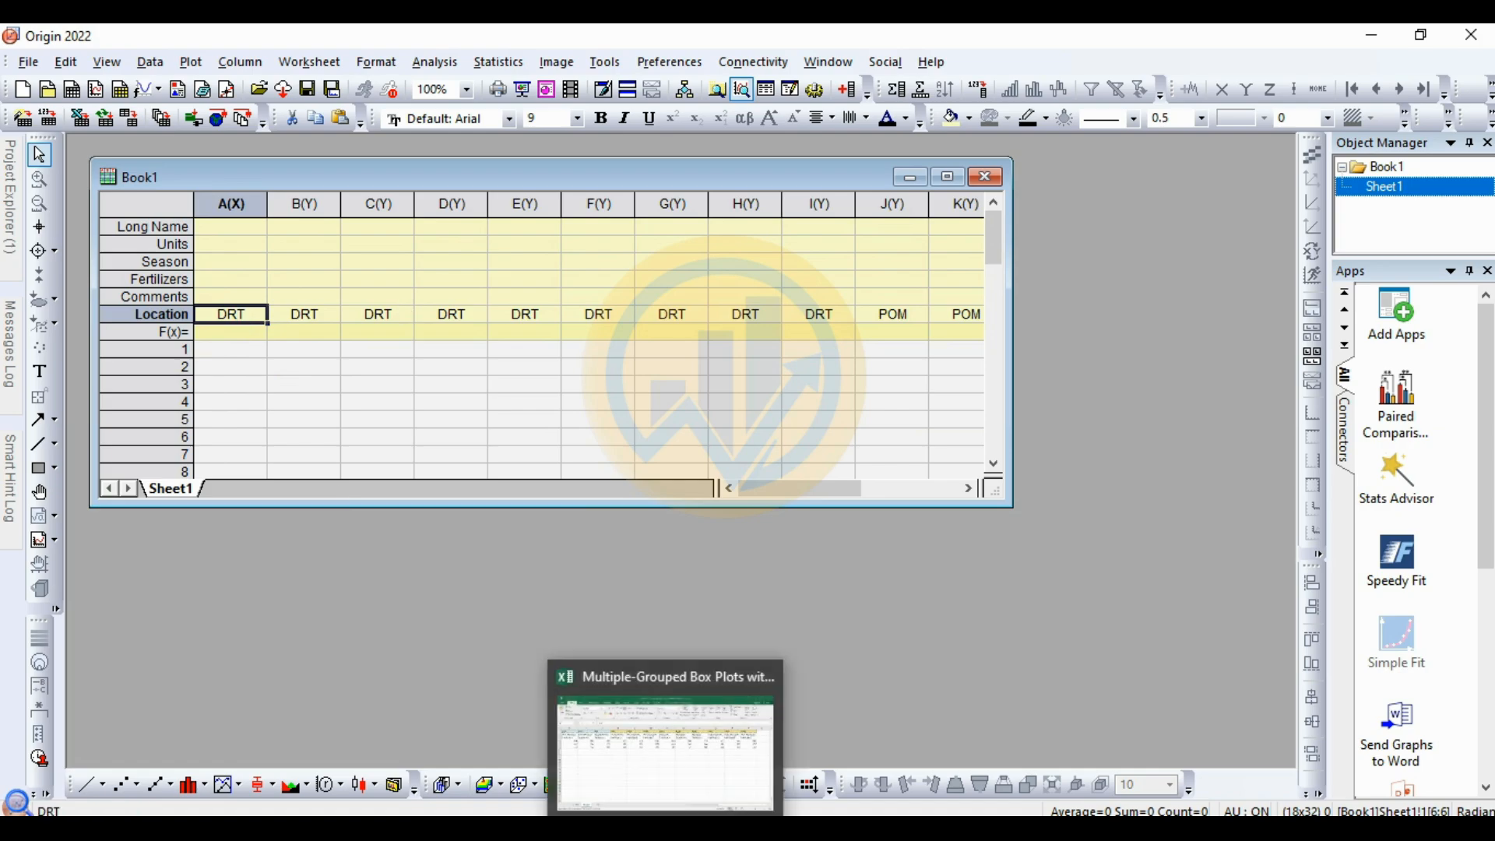
left_click_drag(1217, 780, 901, 777)
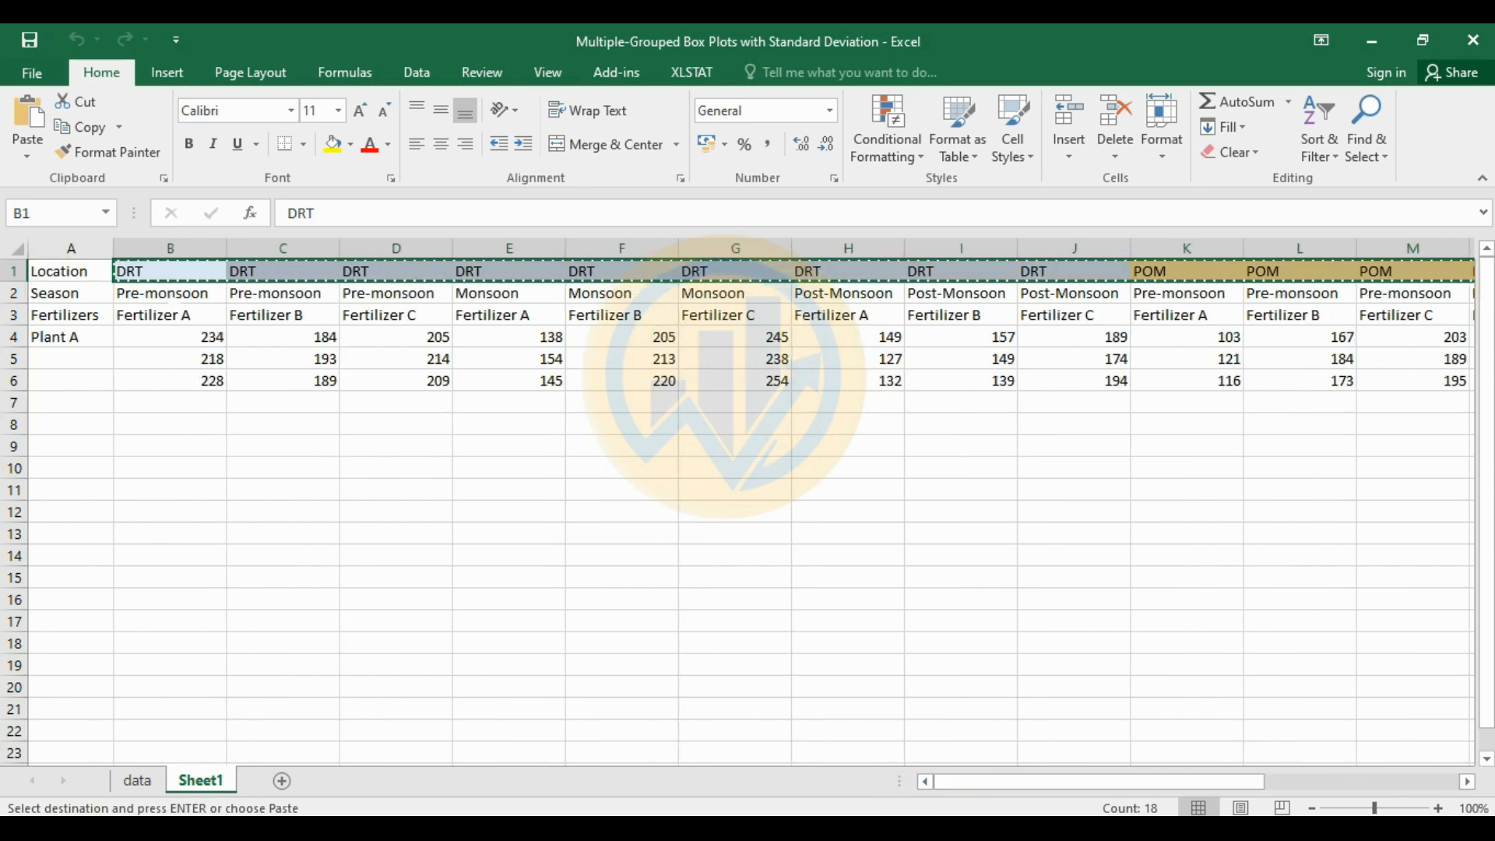
left_click_drag(155, 294, 1382, 300)
key("ctrl+c")
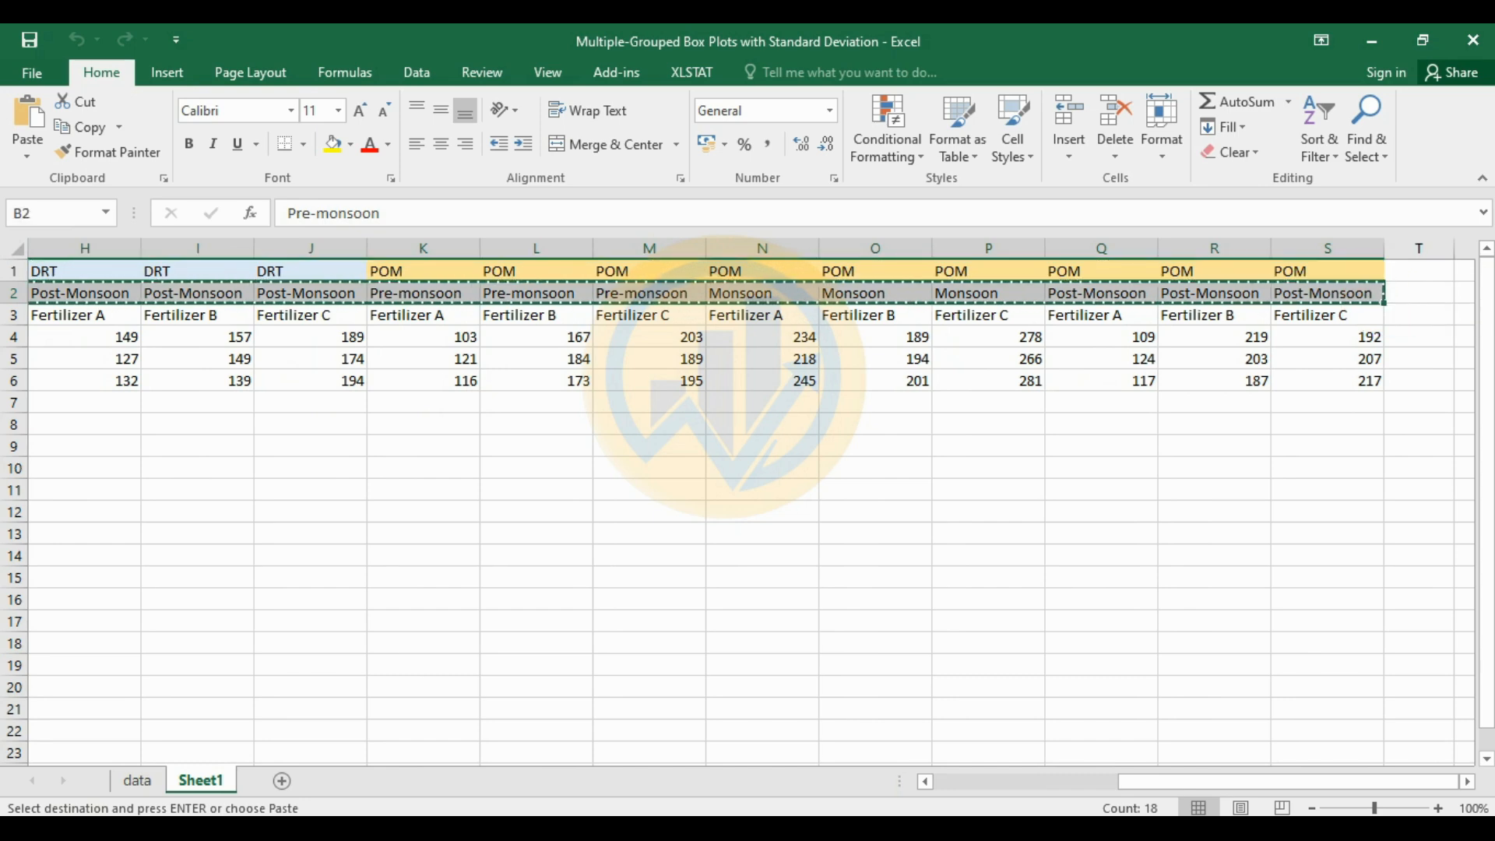
left_click(461, 827)
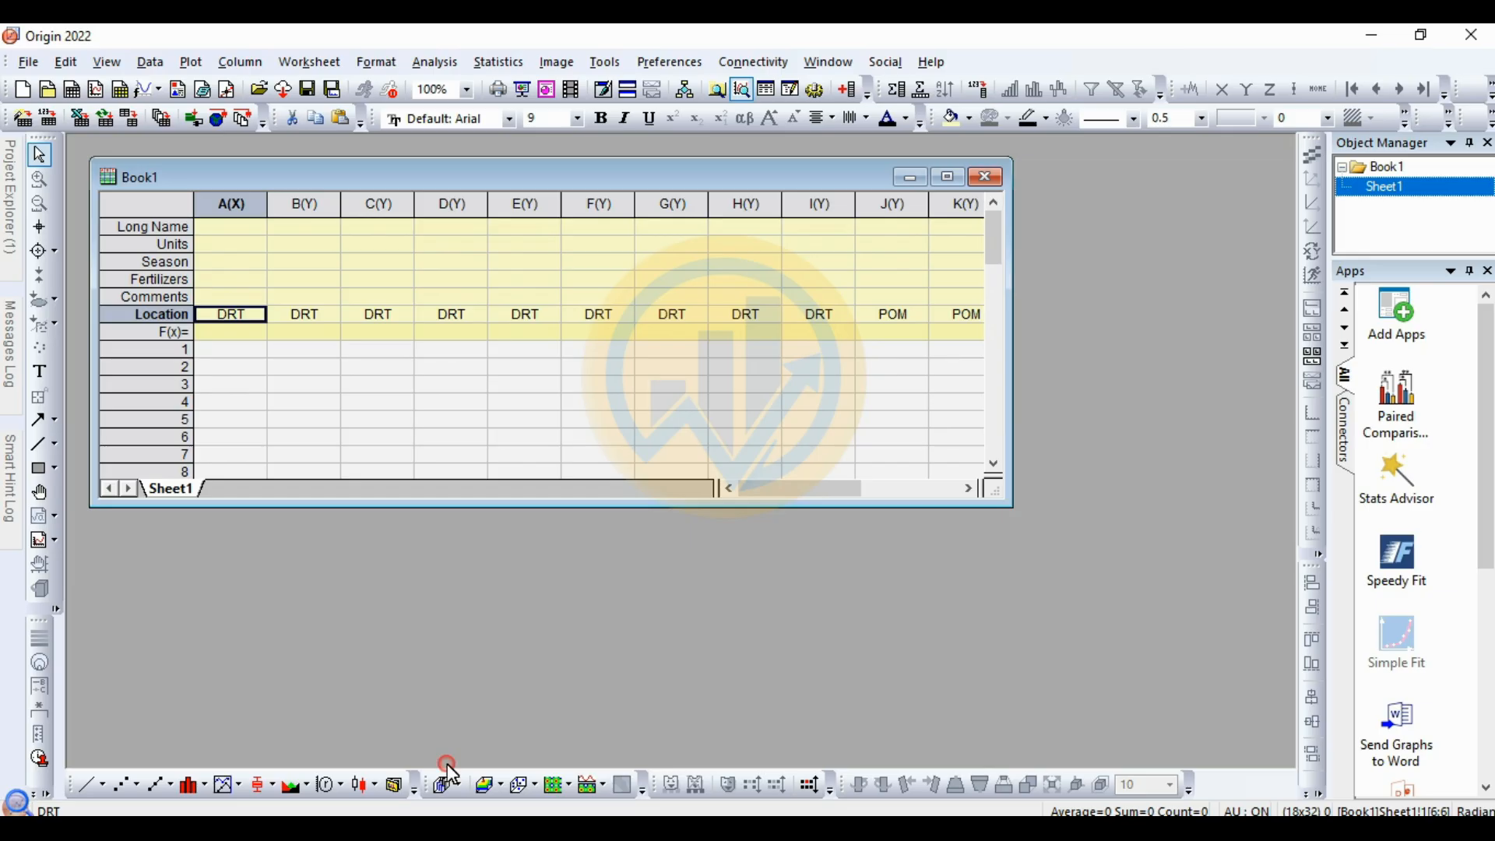
left_click(218, 264)
key("ctrl+v")
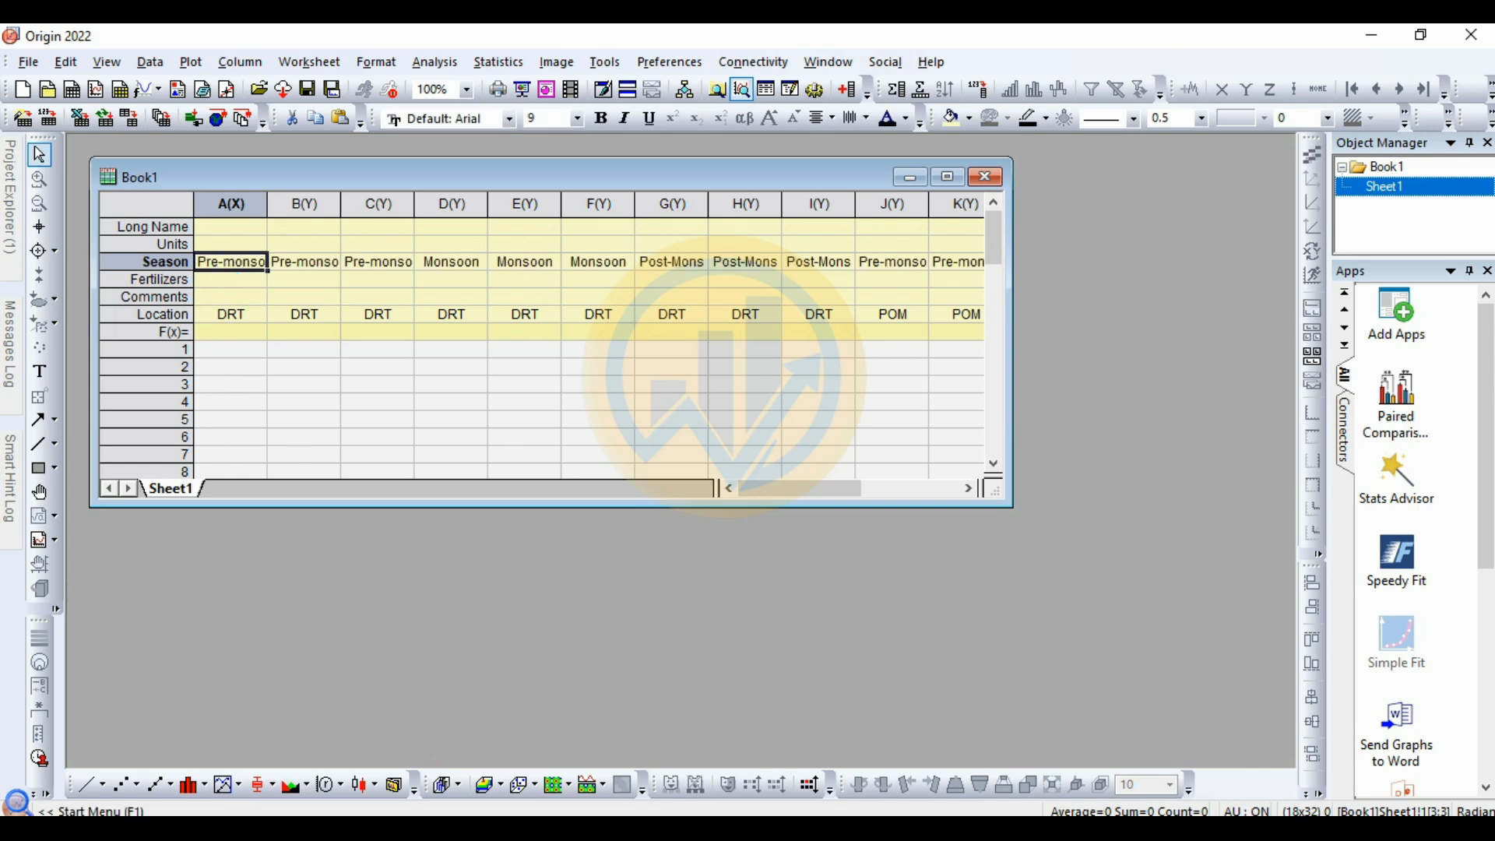
Copy the fertilizer labels B3:S3 from Excel into Origin's Fertilizers row, starting at column A
left_click(436, 827)
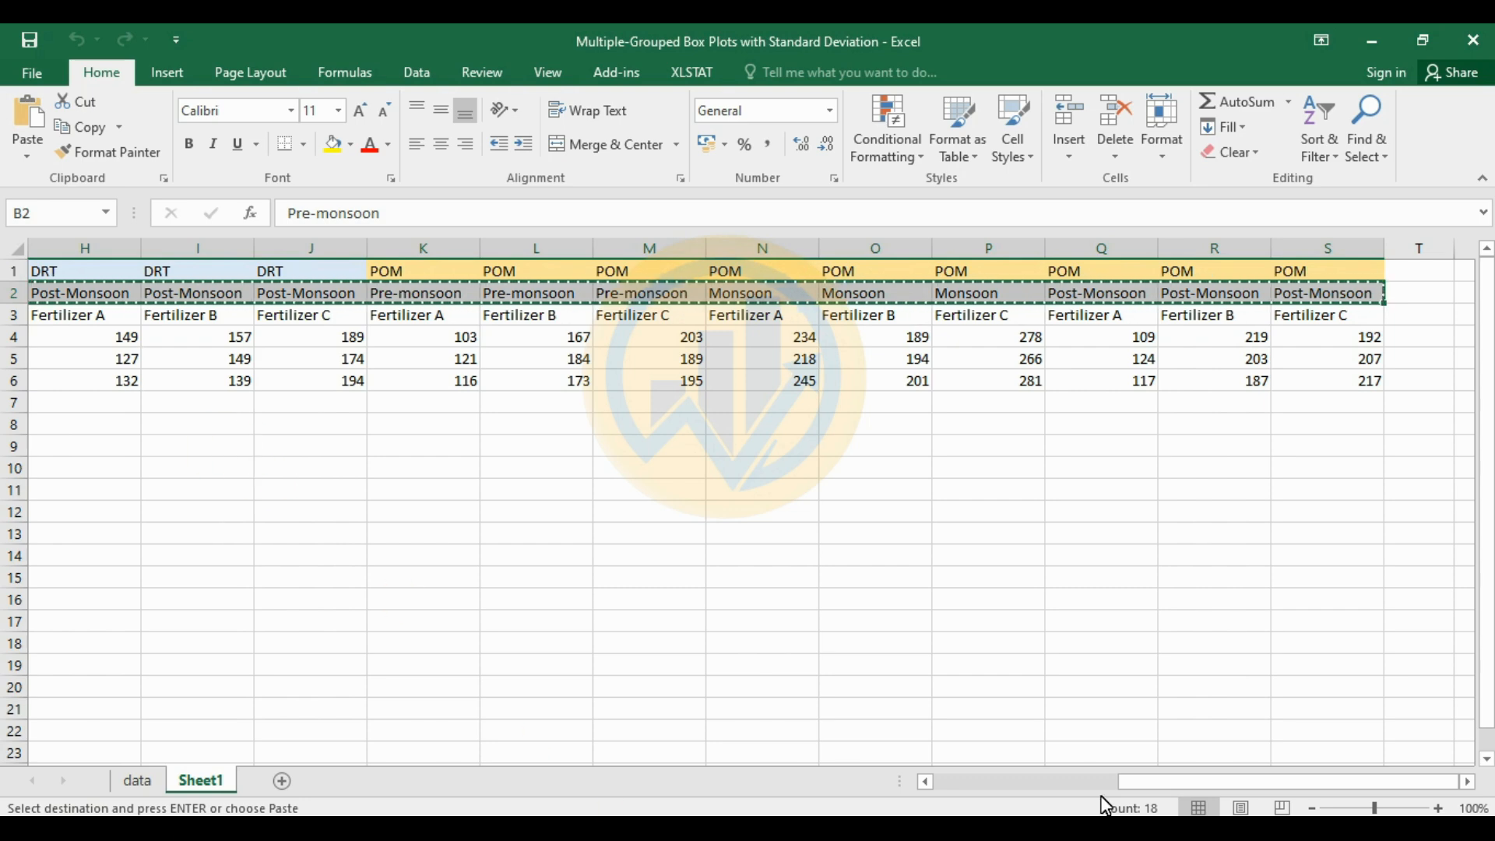
left_click_drag(1151, 781, 946, 782)
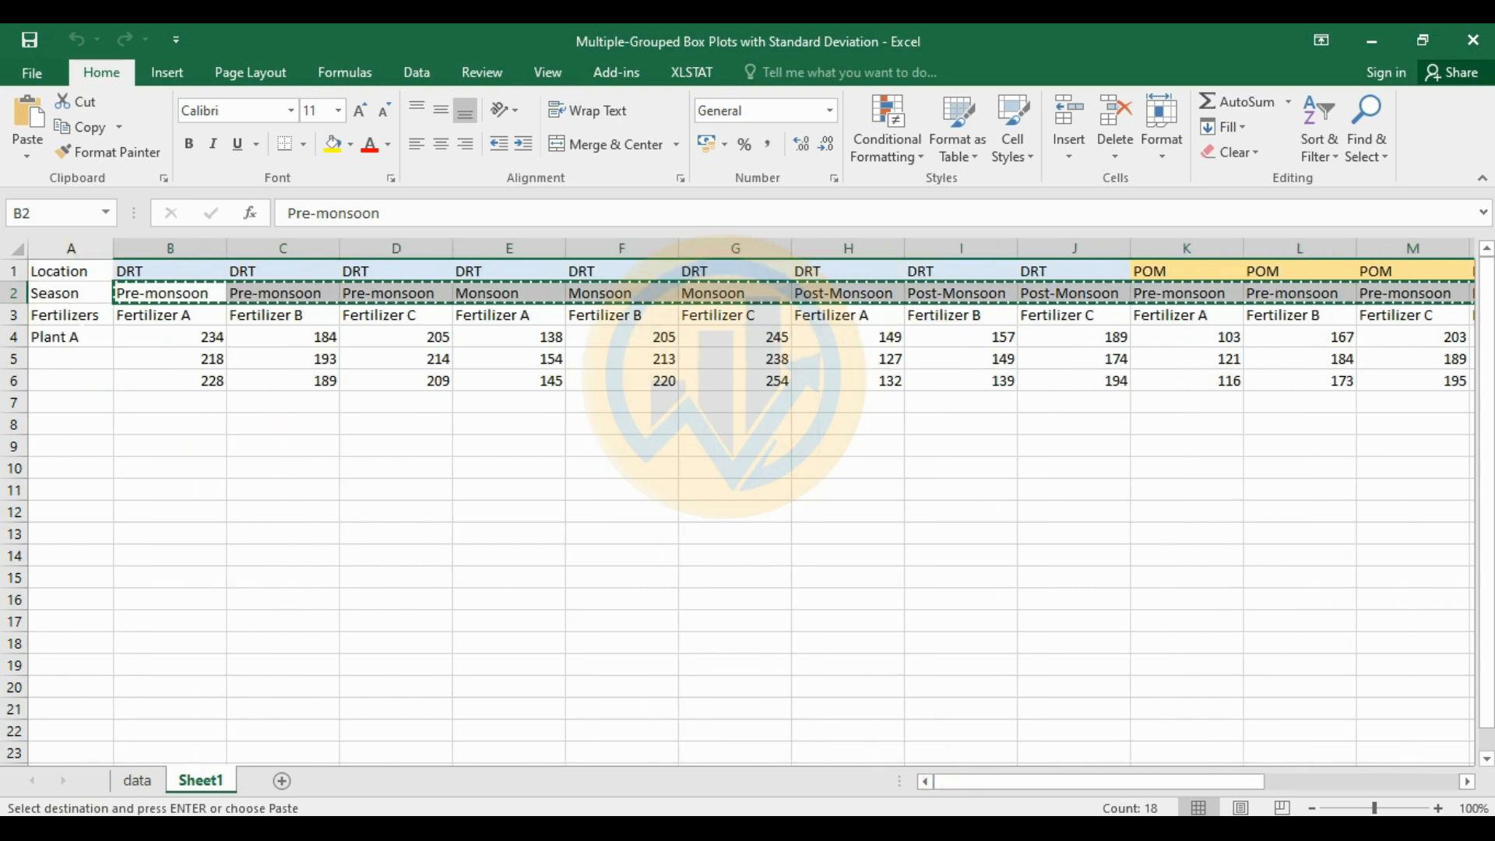
left_click_drag(156, 315, 1138, 325)
key("ctrl+c")
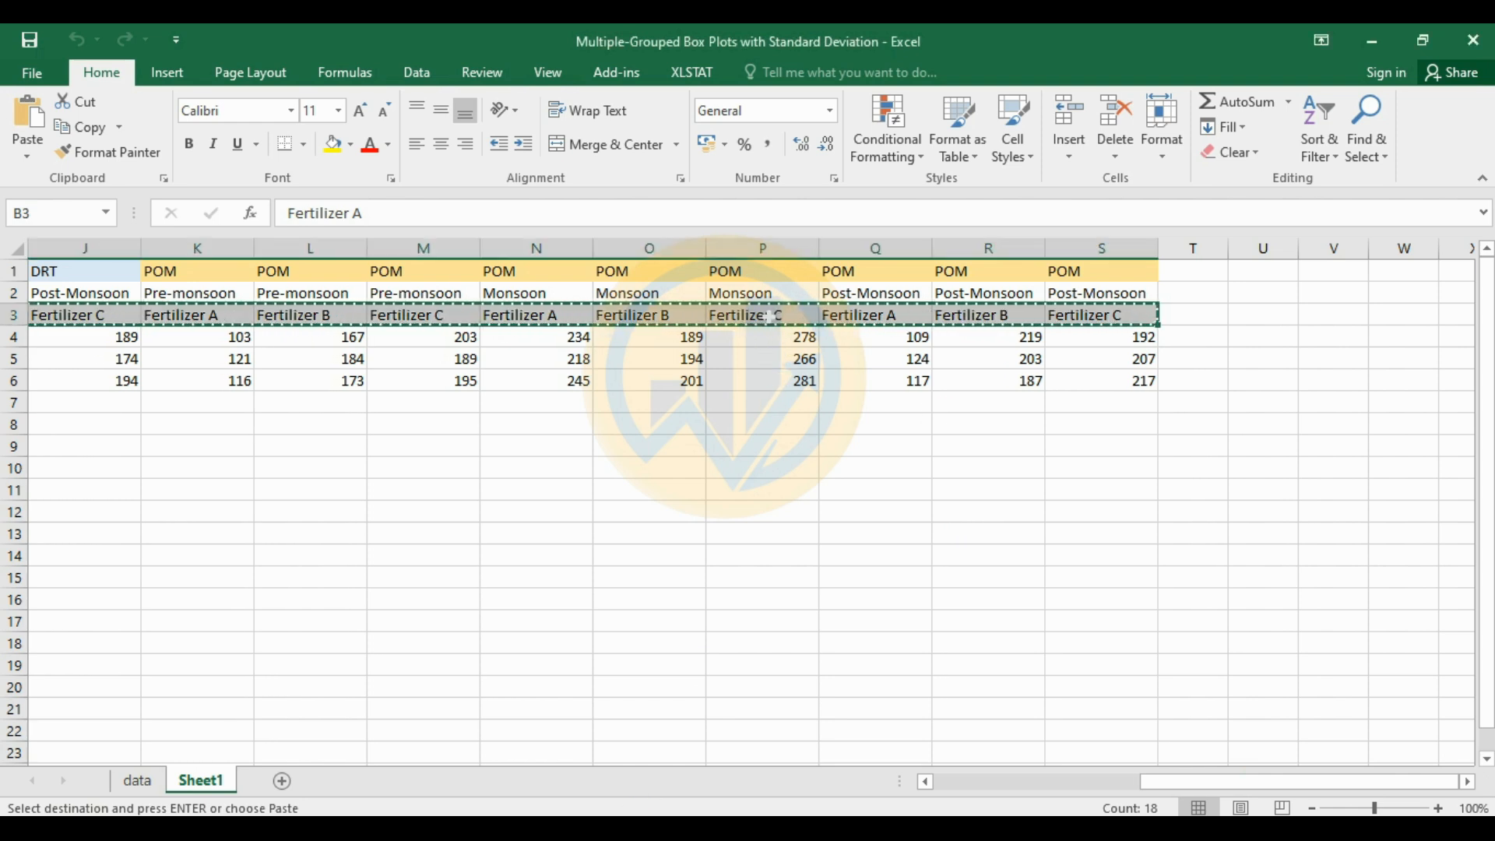
key("alt+Tab")
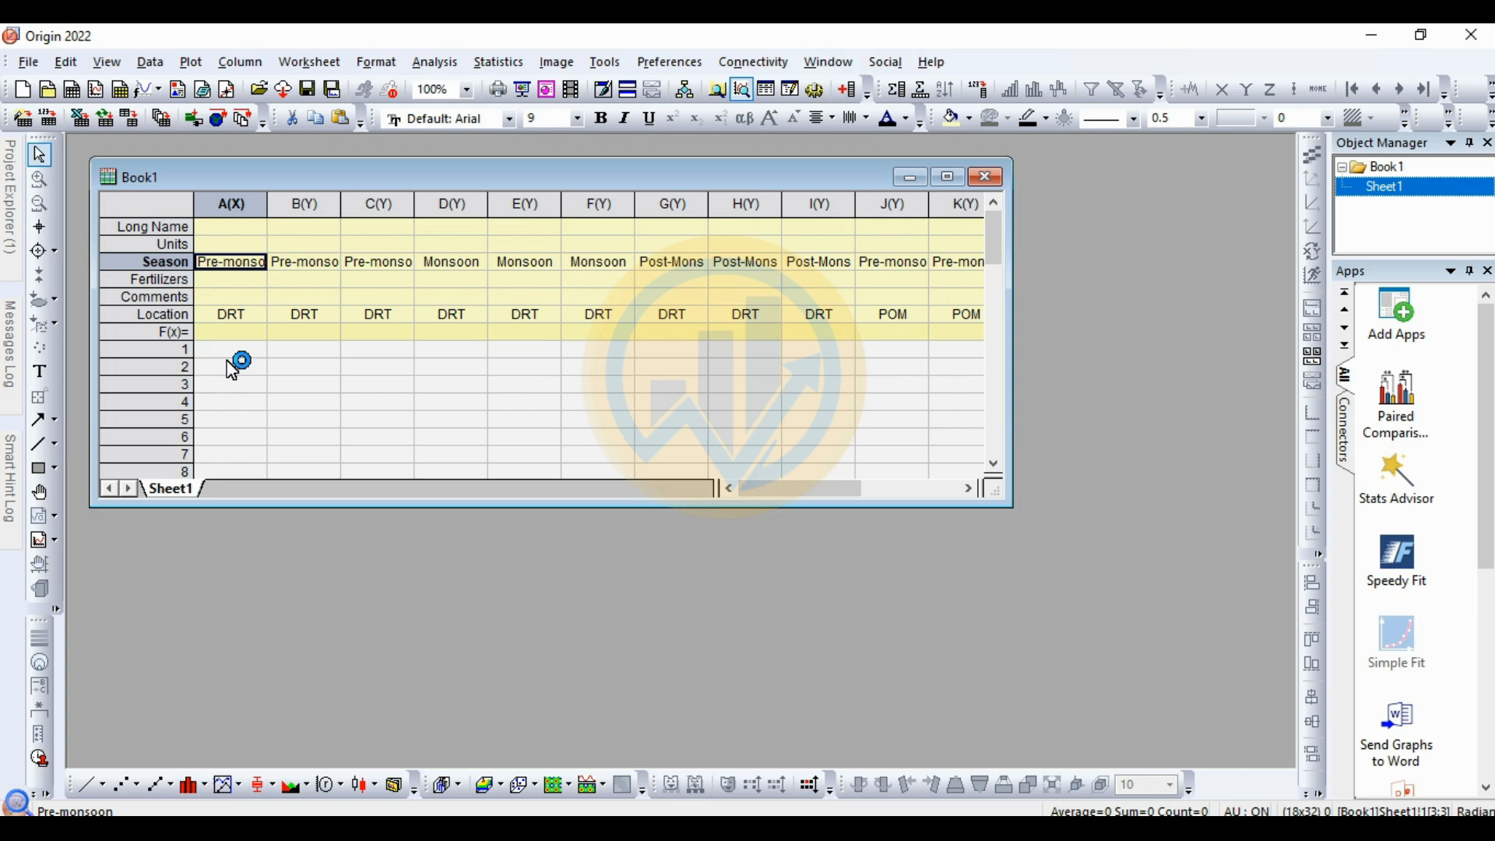
left_click(212, 280)
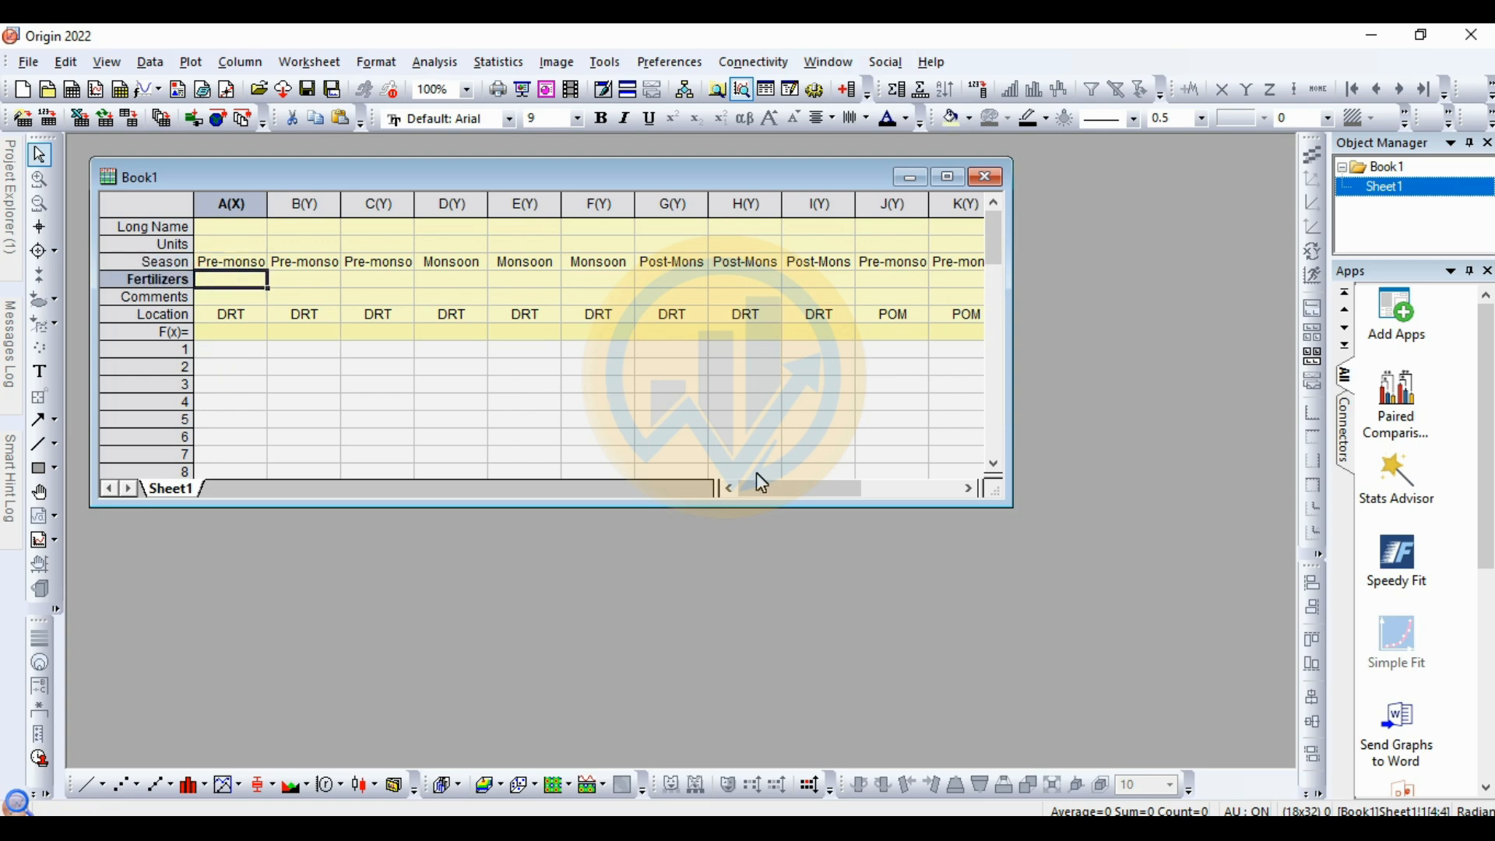
key("ctrl+v")
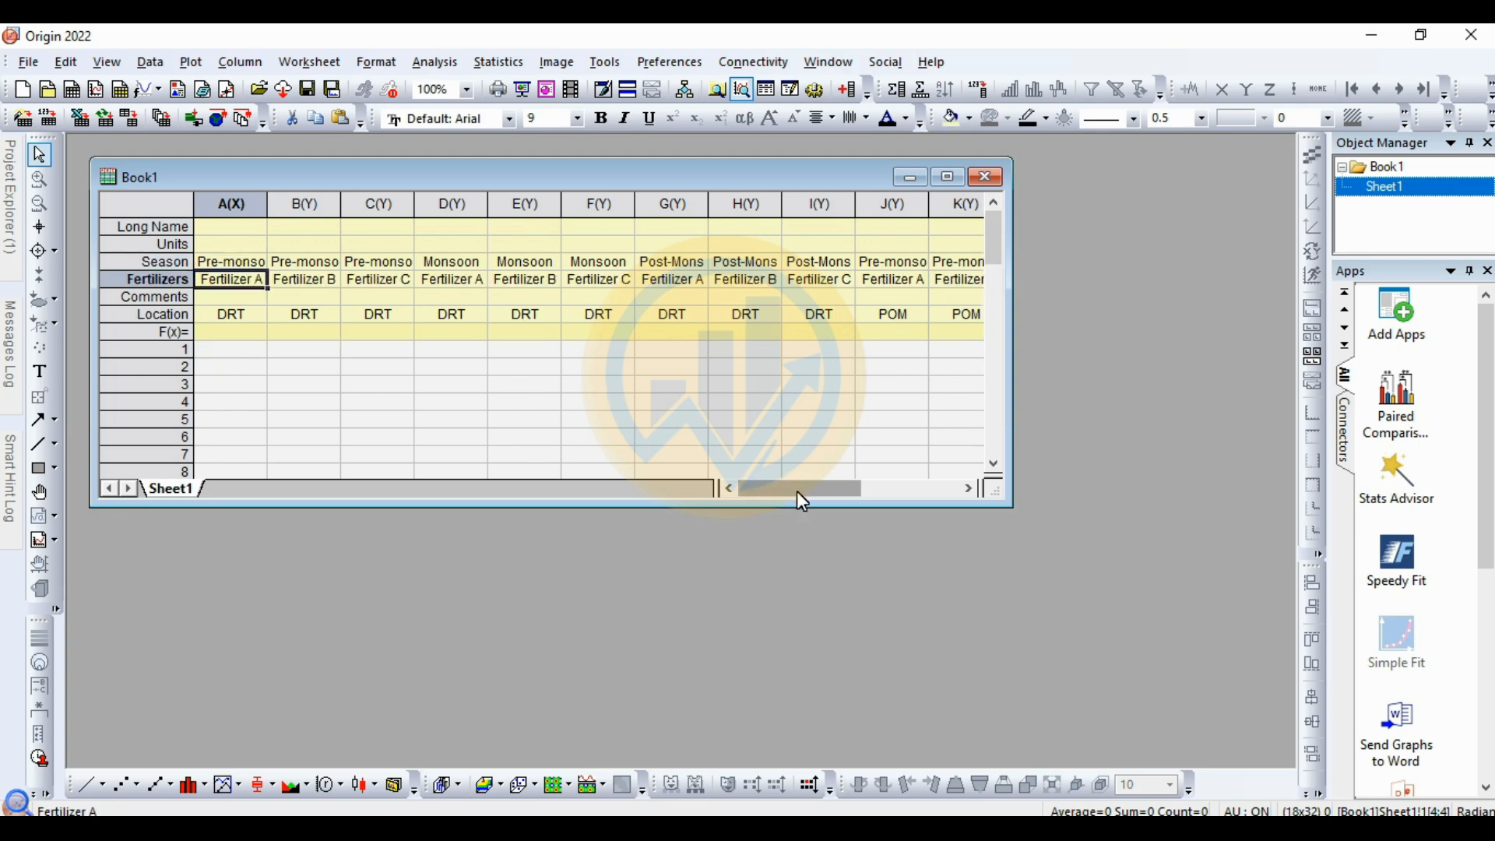
Copy the Plant A values B4:S6 from Excel into Origin's Sheet1, starting at row 1 of column A, and enlarge the Book1 window
left_click(627, 788)
left_click_drag(1087, 780, 892, 783)
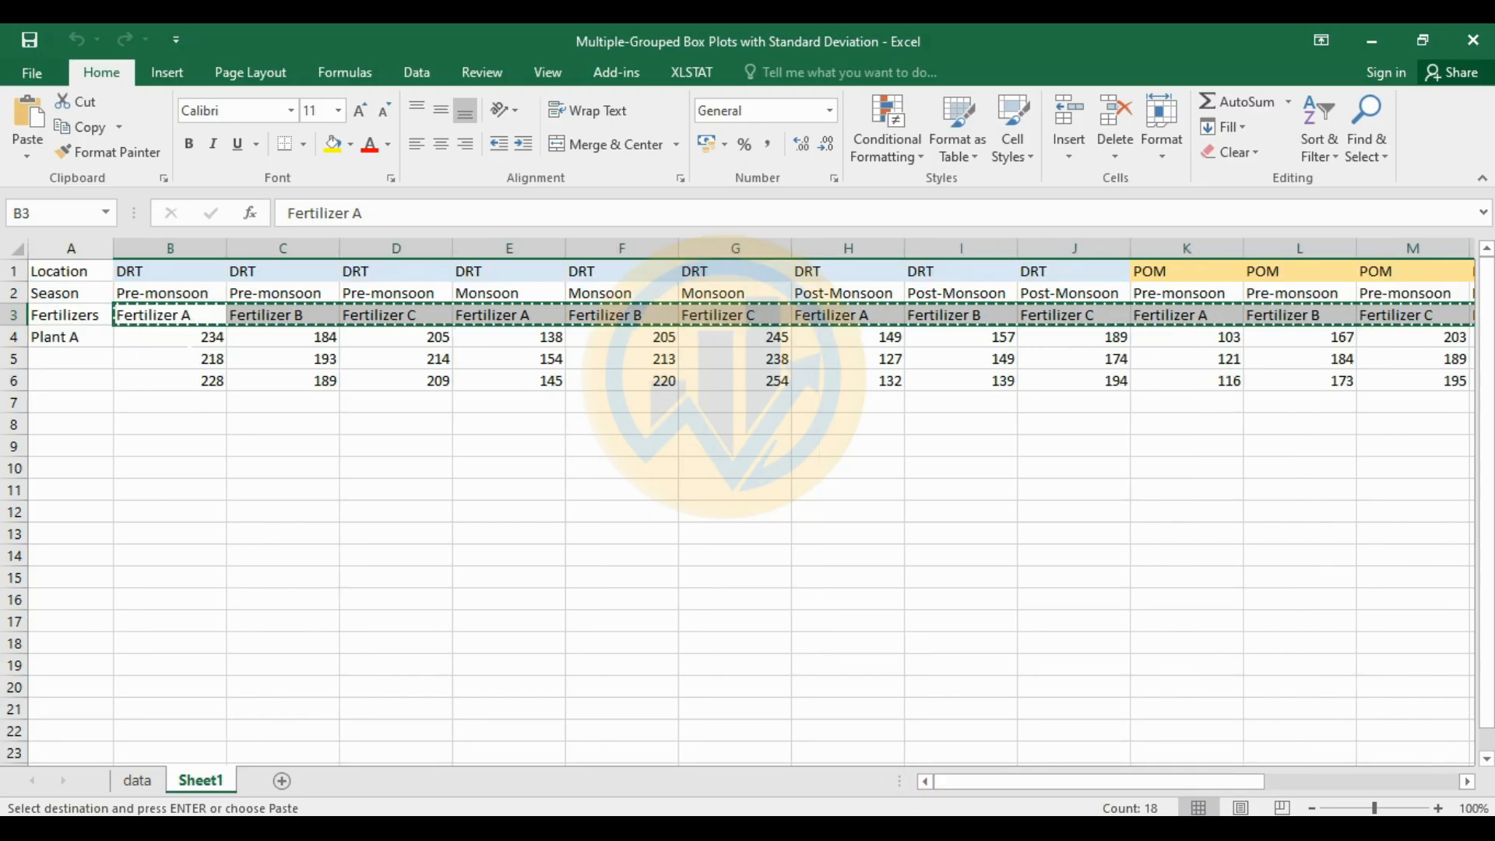
left_click_drag(170, 336, 1361, 380)
key("ctrl+c")
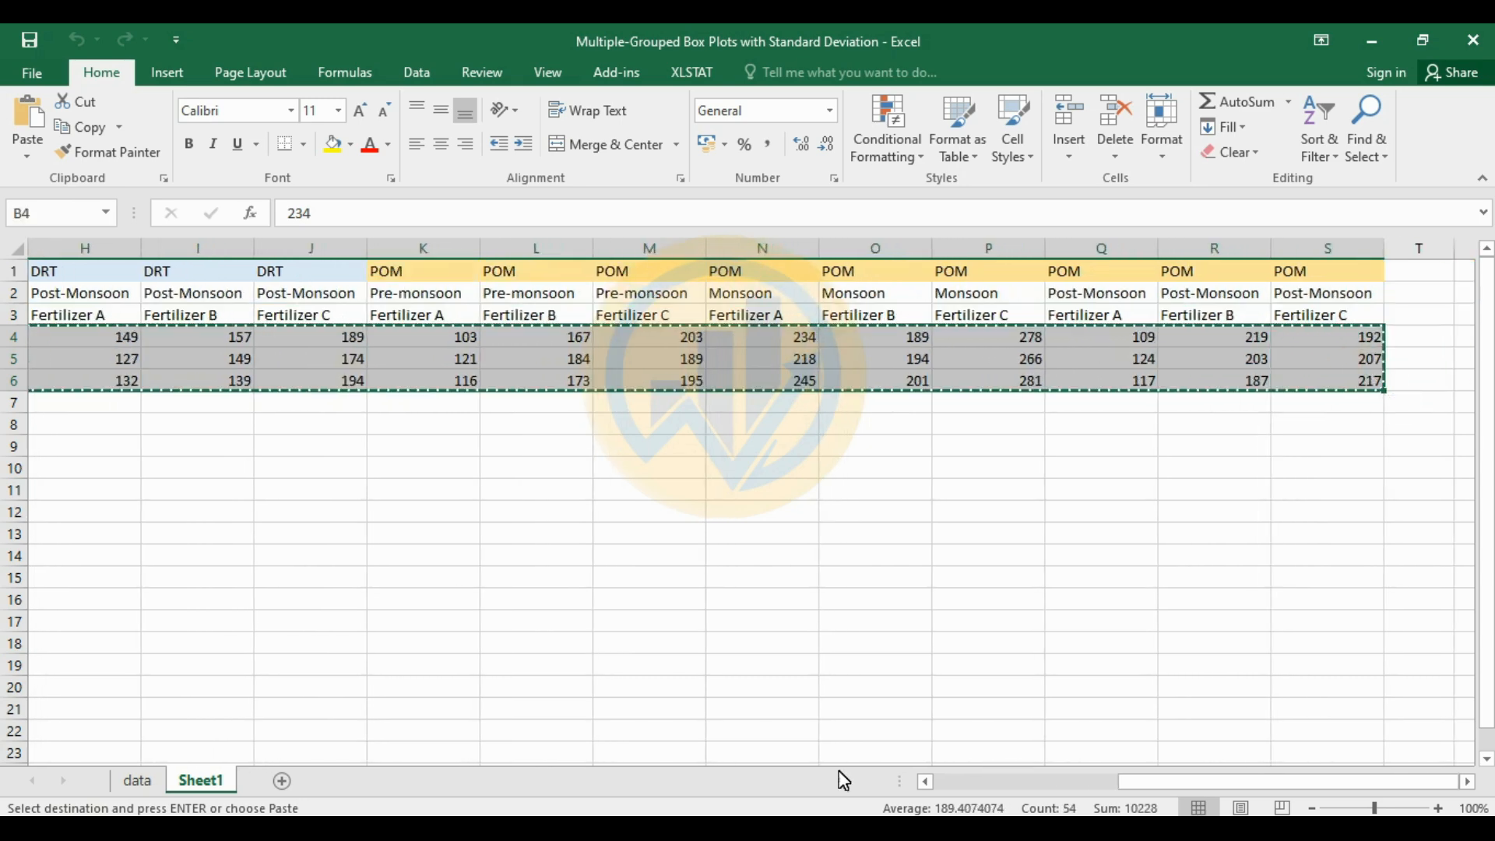
key("alt+Tab")
left_click(228, 288)
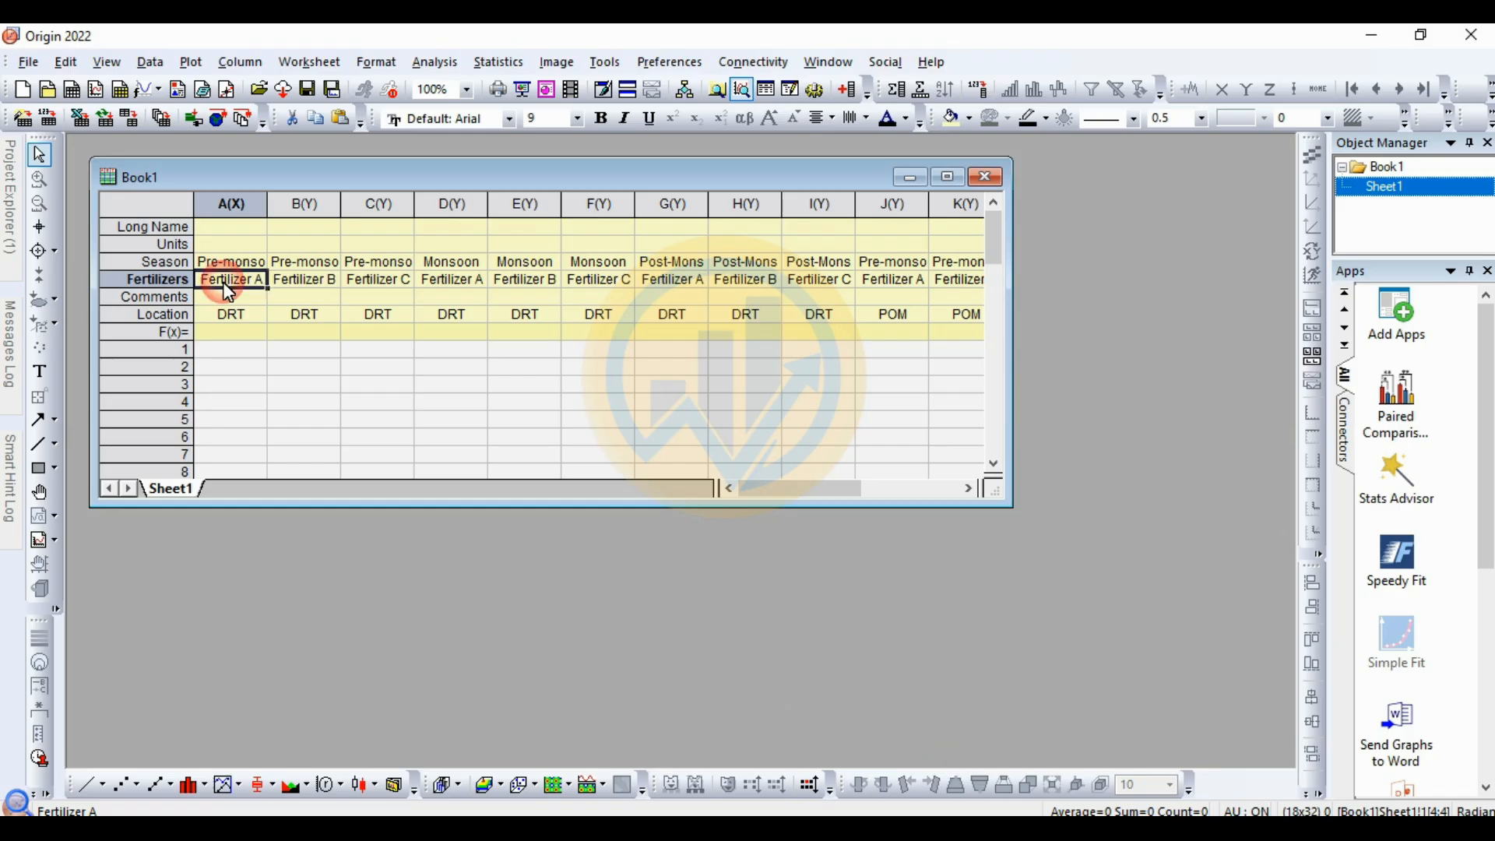
left_click(219, 348)
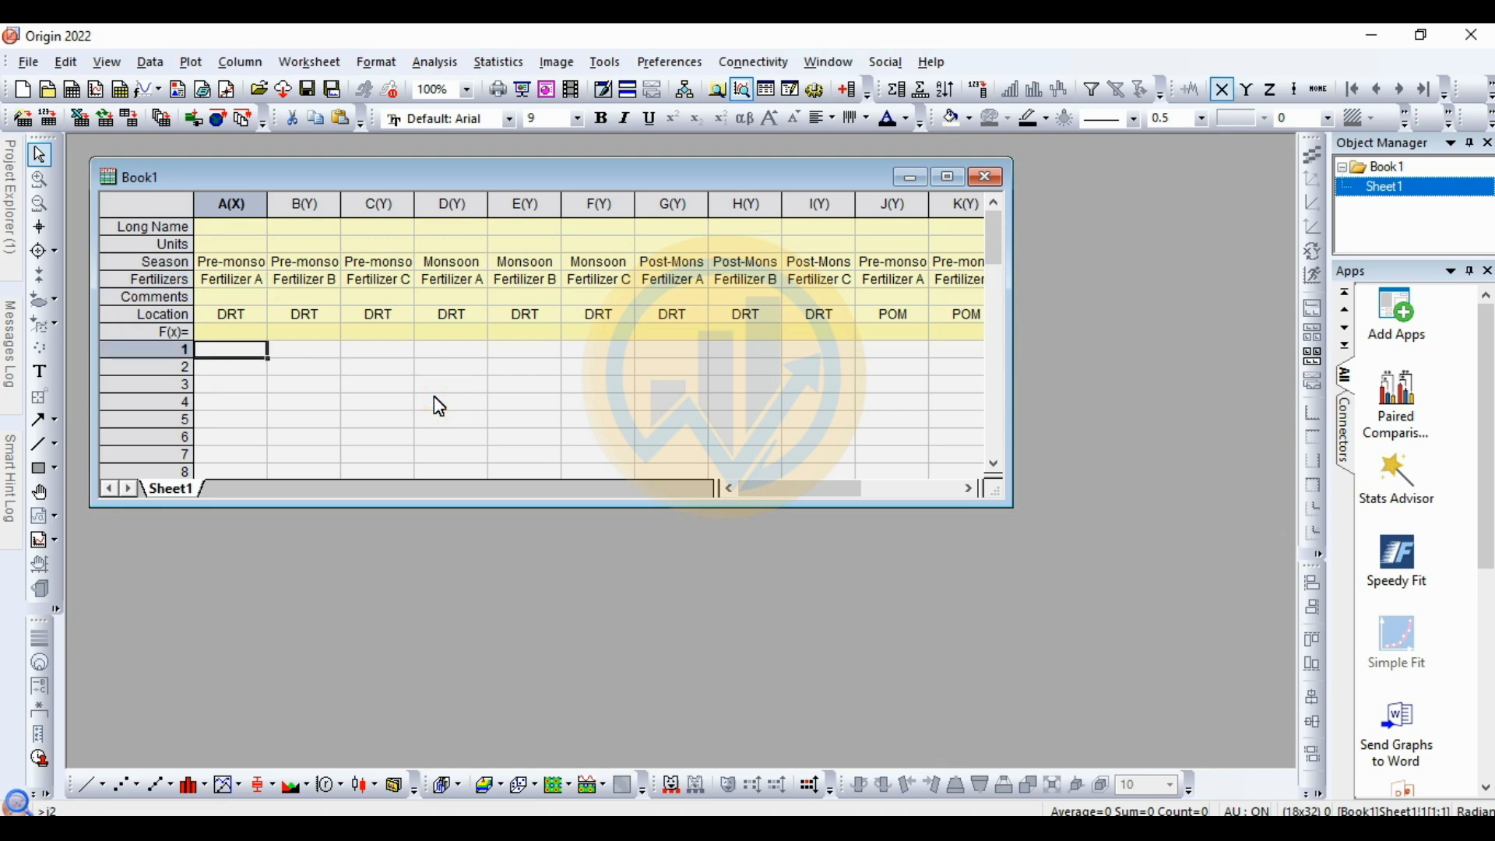
key("ctrl+v")
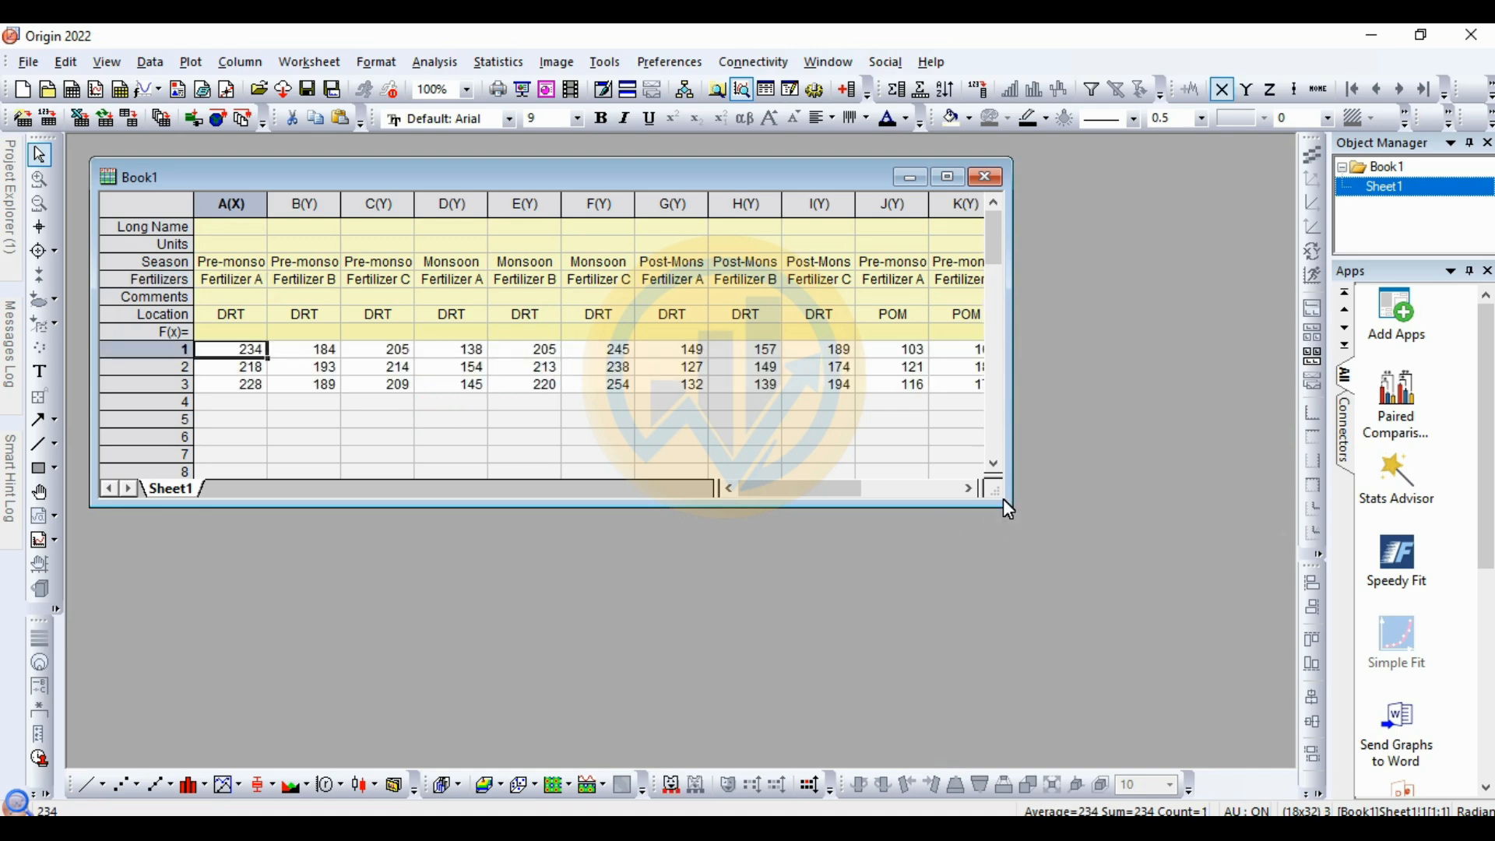
left_click_drag(1008, 510, 1144, 709)
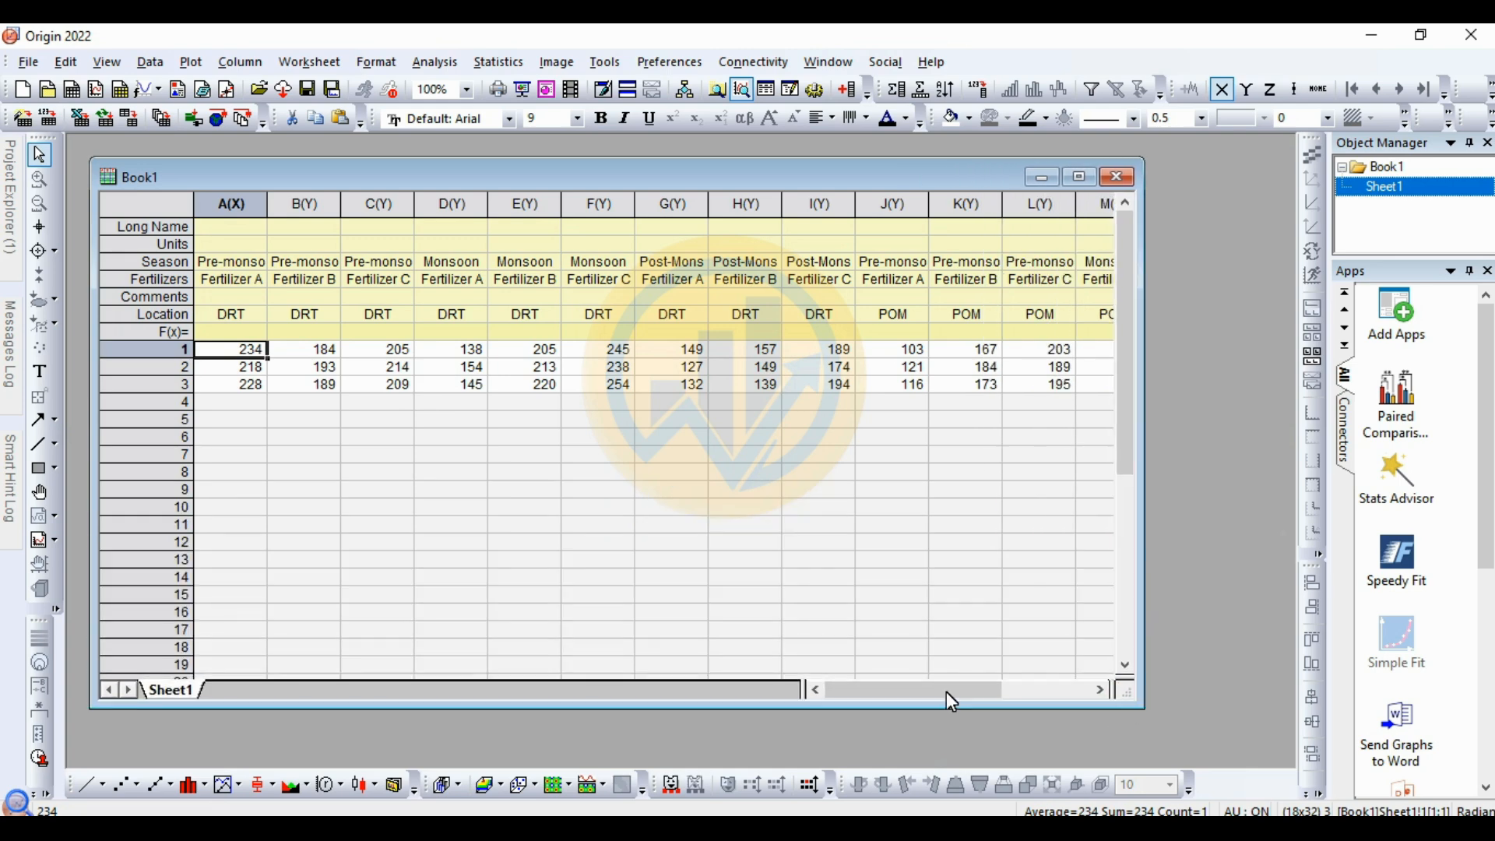
mouse_move(869, 686)
left_mouse_down()
mouse_move(1082, 694)
mouse_move(849, 695)
left_mouse_up()
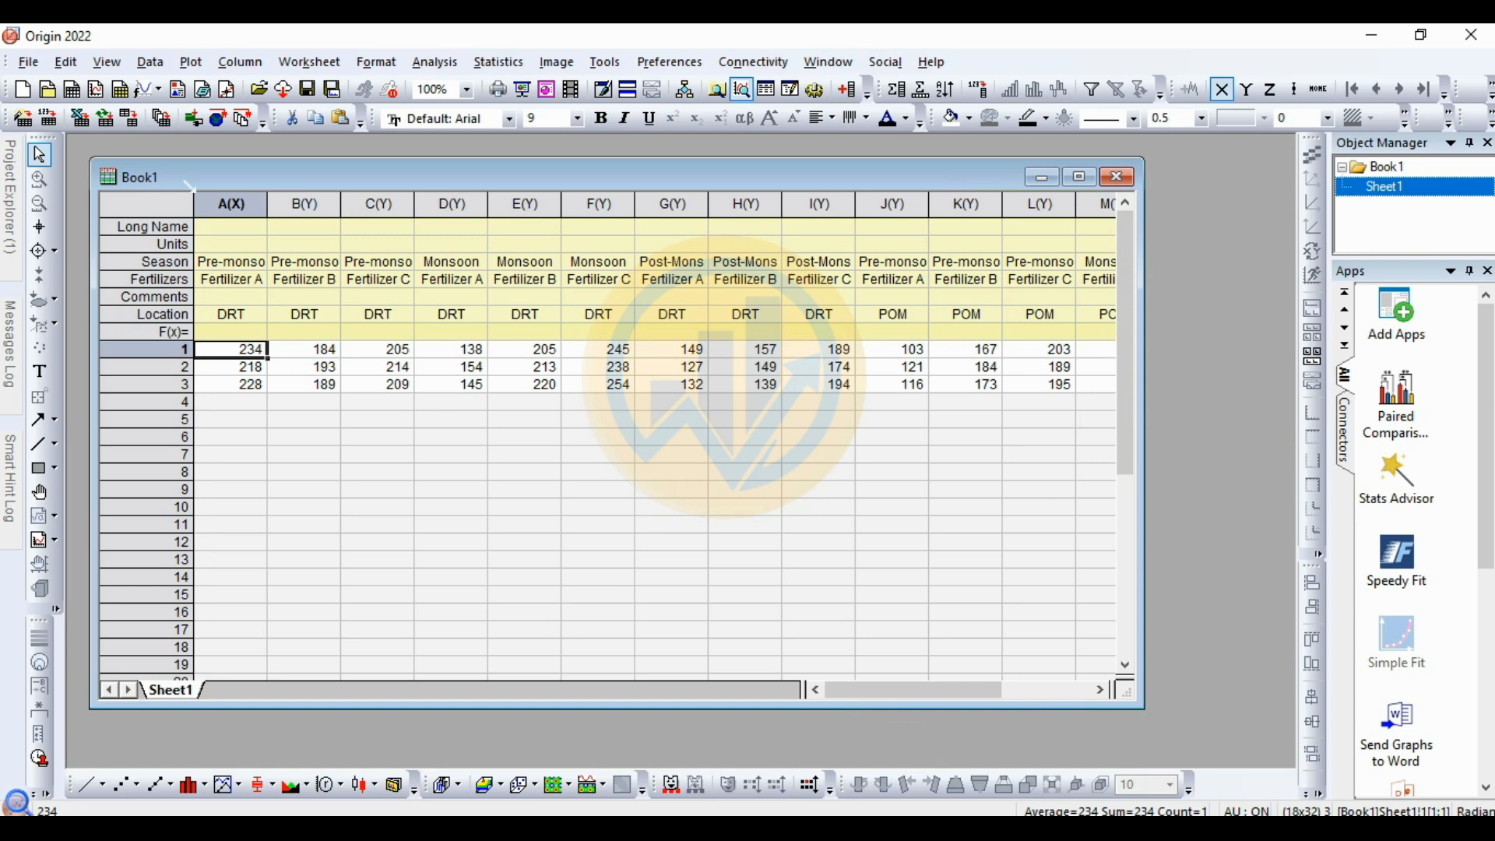
Start a Grouped Box Charts - Raw plot and set its input to the whole of Sheet1 in Book1
left_click(190, 63)
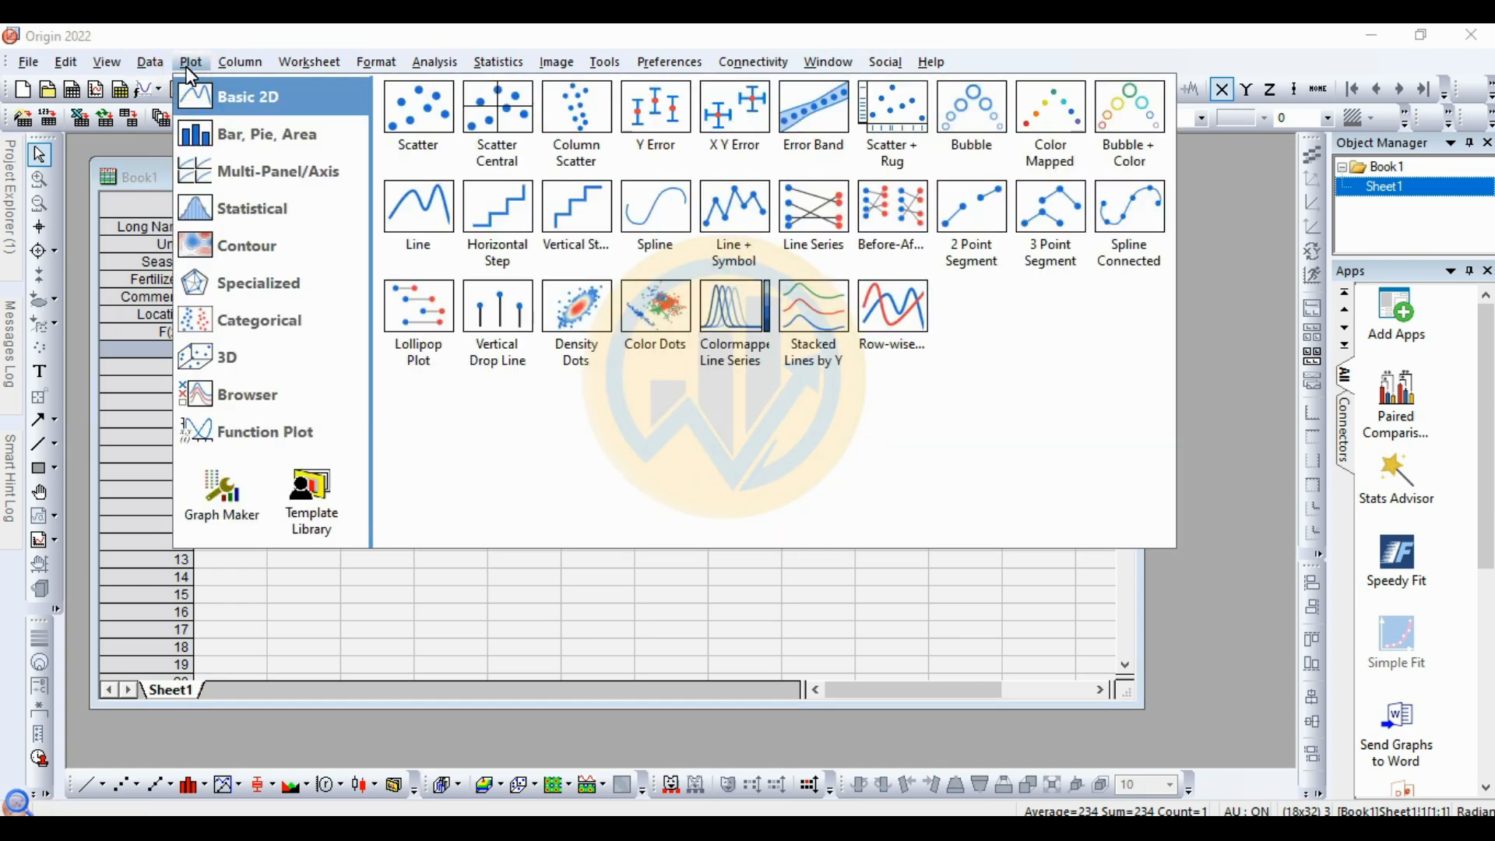
mouse_move(260, 333)
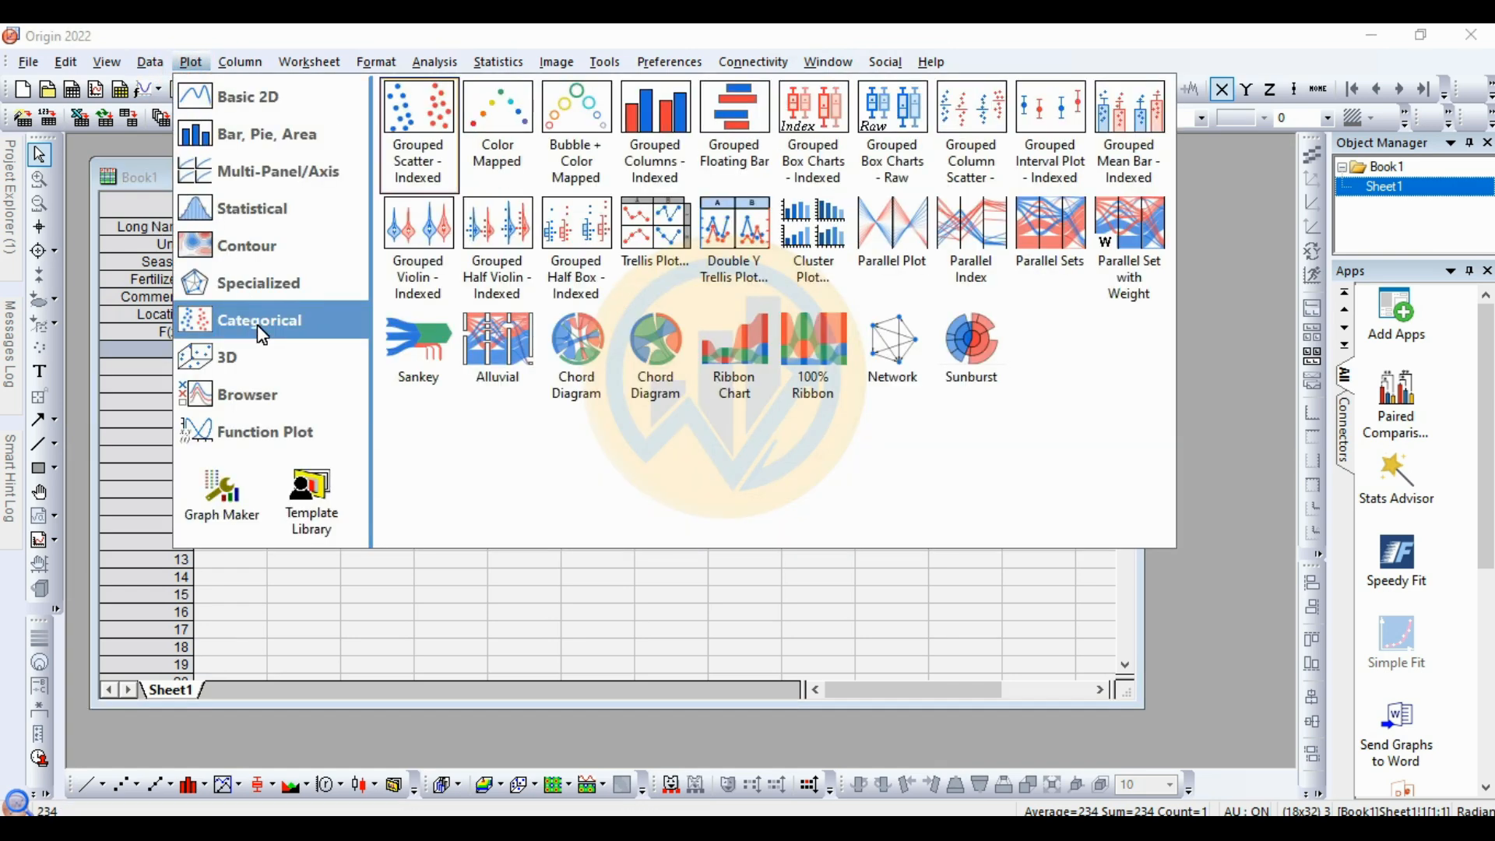
left_click(890, 142)
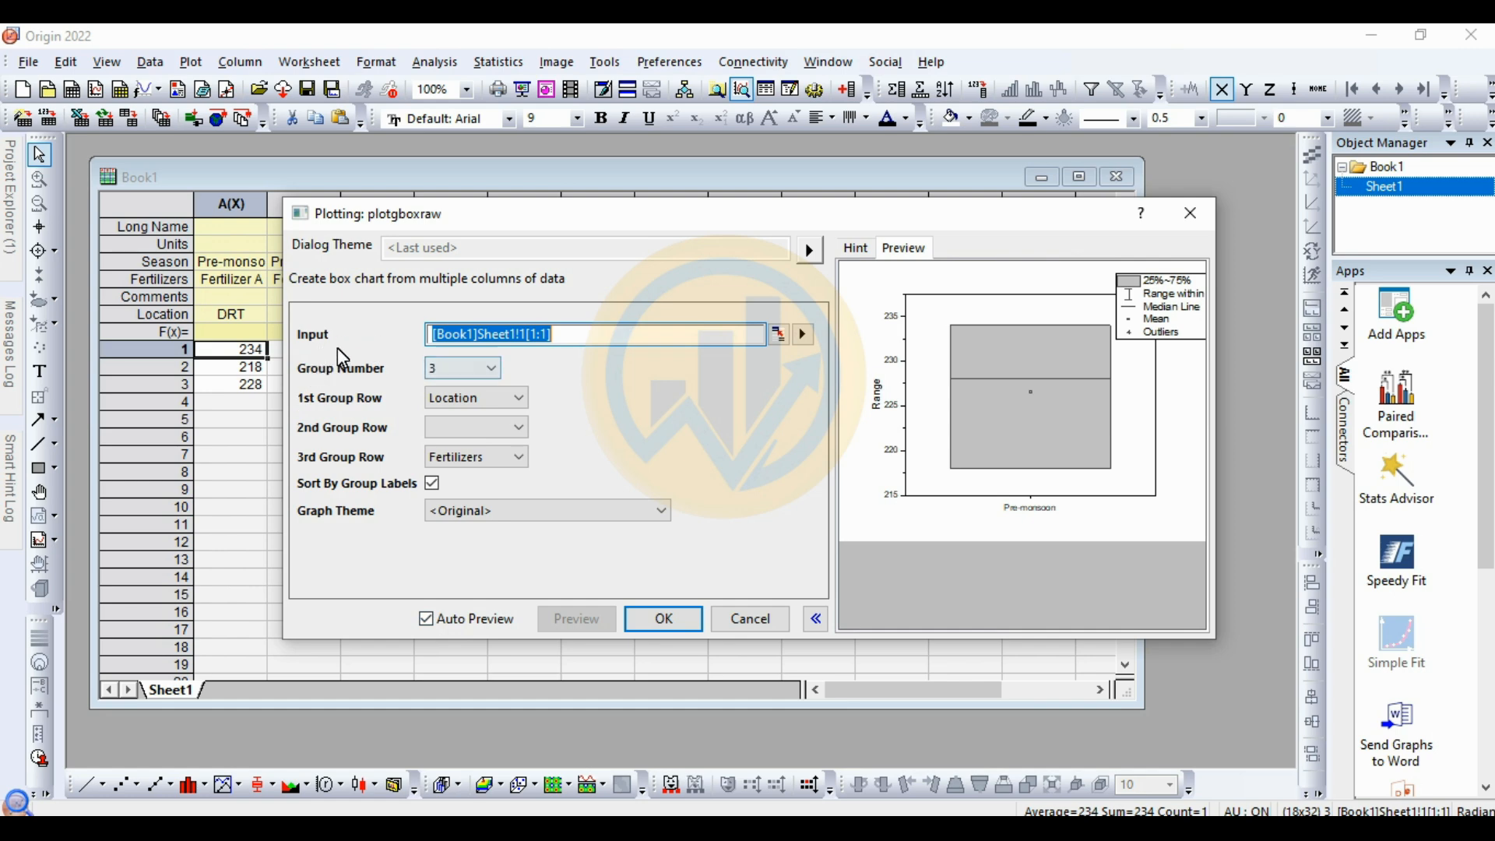
left_click(776, 335)
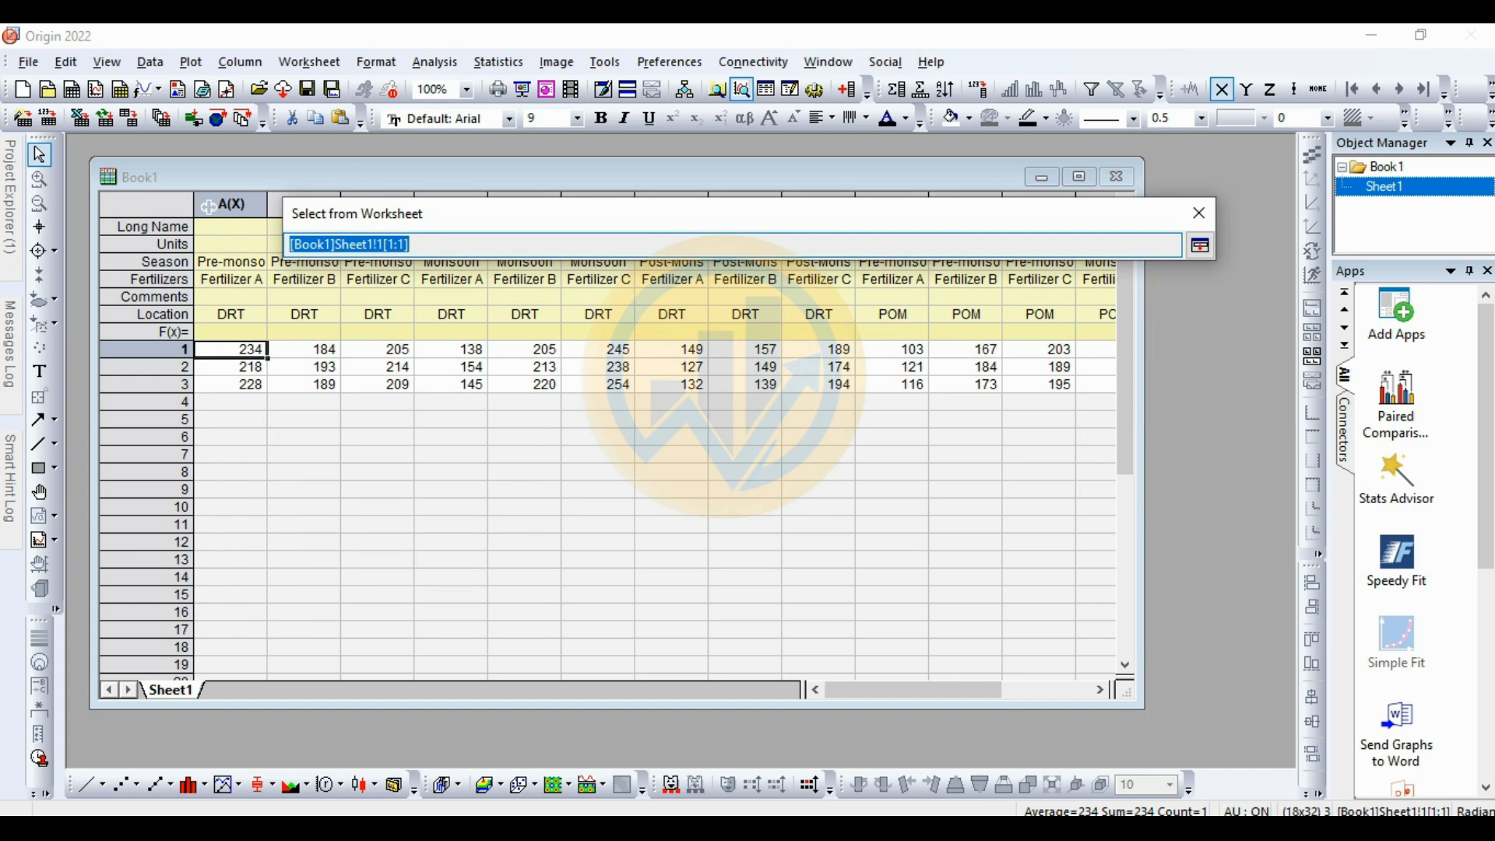
left_click(146, 204)
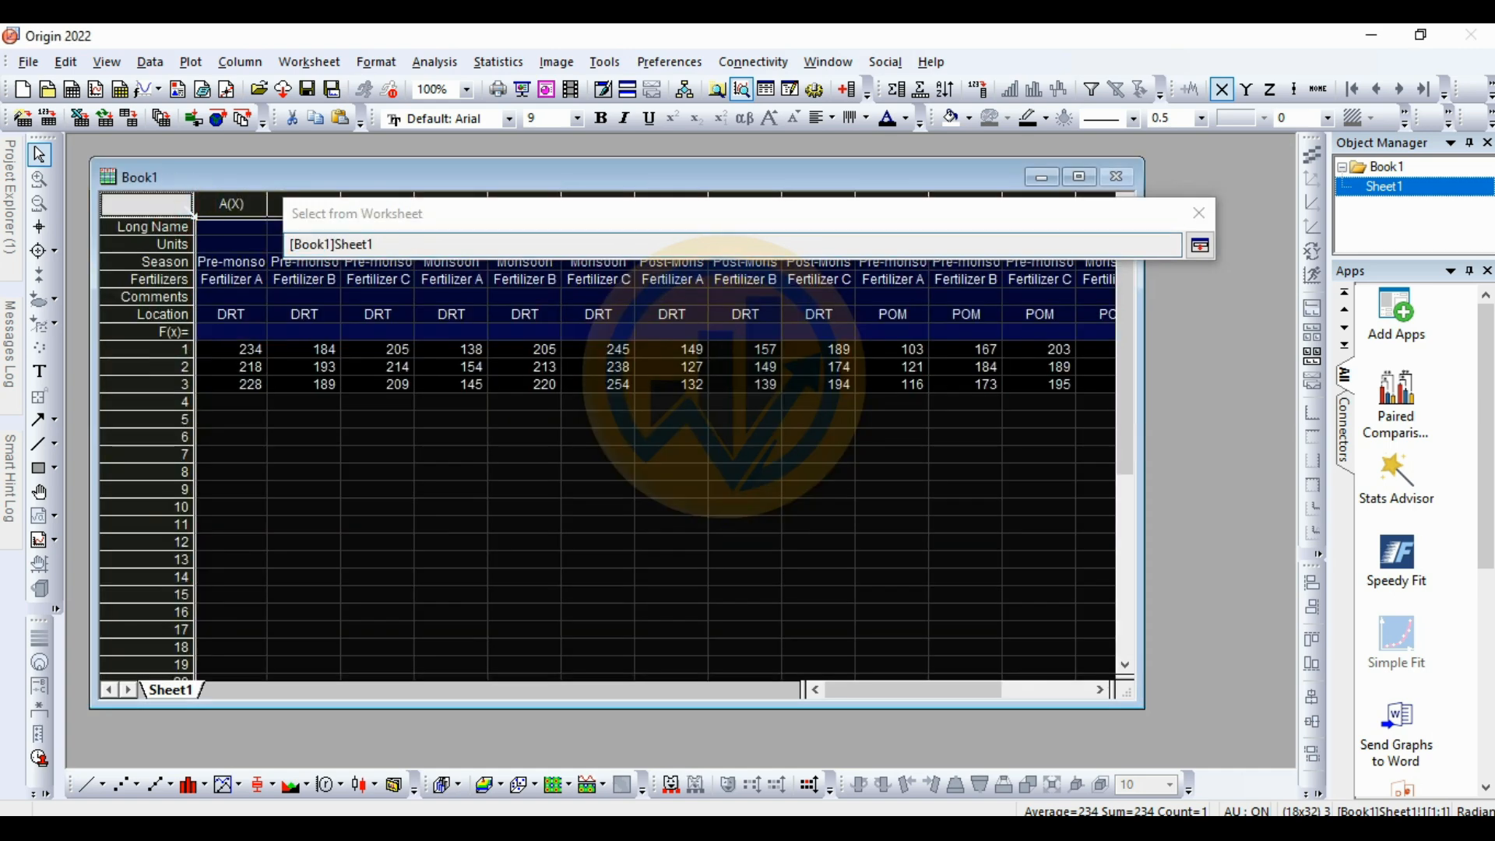
left_click(1200, 246)
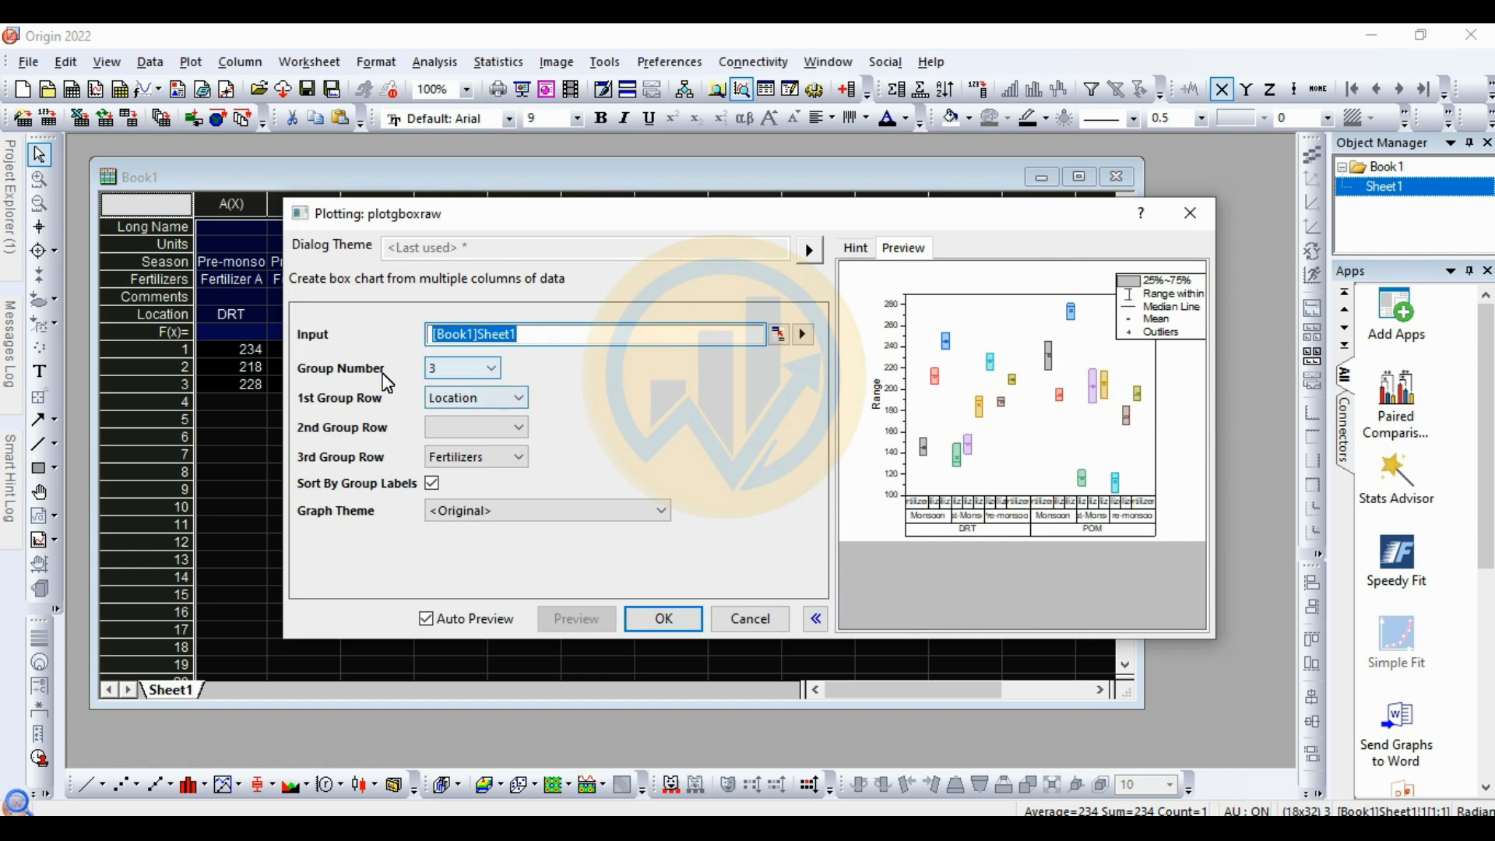
Create the box chart with 3 groups, using Location, Season and Fertilizers as the first, second and third group rows
left_click(495, 369)
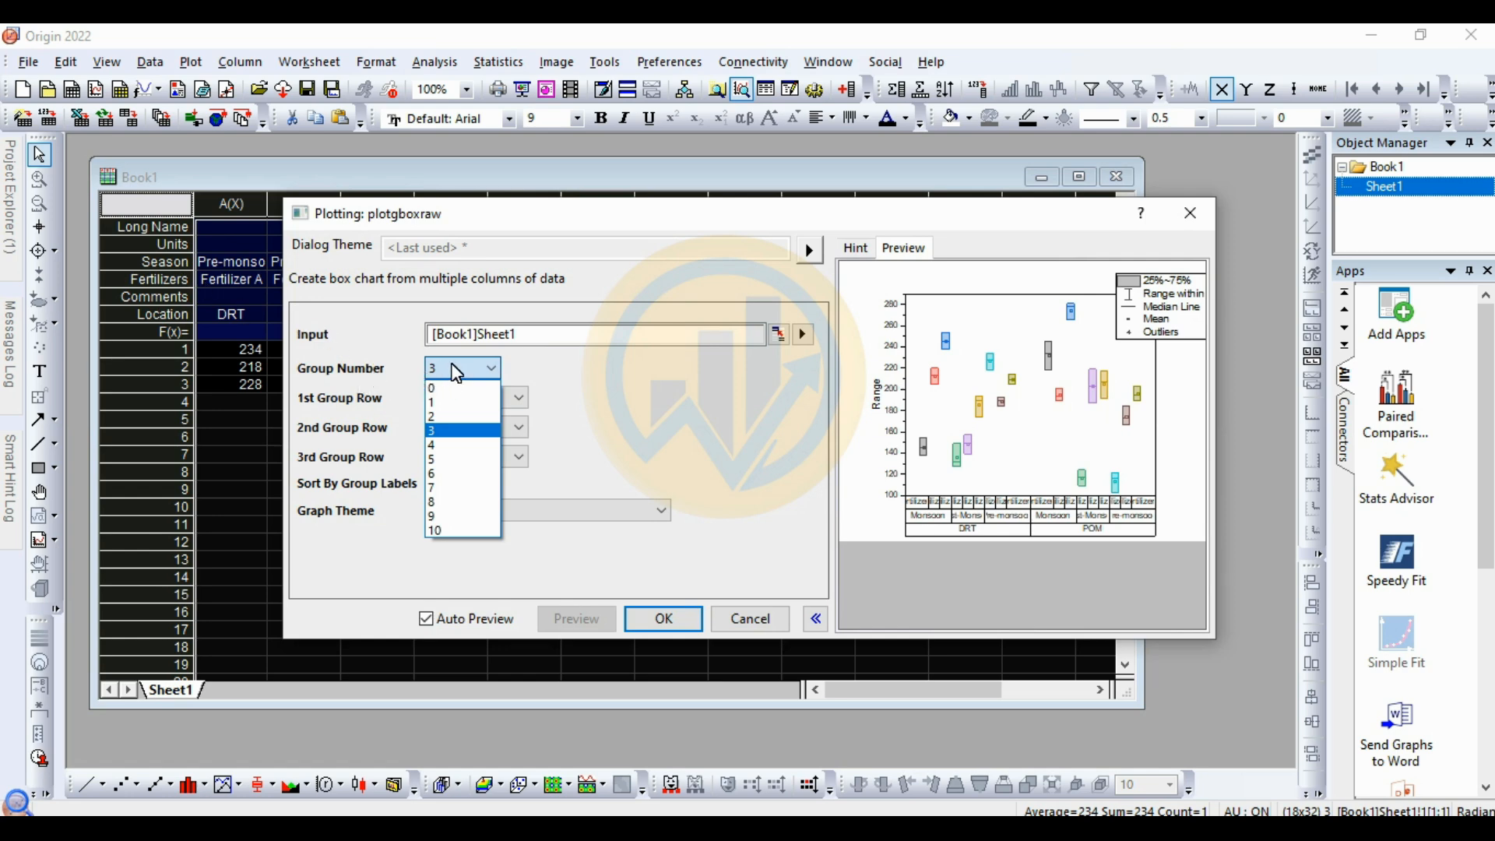
left_click(545, 366)
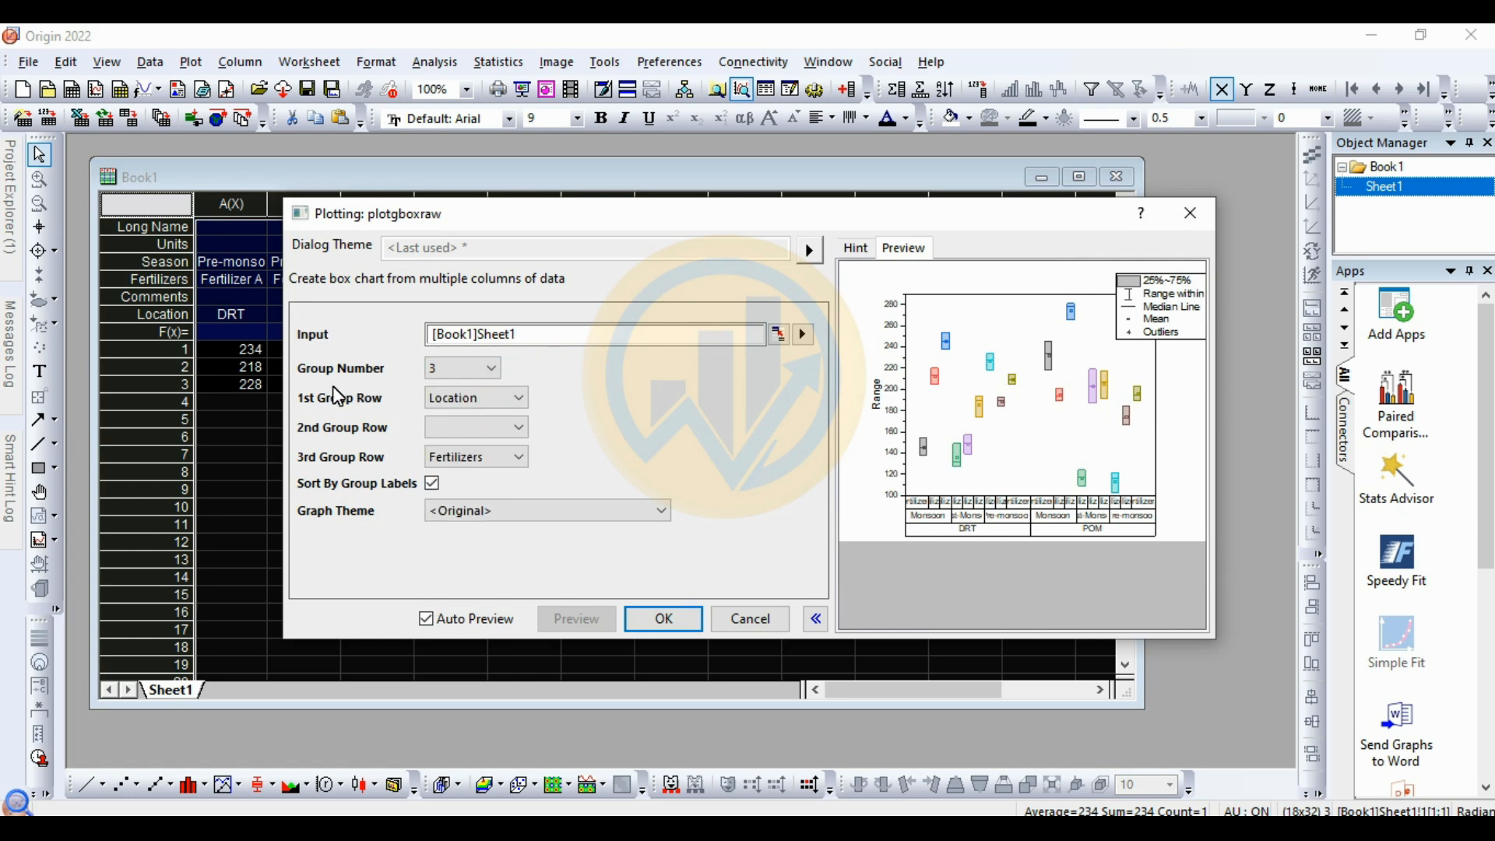
left_click(512, 395)
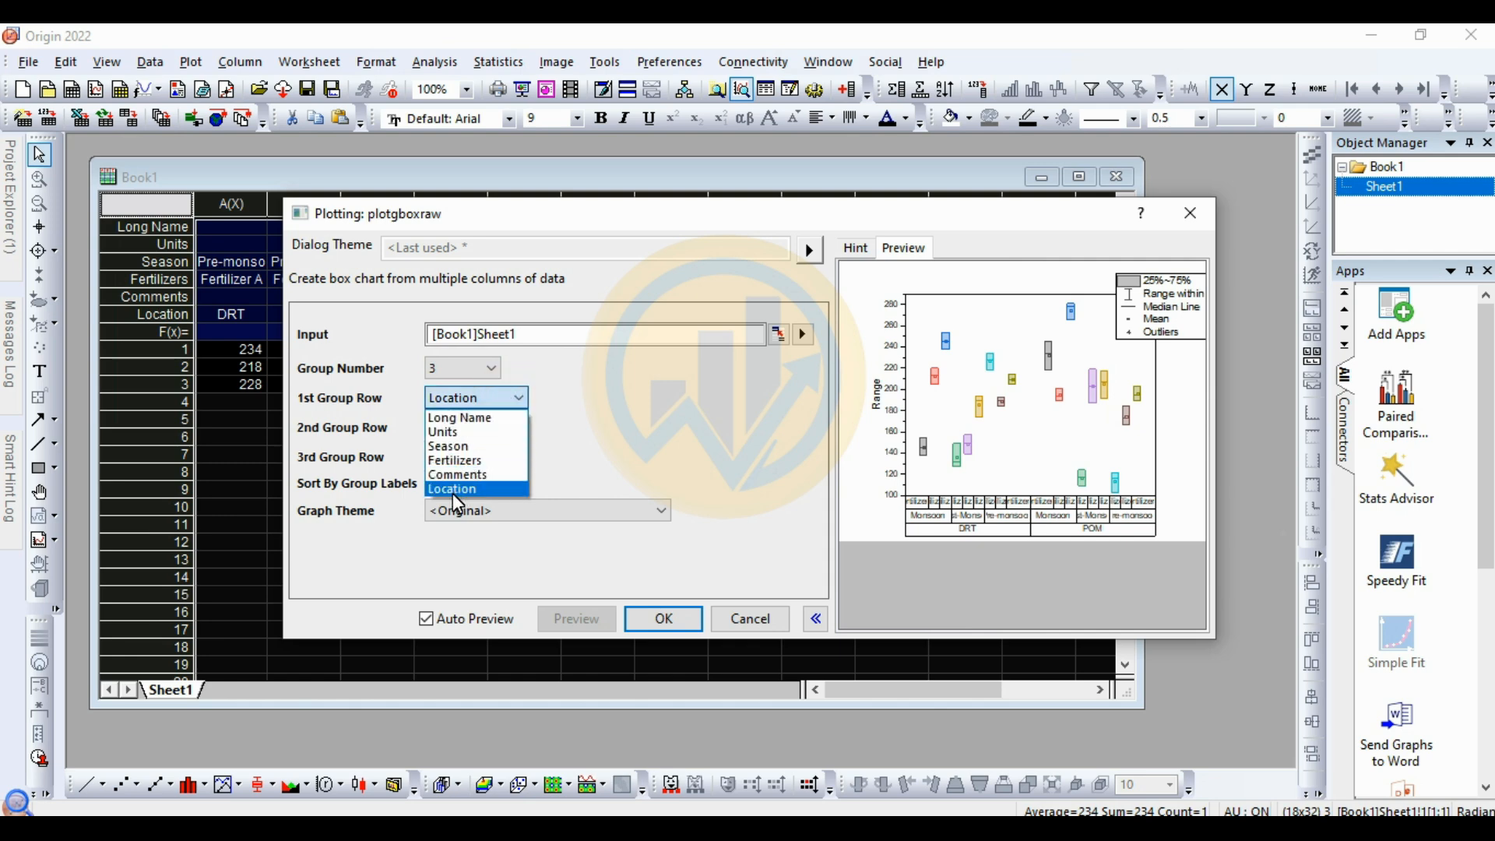
left_click(454, 490)
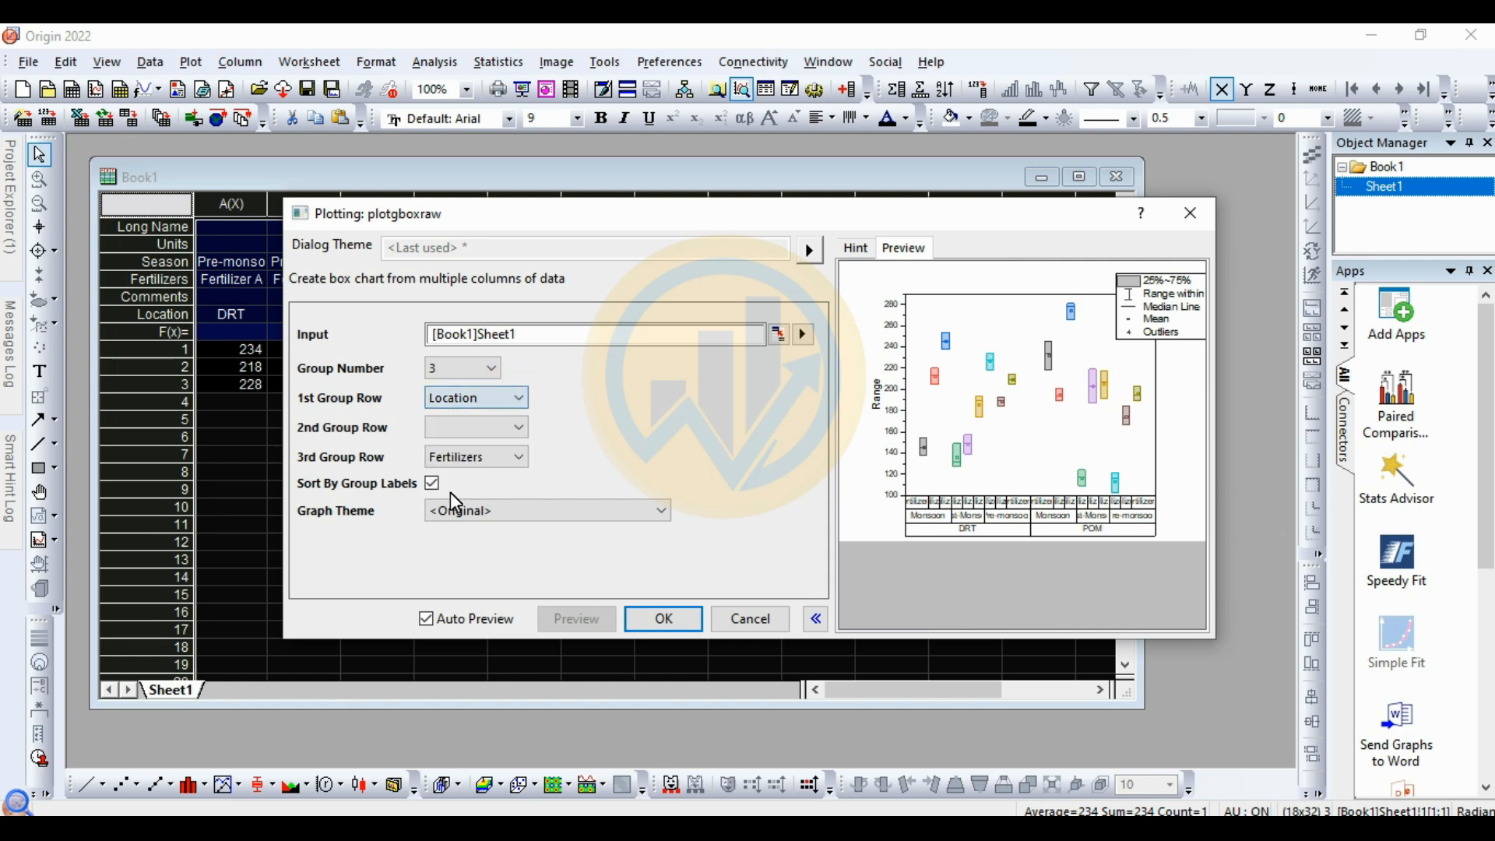
left_click(519, 427)
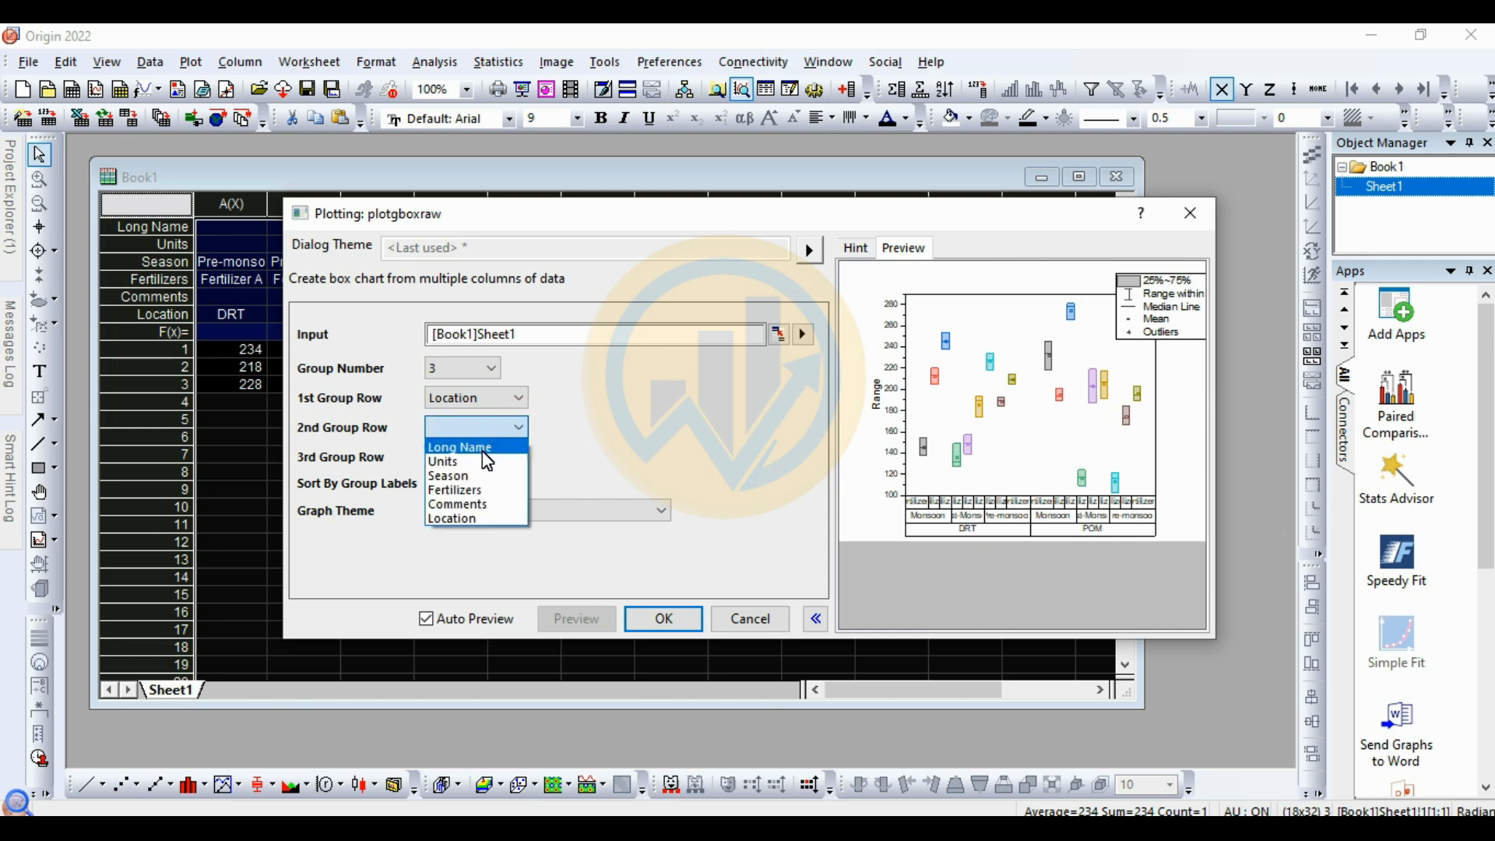
left_click(471, 475)
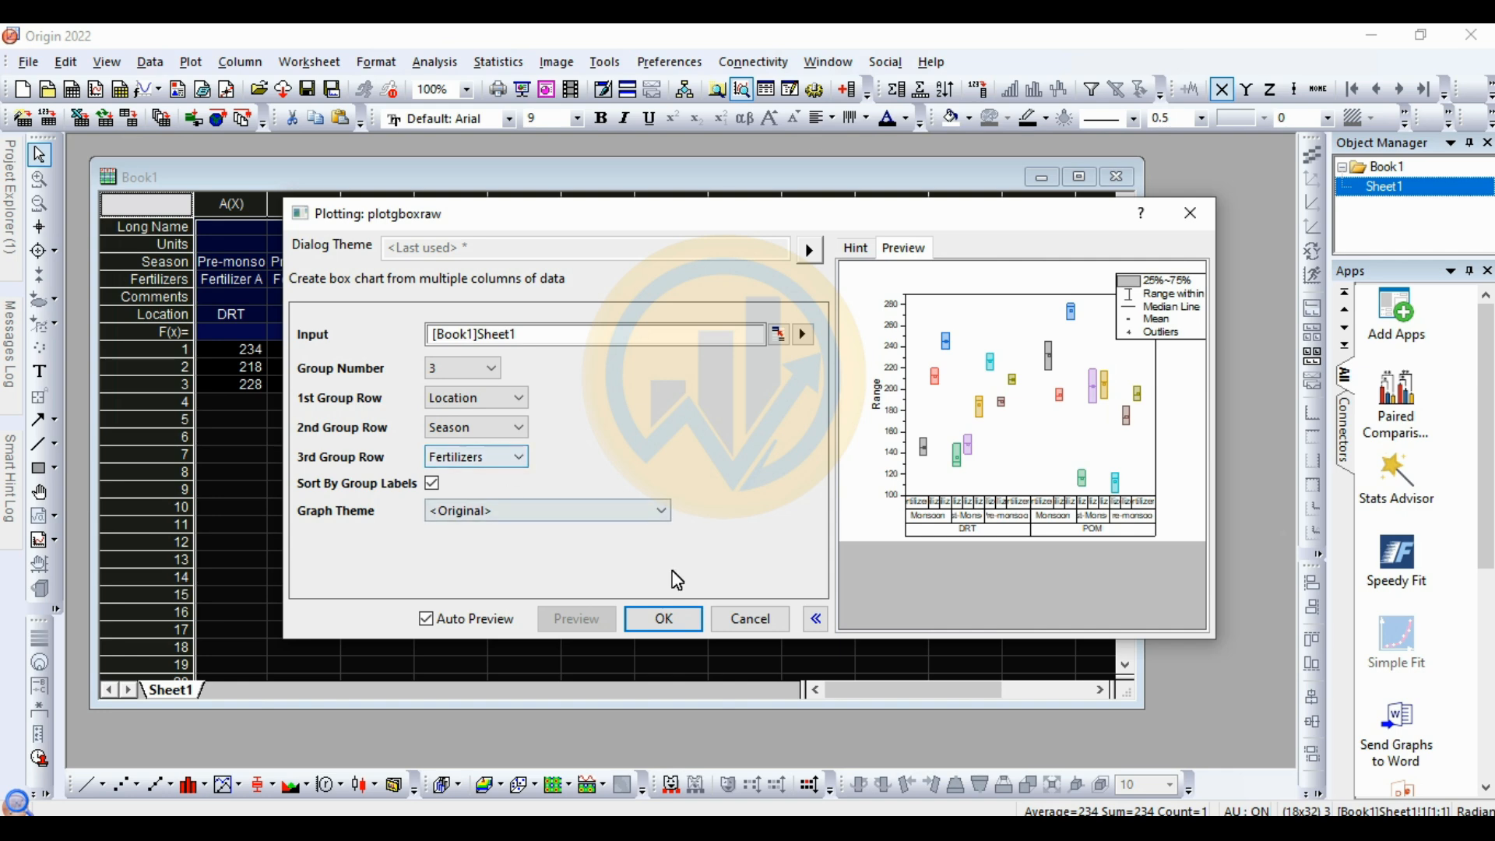
left_click(668, 619)
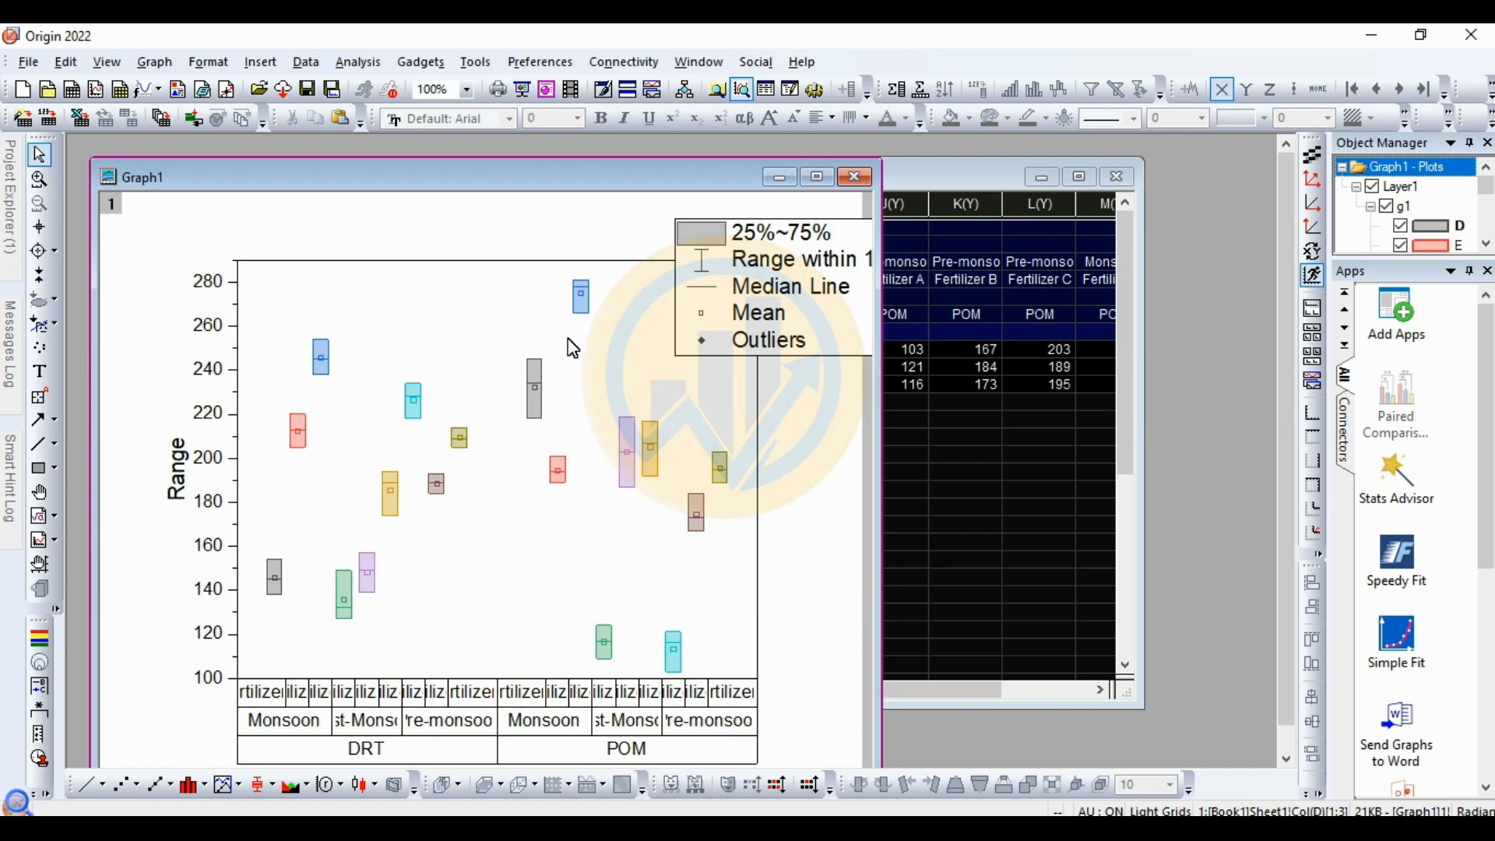
Maximize the Graph1 window and delete the legend from the box chart
left_click(818, 181)
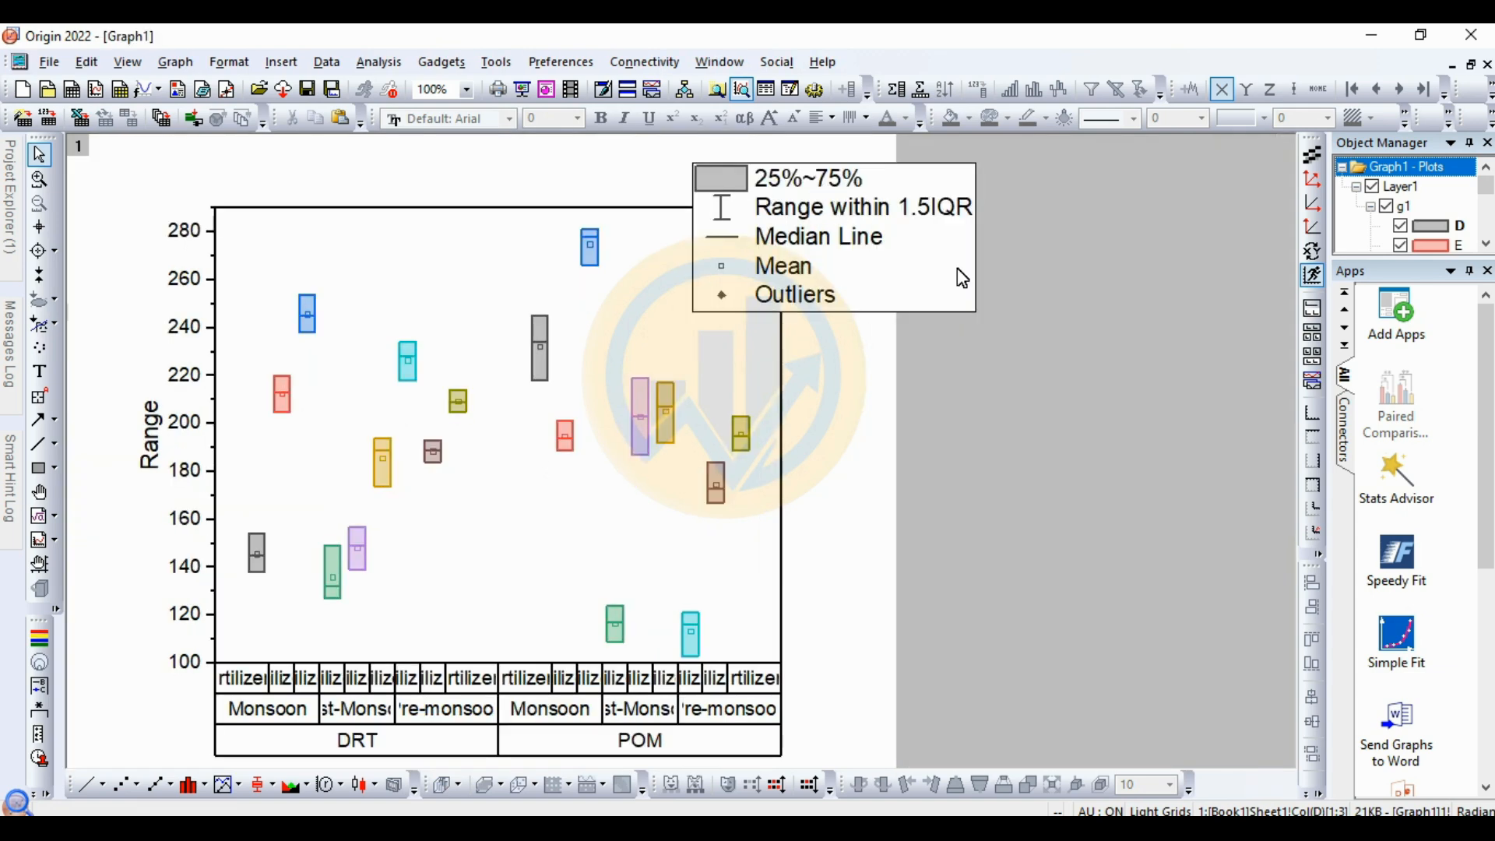
left_click(944, 296)
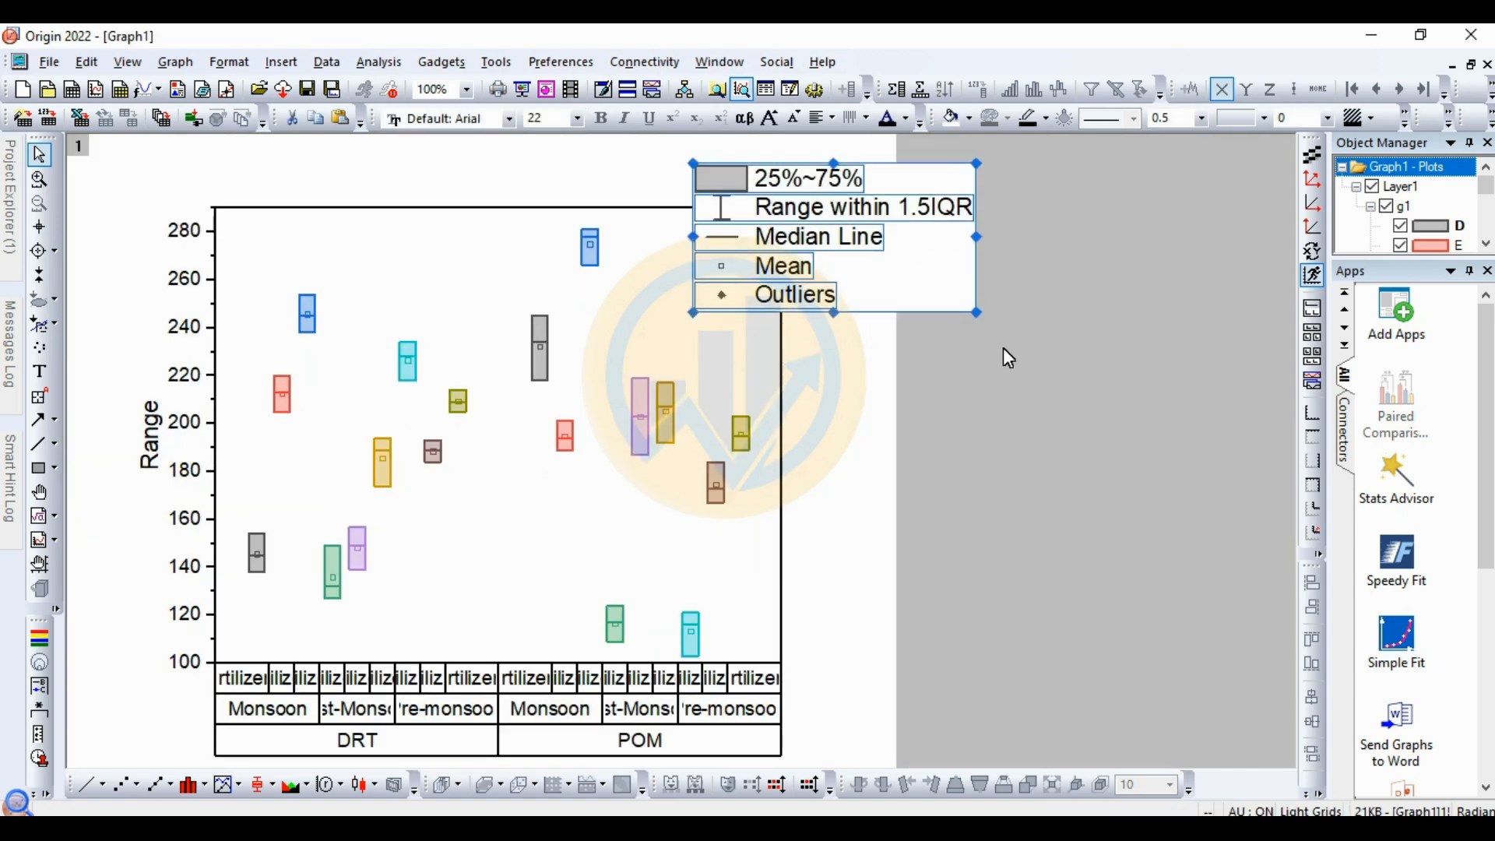
key("Delete")
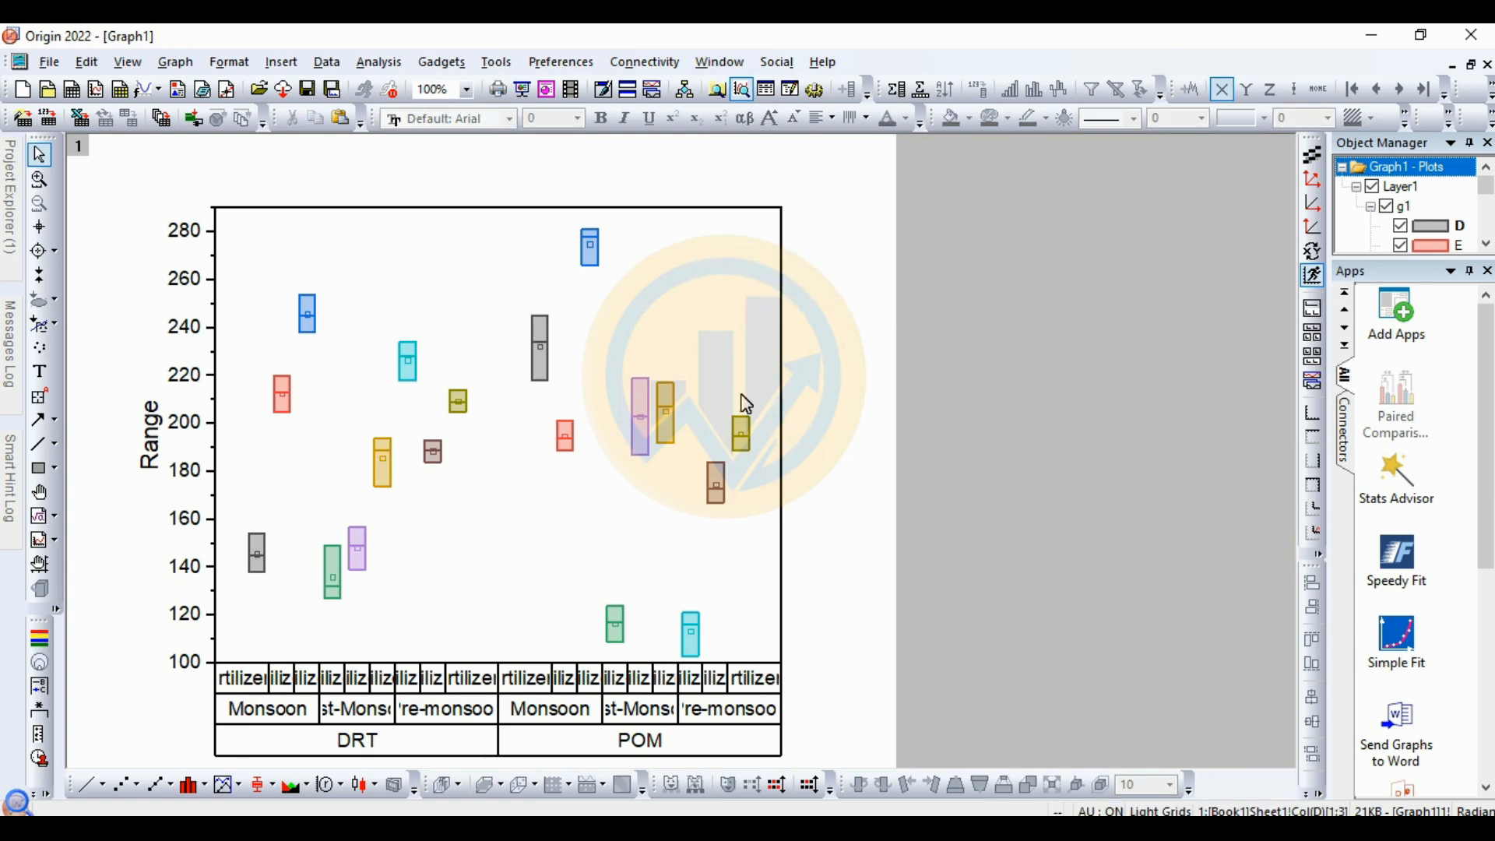
Widen the graph layer well past the page's edge and fit the page to the layers with Border margin control
left_click(759, 364)
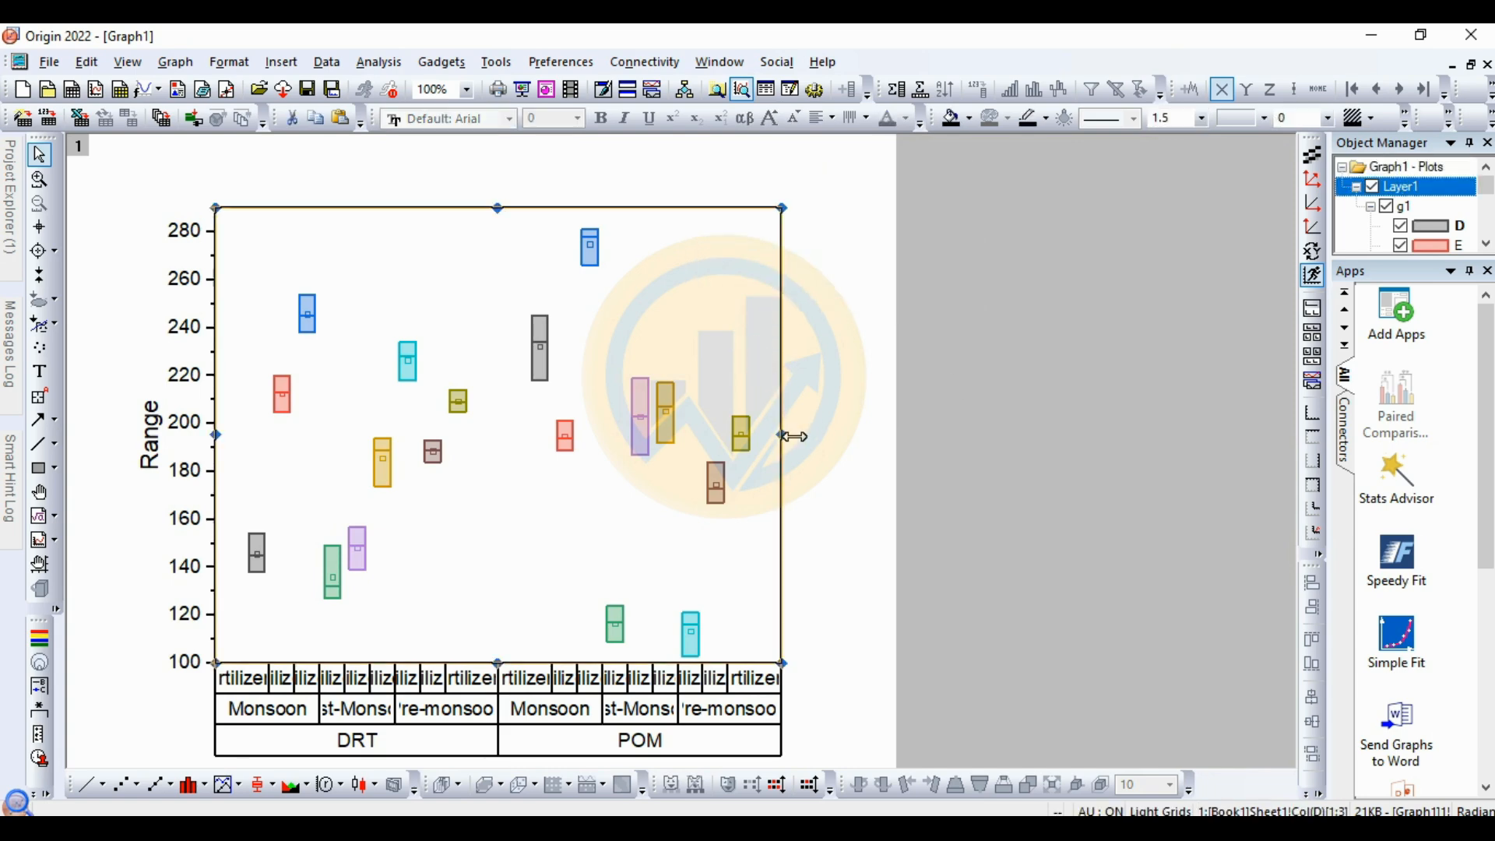
left_click_drag(785, 436, 1181, 444)
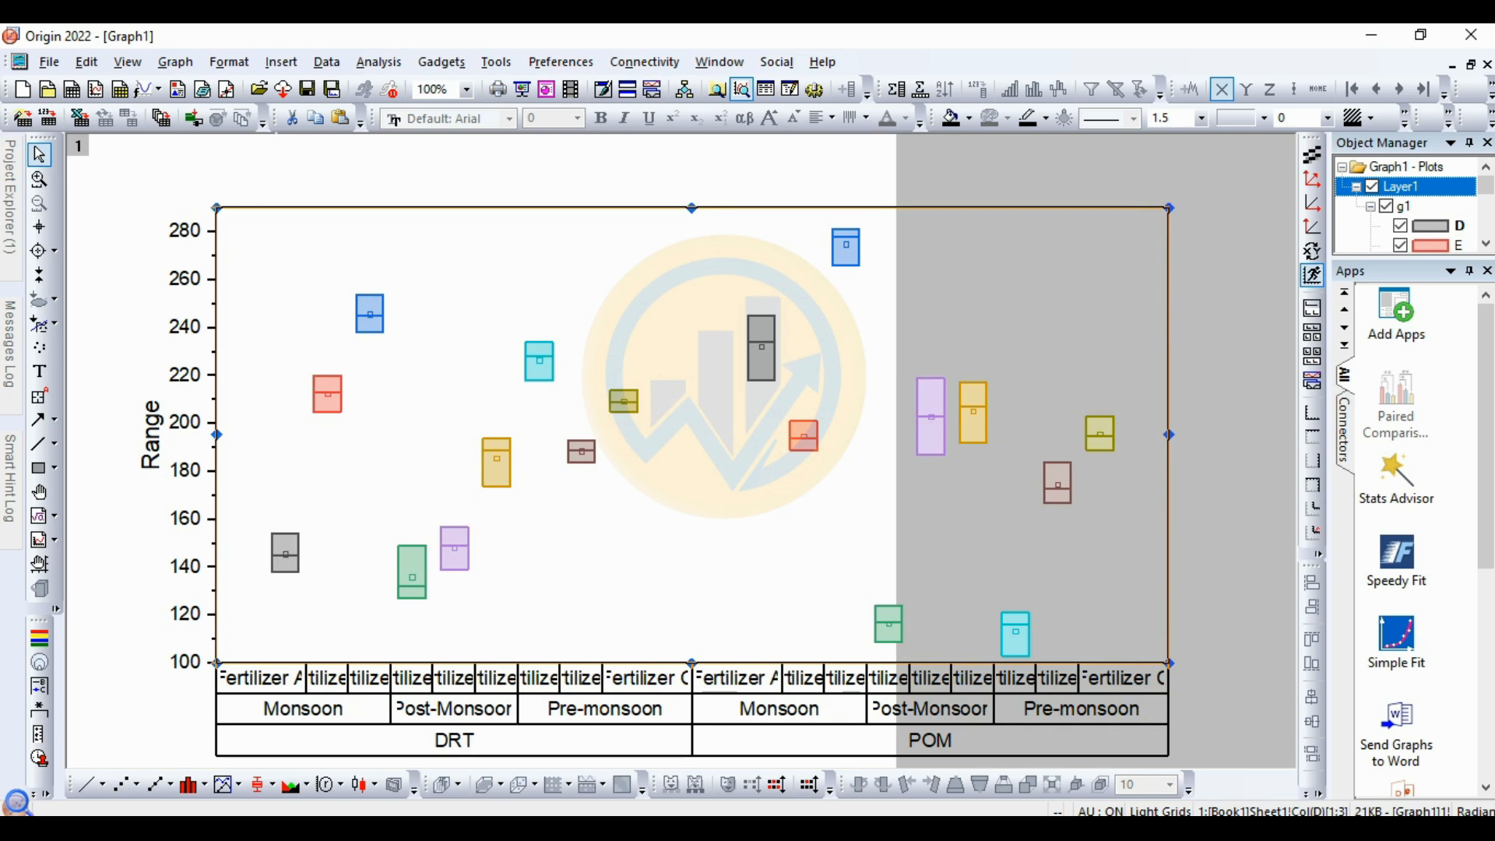
left_click(175, 62)
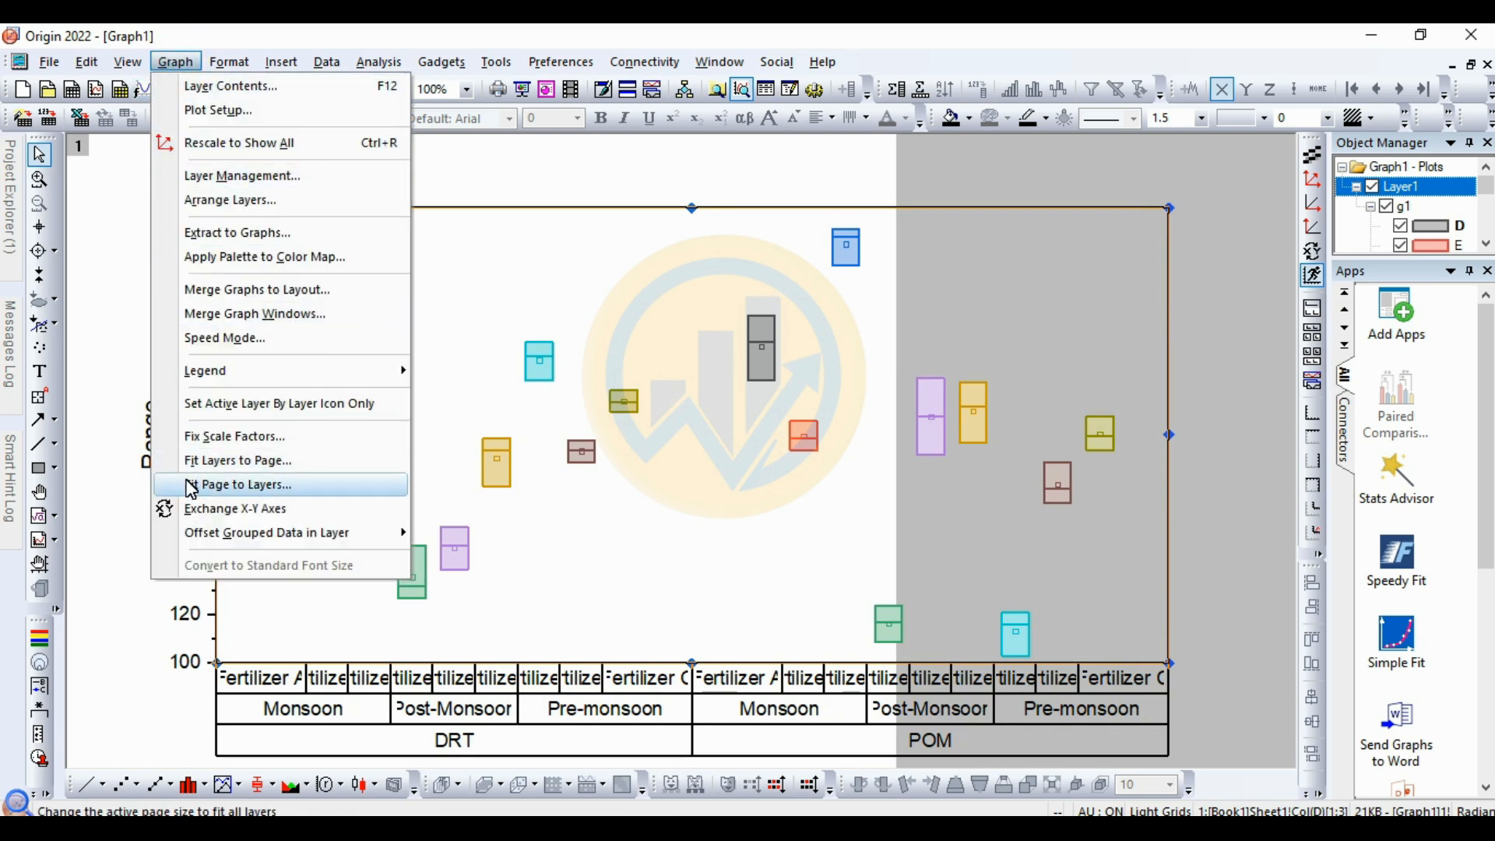
left_click(232, 485)
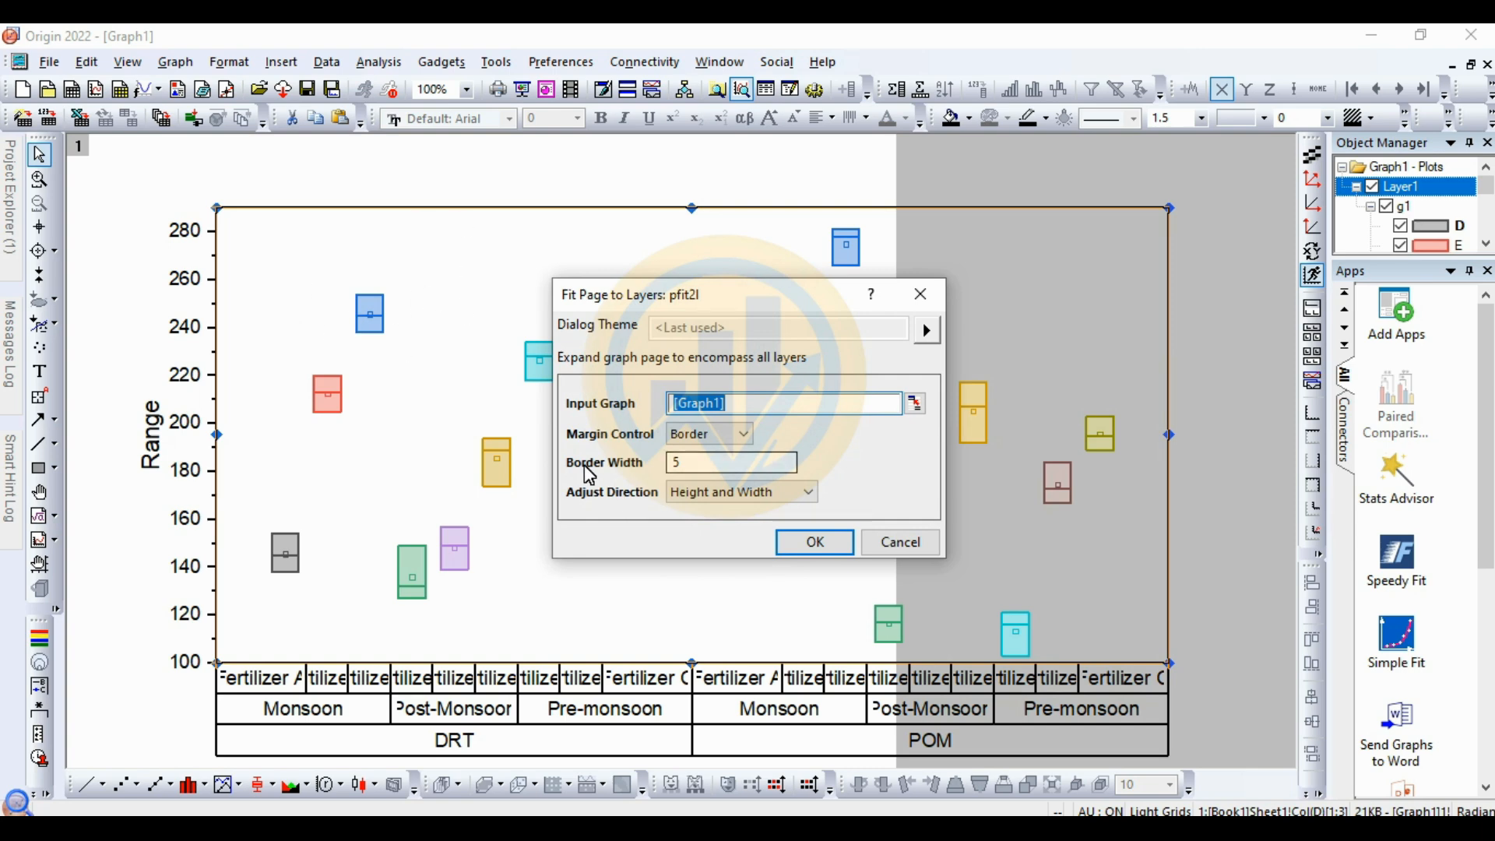
left_click(741, 434)
left_click(728, 447)
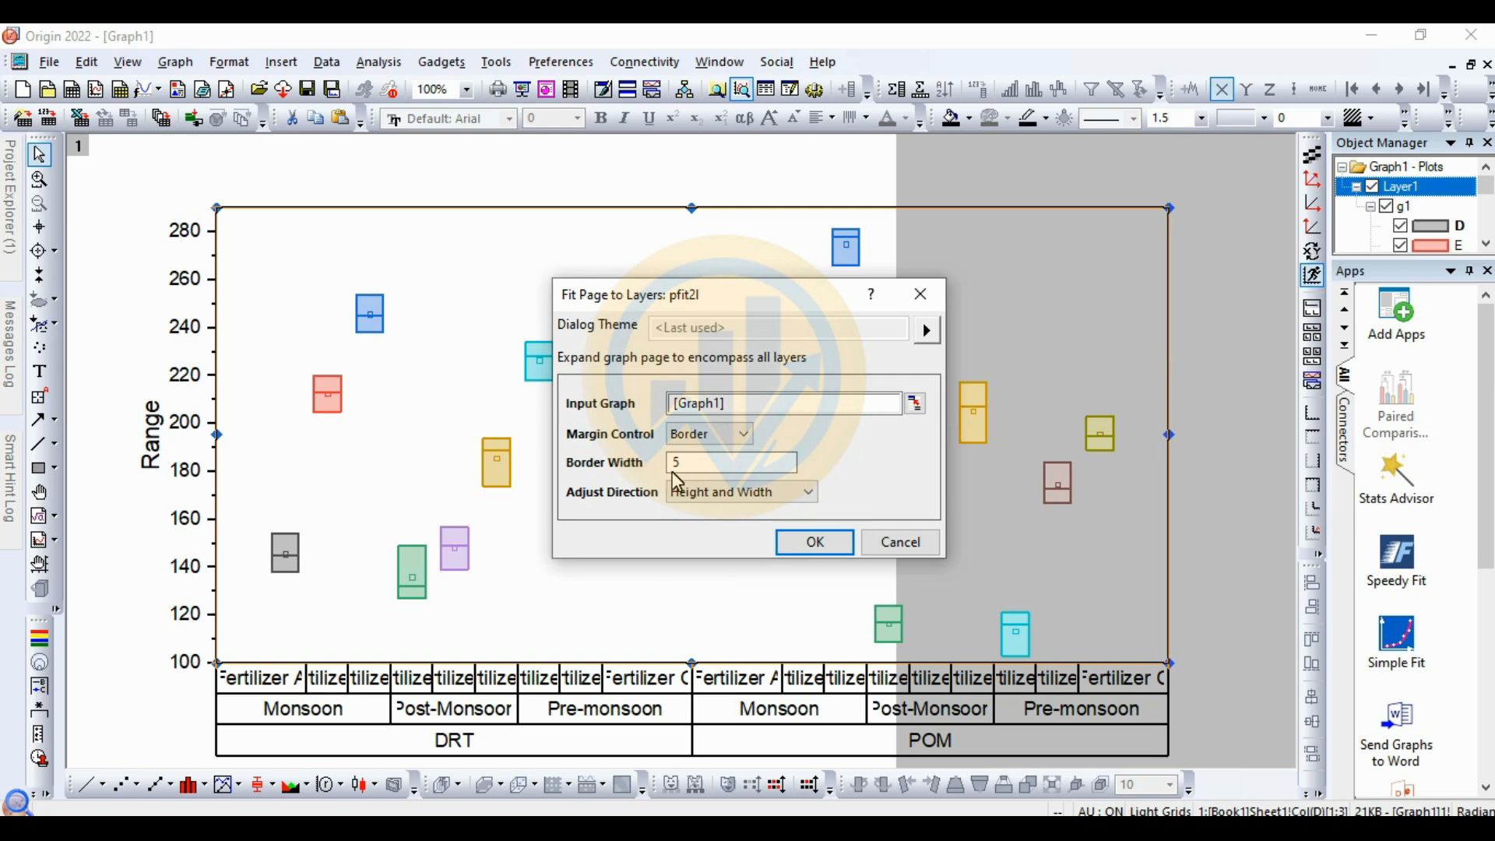
left_click(831, 545)
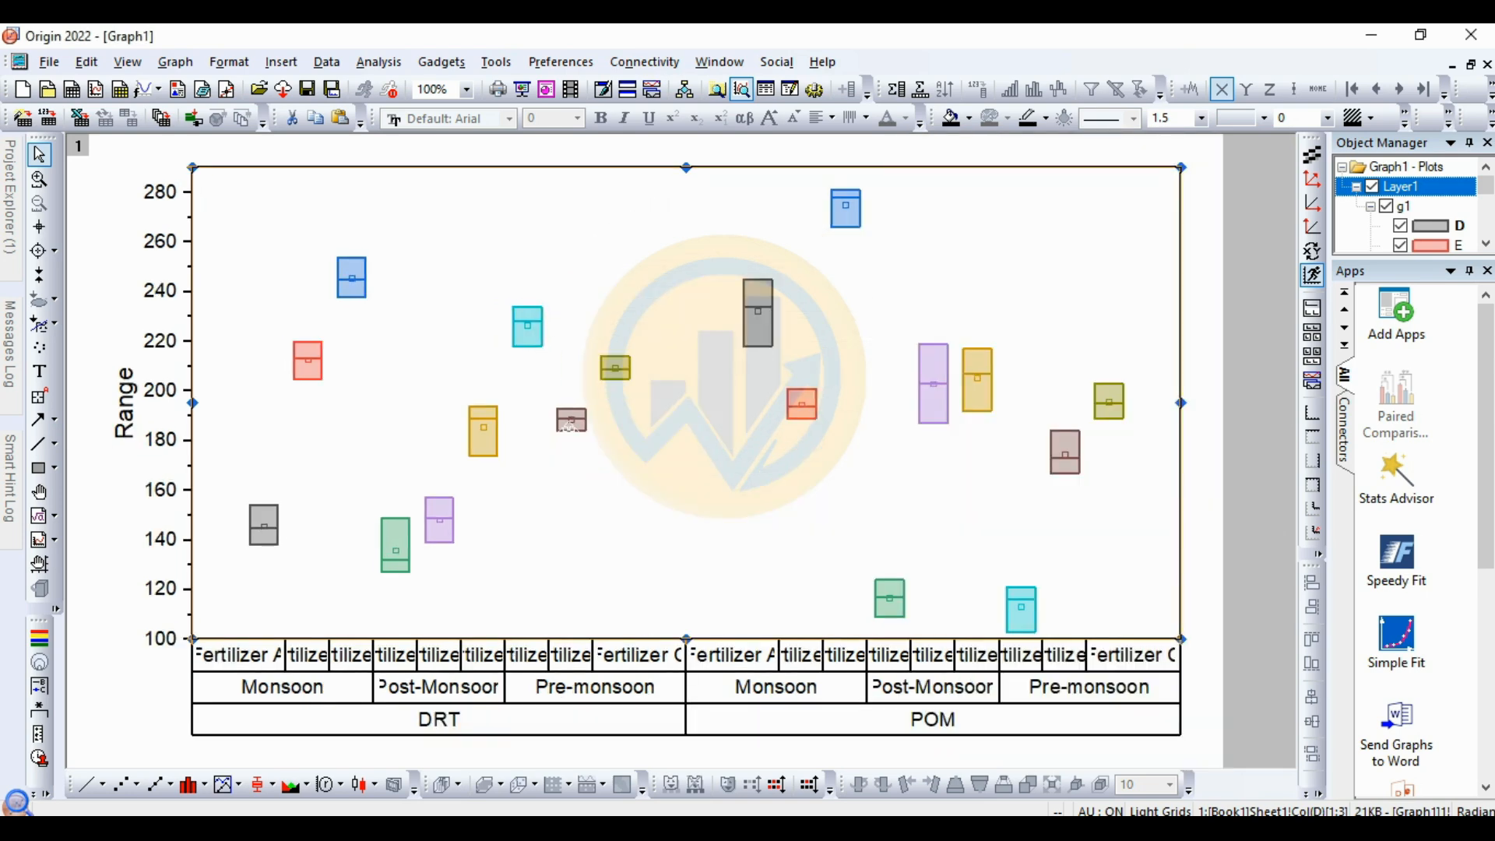
Turn off automatic formatting for the Fertilizers row of X-axis tick labels and rotate those labels 90 degrees
right_click(269, 658)
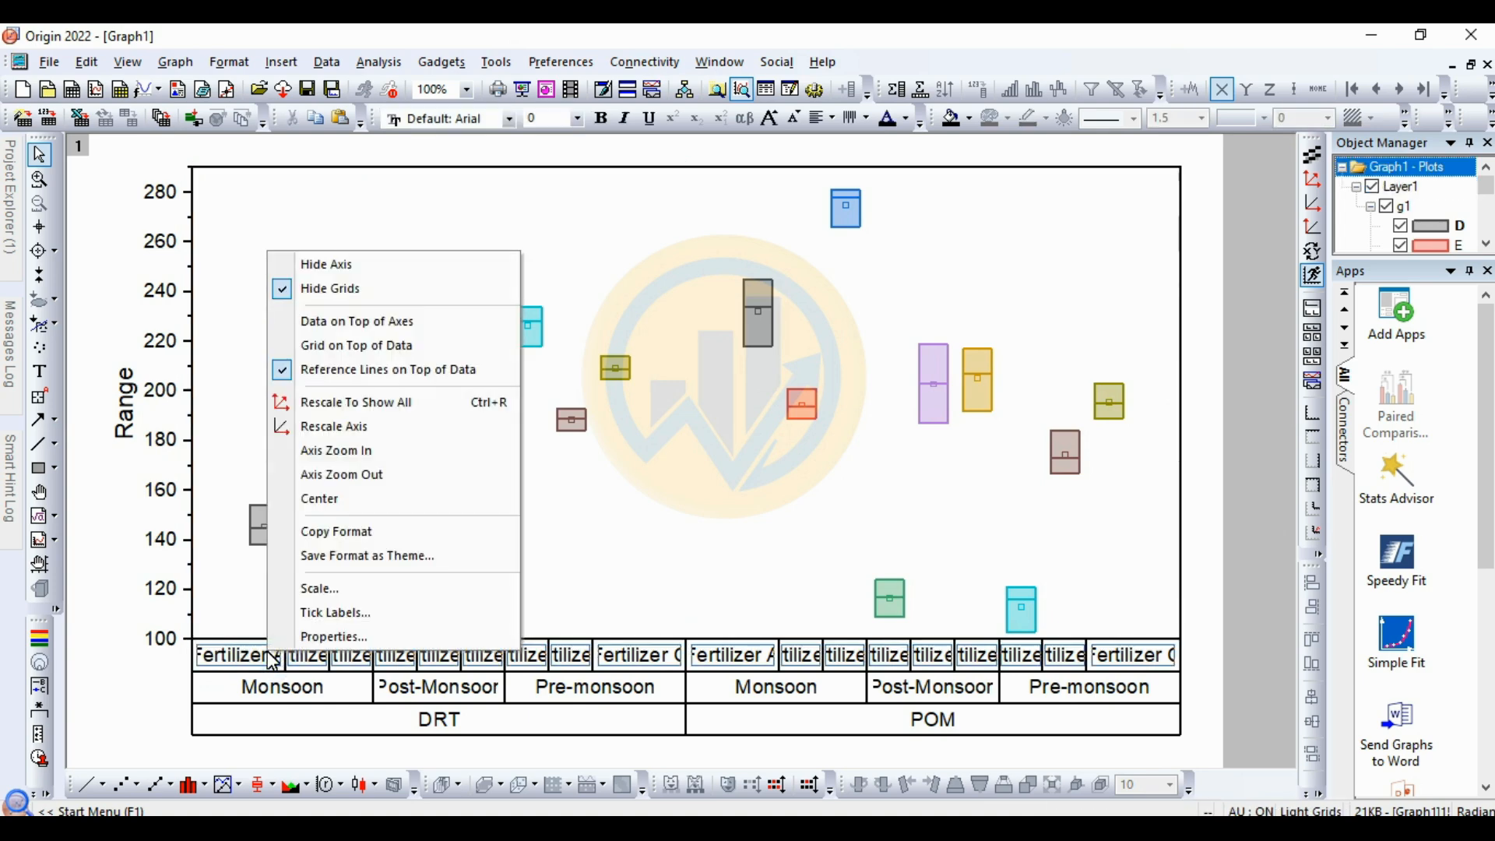
left_click(337, 637)
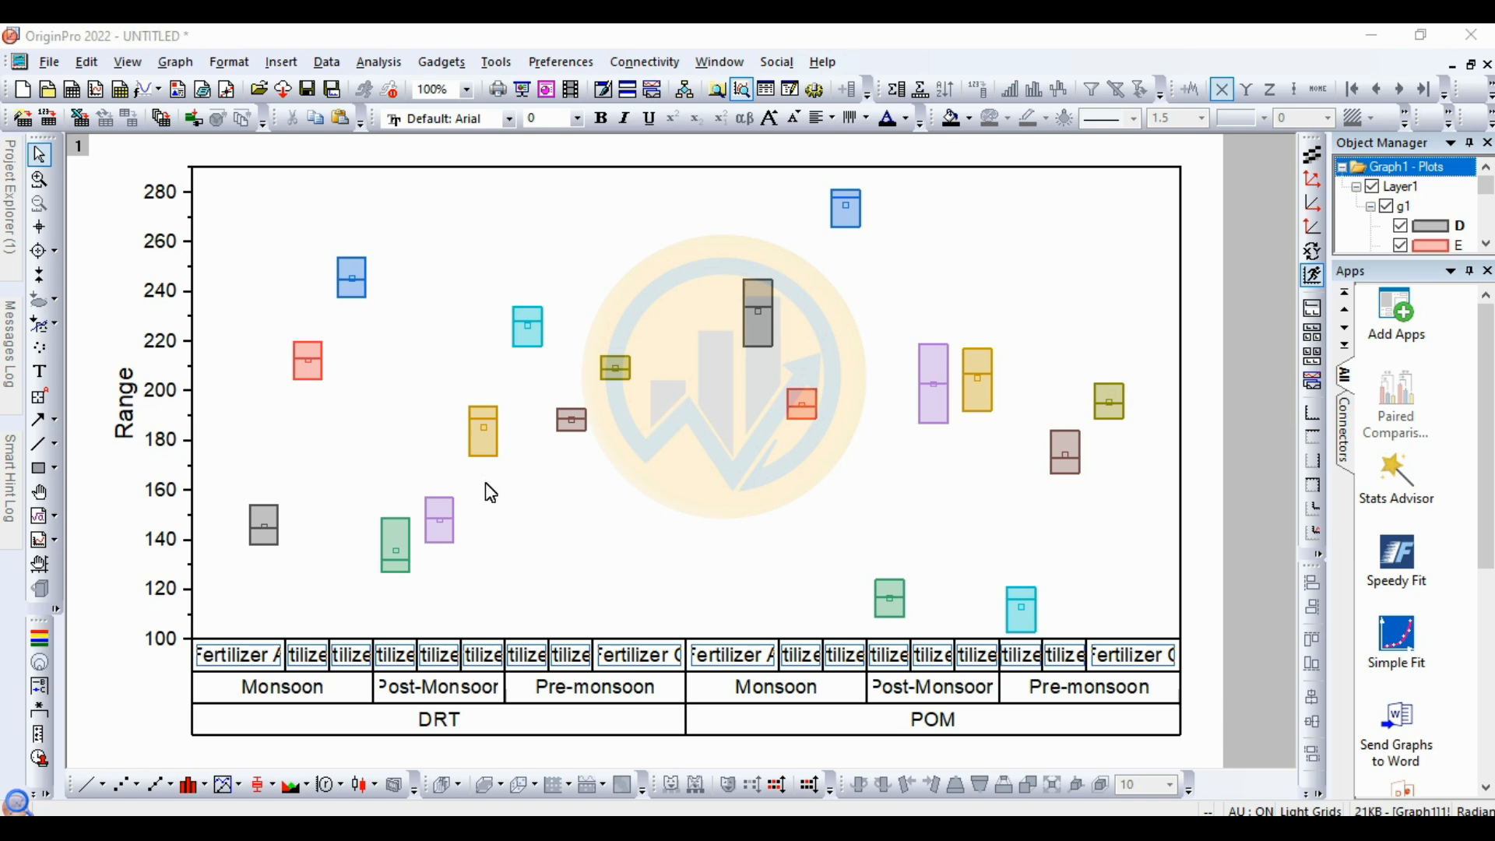
left_click_drag(559, 94, 341, 93)
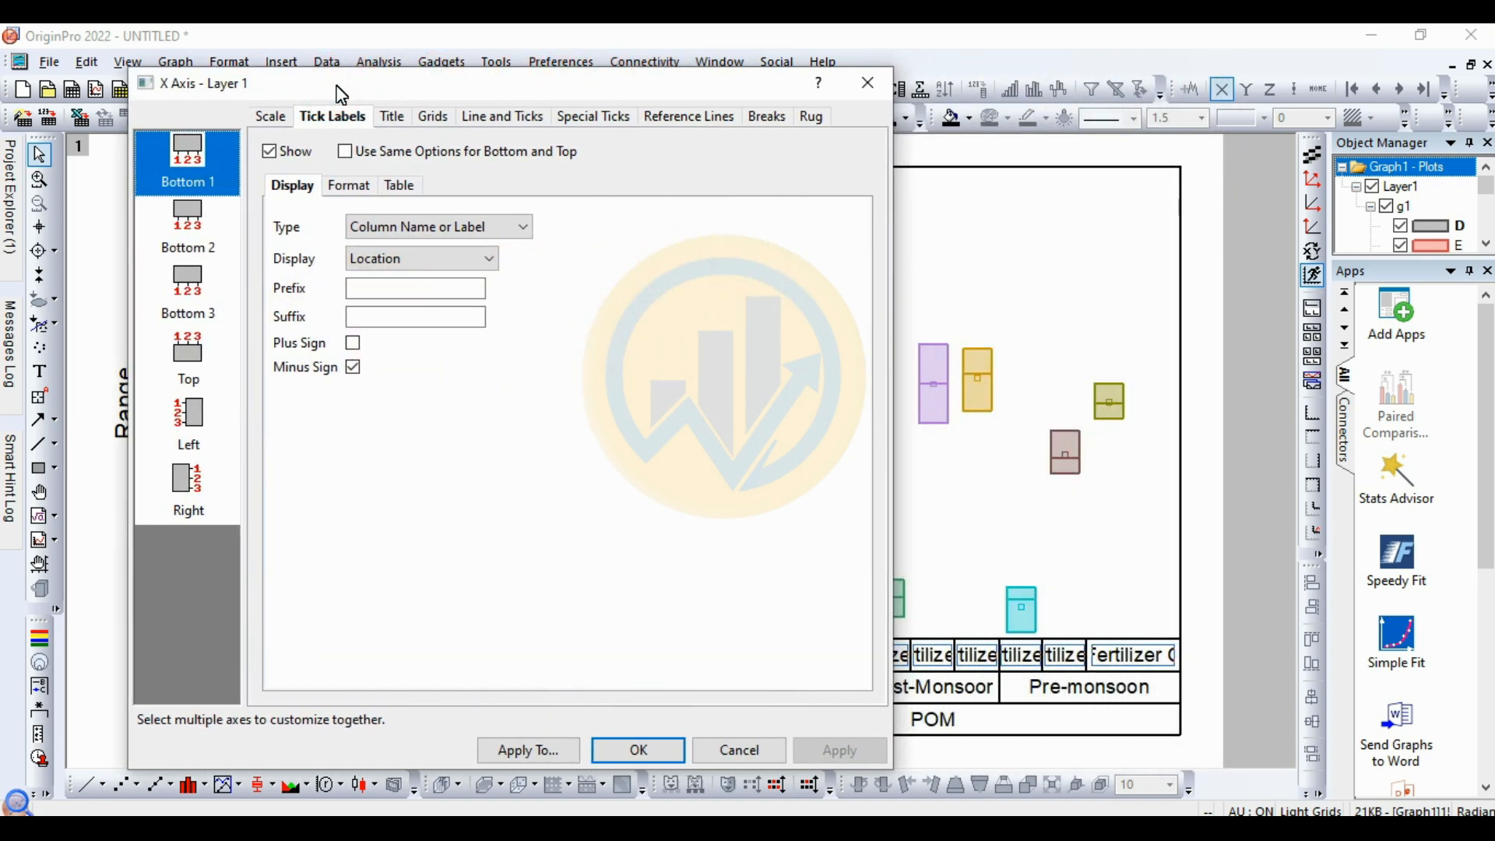
left_click(193, 292)
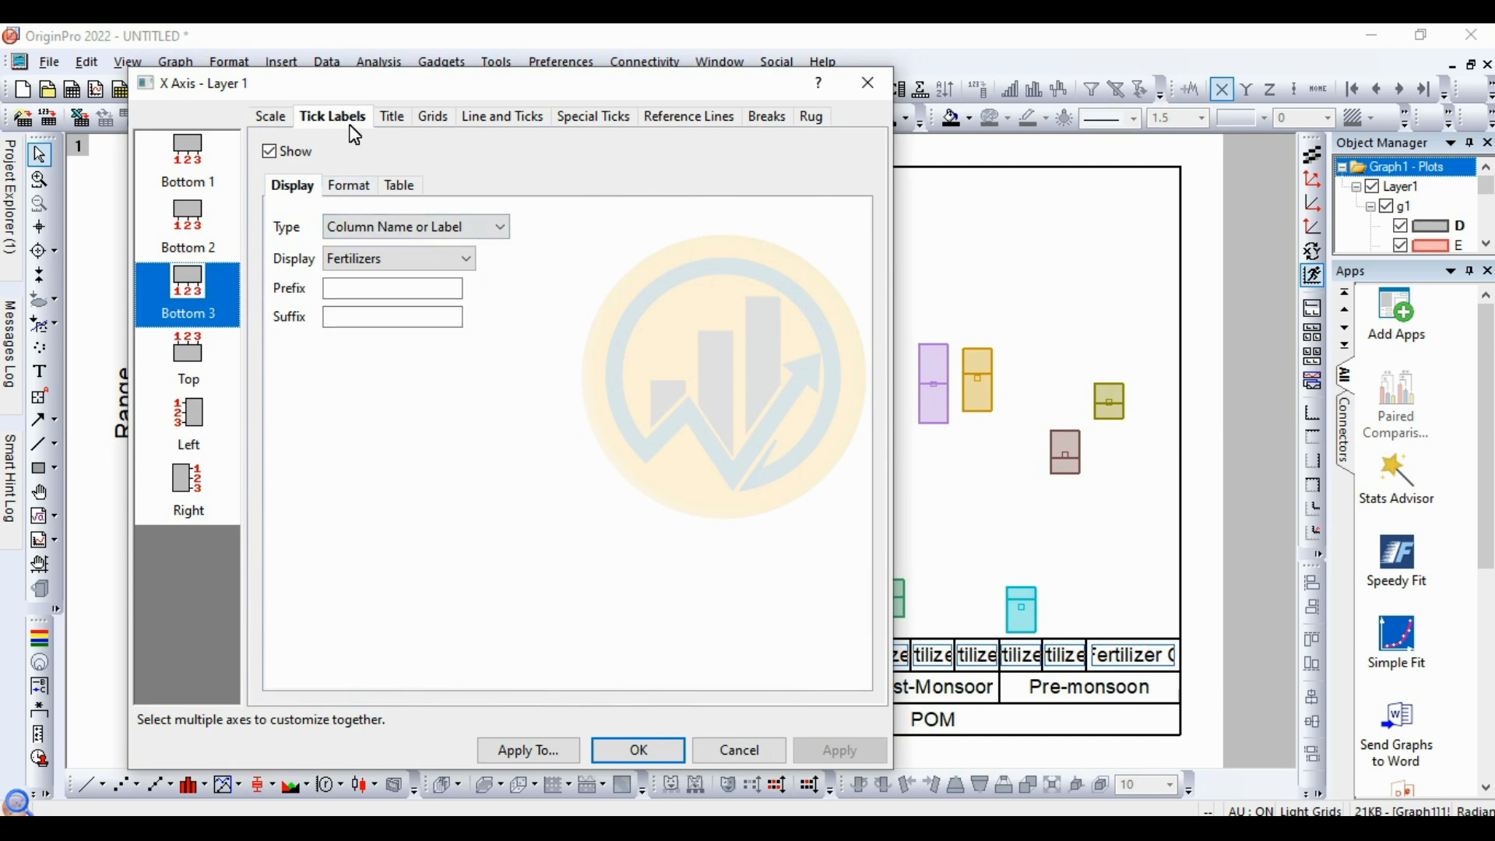
left_click(349, 191)
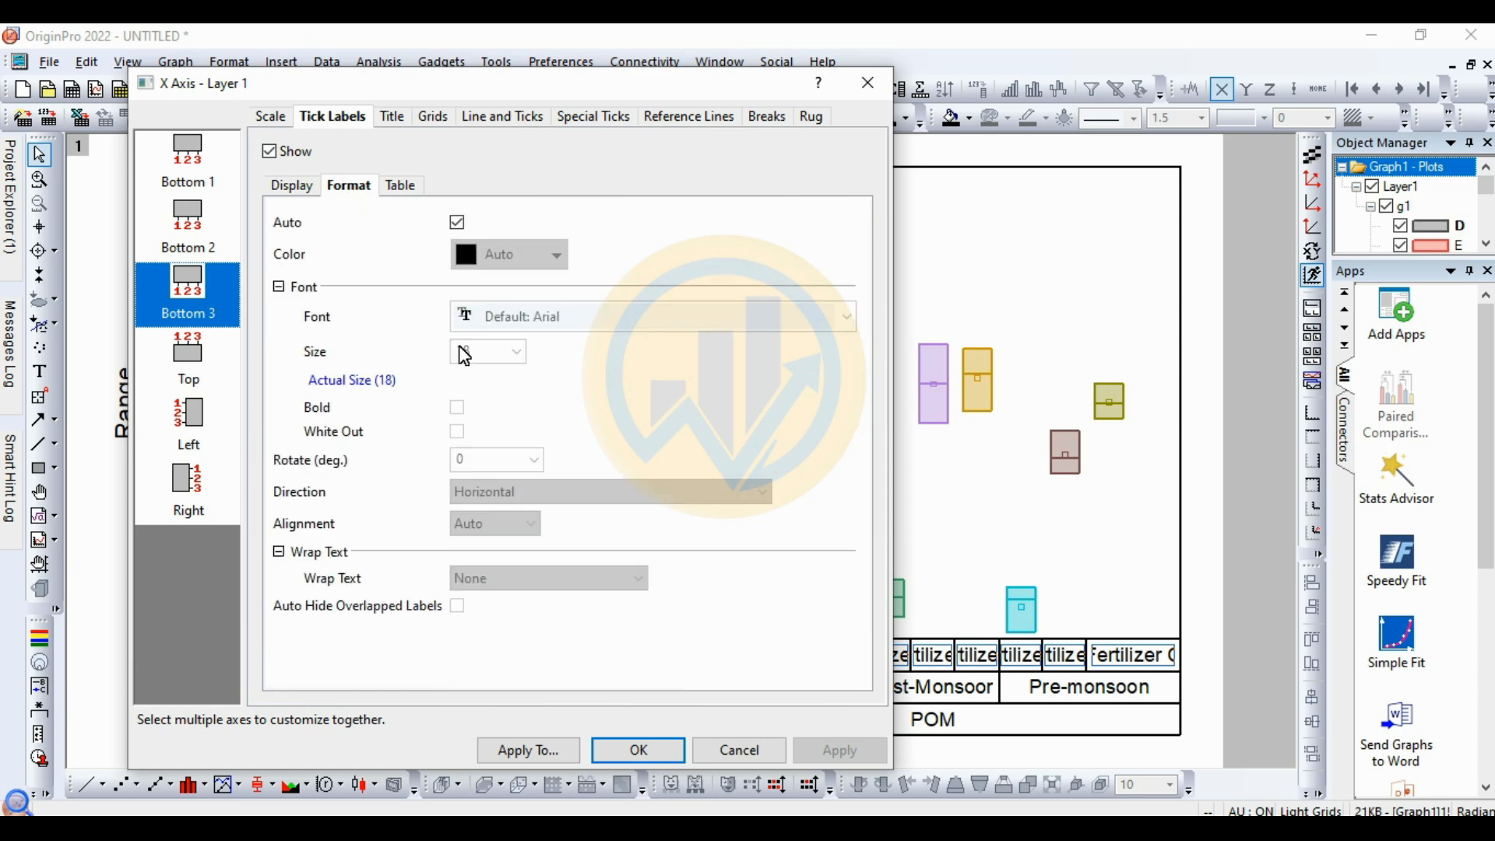
left_click(457, 223)
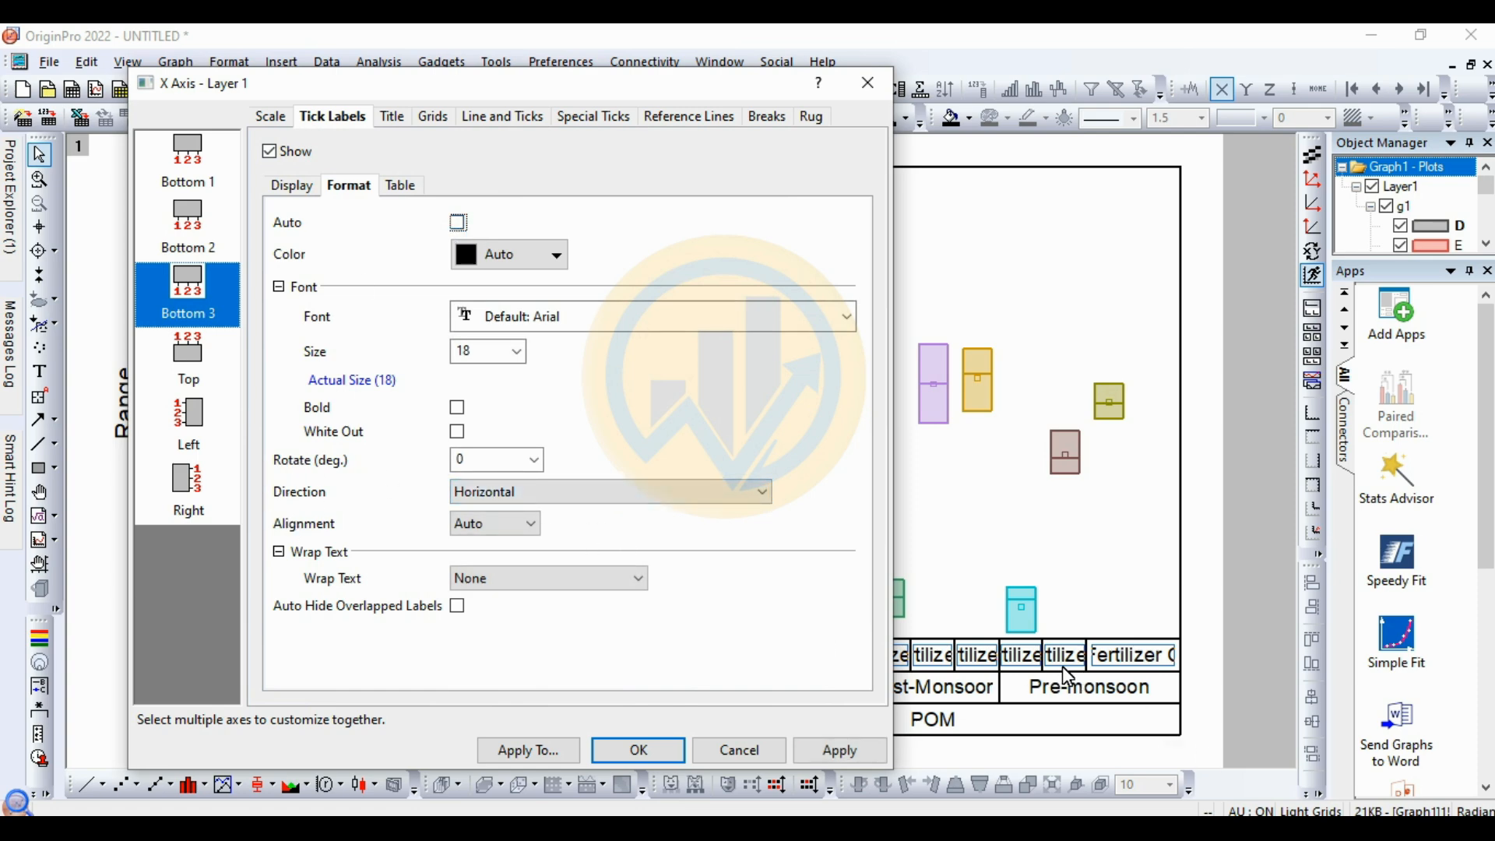
left_click(535, 460)
left_click(472, 550)
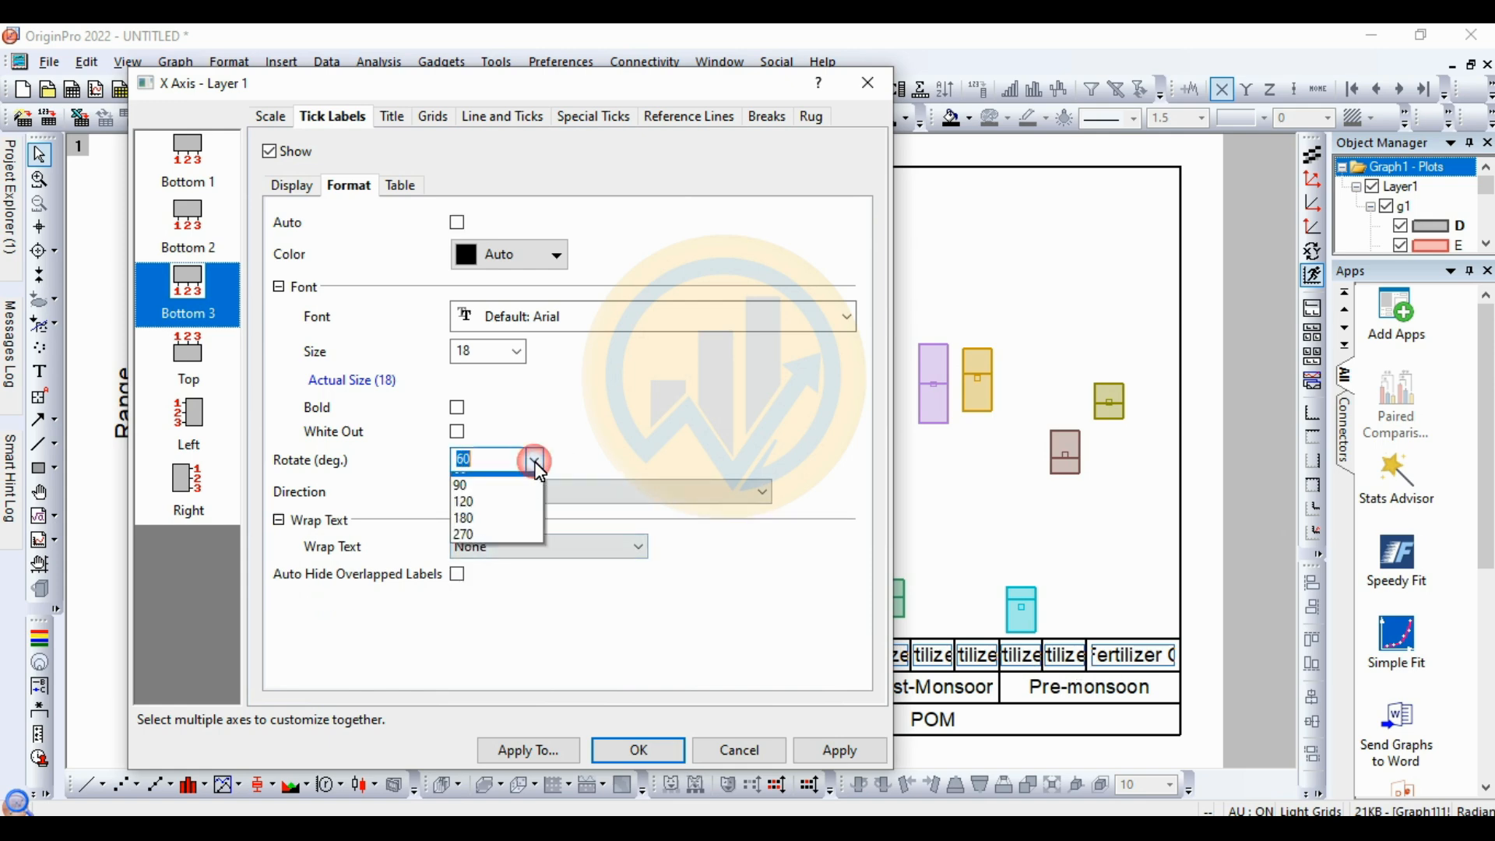
left_click(534, 460)
left_click(479, 566)
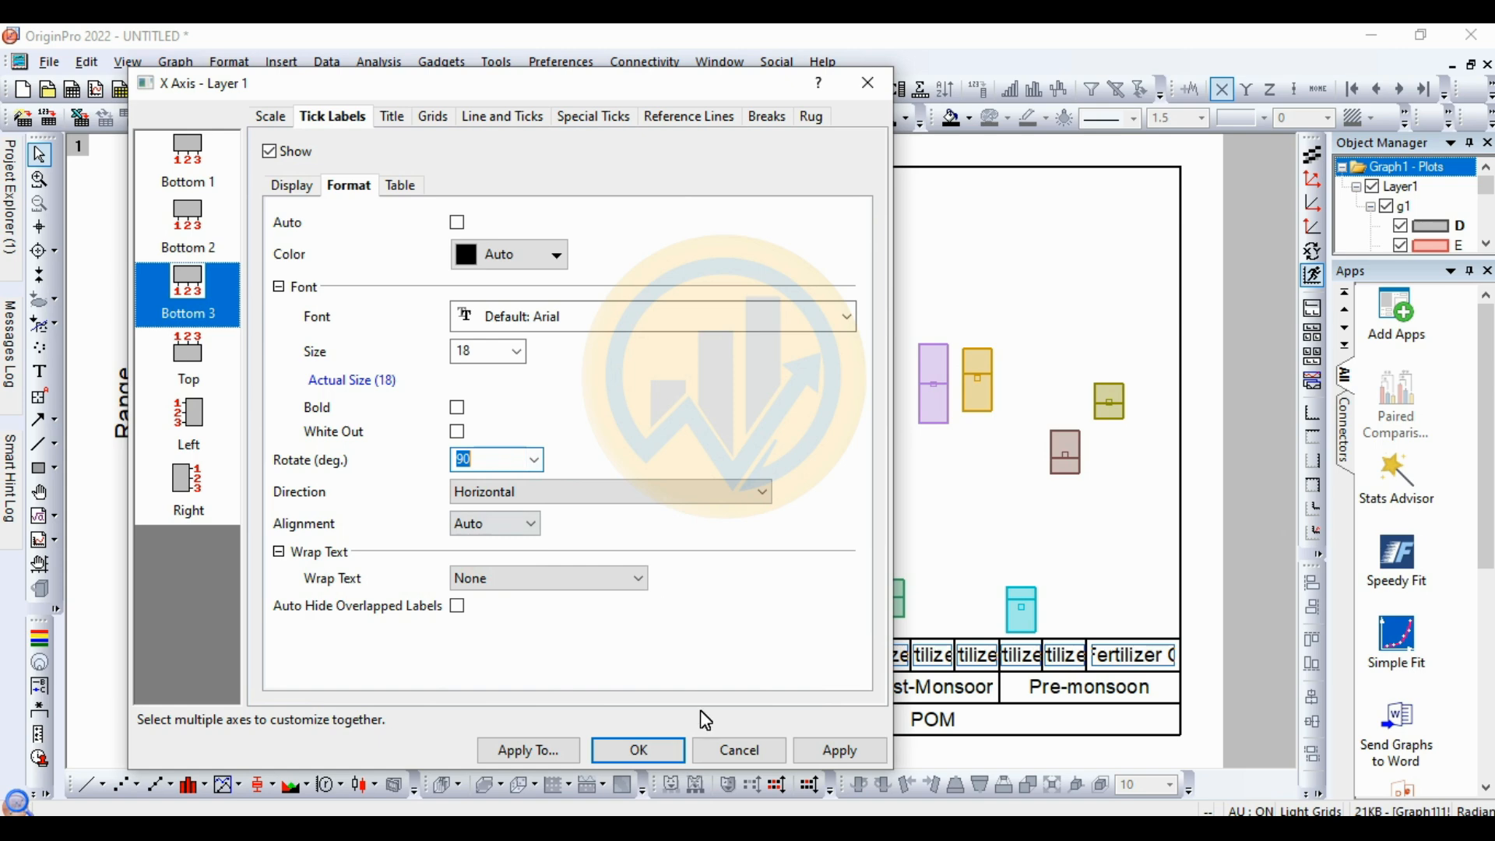
left_click(839, 750)
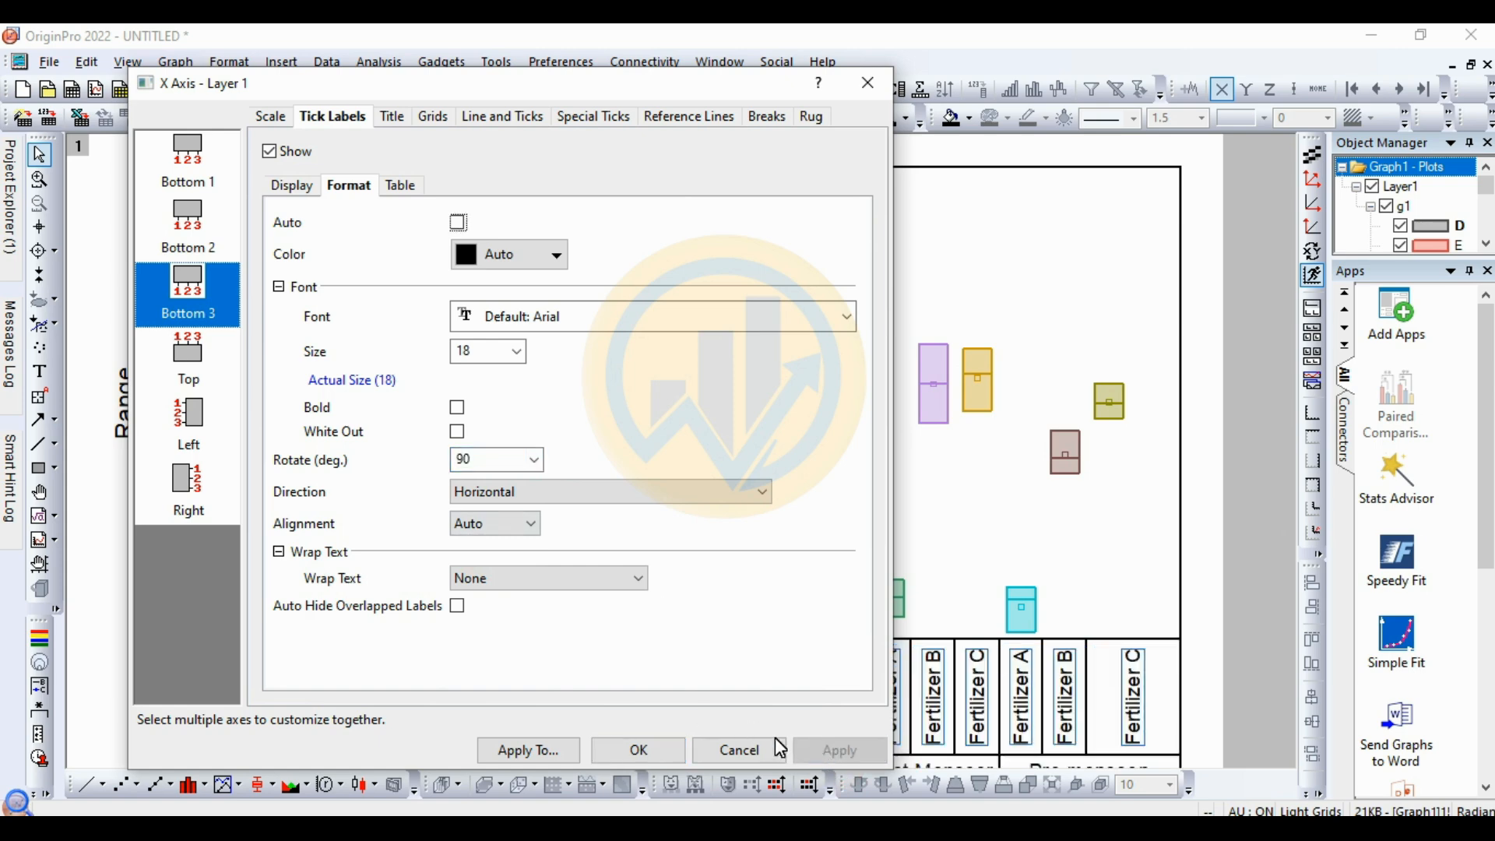
left_click(662, 749)
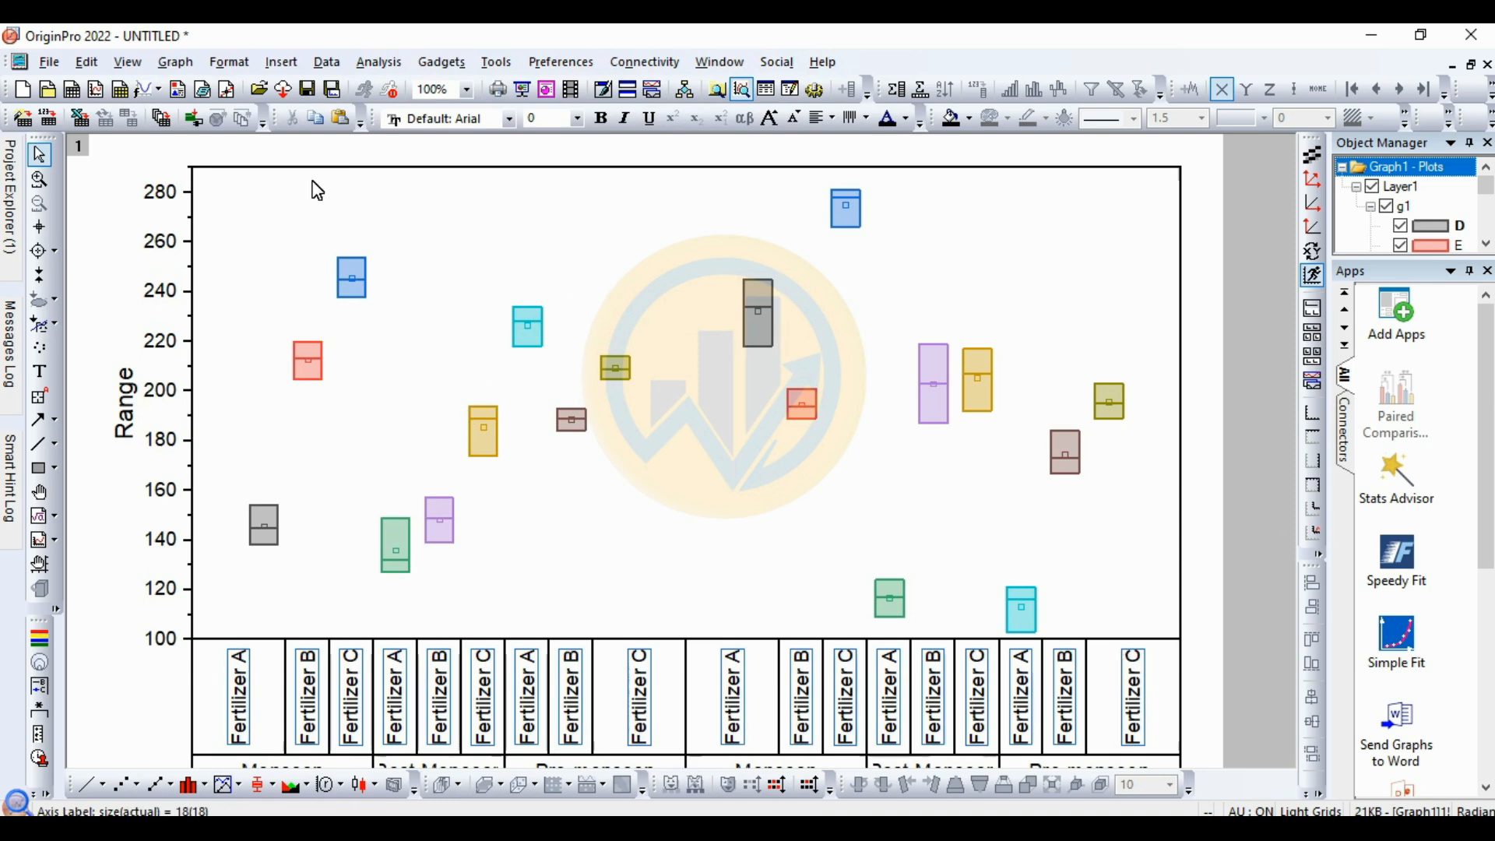
Fit the page to the layers with Border margin control, border width 5, adjusting height and width
left_click(175, 62)
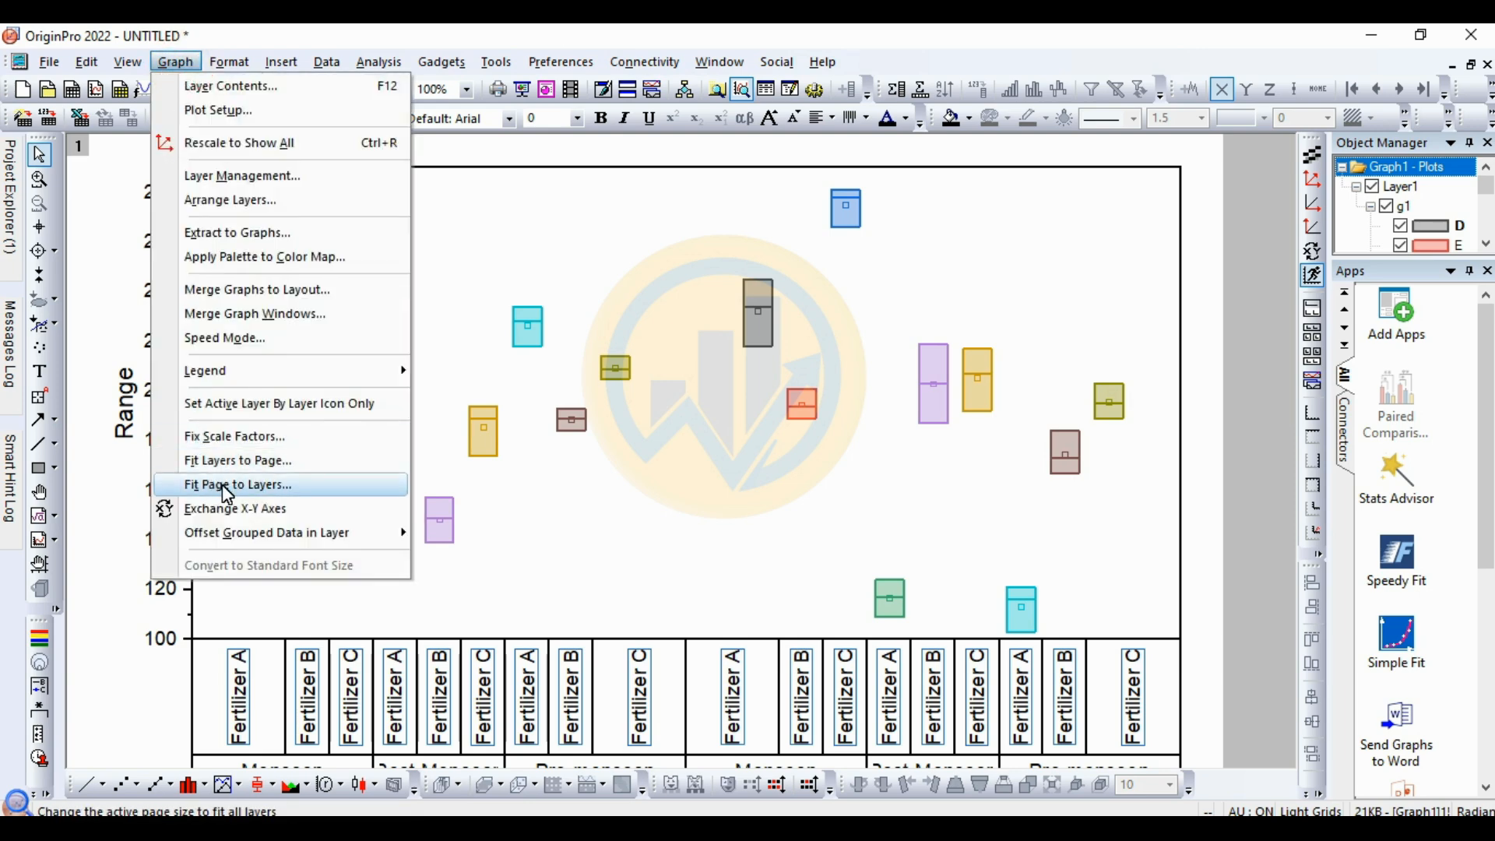
left_click(268, 489)
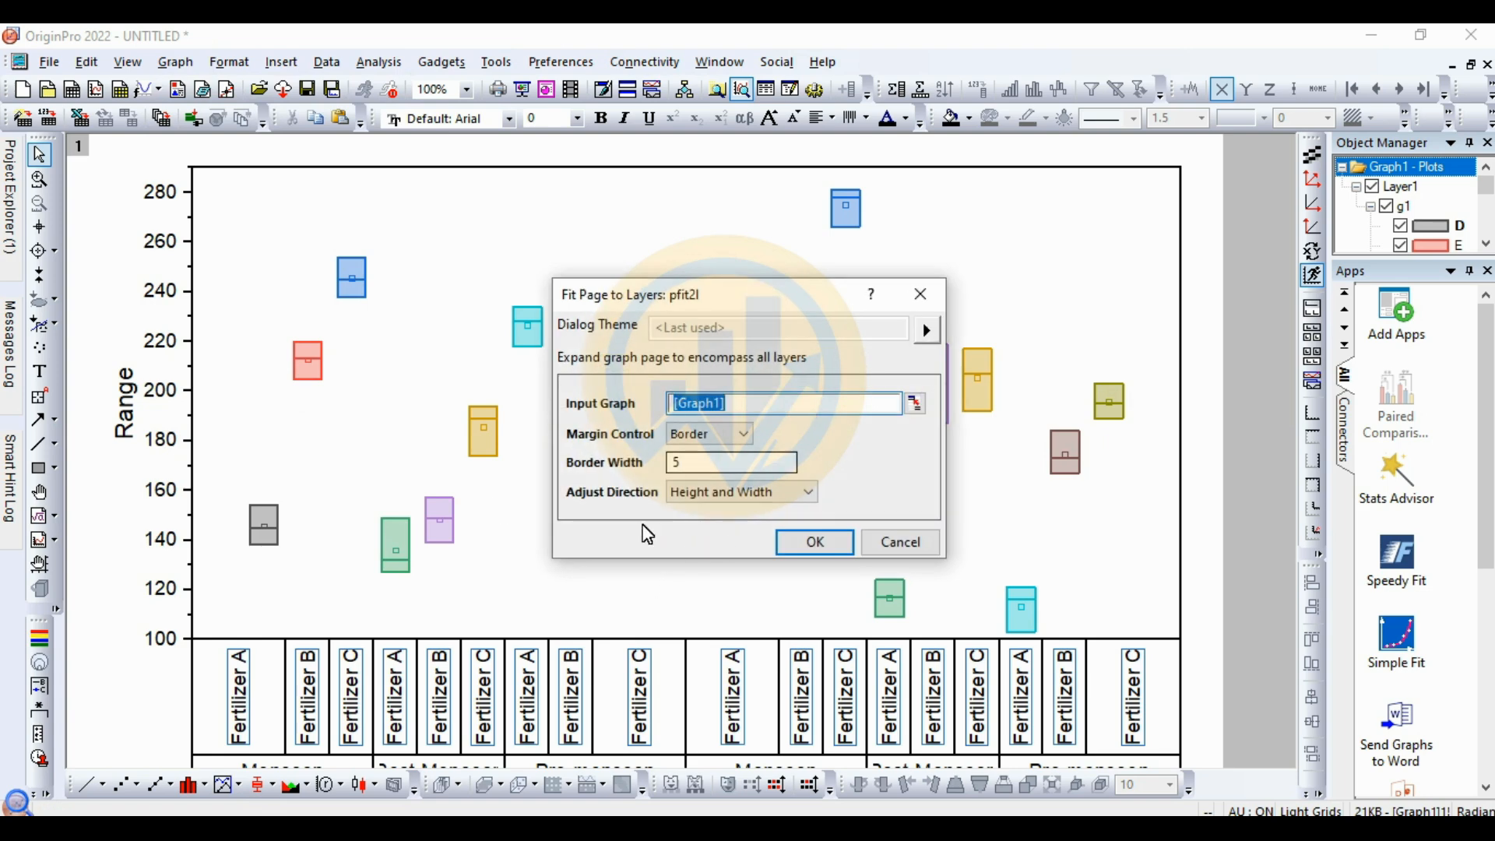
left_click(831, 540)
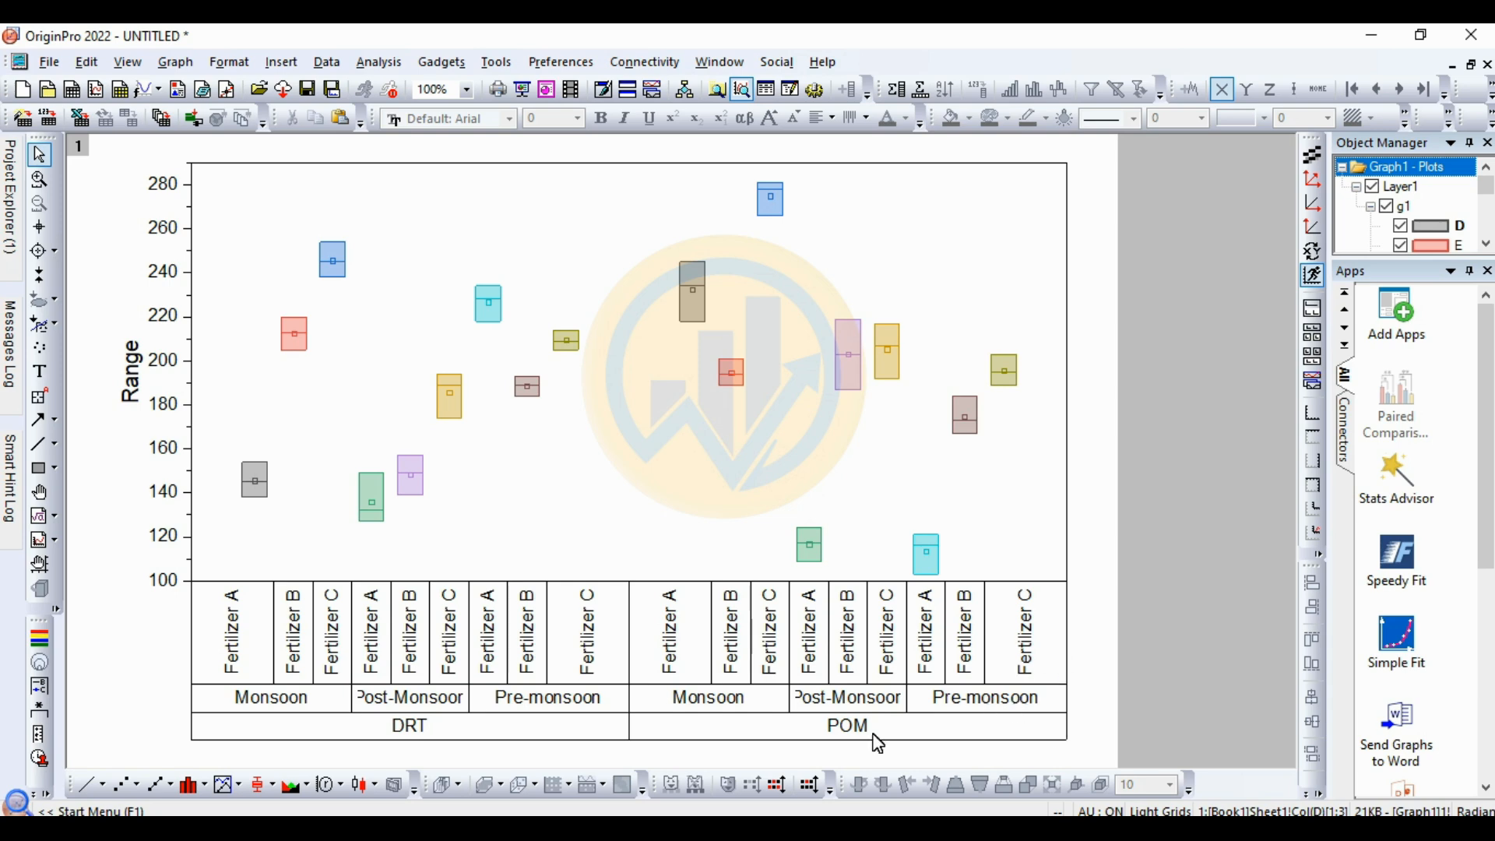
Set the font of all three bottom X-axis tick label rows together to Times New Roman
left_click(534, 660)
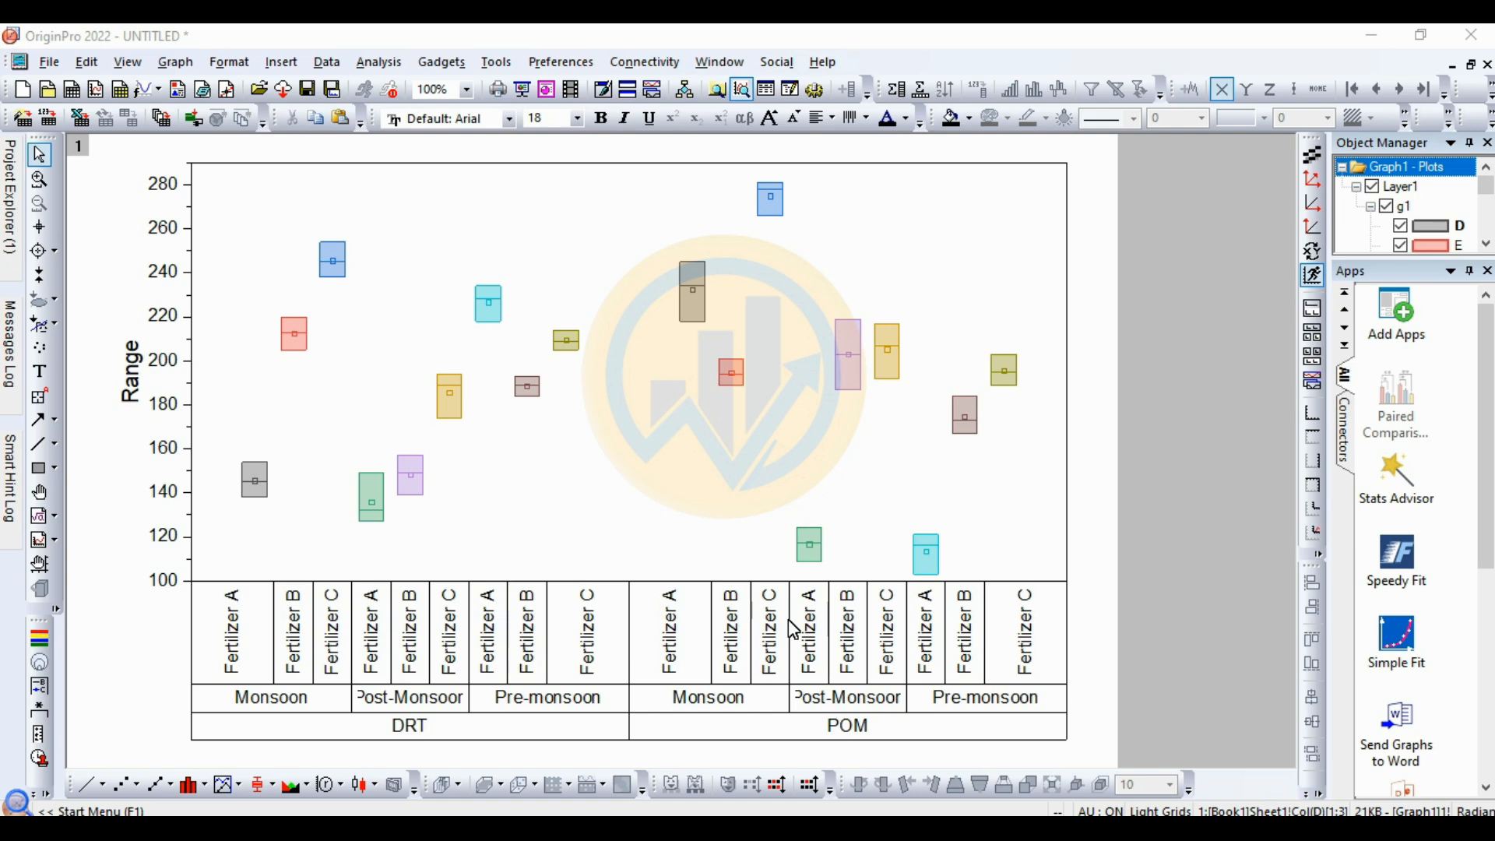
double_click(559, 628)
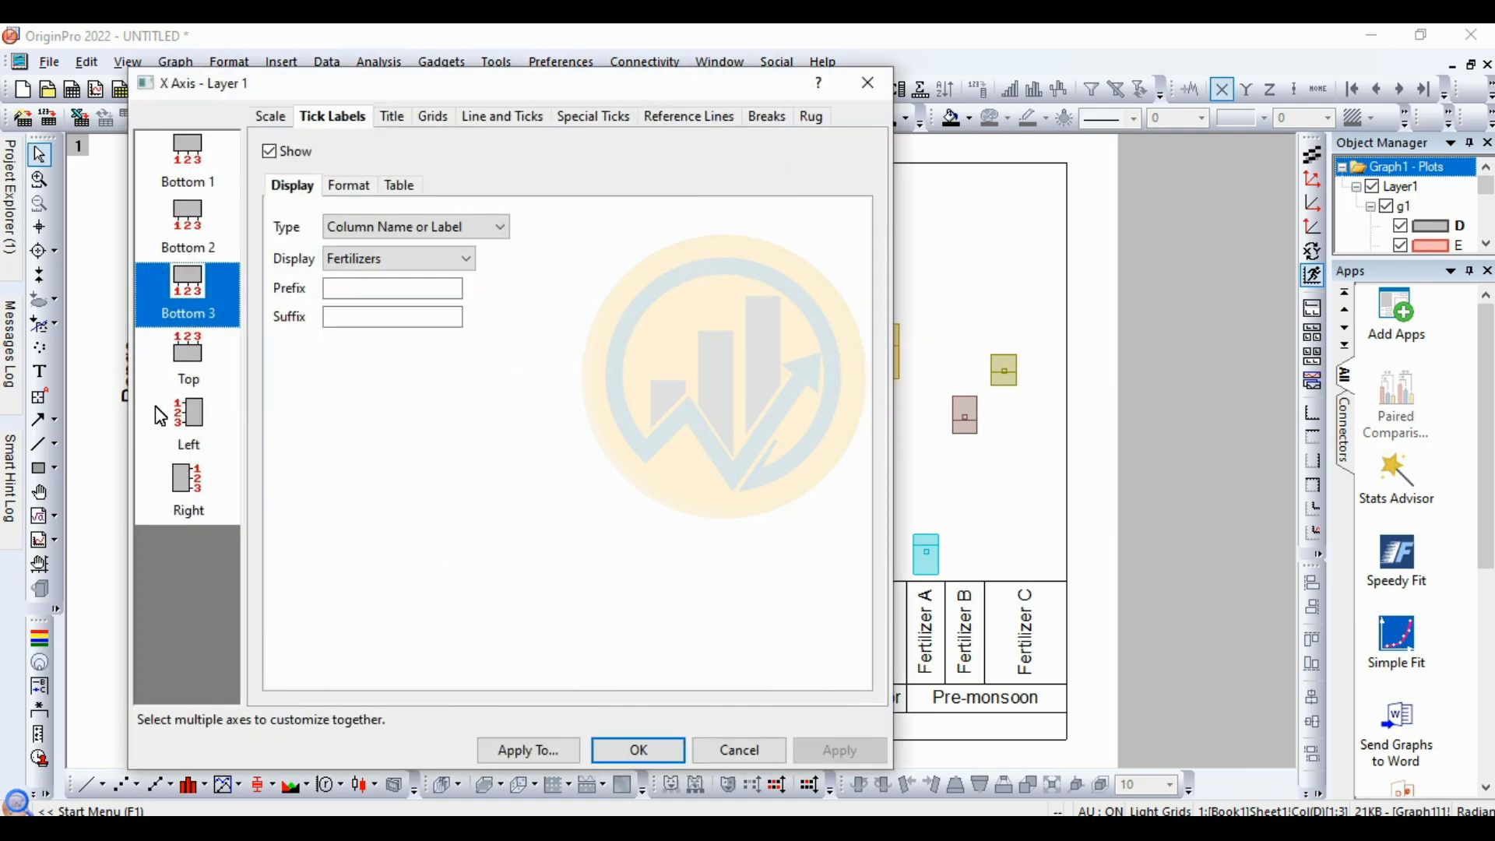
left_click_drag(300, 89, 733, 106)
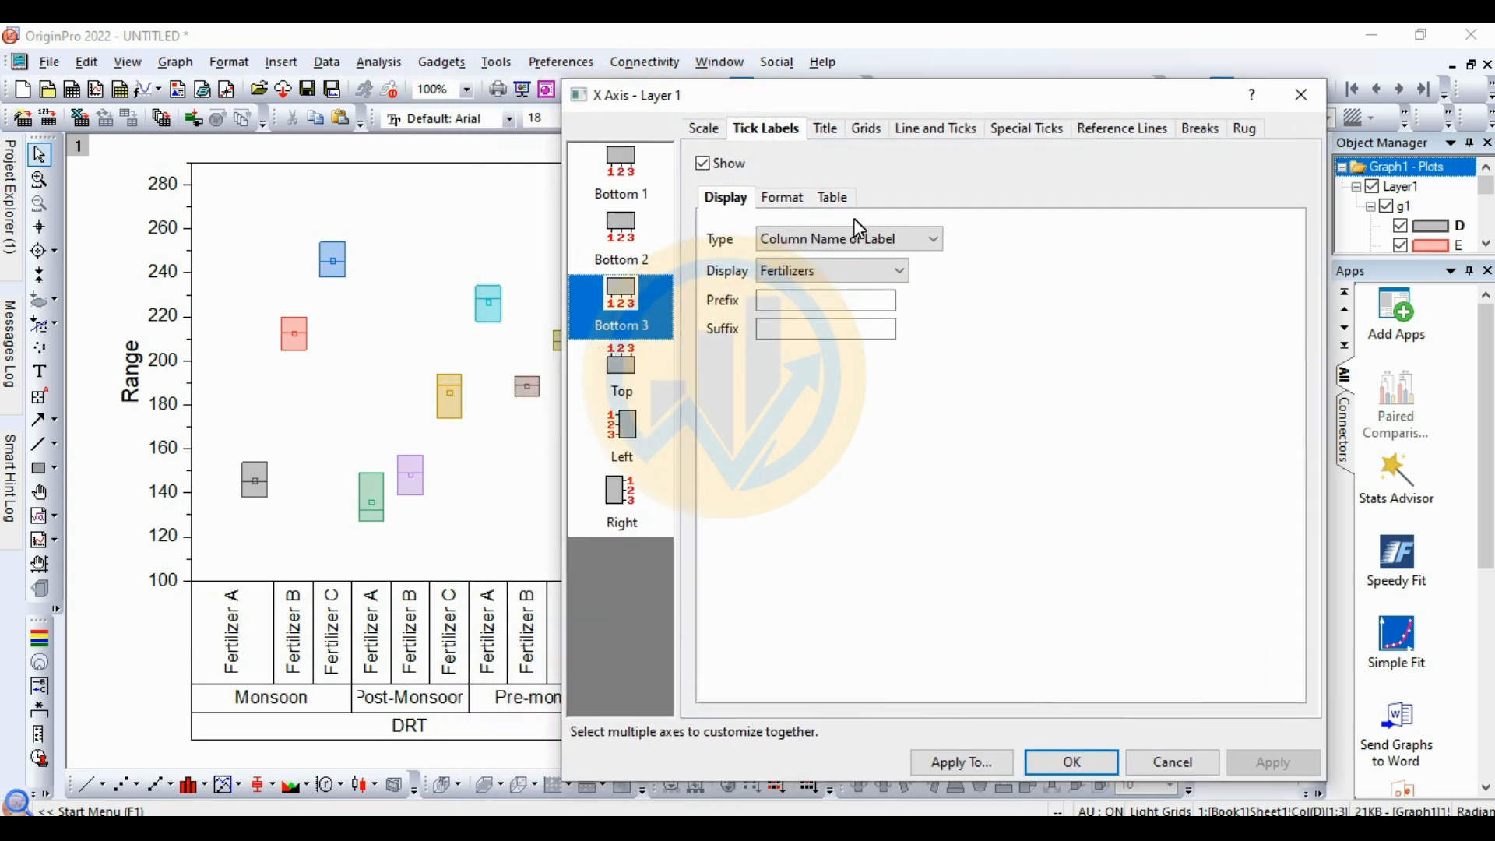
left_click(626, 180)
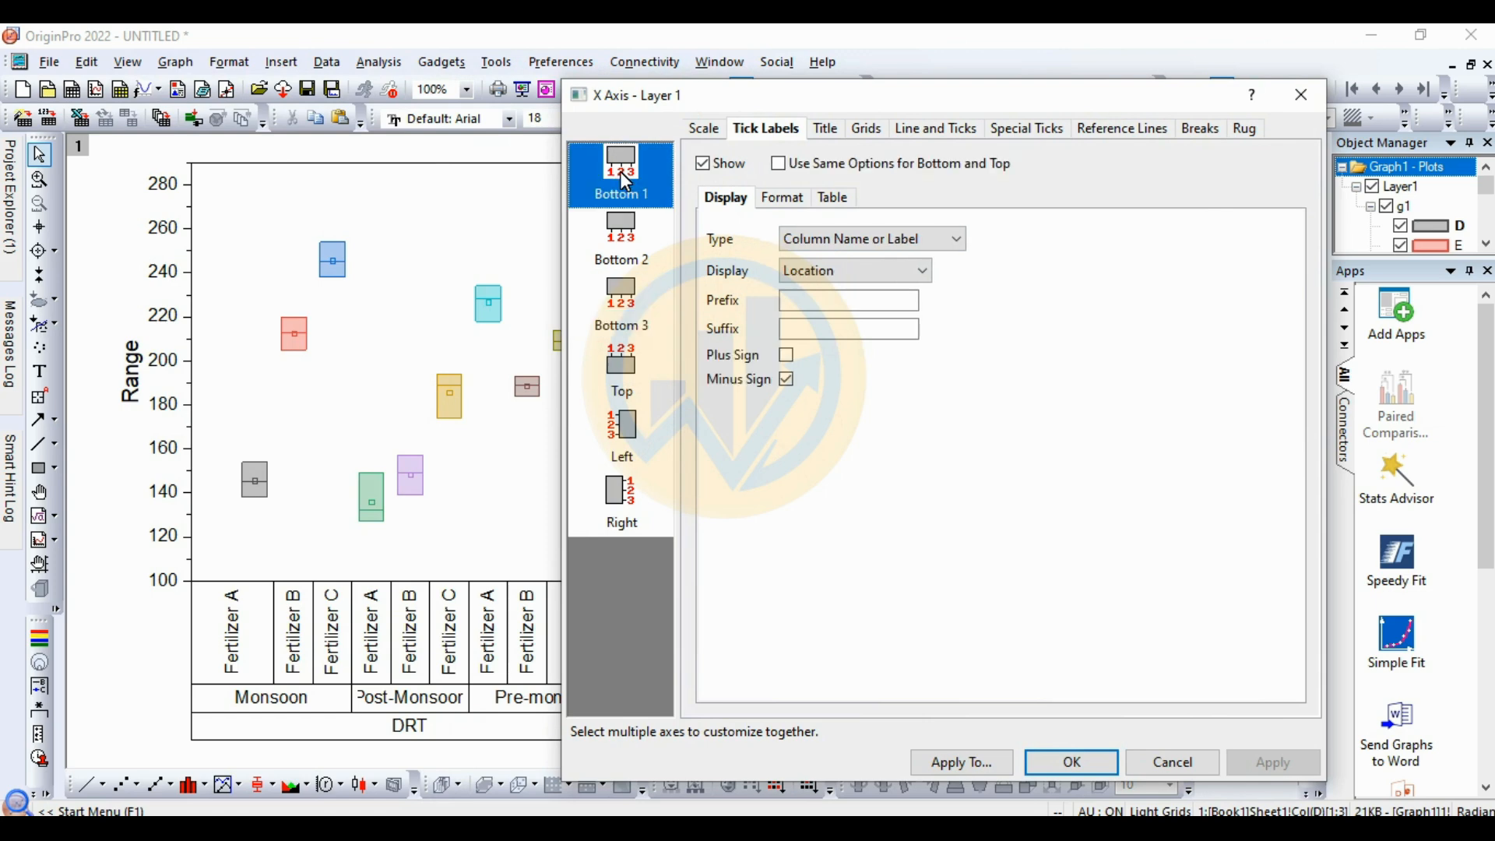
left_click(627, 249, "ctrl")
left_click(640, 319, "ctrl")
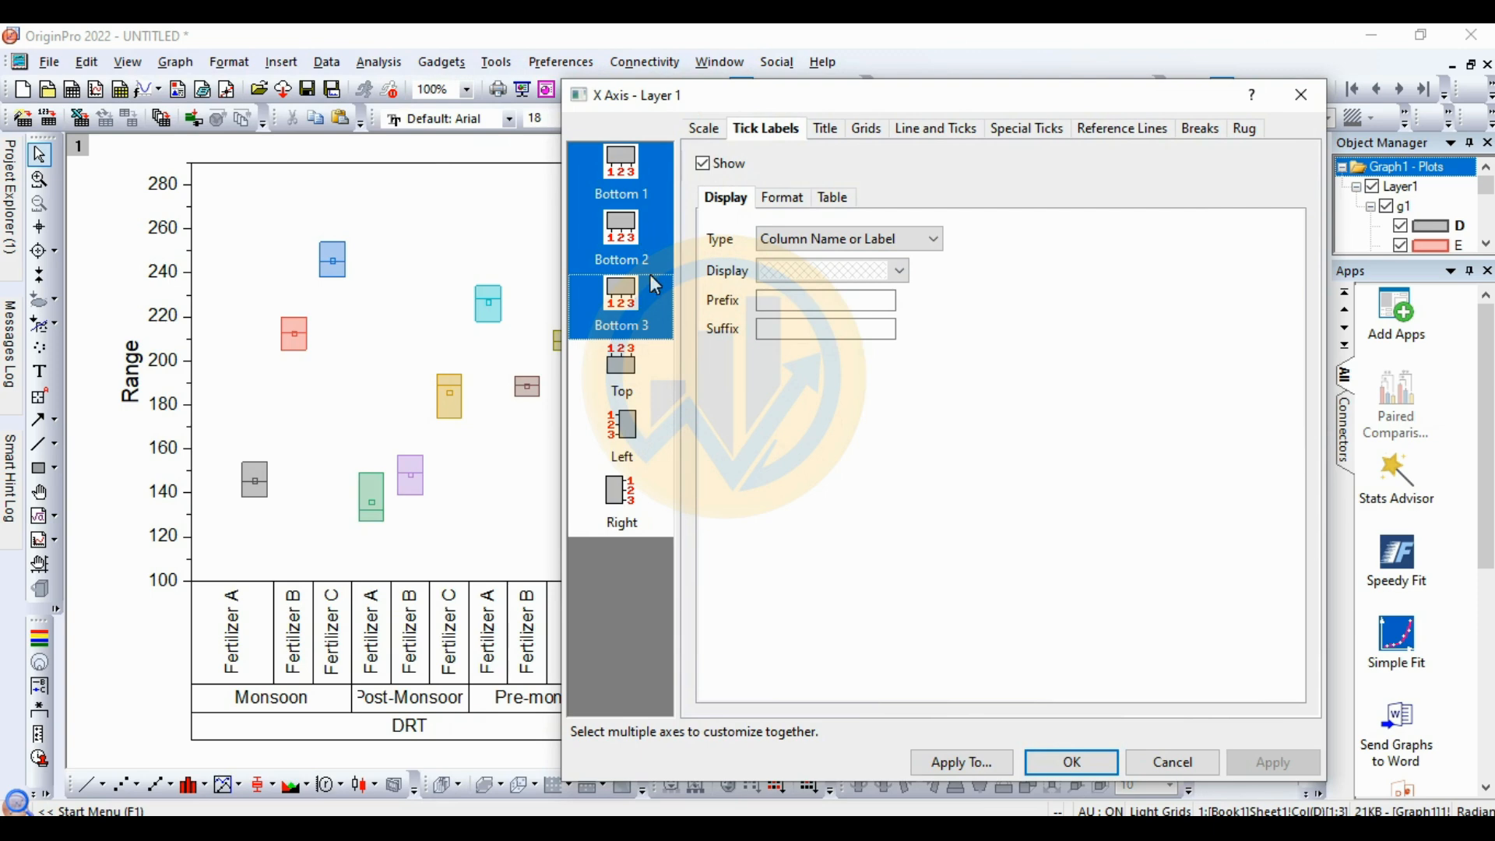
left_click(783, 199)
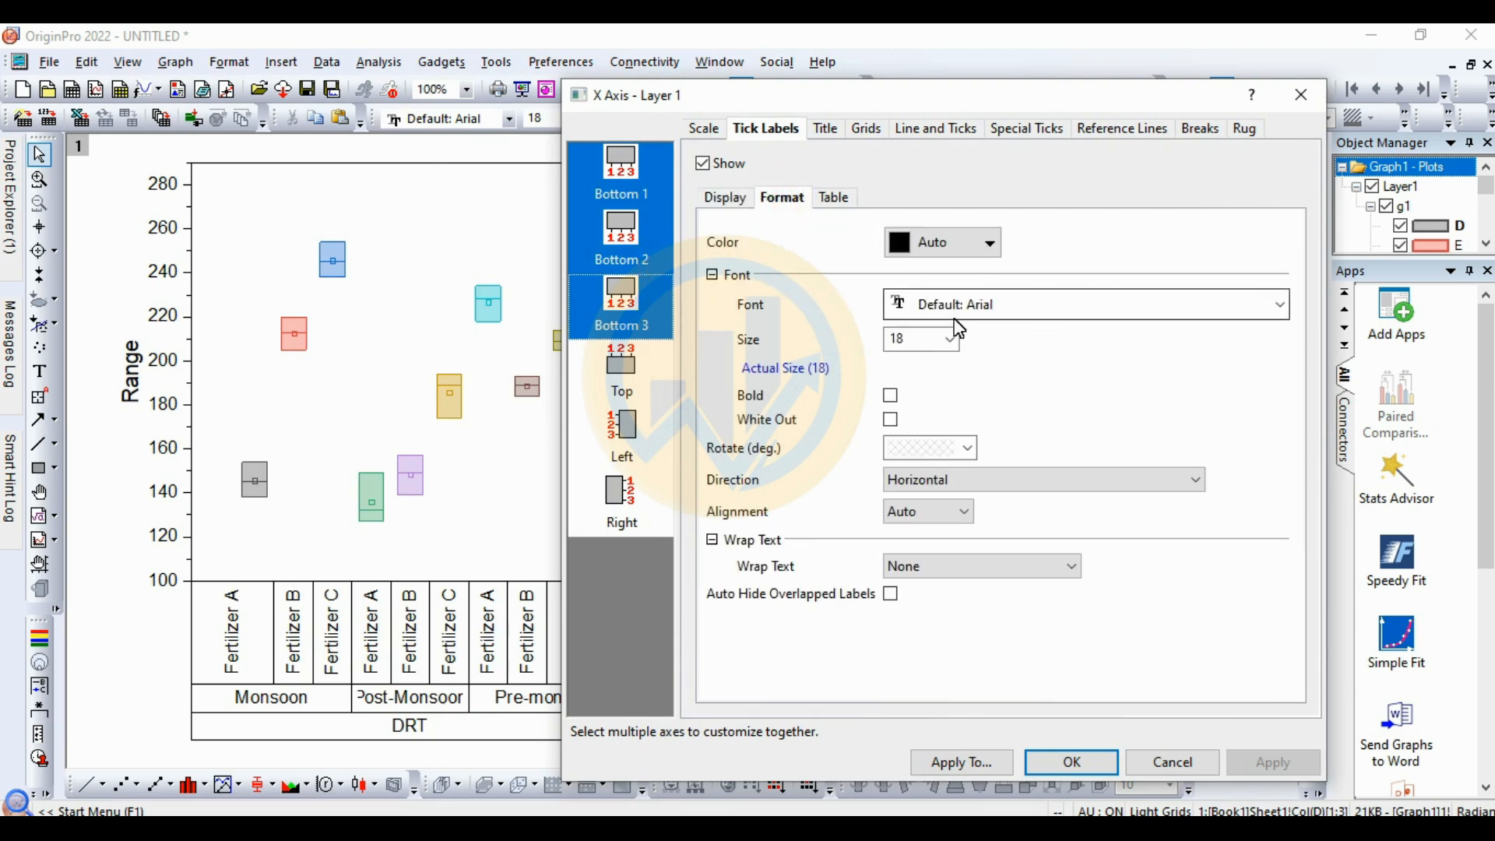
left_click(1280, 305)
type("Tim")
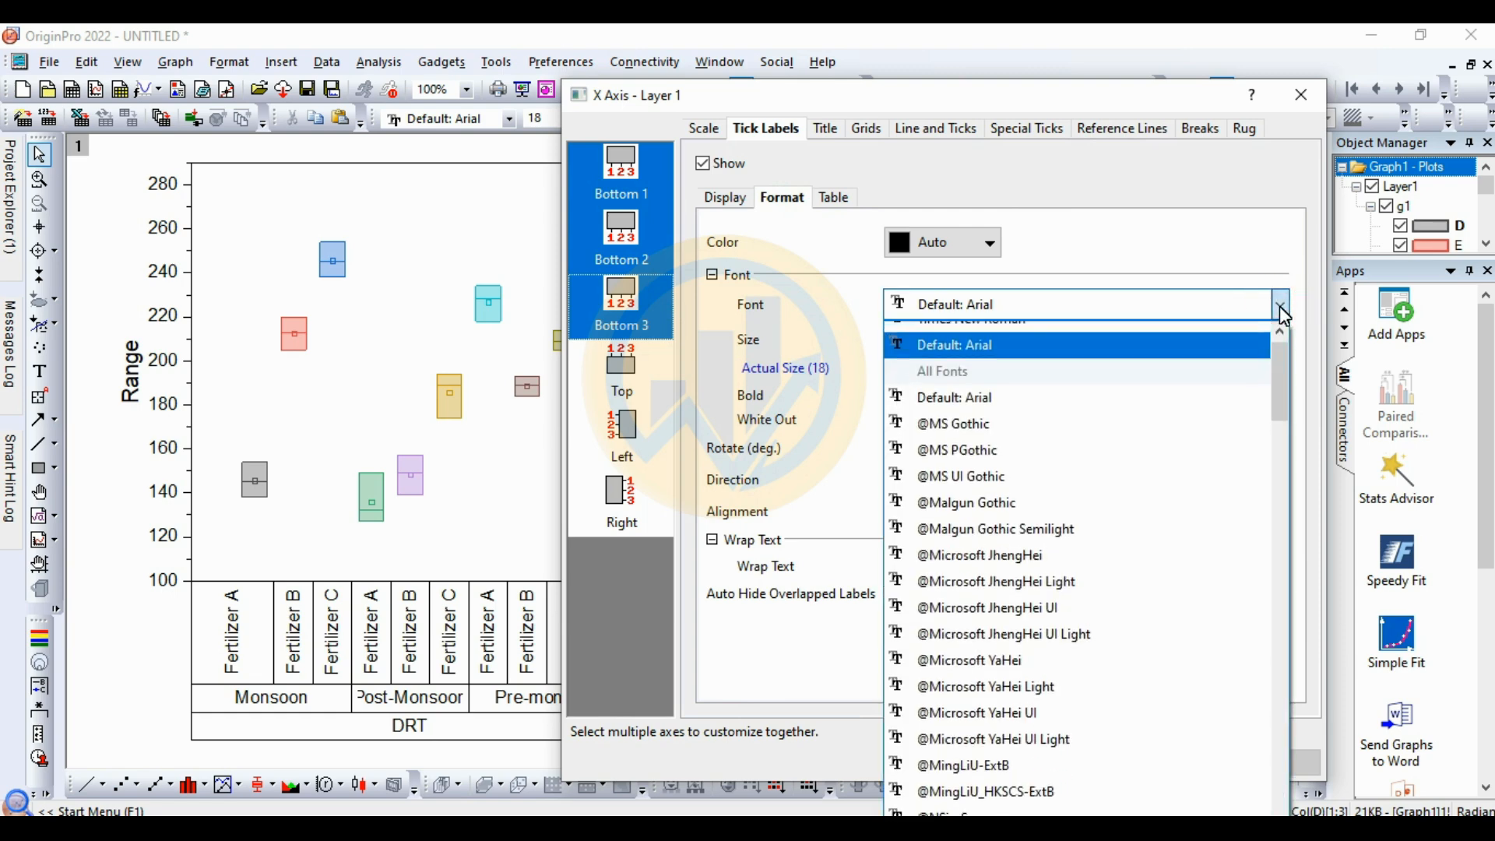
type("es New Roman")
left_click(1165, 335)
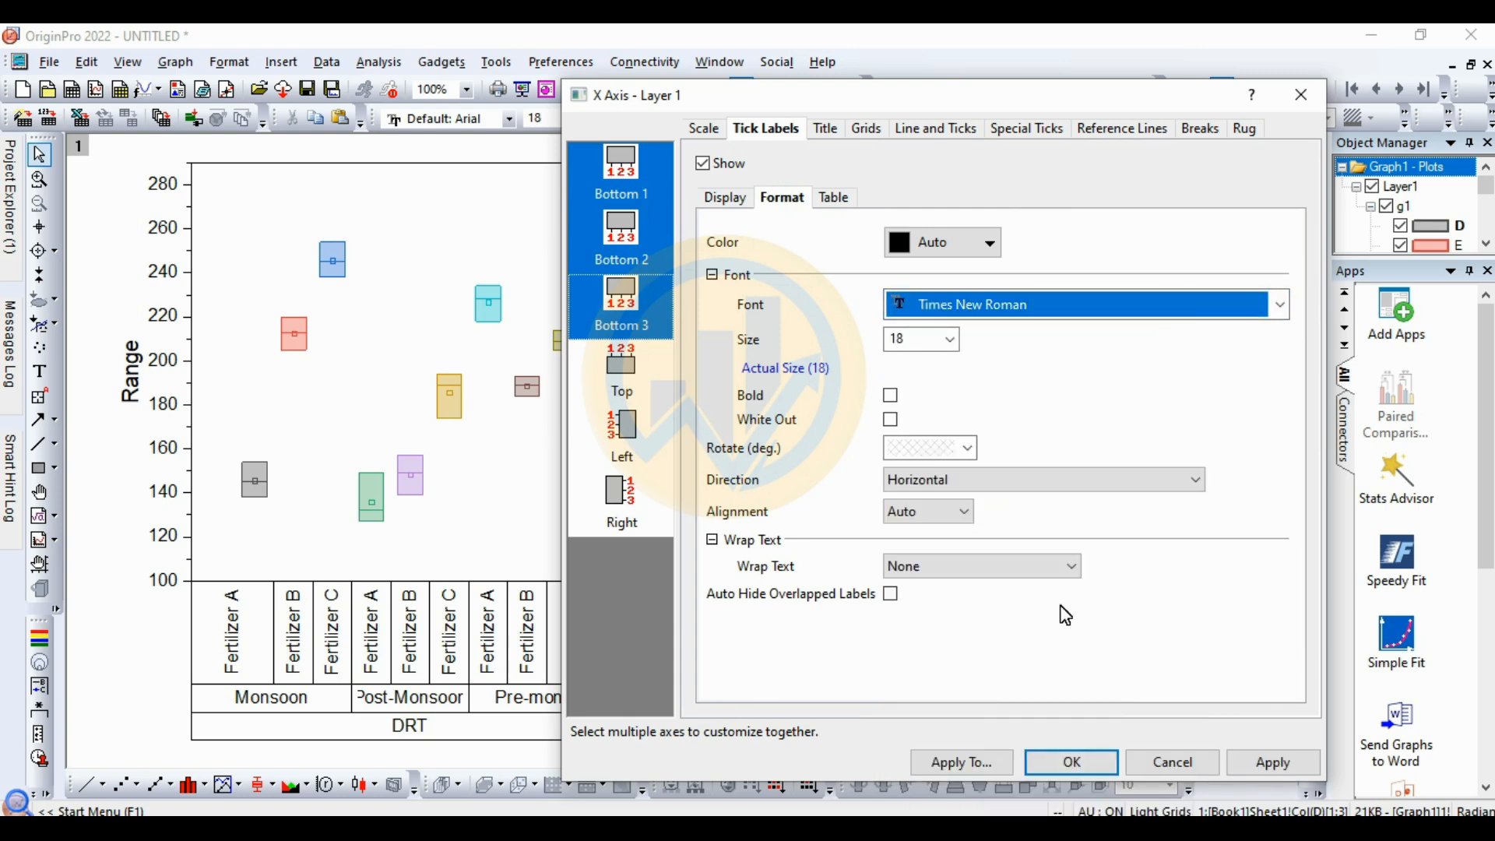
left_click(1272, 762)
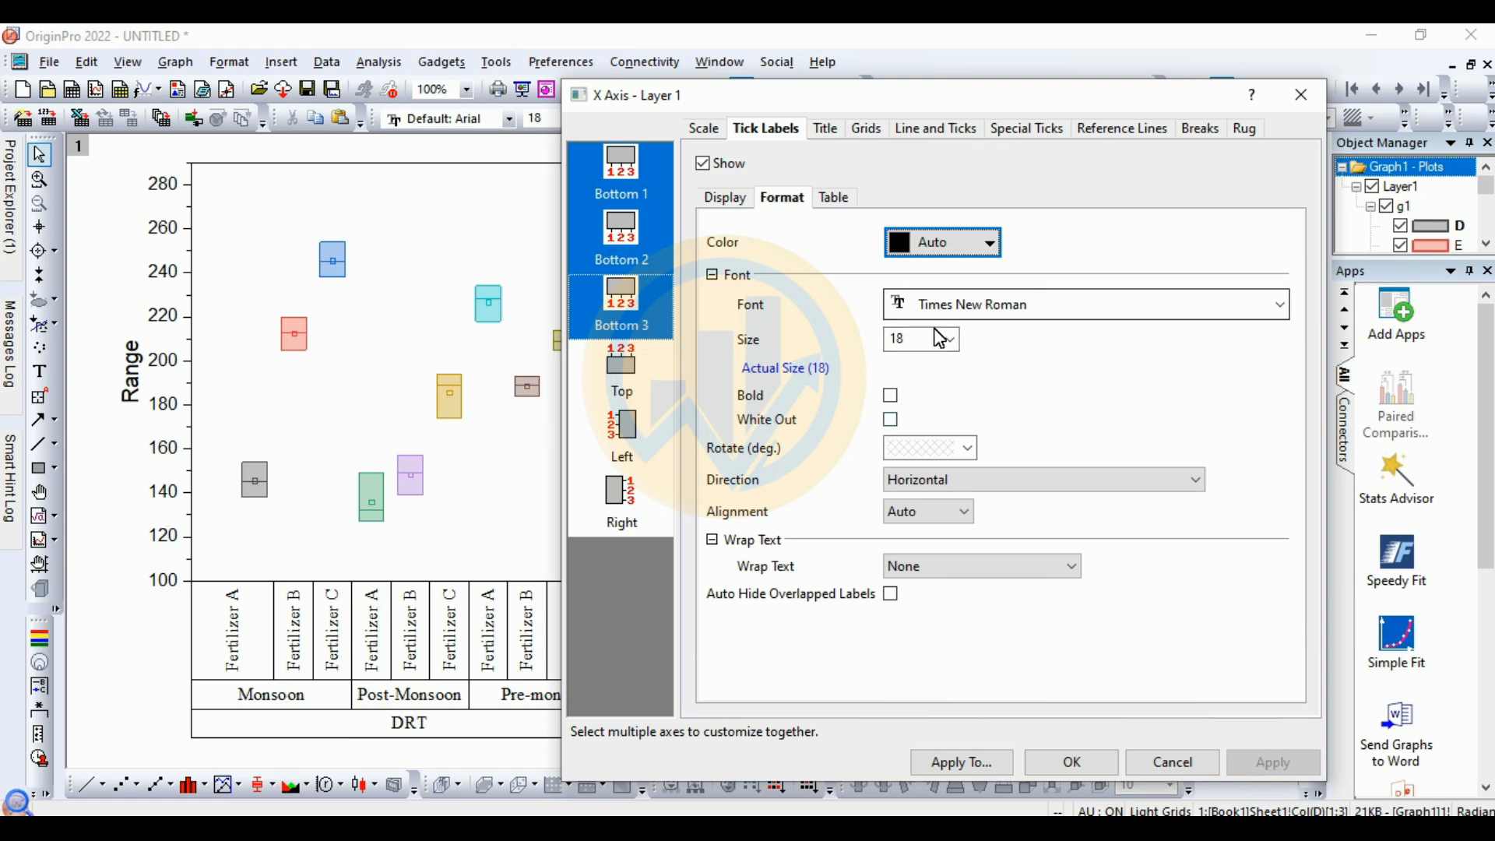
Try bold text and 0-degree rotation on all three bottom tick label rows, and turn the bold off again
left_click(972, 449)
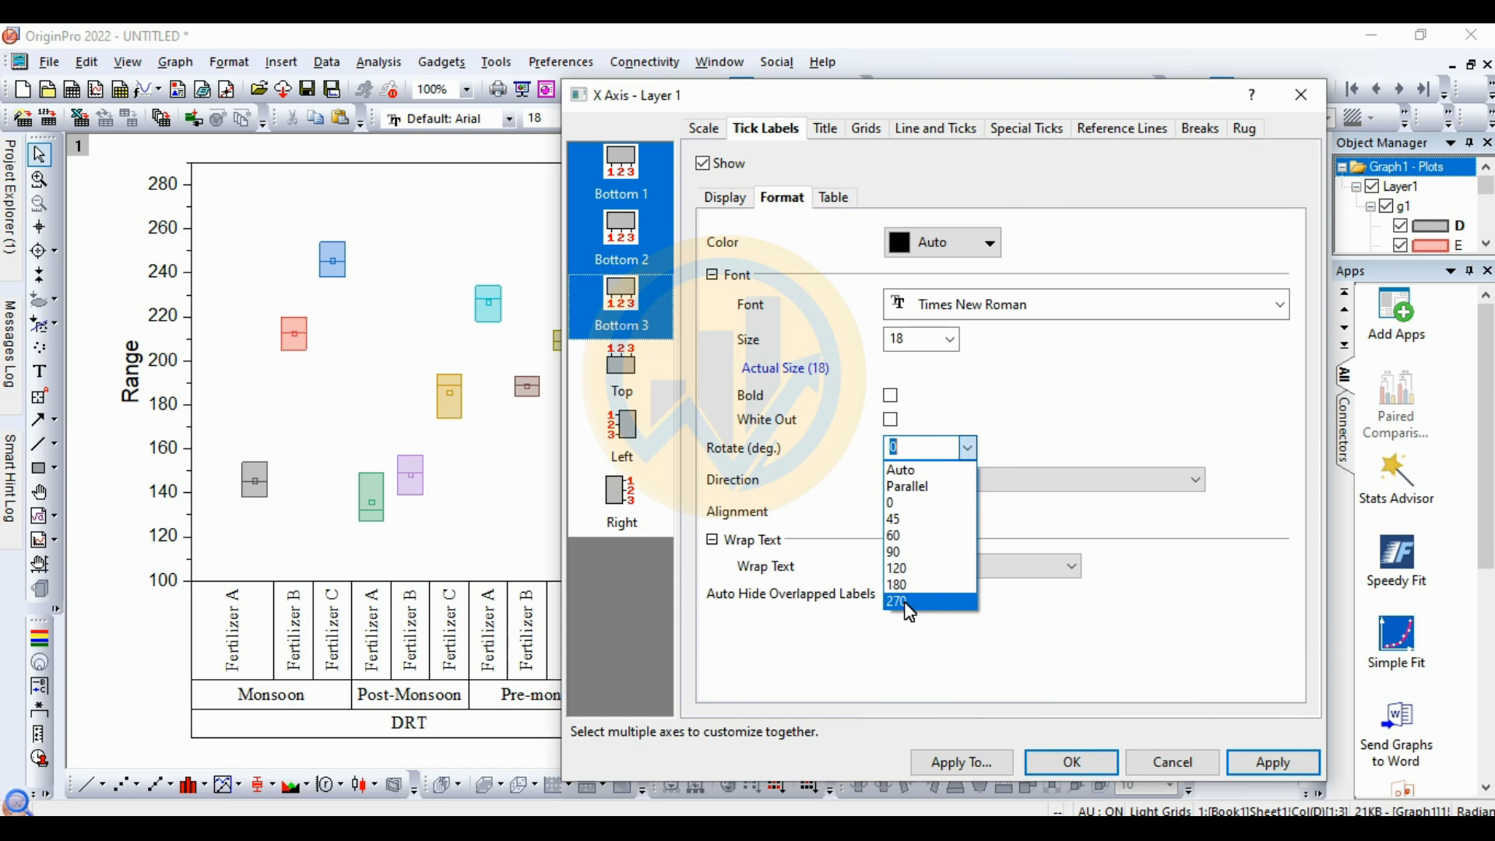
left_click(1092, 404)
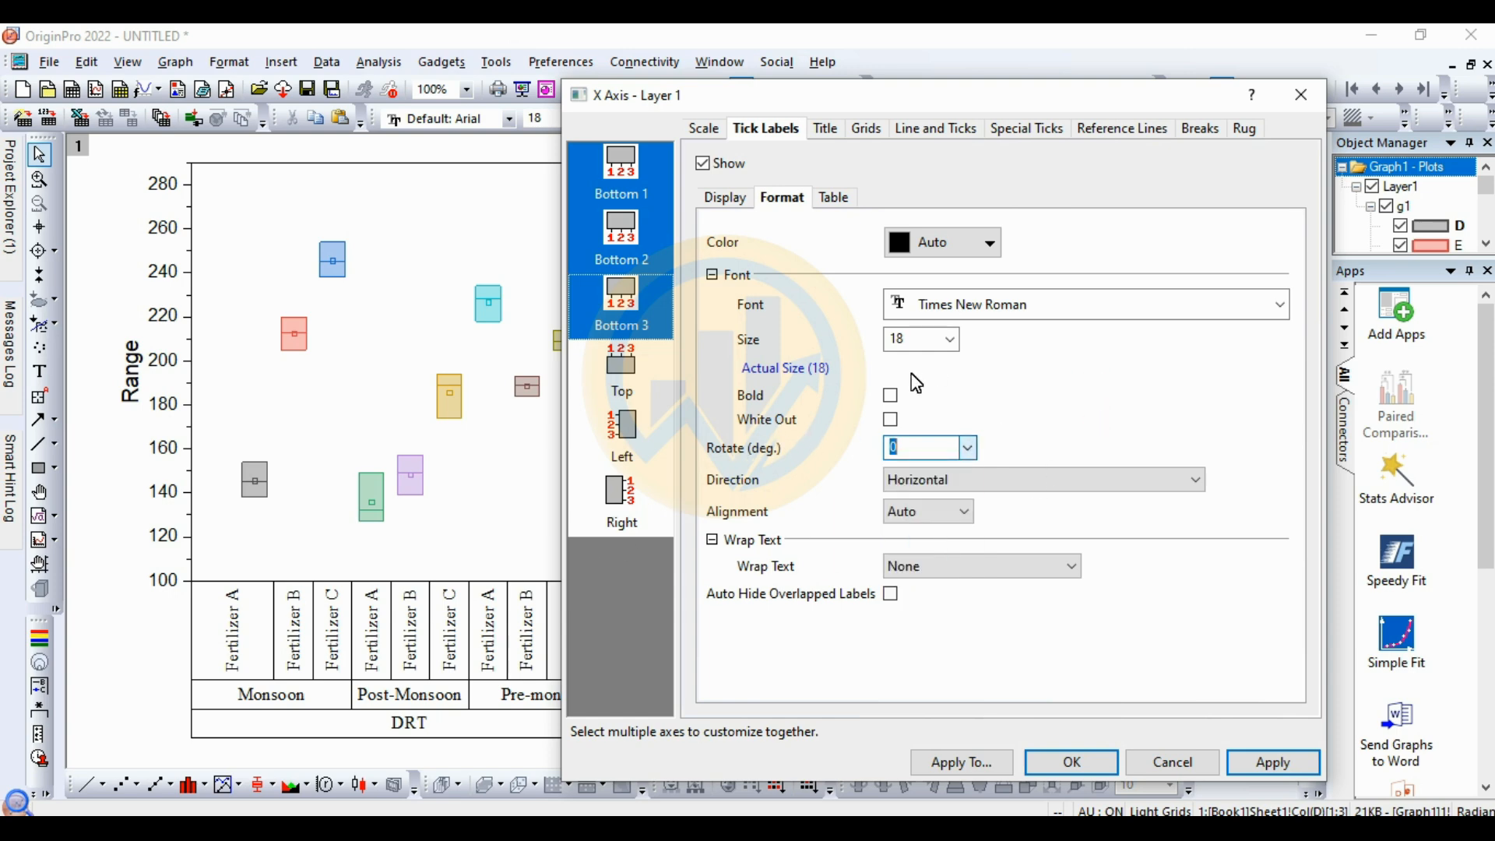
left_click(890, 394)
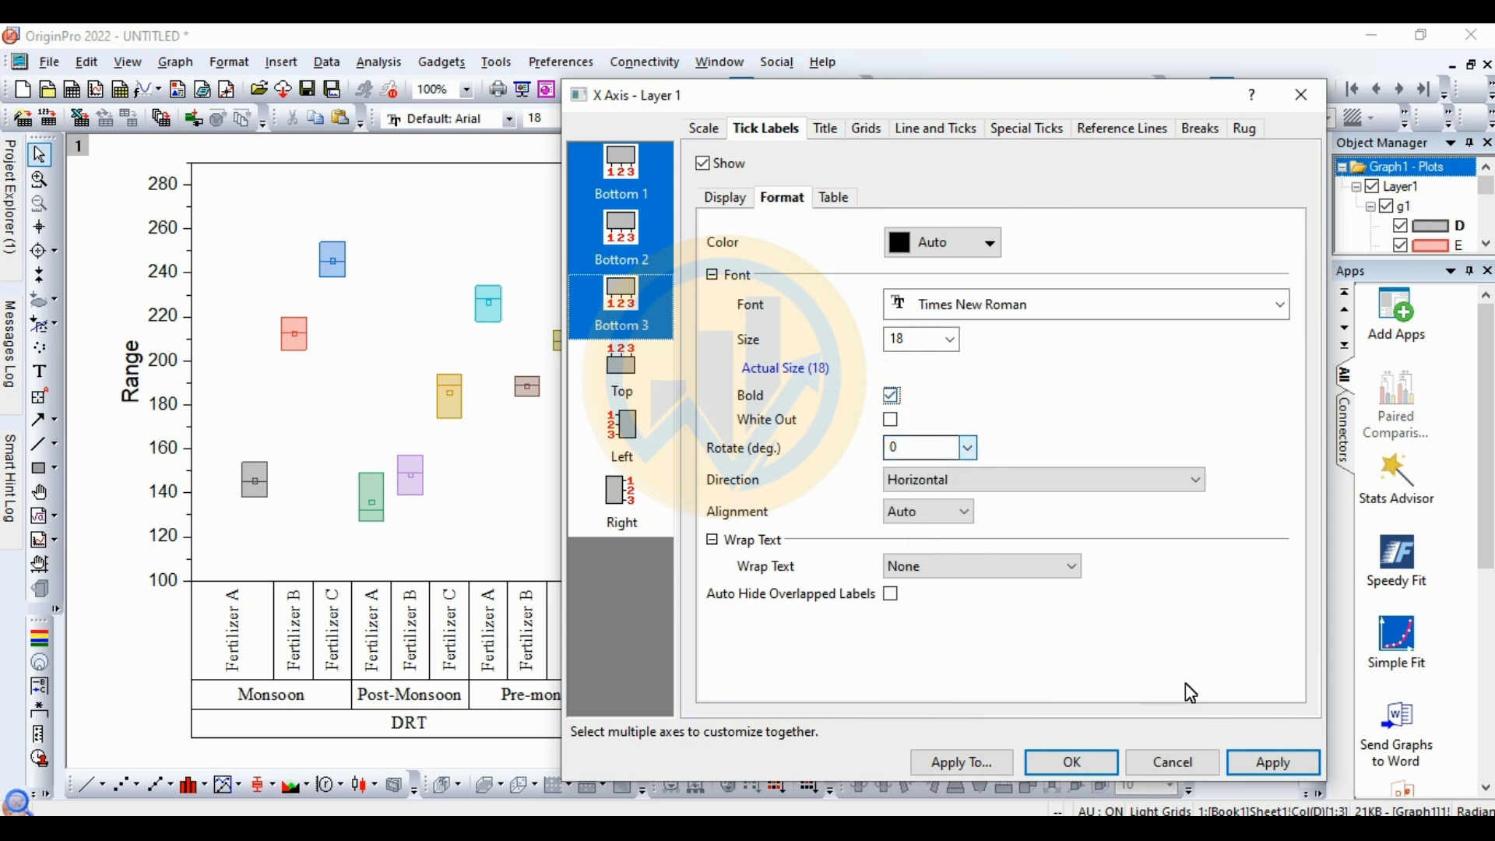
left_click(1243, 756)
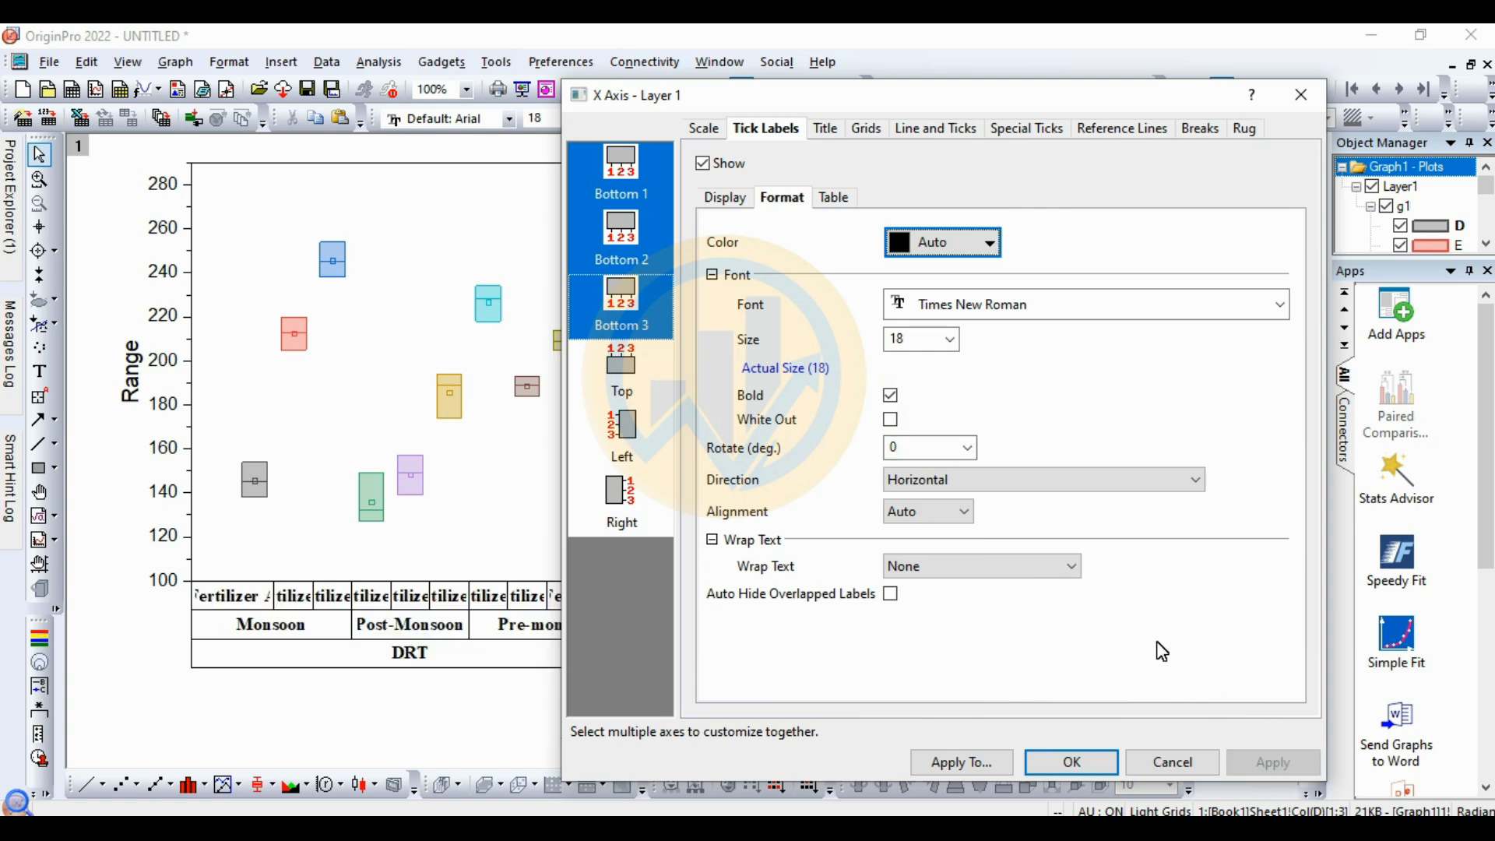
left_click(890, 394)
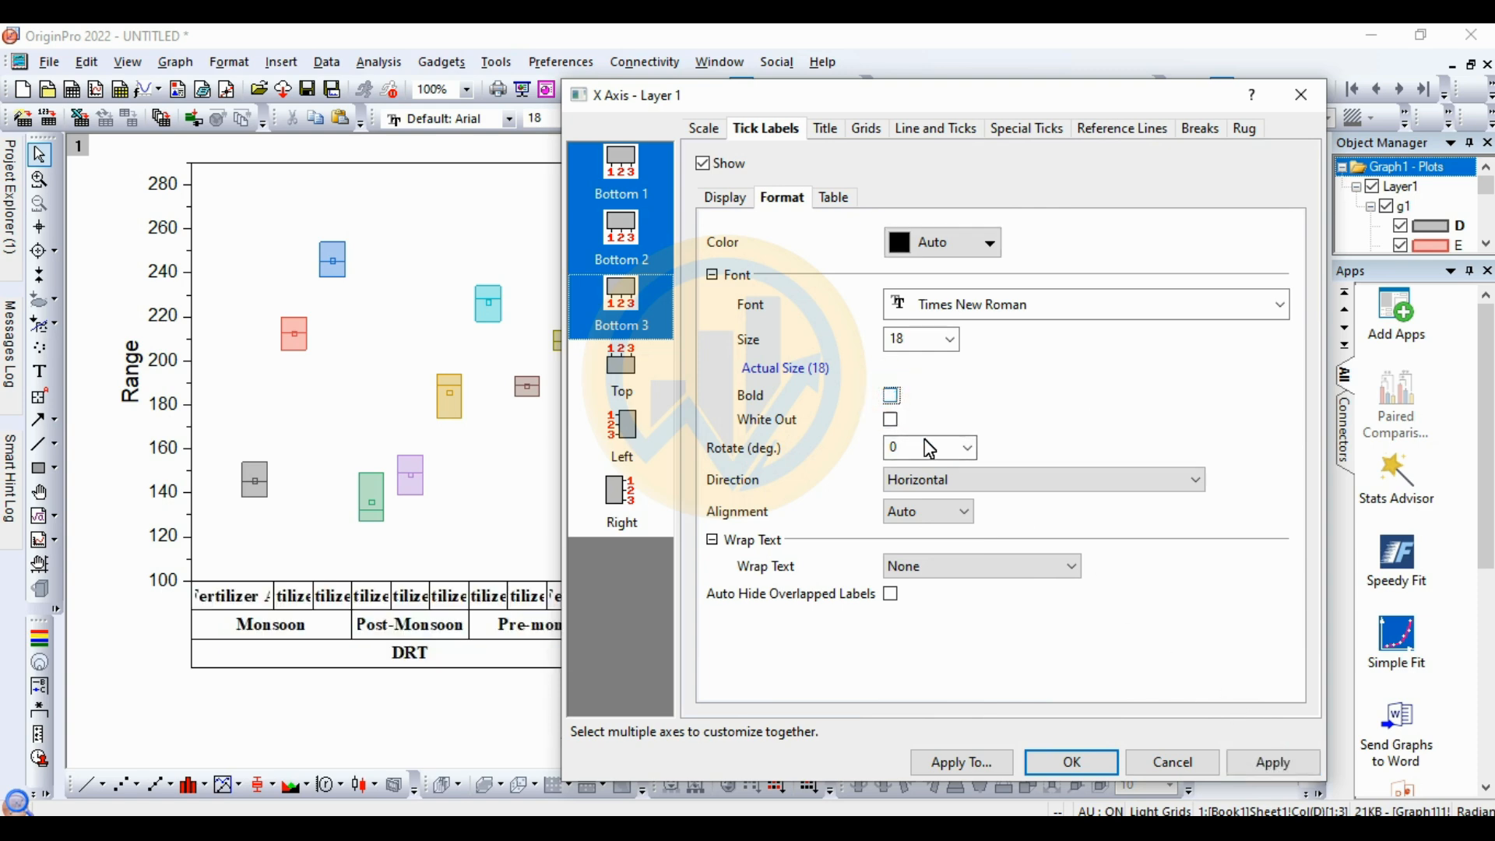
left_click(1279, 772)
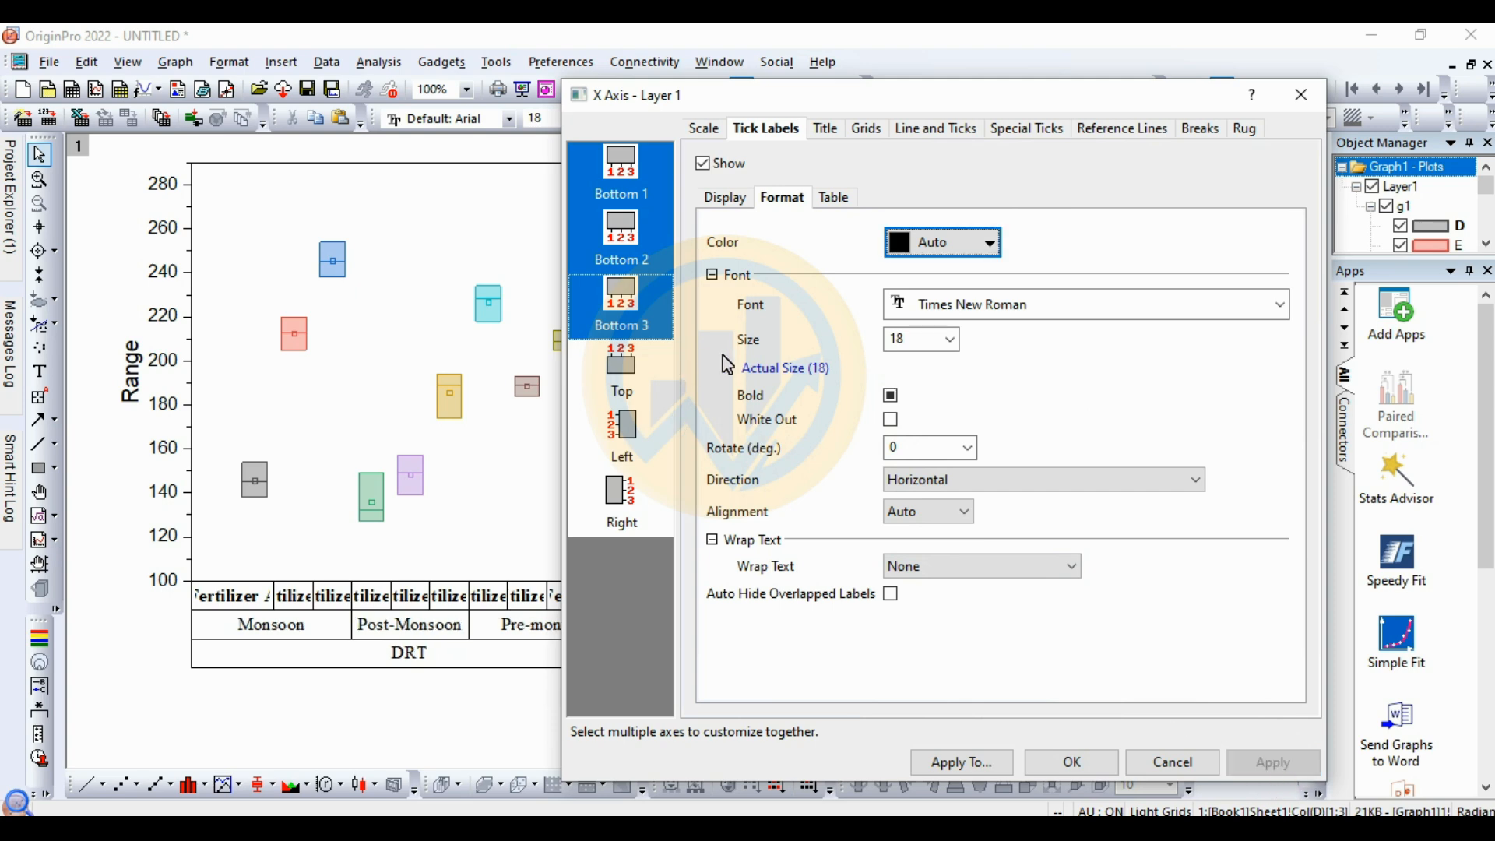
left_click(891, 396)
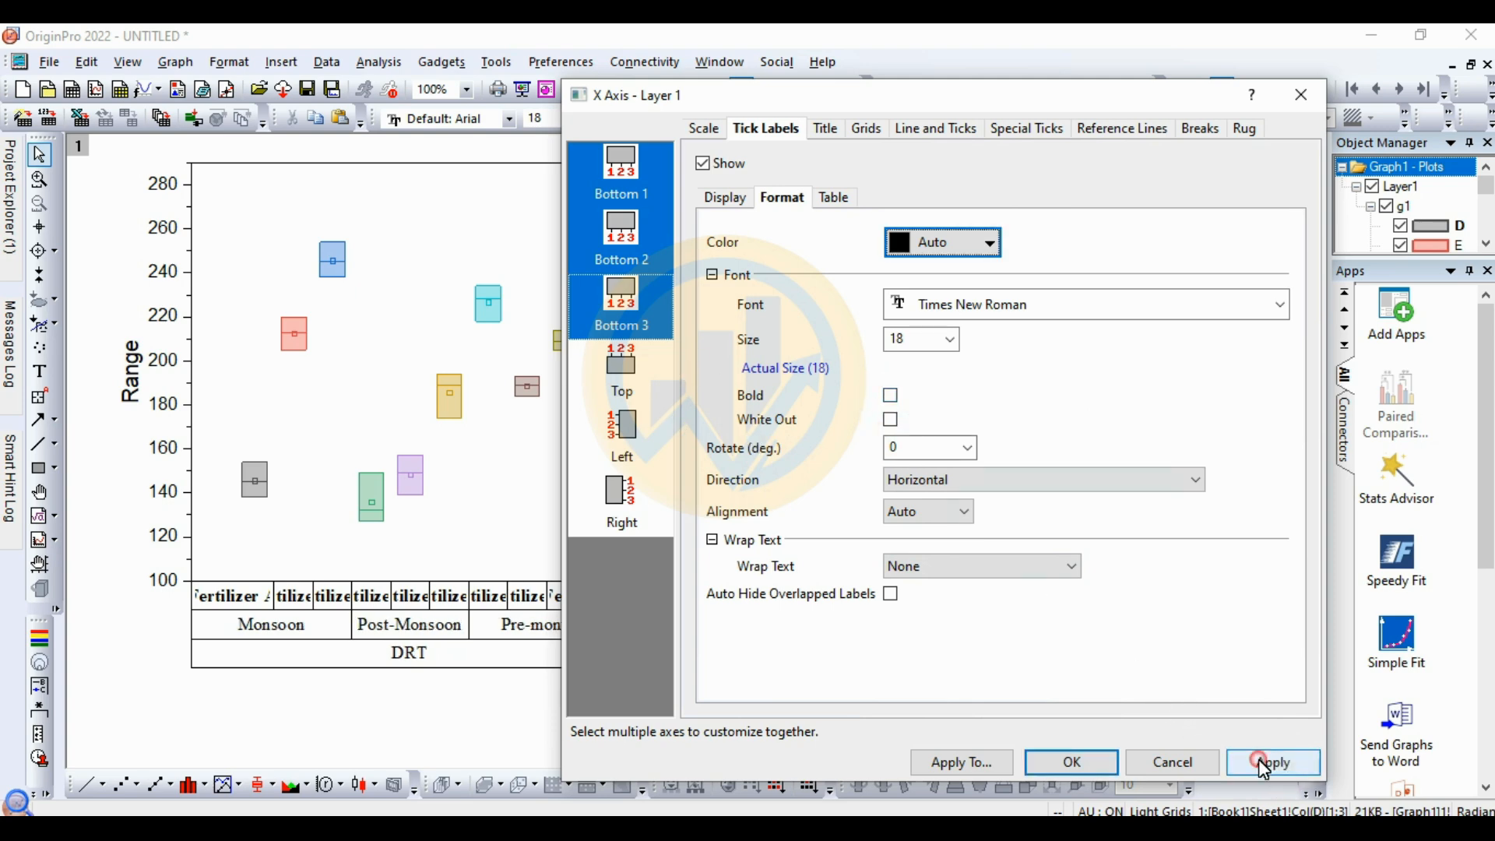
left_click(1261, 762)
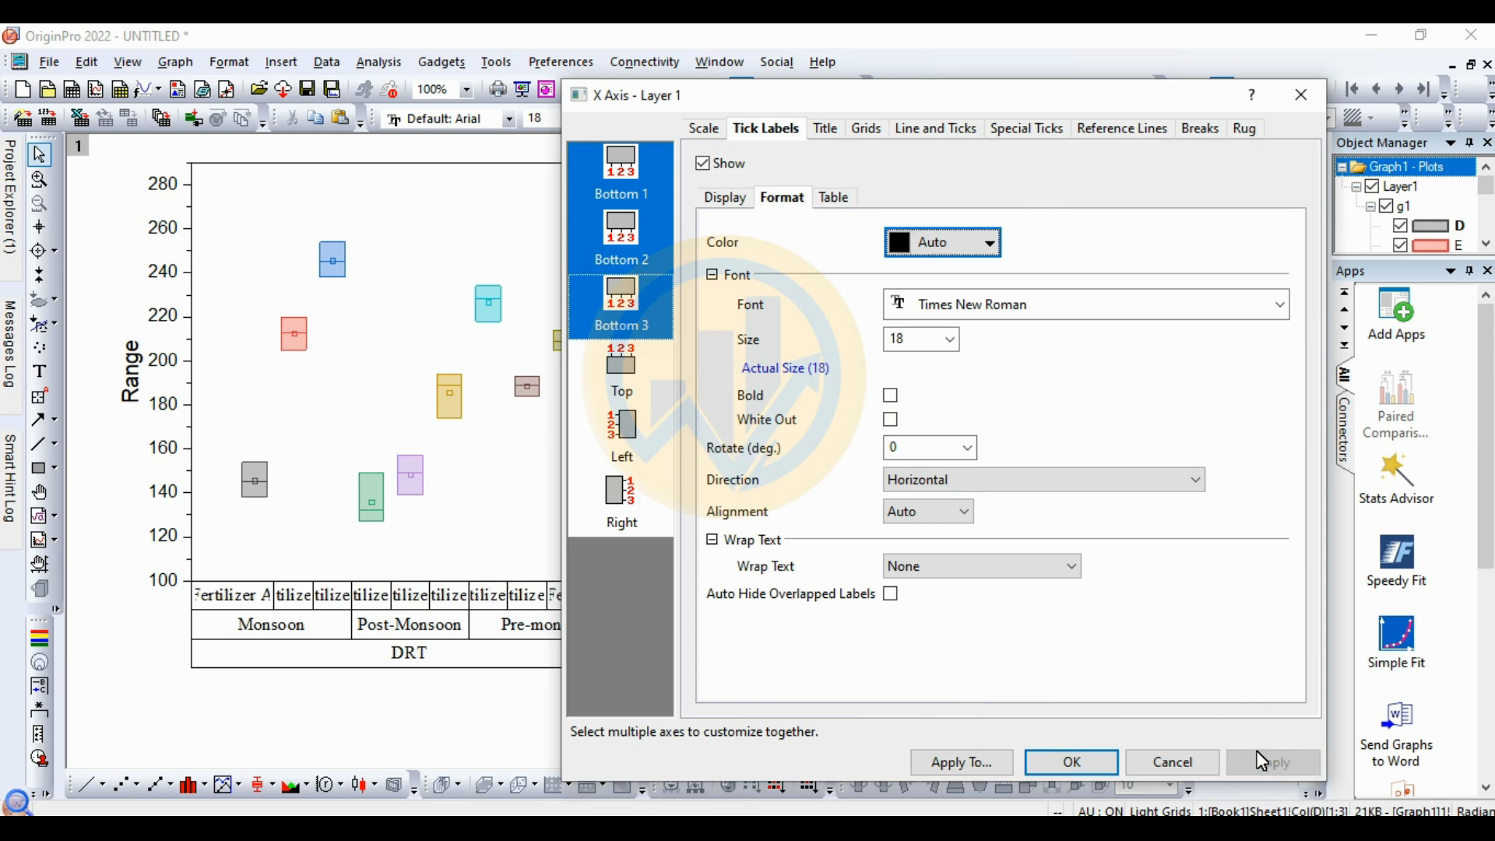
Turn off automatic formatting for only the Fertilizers tick label row, rotate it 90 degrees, and accept the X-axis settings
left_click(632, 304)
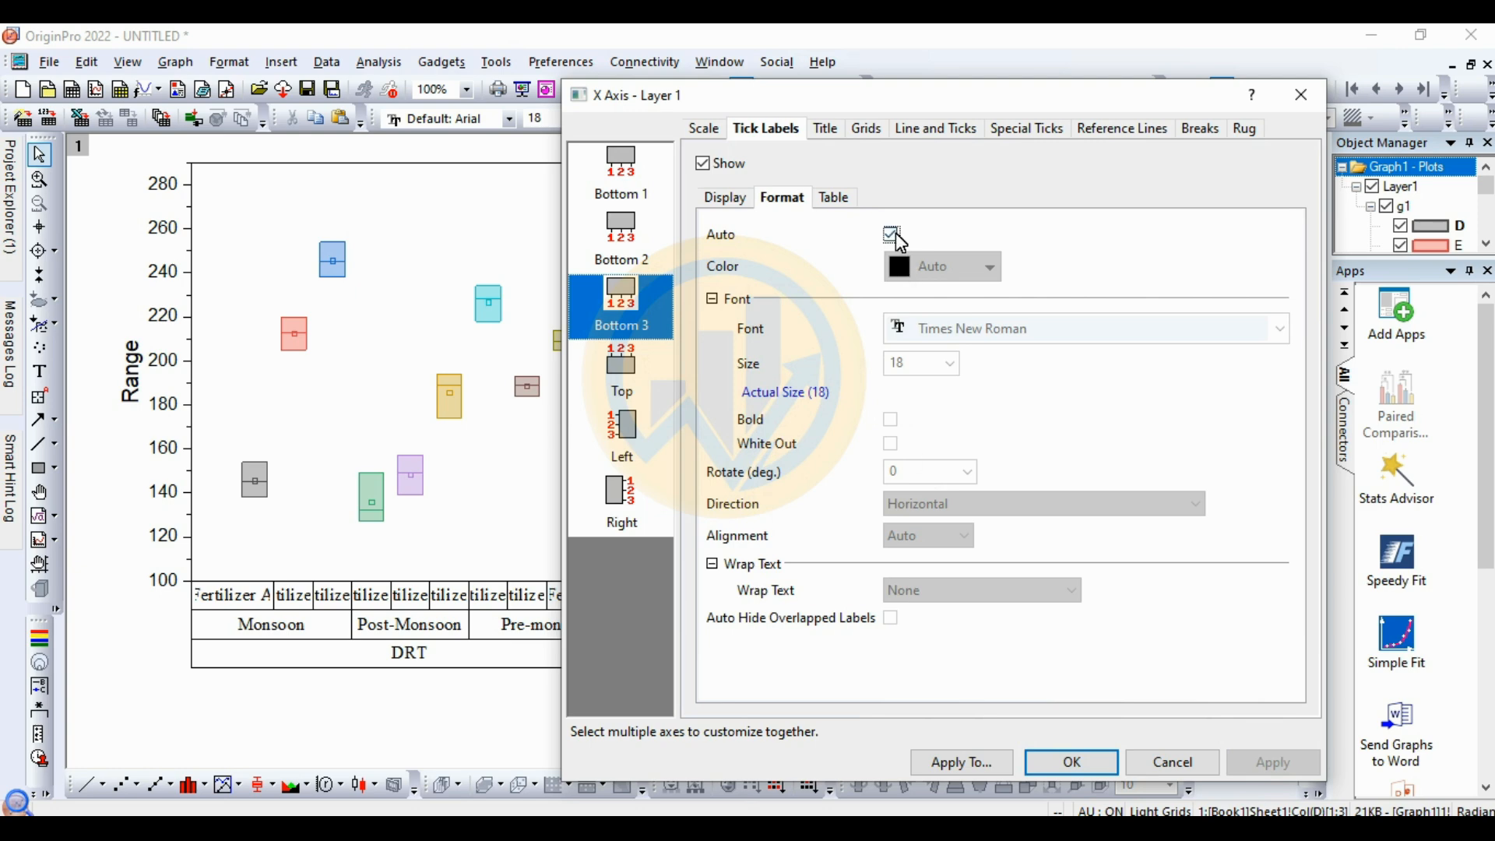
left_click(892, 233)
left_click(968, 472)
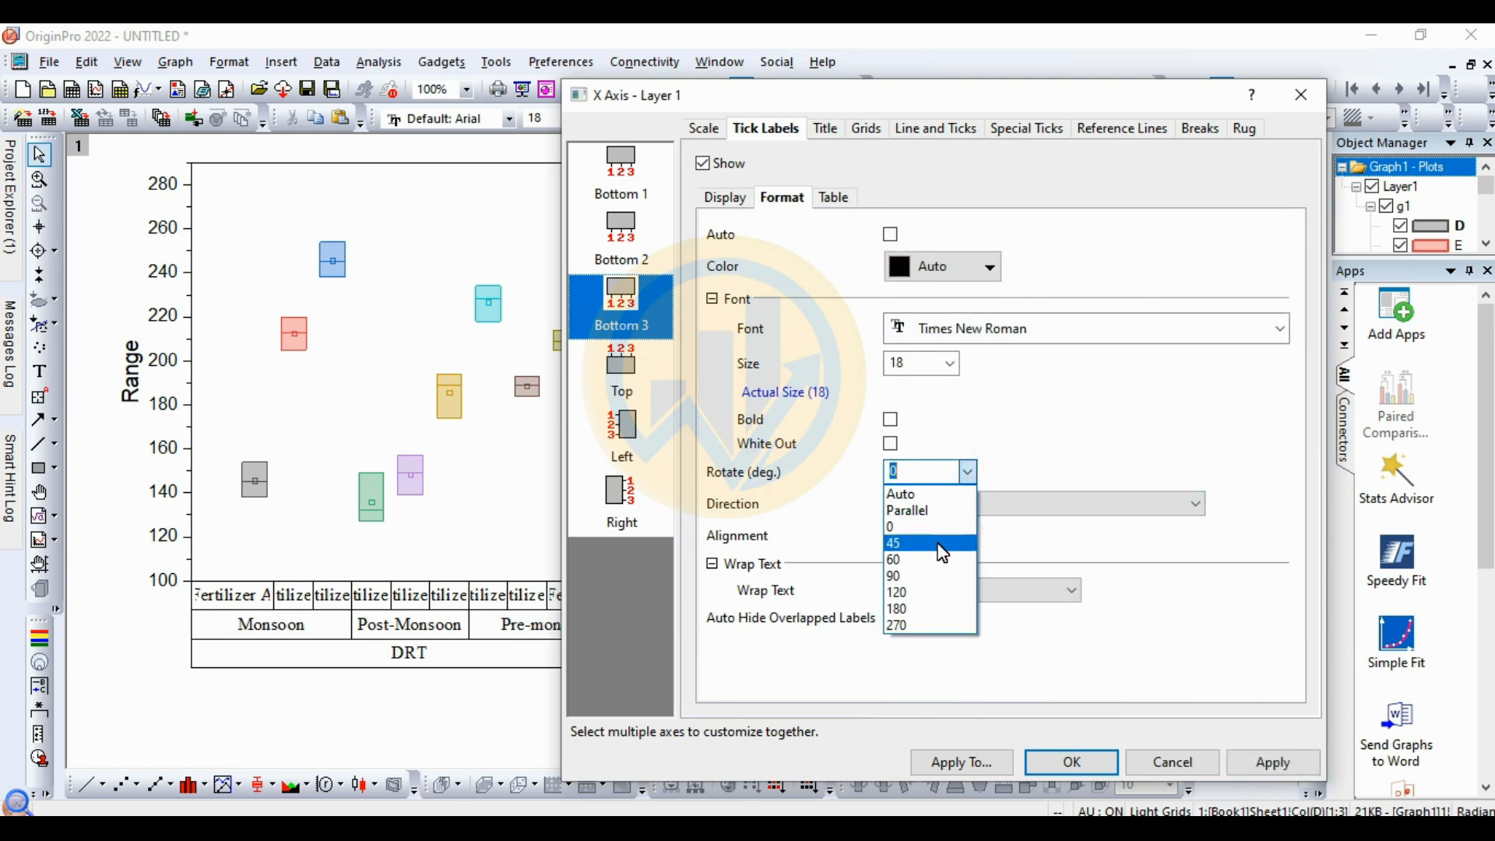
left_click(919, 576)
left_click(1280, 770)
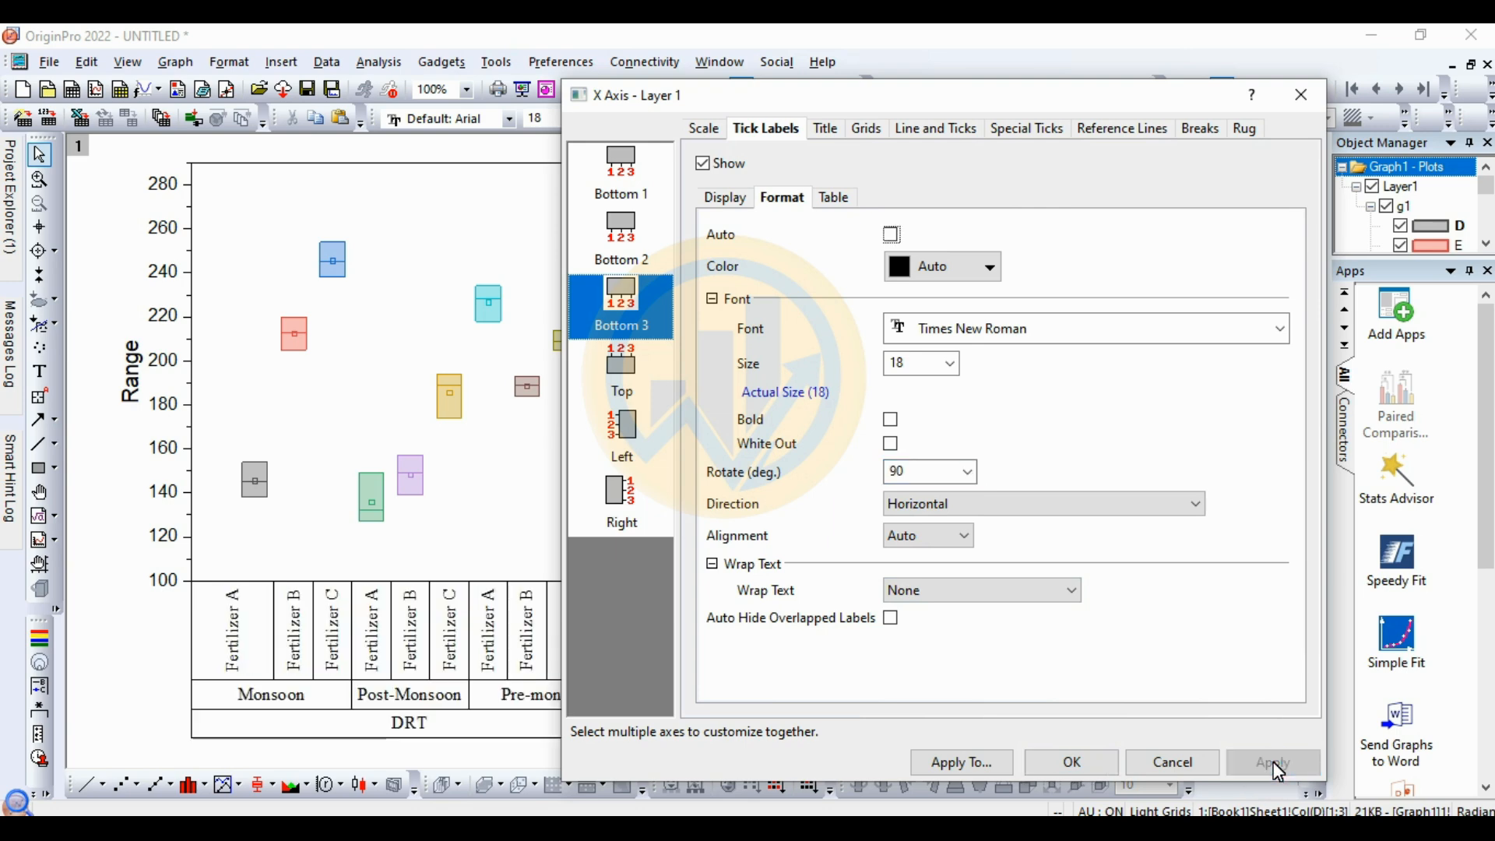
left_click(1073, 767)
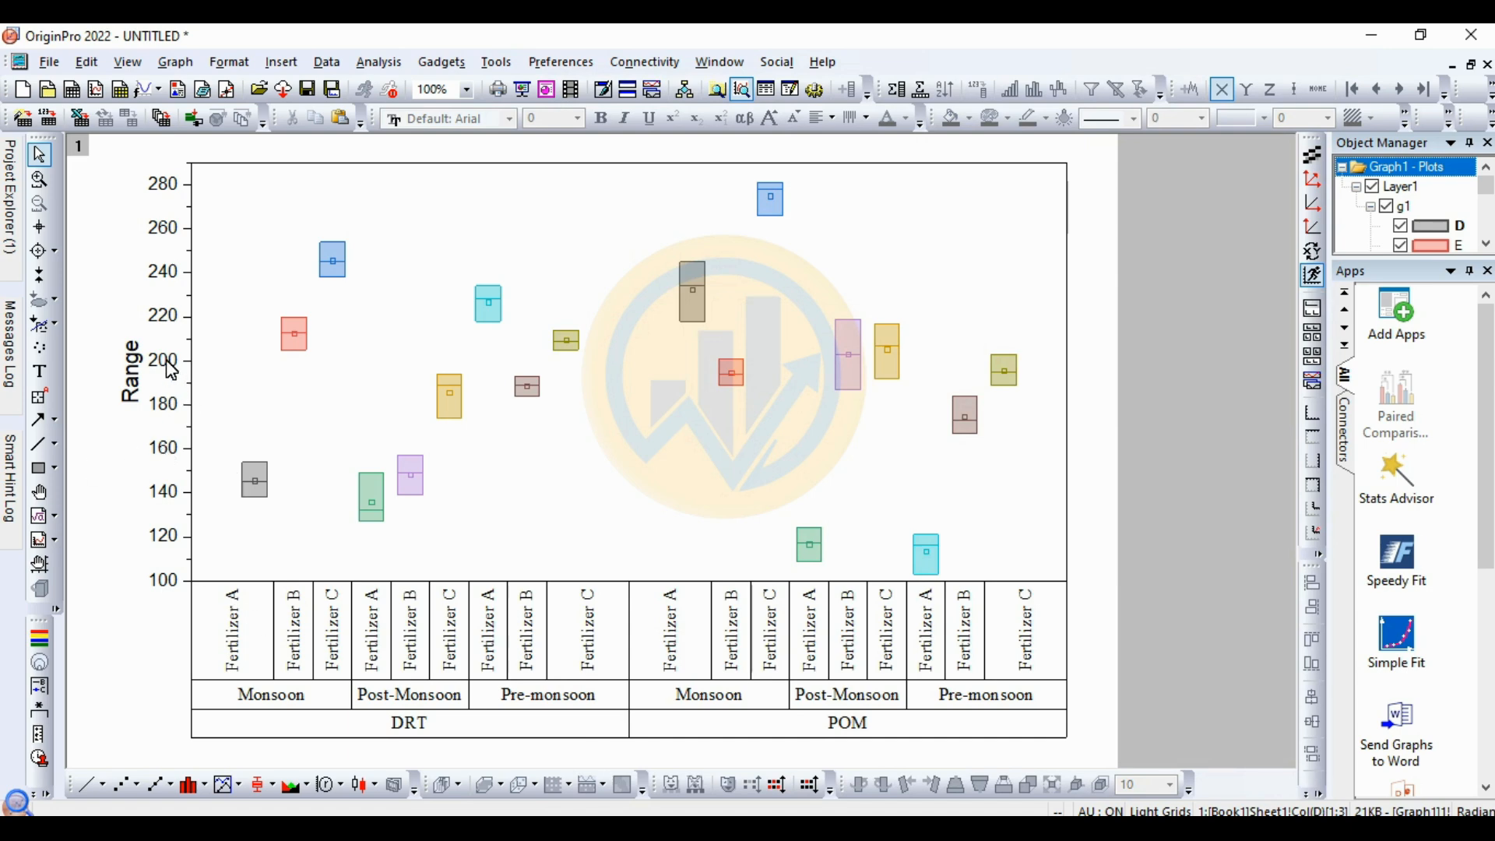
Set the font of the left Y-axis tick labels to Times New Roman and accept the axis settings
left_click(172, 372)
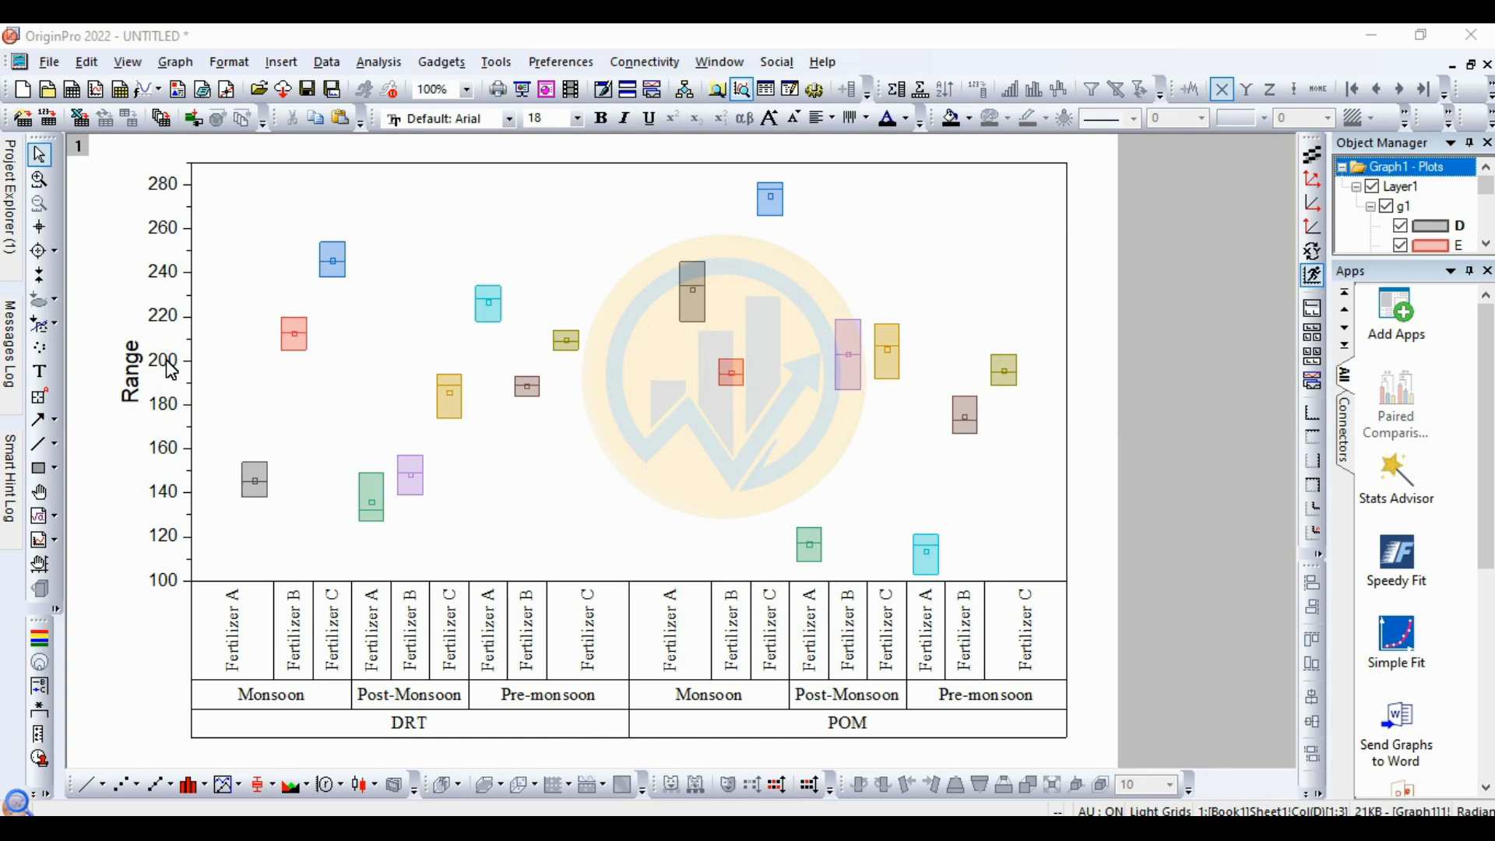
double_click(172, 372)
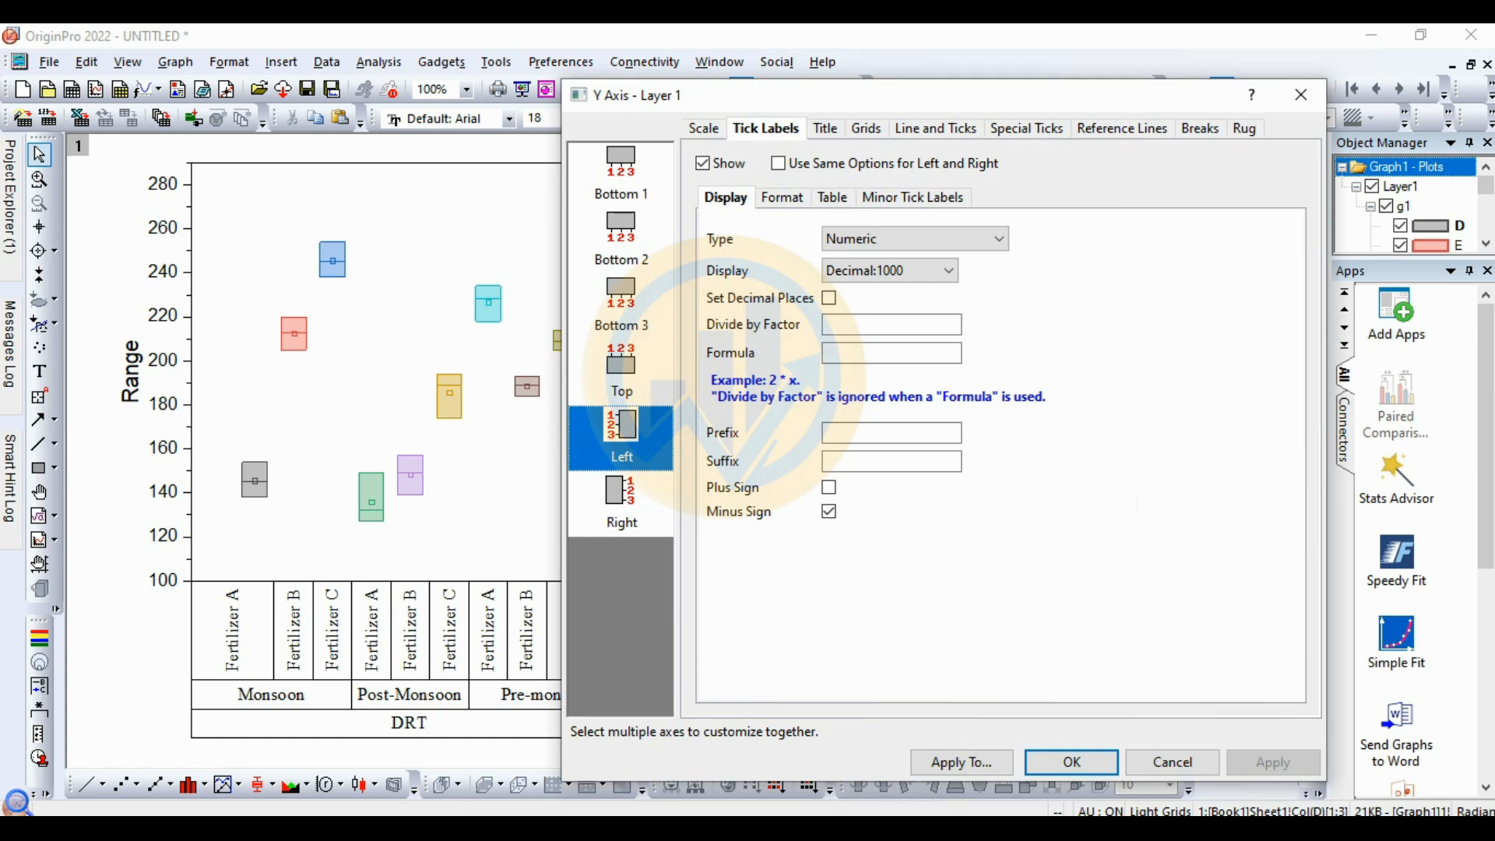
left_click_drag(1150, 103, 725, 125)
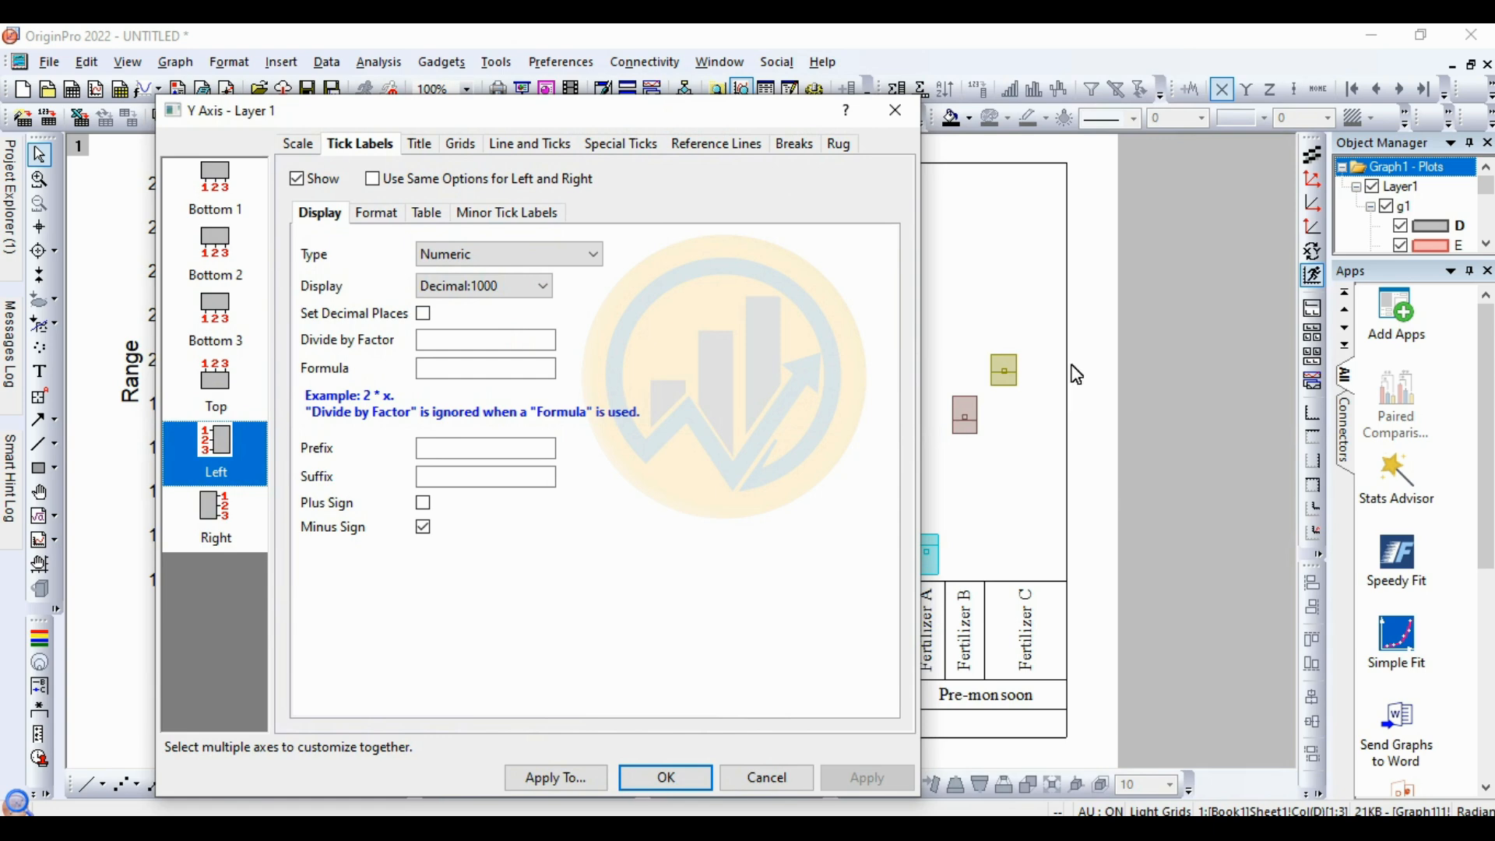
left_click_drag(619, 125, 843, 139)
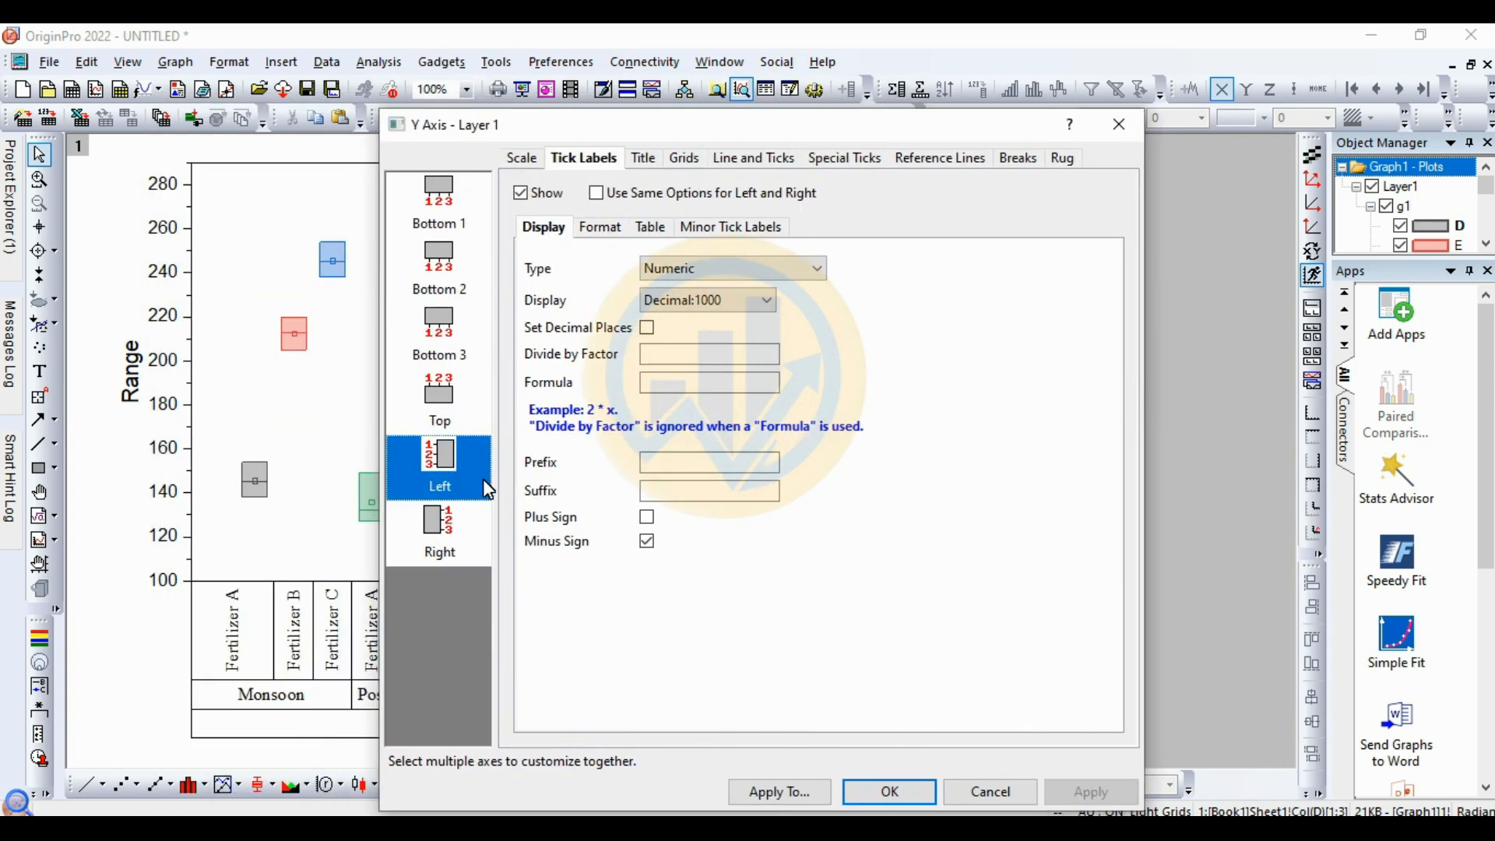
left_click(600, 227)
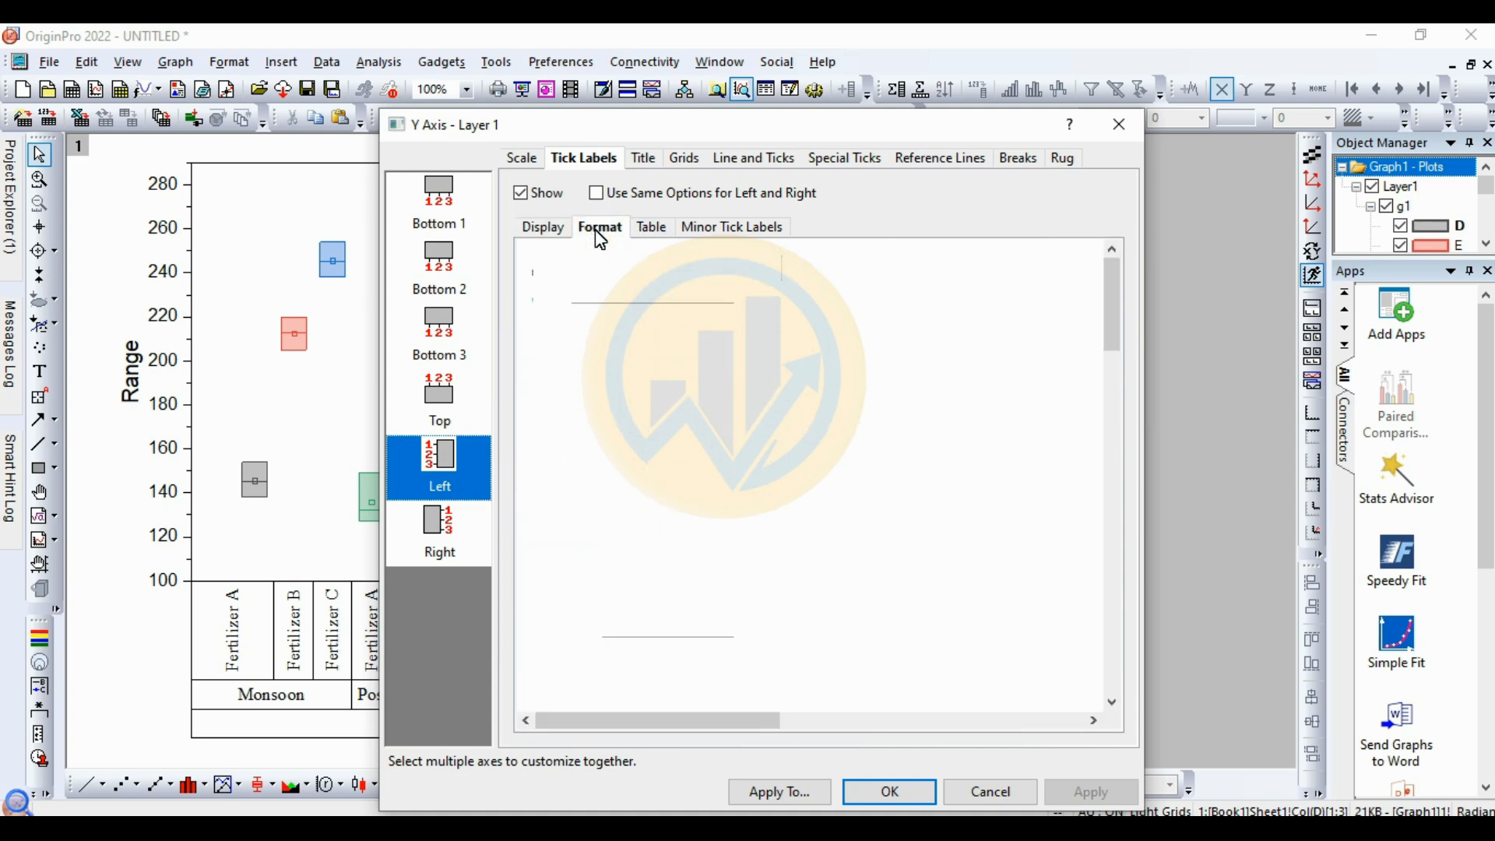
left_click(1079, 334)
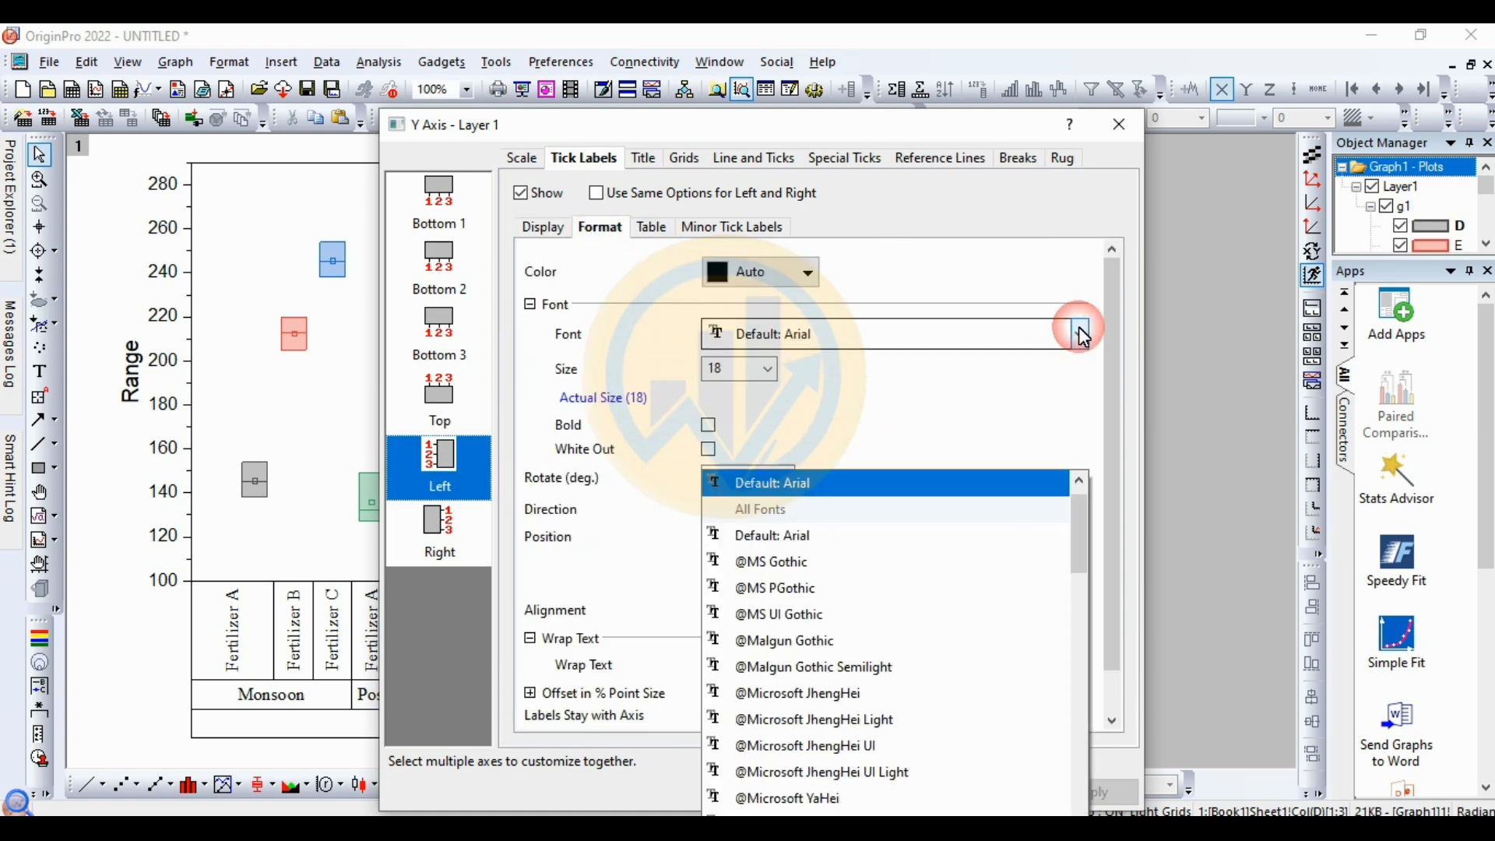
type("Times New Roman")
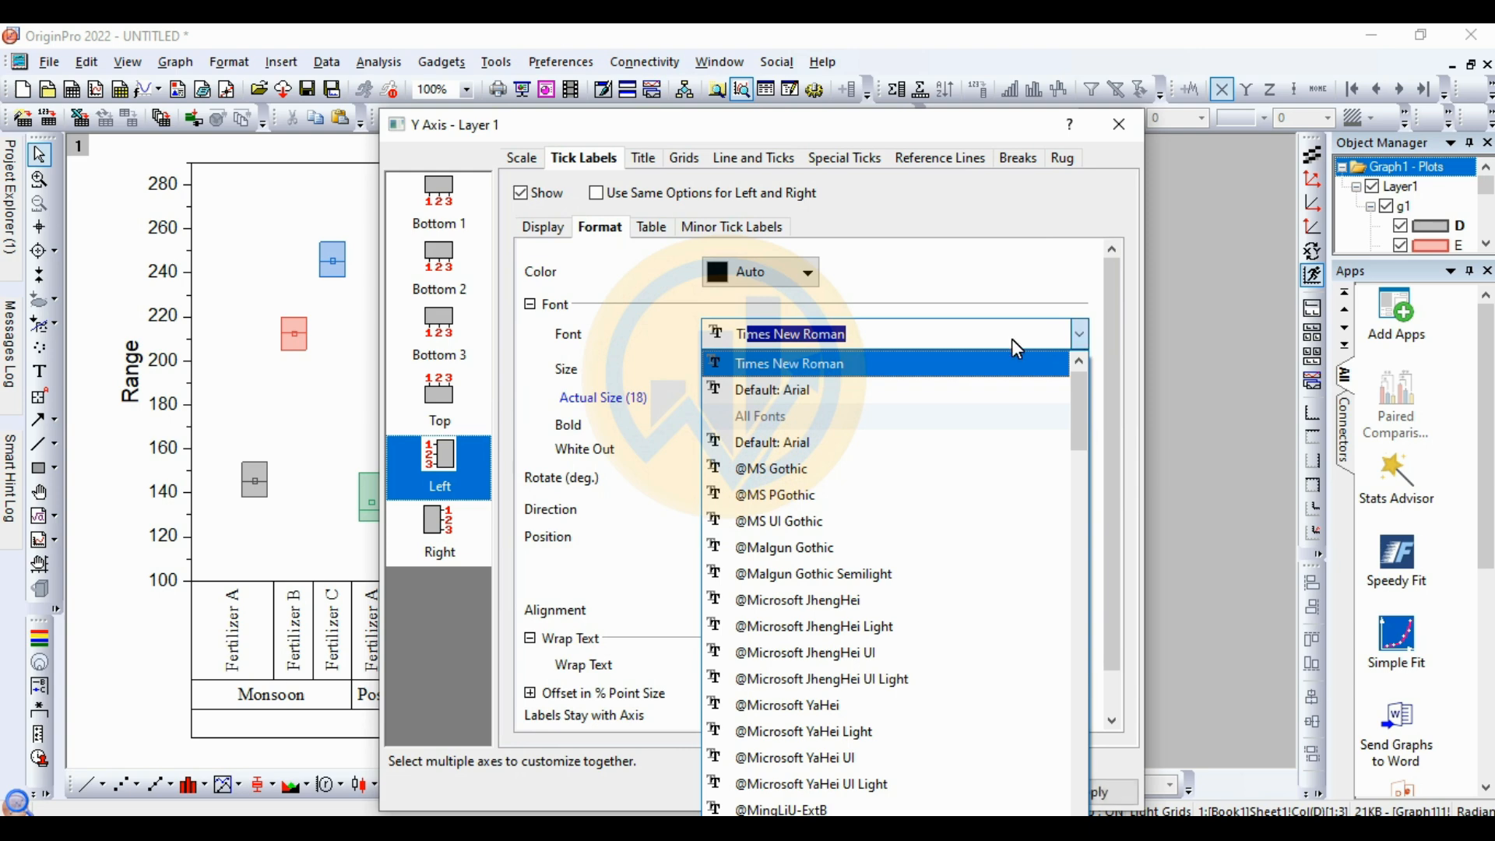
key("Return")
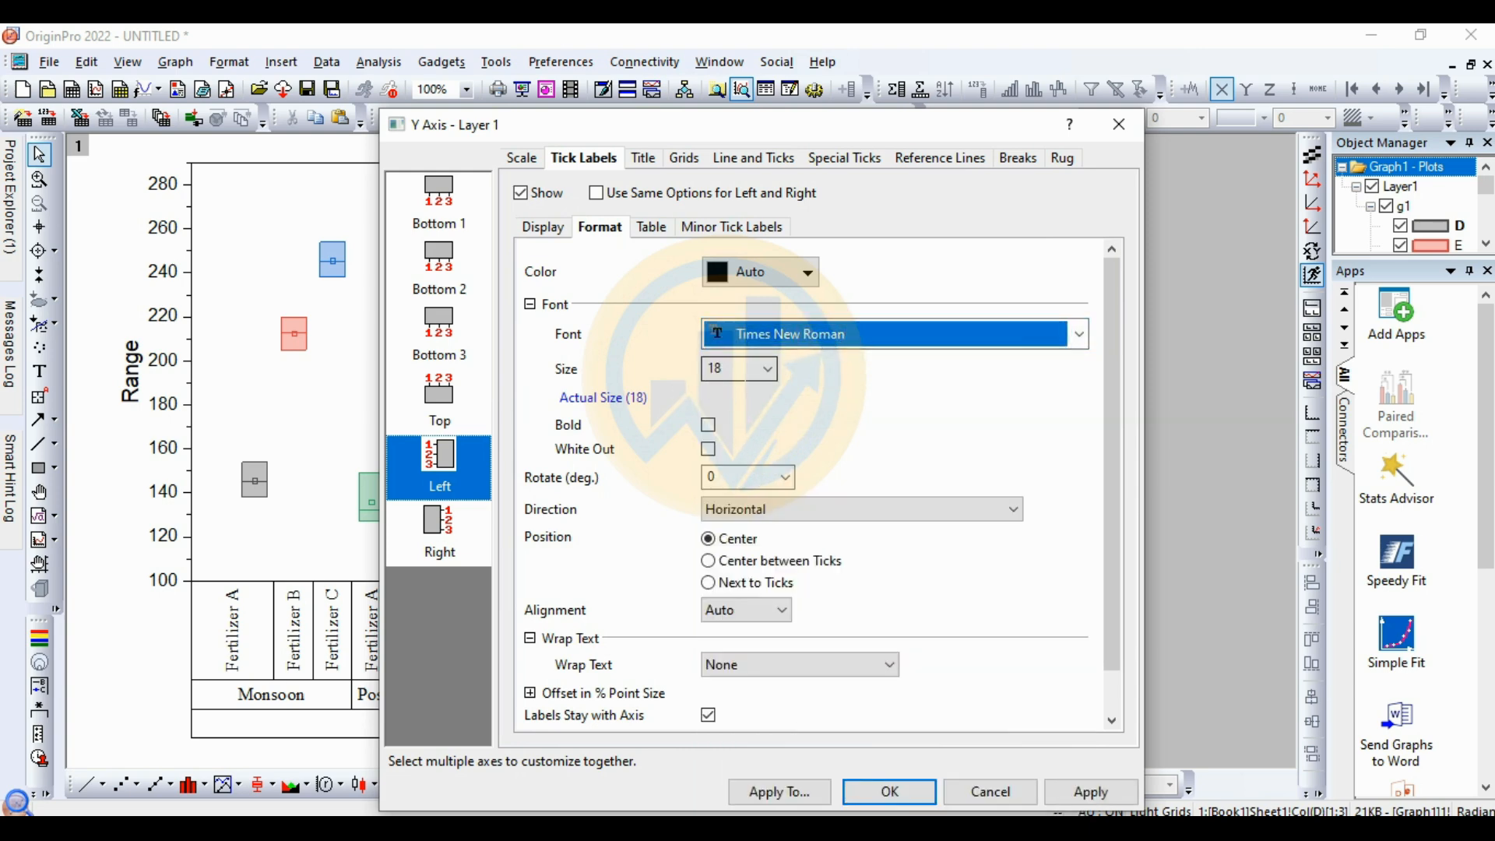
left_click(1114, 793)
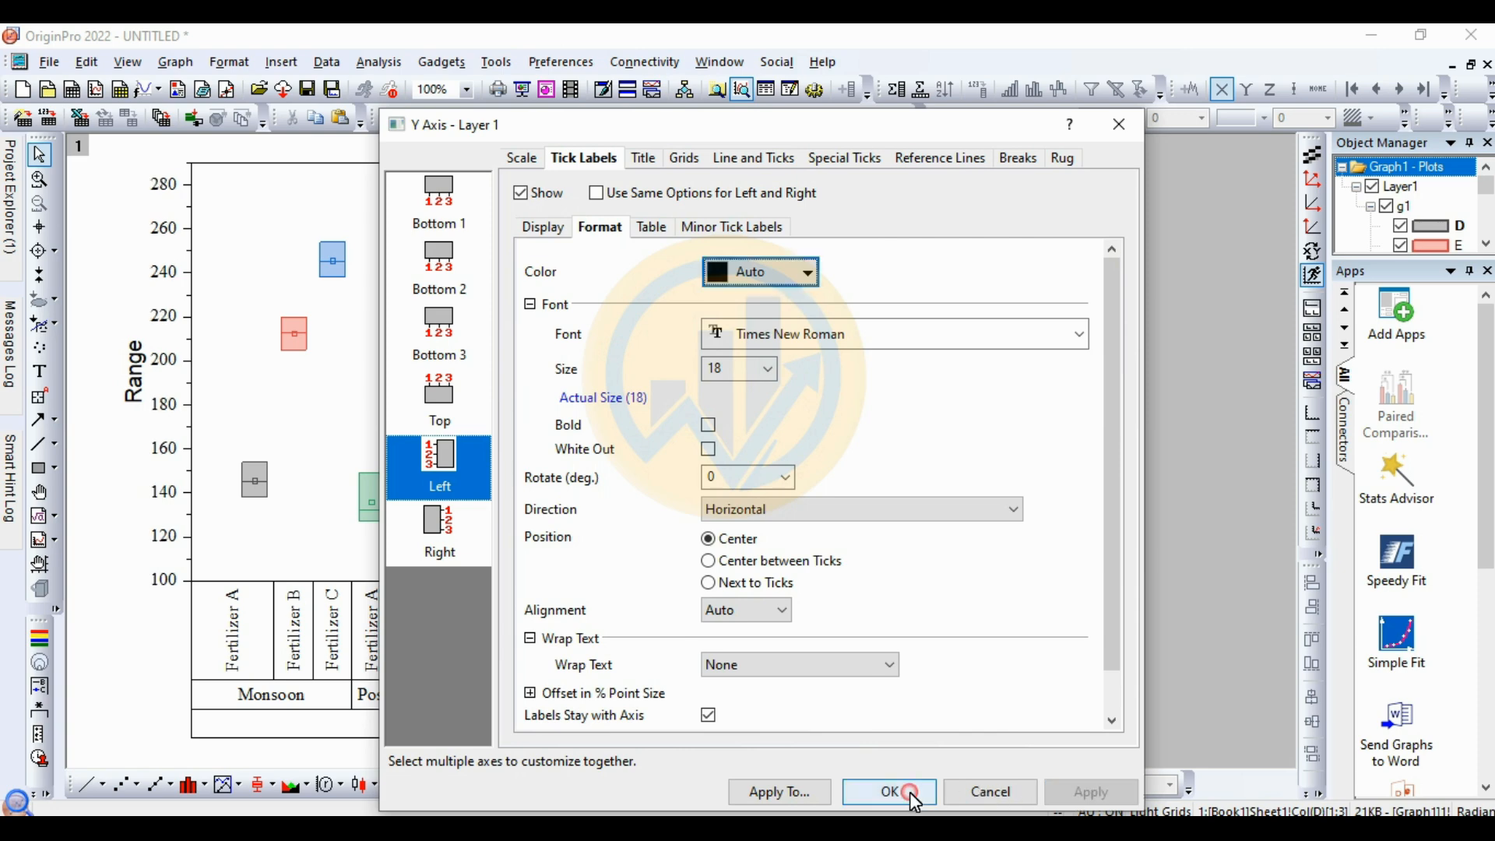
left_click(909, 792)
Replace the Y-axis title text "Range" with "Plant Height (cm)"
double_click(136, 387)
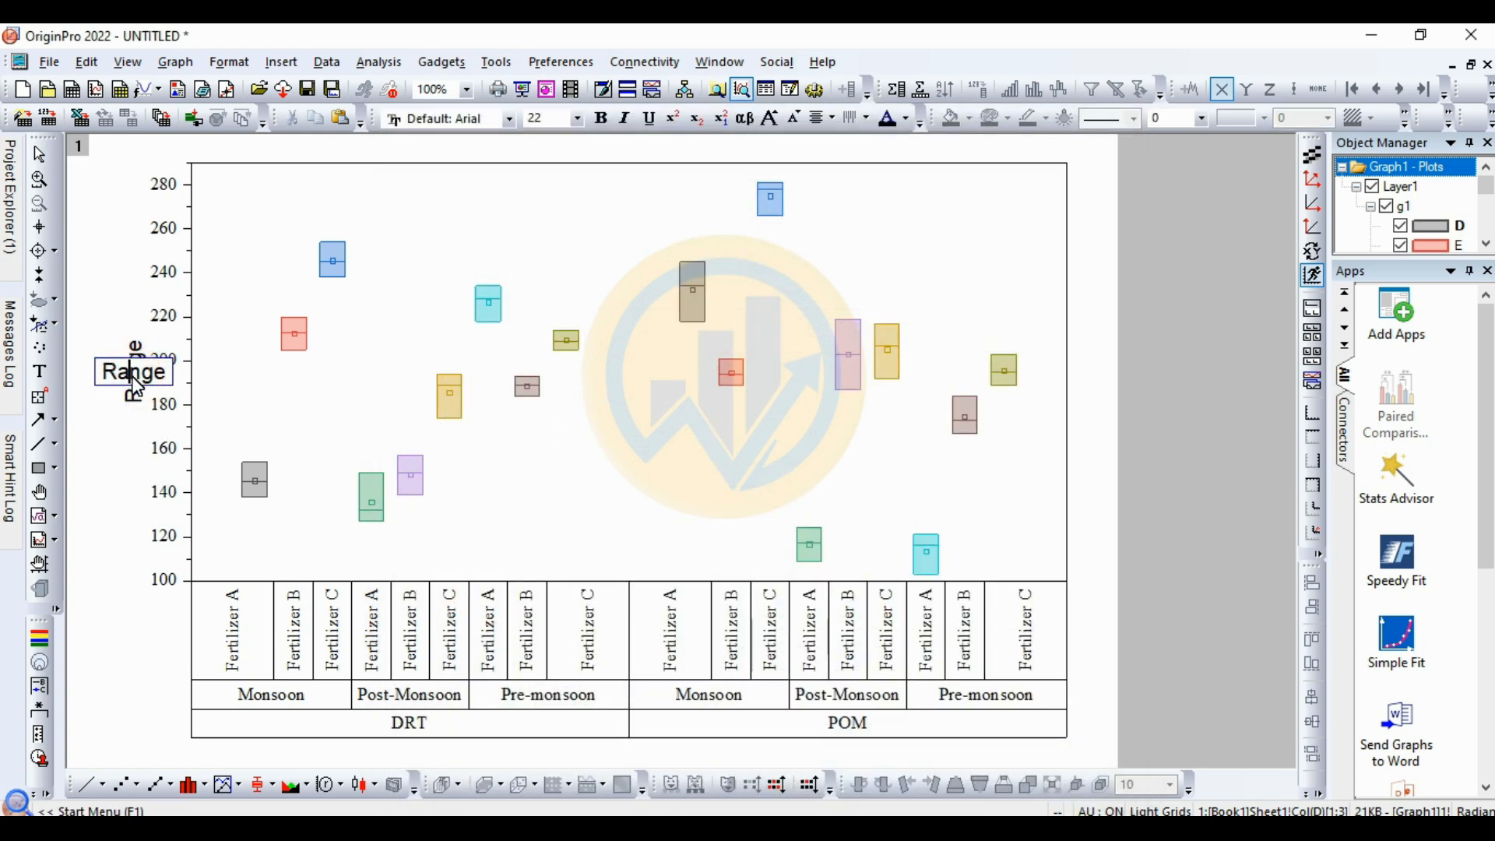
left_click_drag(171, 387, 74, 387)
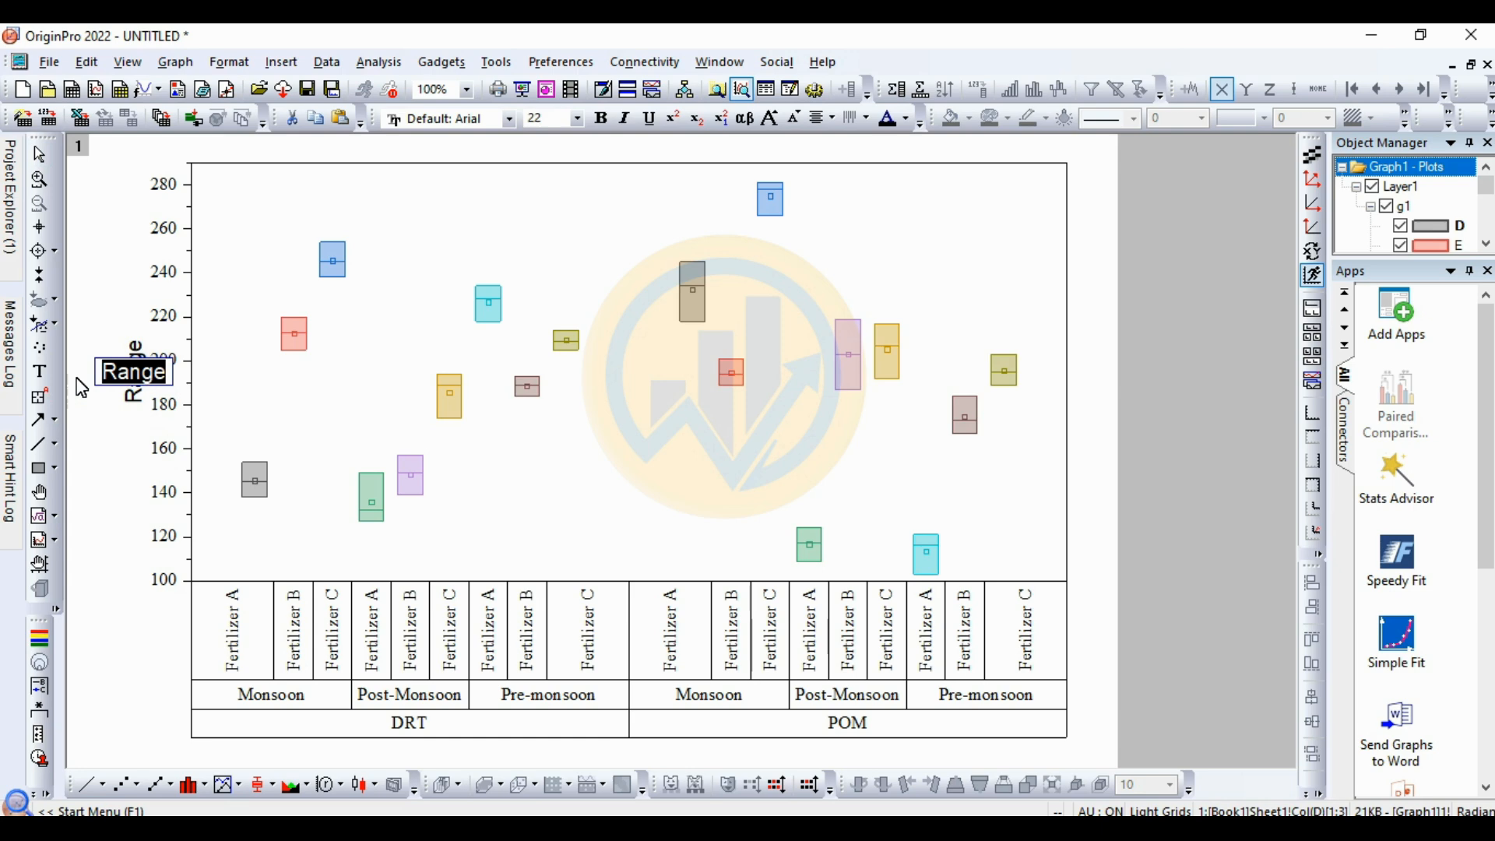
type("Plant Height")
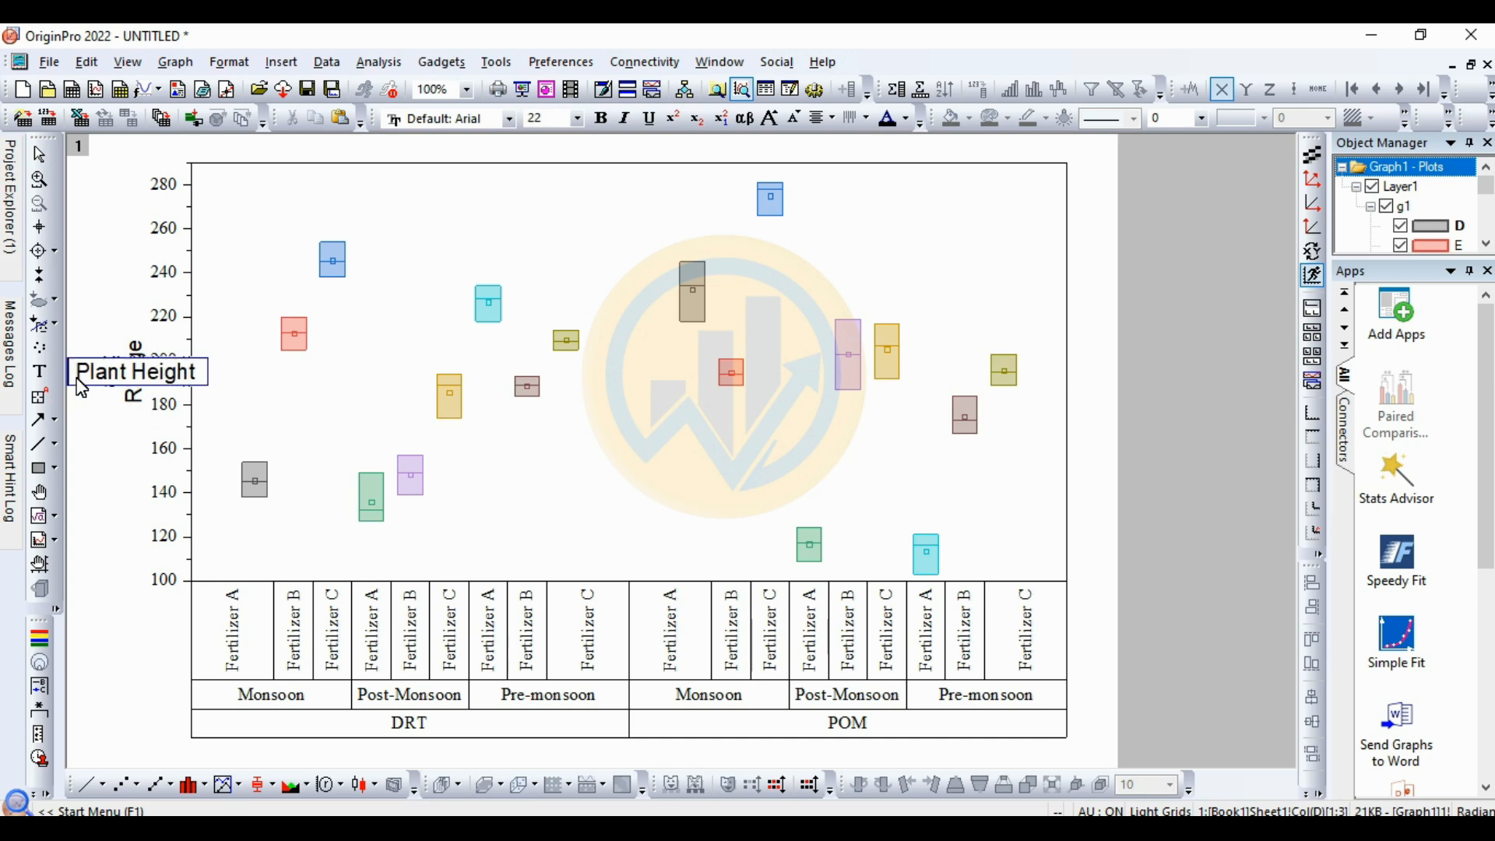
type(" (cm)")
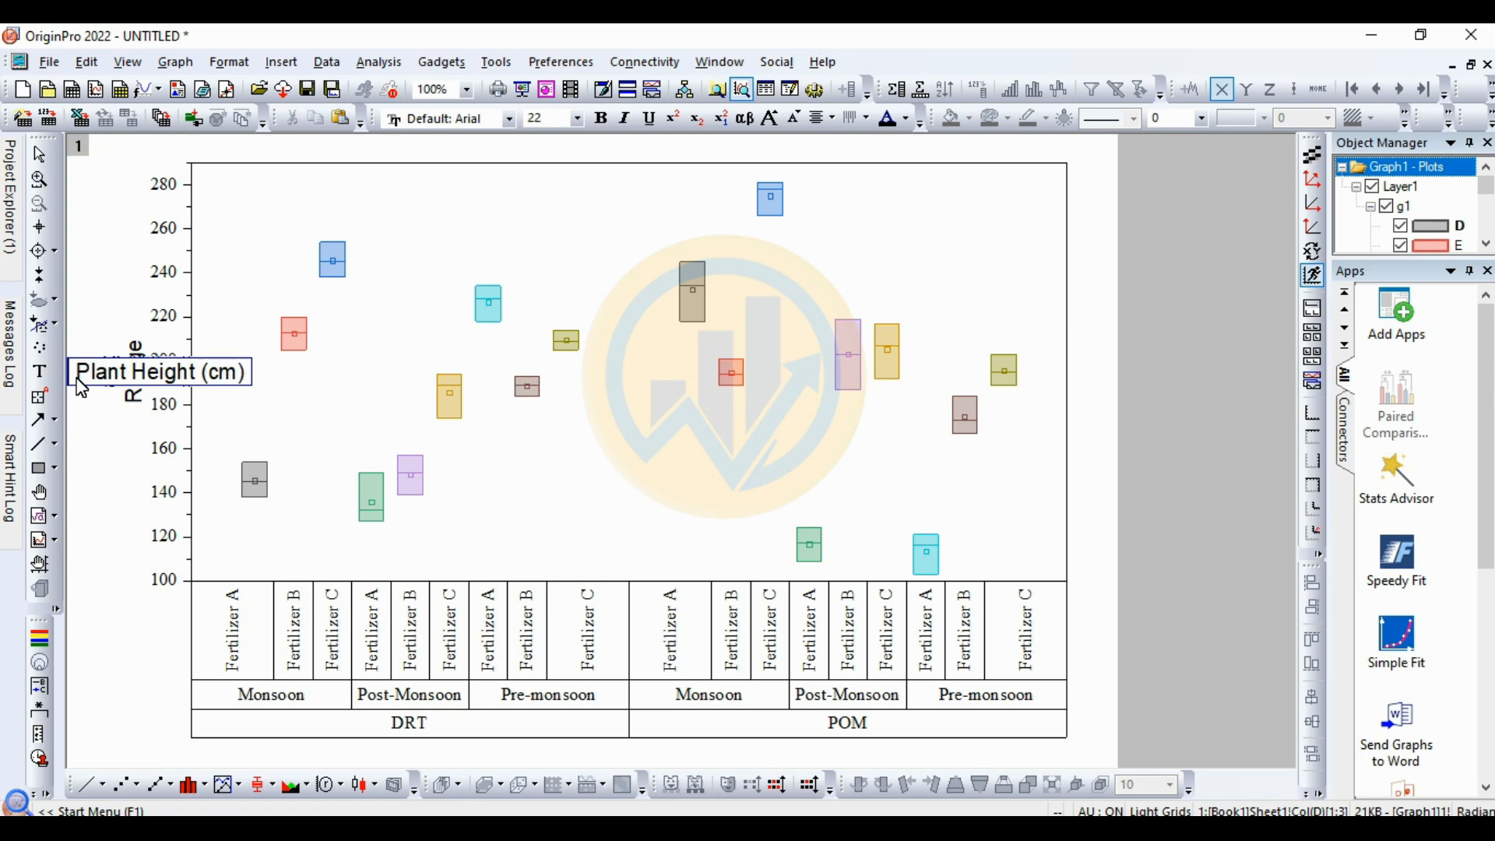
Format the whole Y-axis title in Times New Roman at size 18
left_click_drag(247, 372, 73, 382)
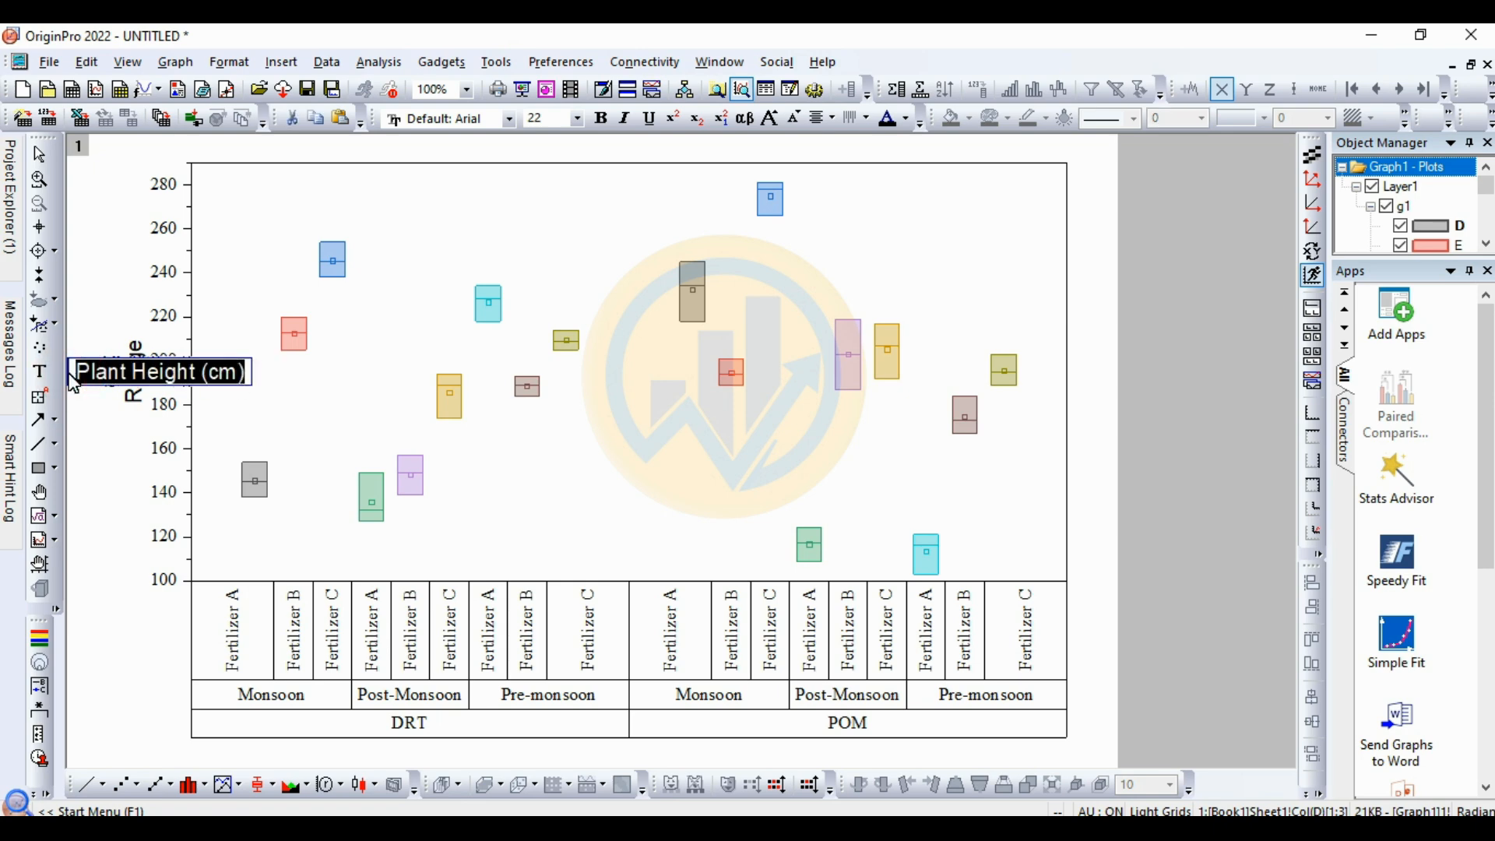
left_click(509, 119)
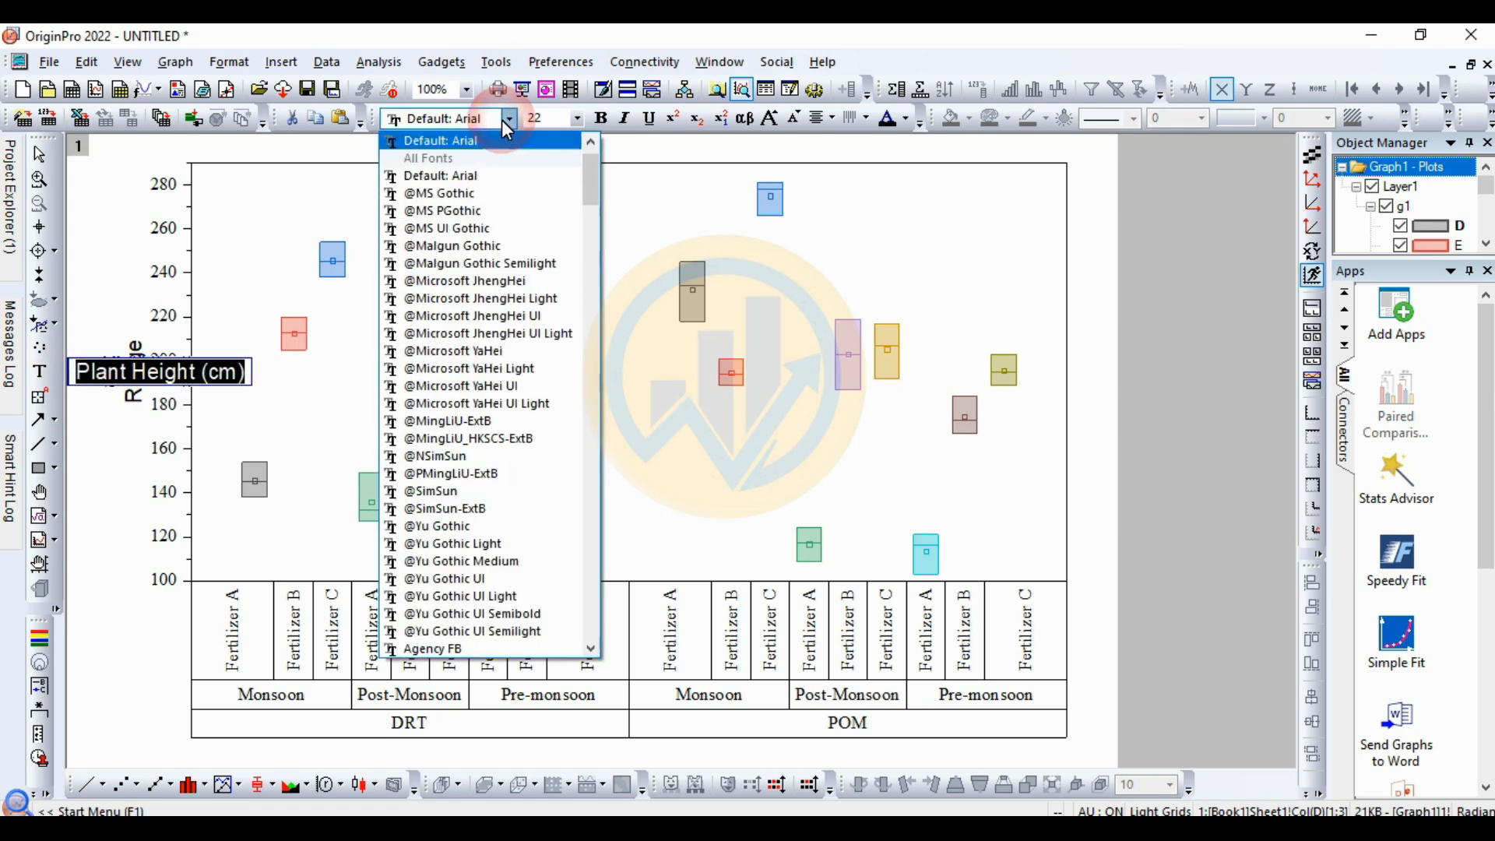
scroll(502, 121, "up", 1)
left_click(473, 142)
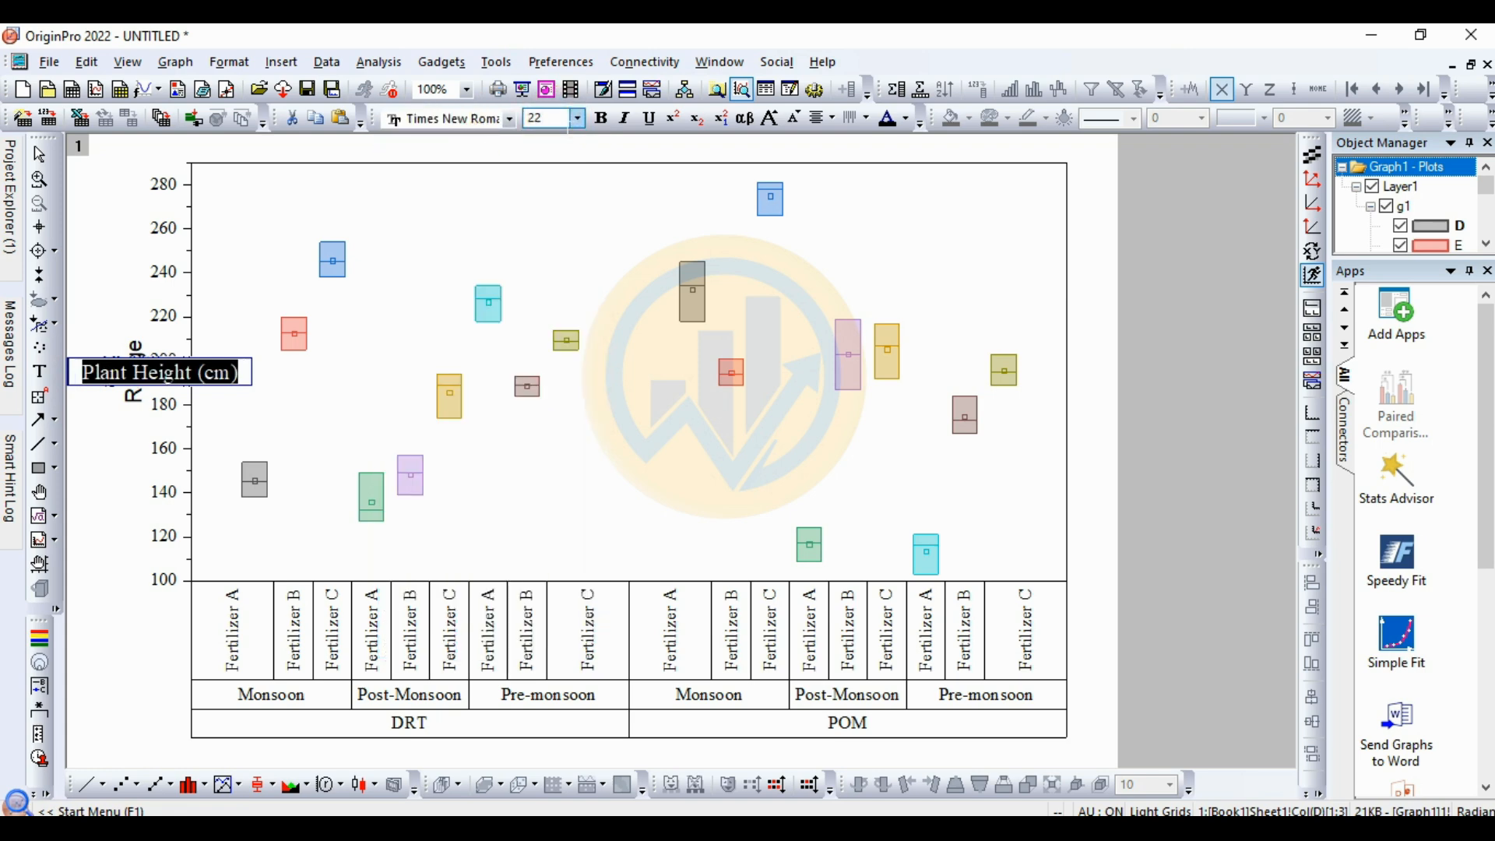
left_click(582, 120)
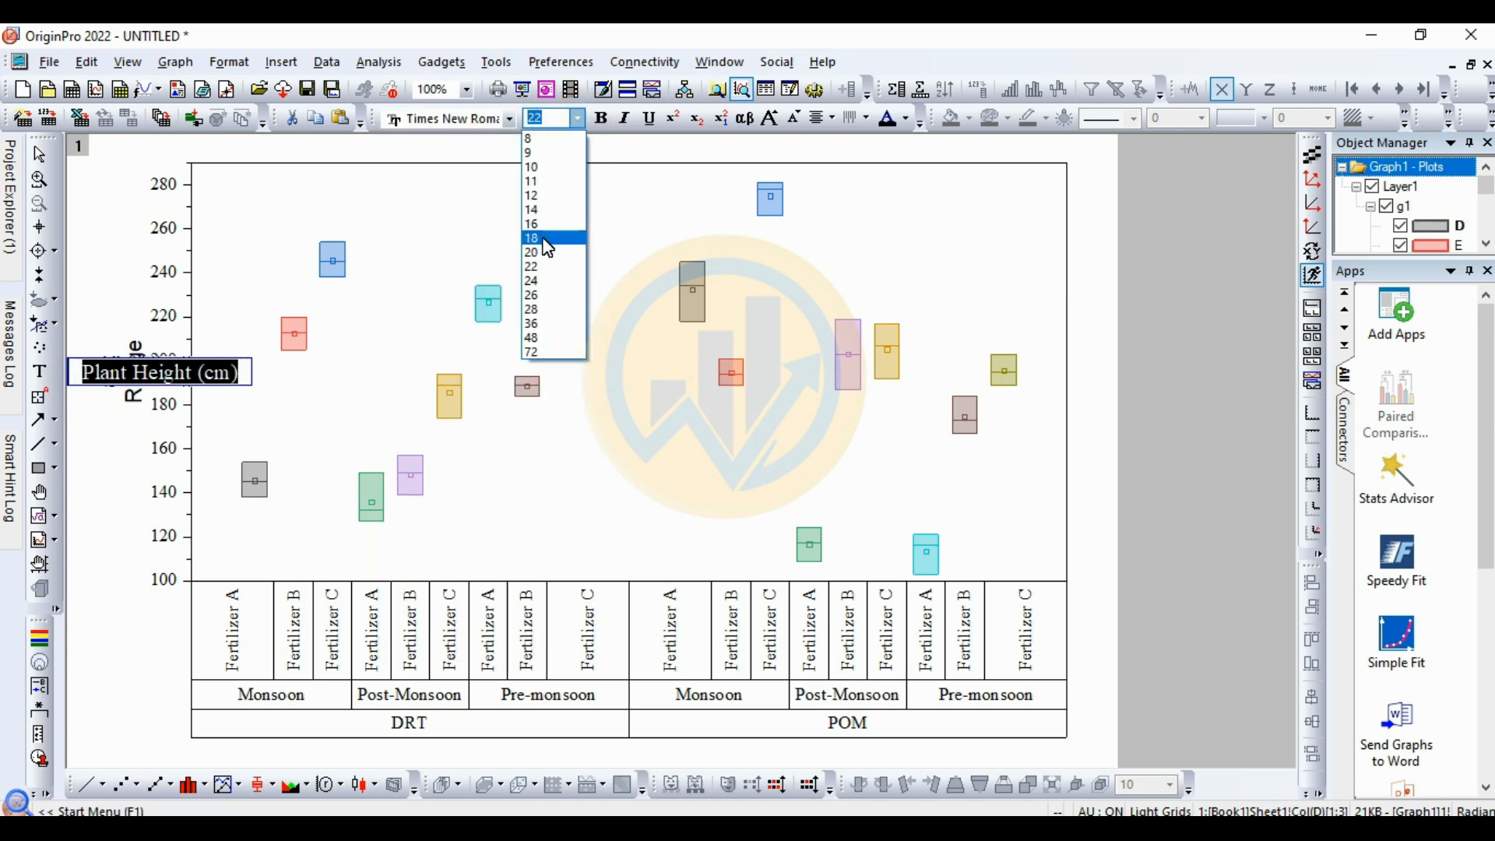
left_click(538, 235)
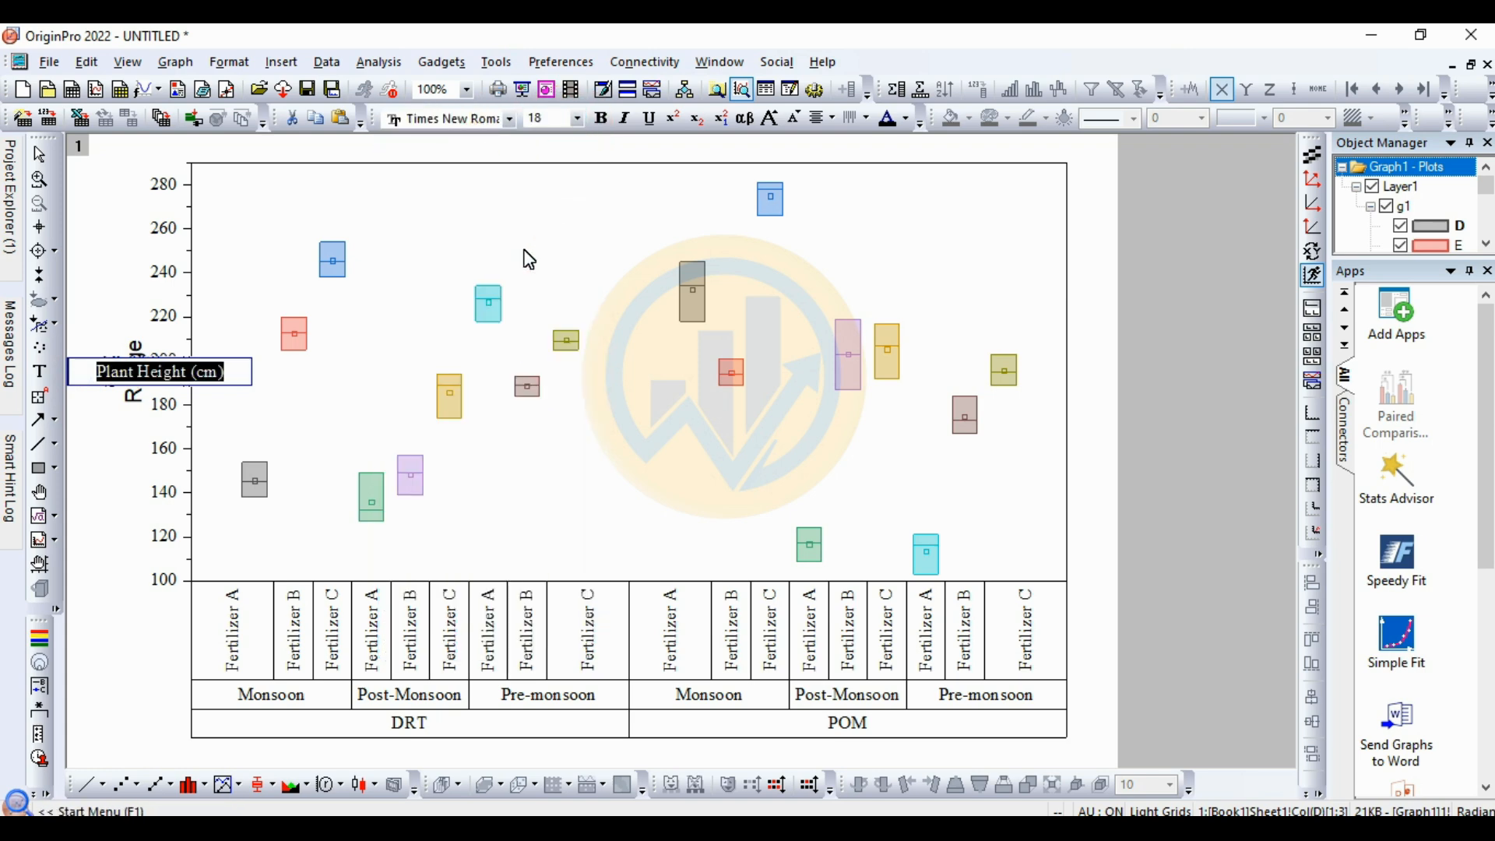
left_click(99, 265)
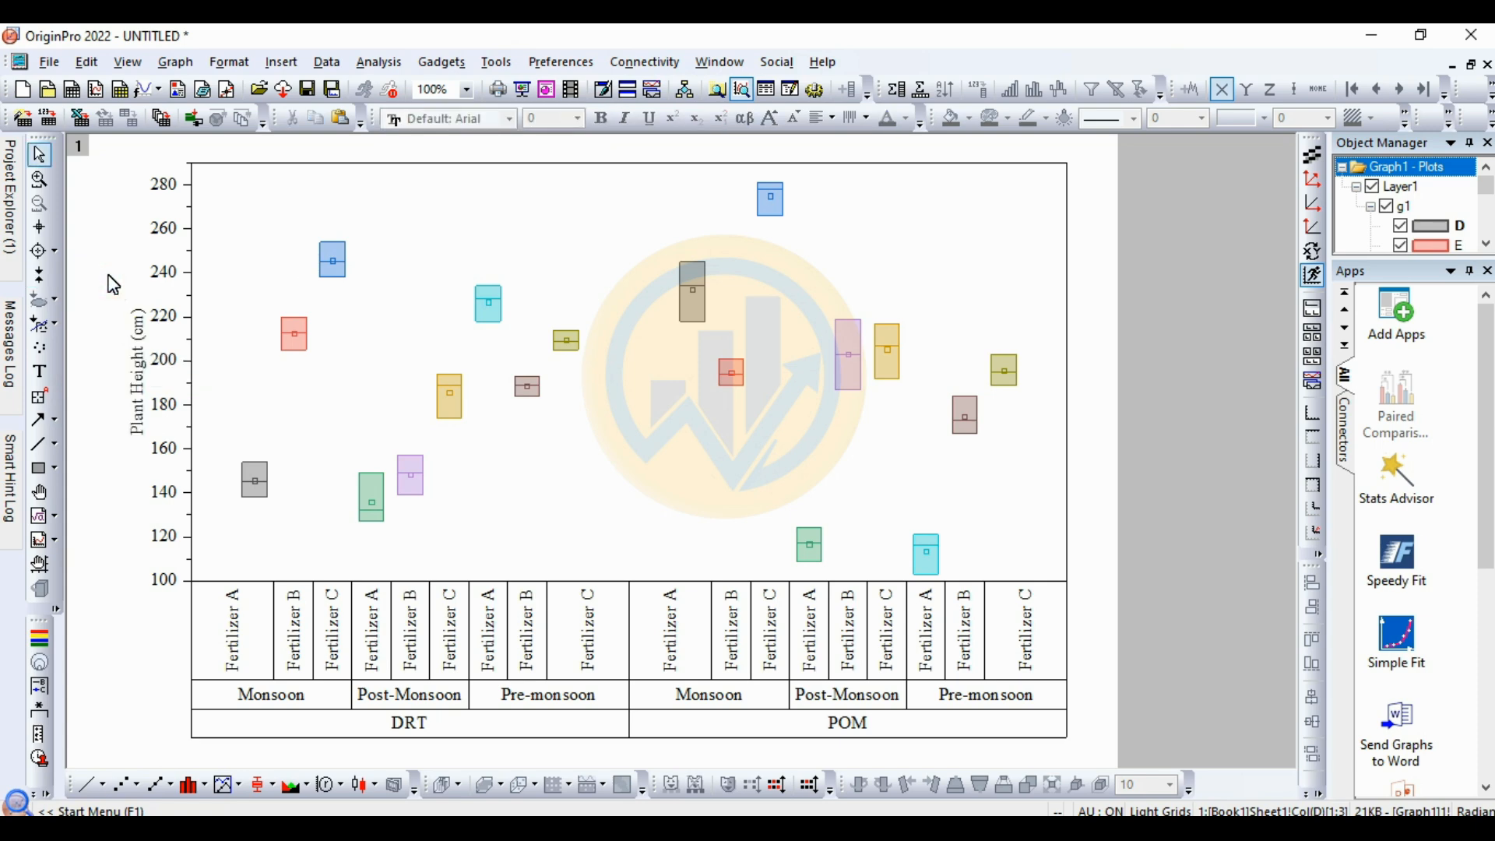
Open the plot details of the grouped boxes and apply the Bold2 increment list as their border color by plots
right_click(413, 465)
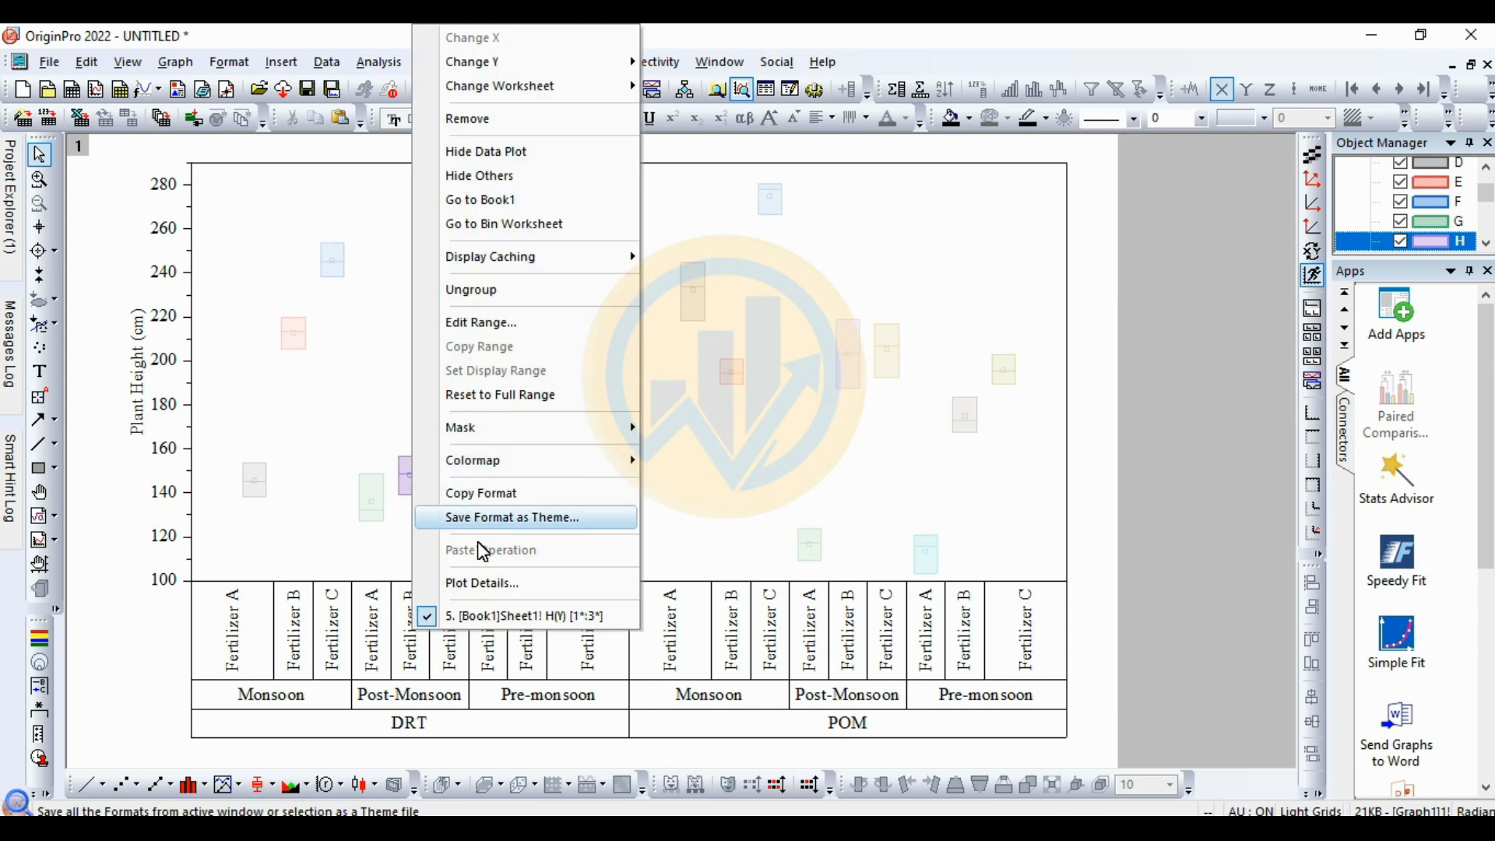
left_click(488, 586)
left_click_drag(753, 220, 653, 128)
left_click(670, 709)
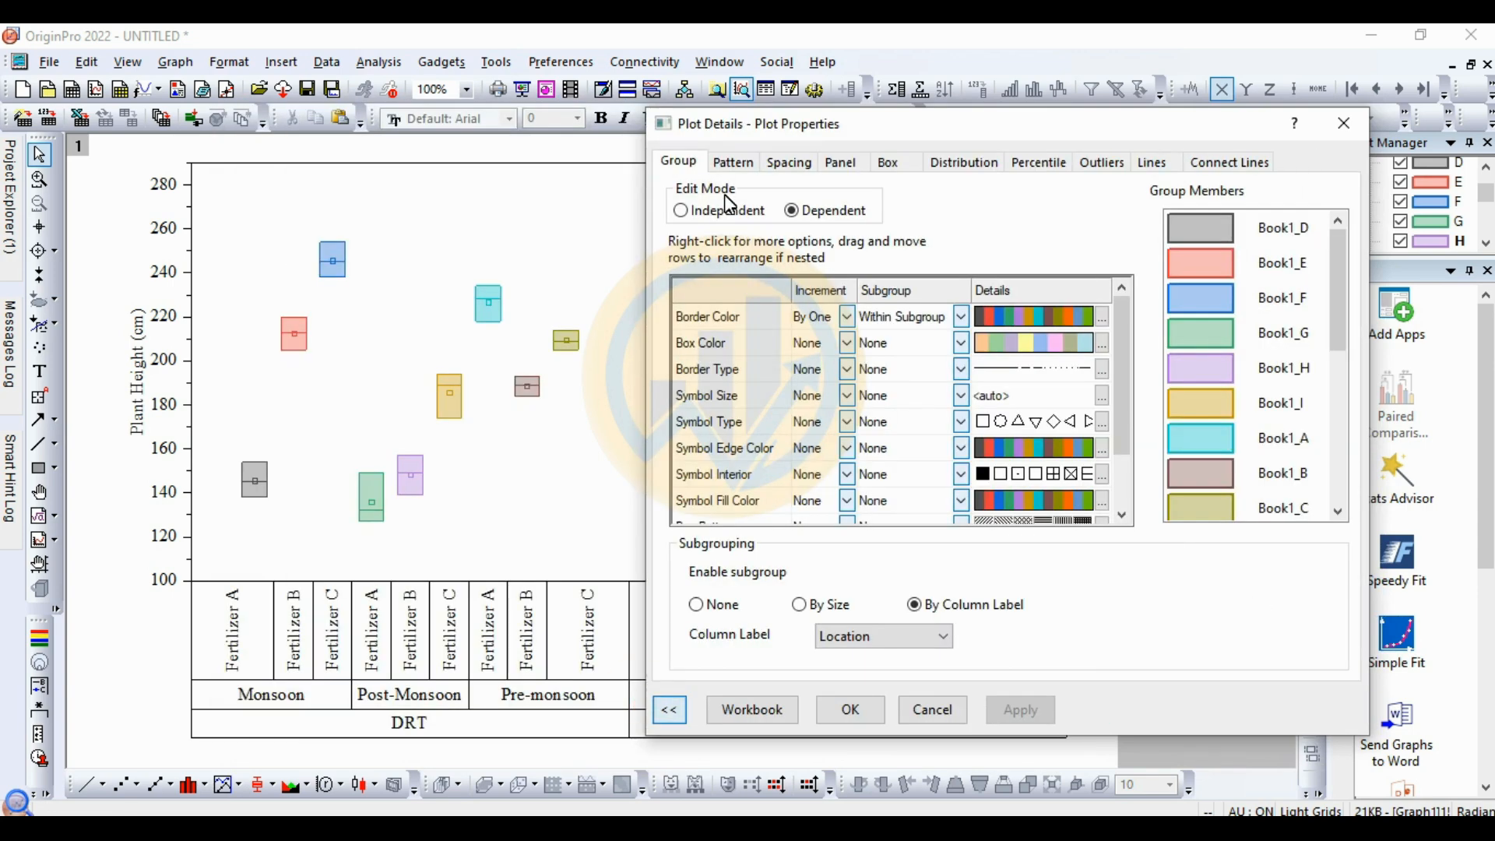
left_click(733, 163)
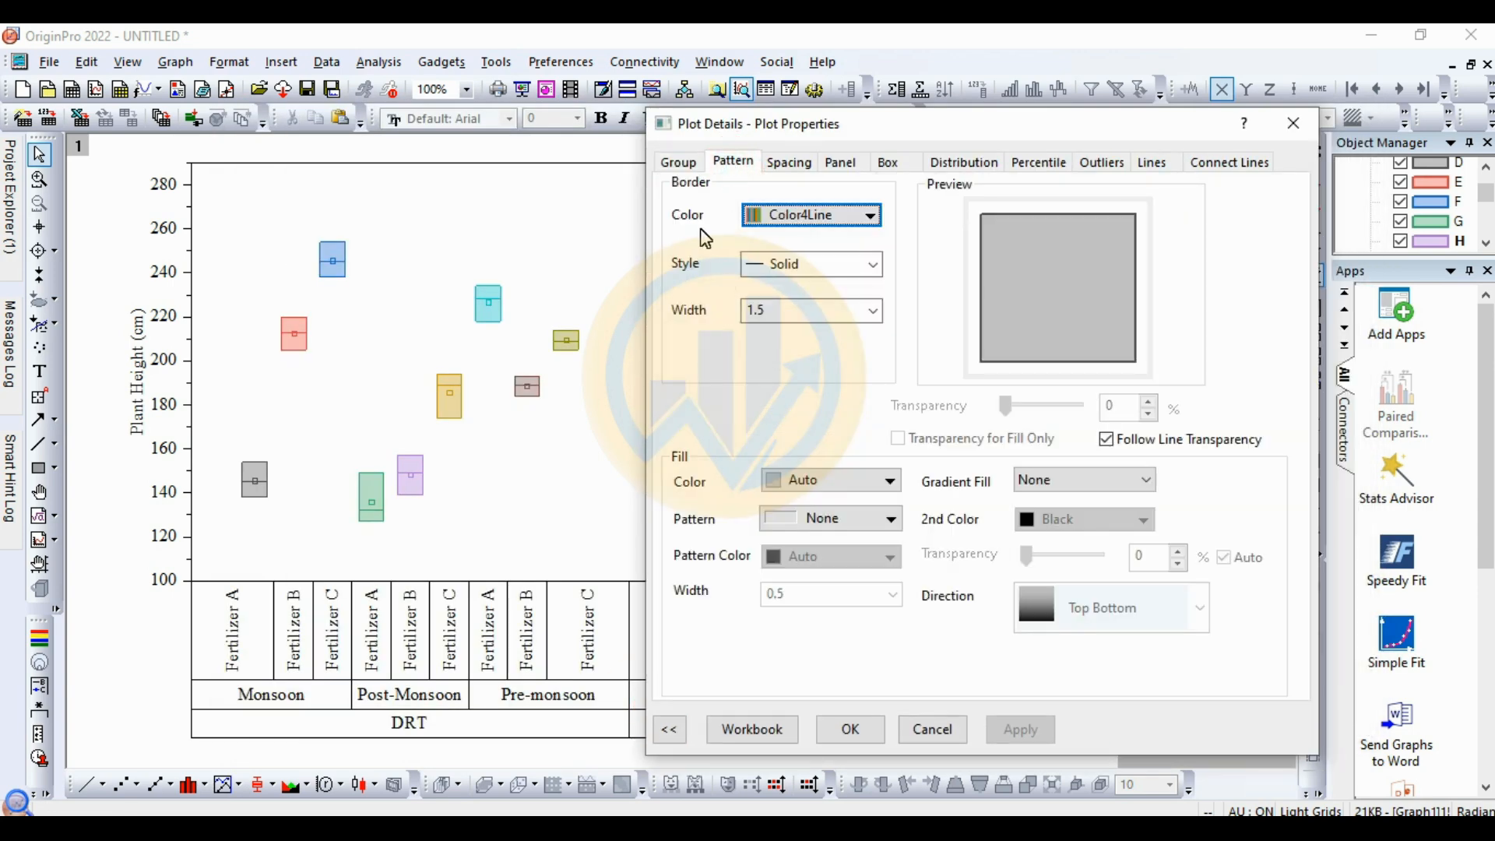
left_click(869, 215)
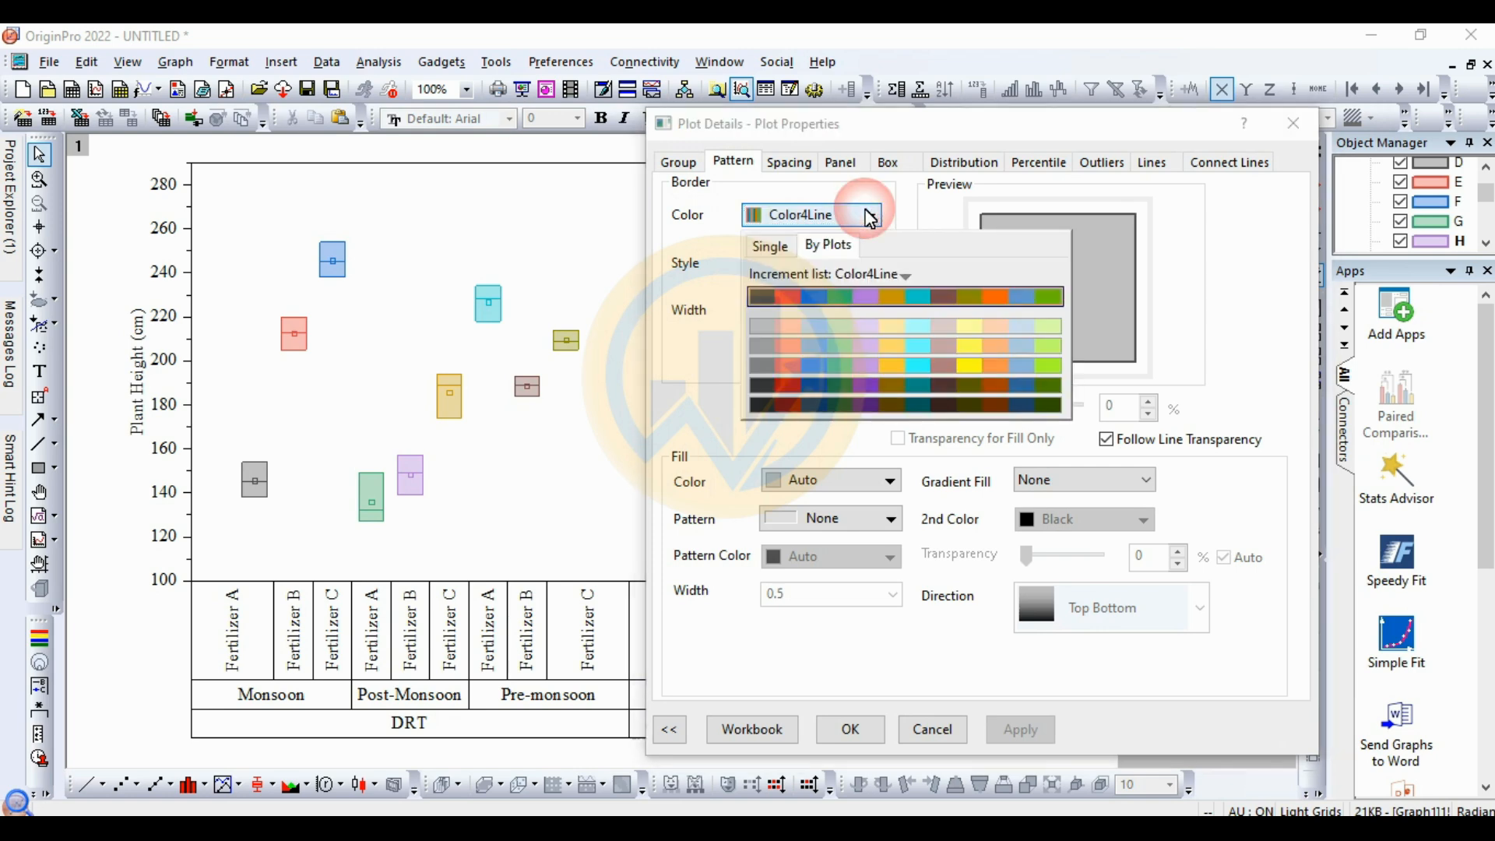
left_click(772, 251)
left_click(838, 248)
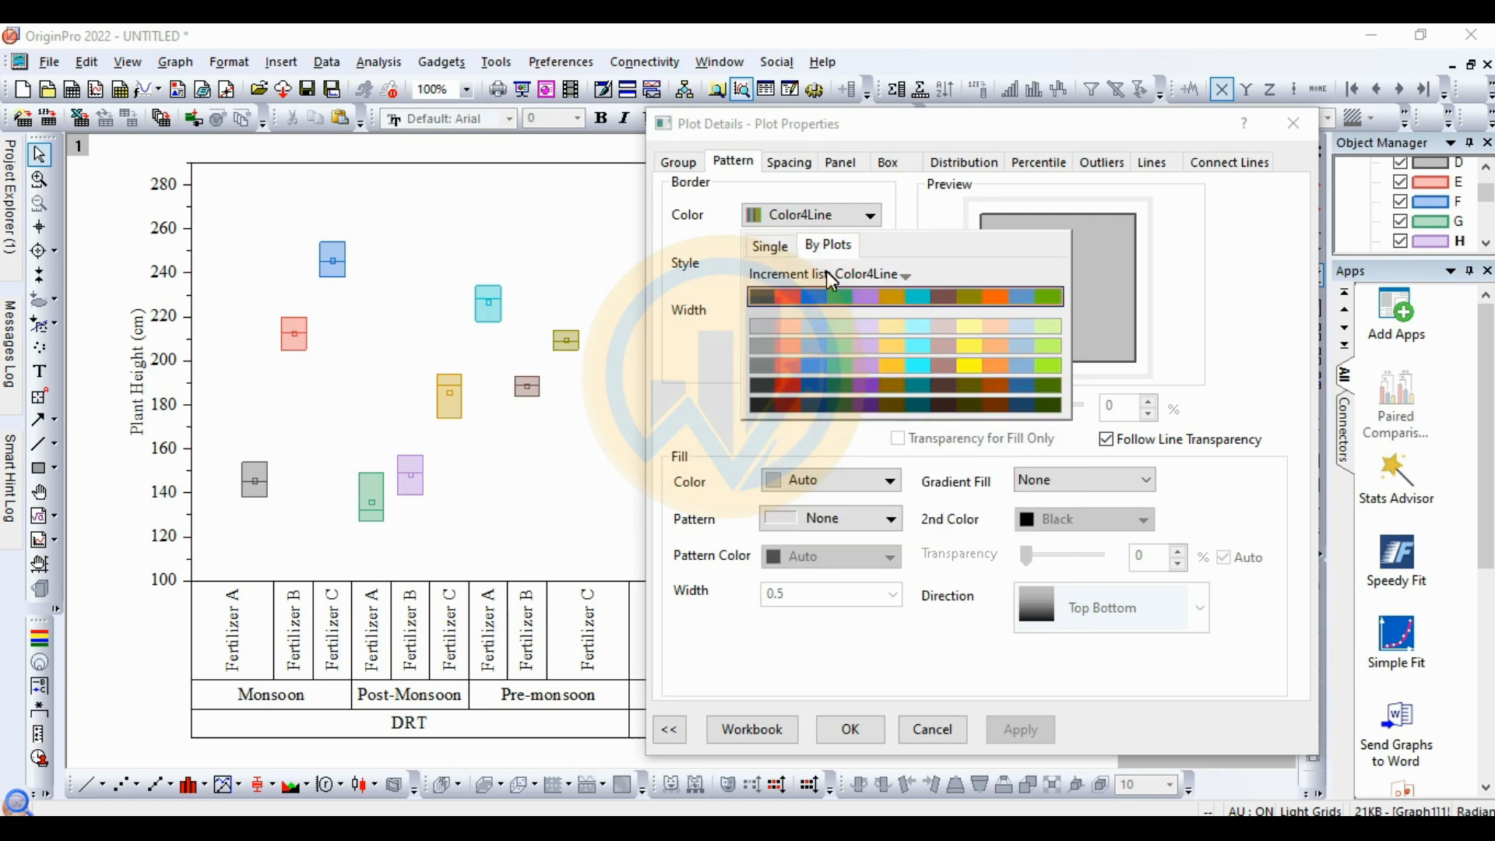
left_click(902, 274)
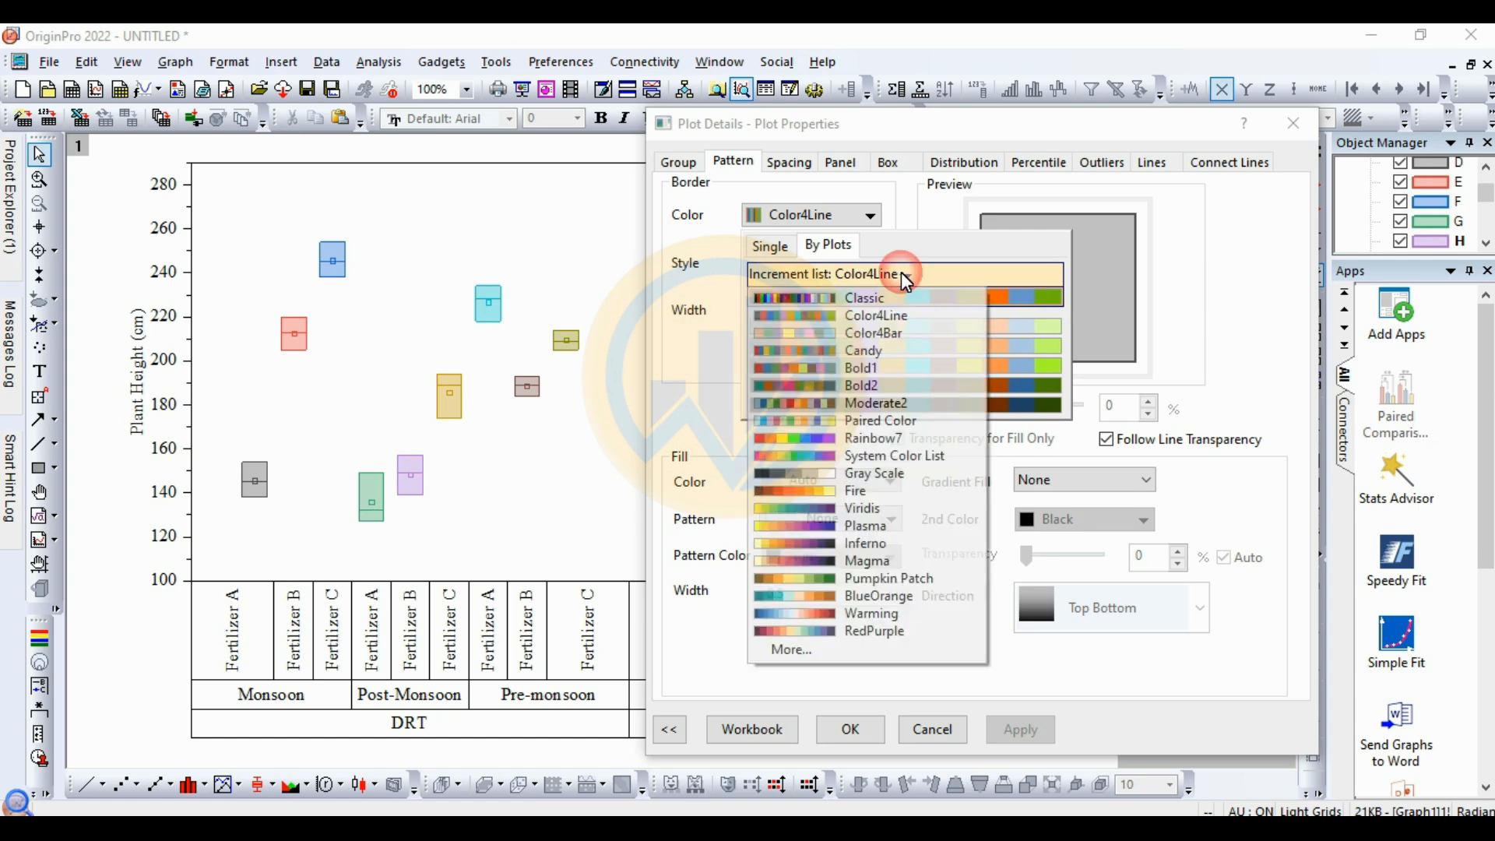
left_click(872, 387)
left_click(1022, 730)
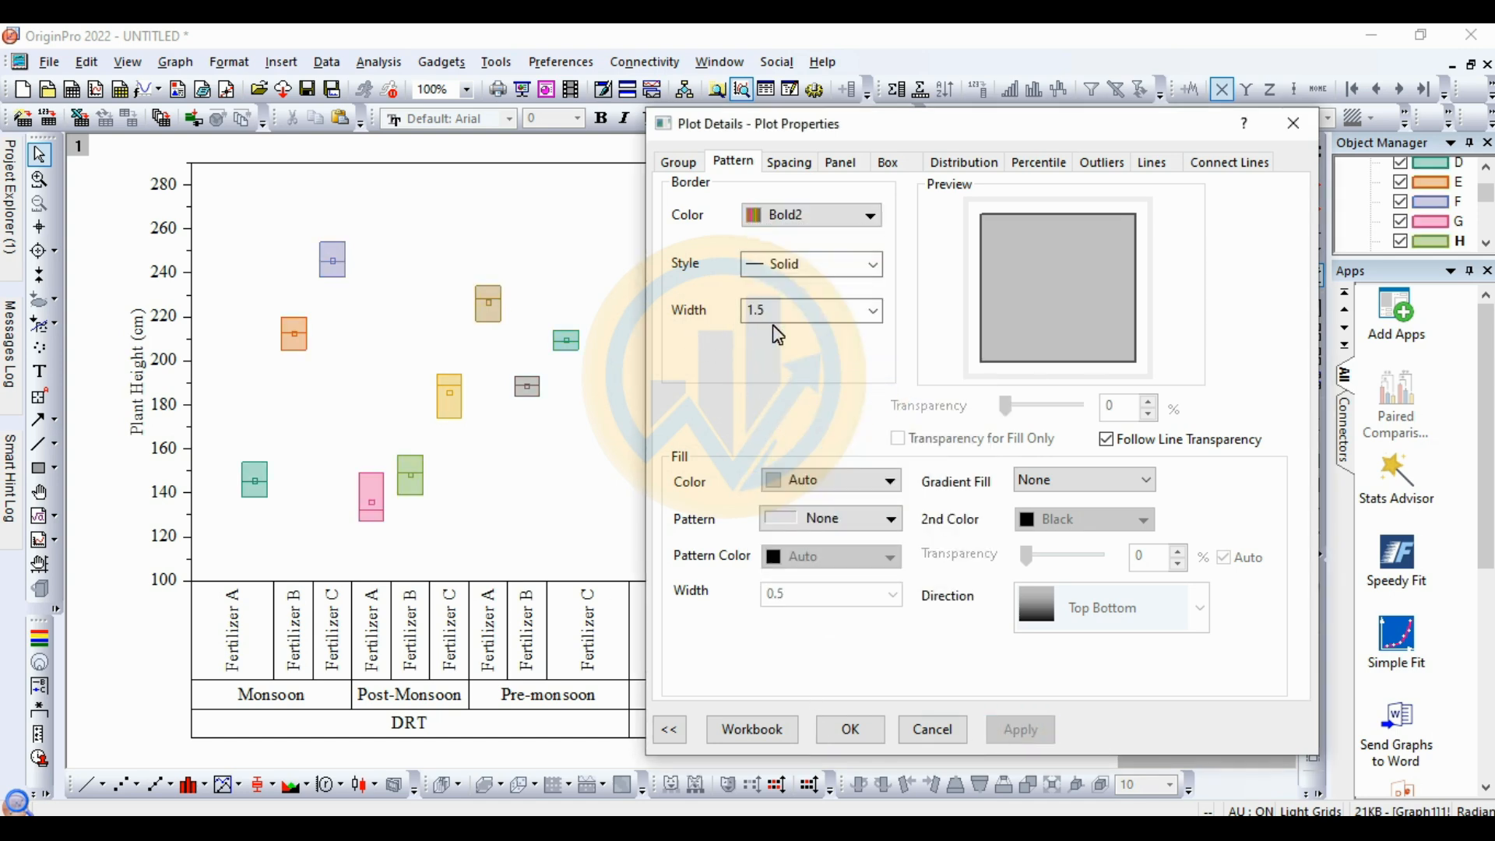
Set the border width of the boxes to 2 and apply it
left_click(872, 311)
left_click(760, 402)
type("2")
left_click(1035, 724)
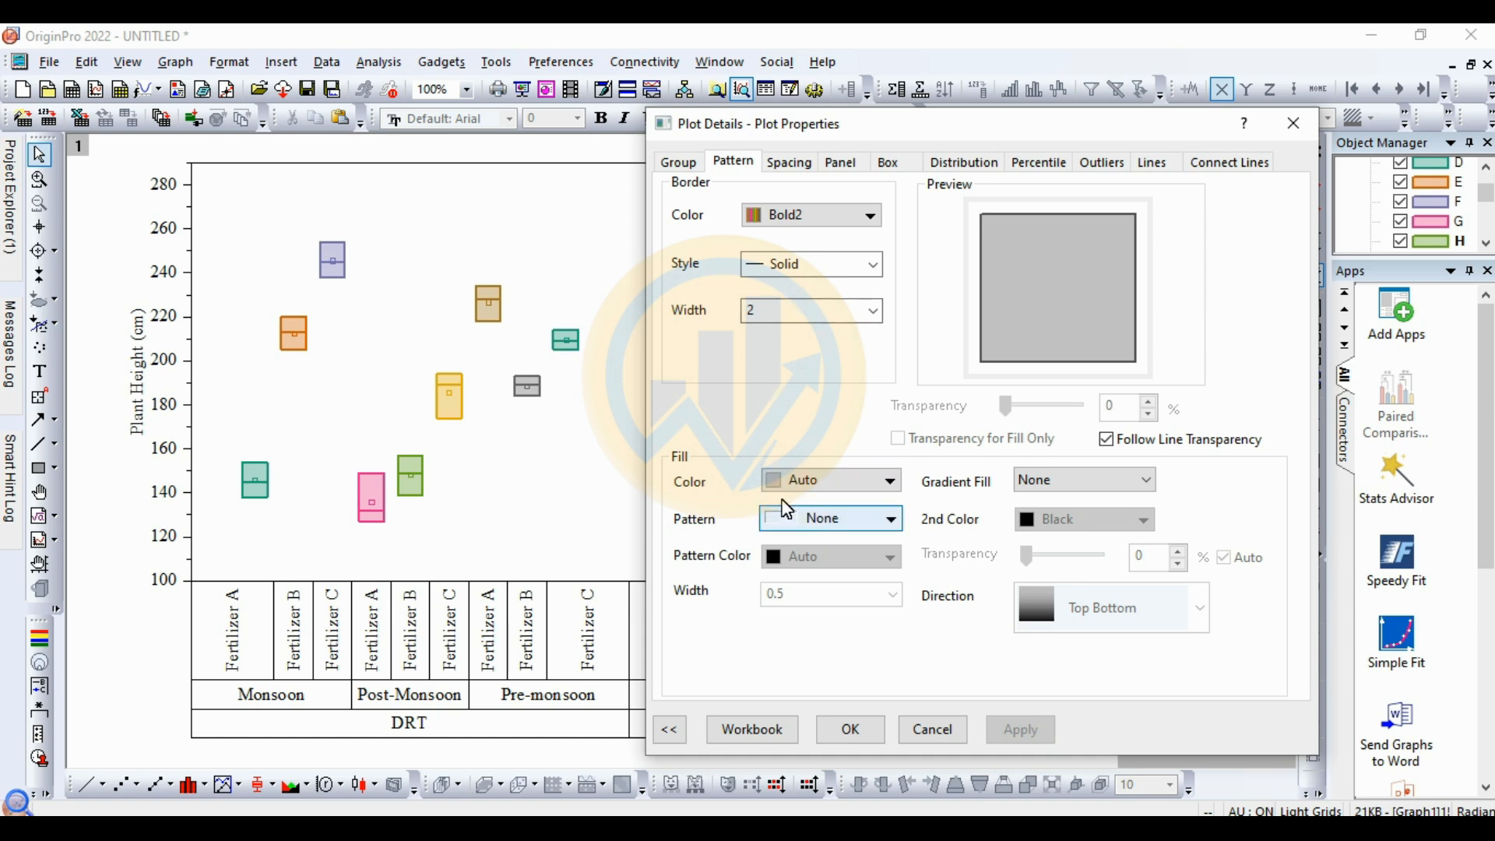
left_click(888, 481)
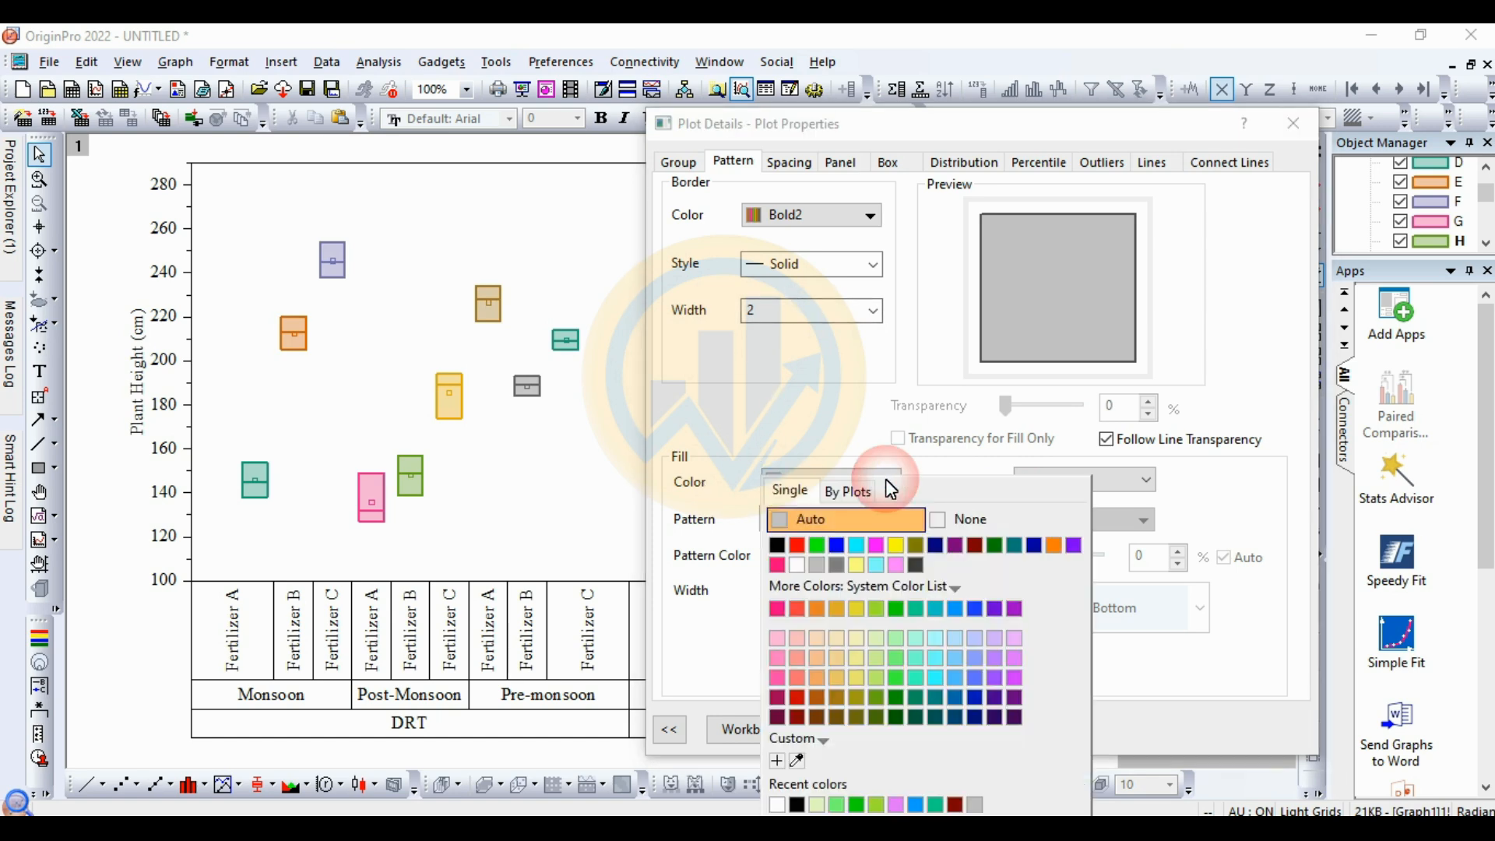
left_click(866, 491)
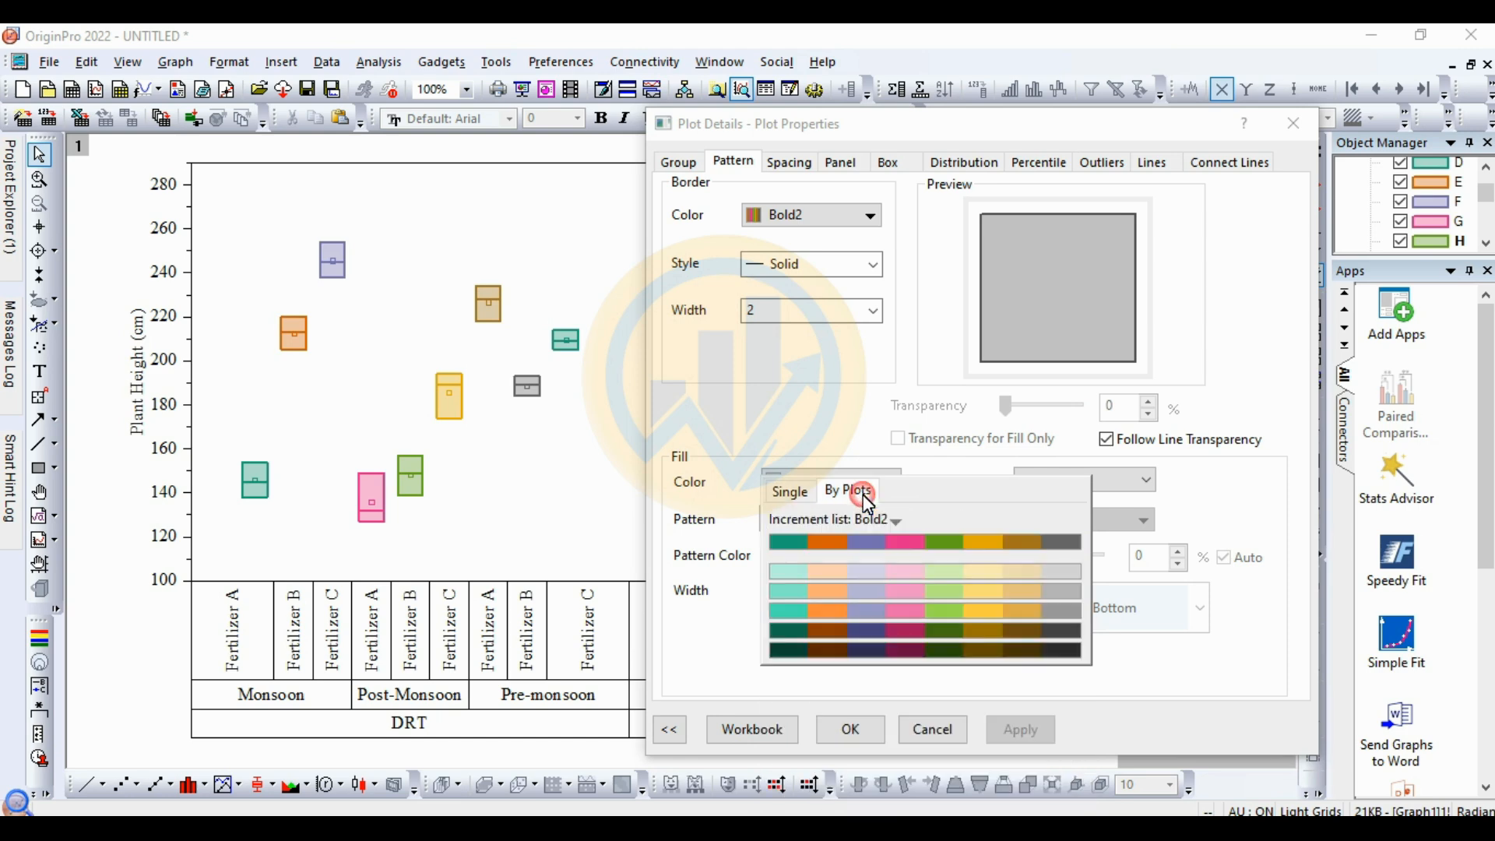
left_click(789, 490)
left_click(907, 379)
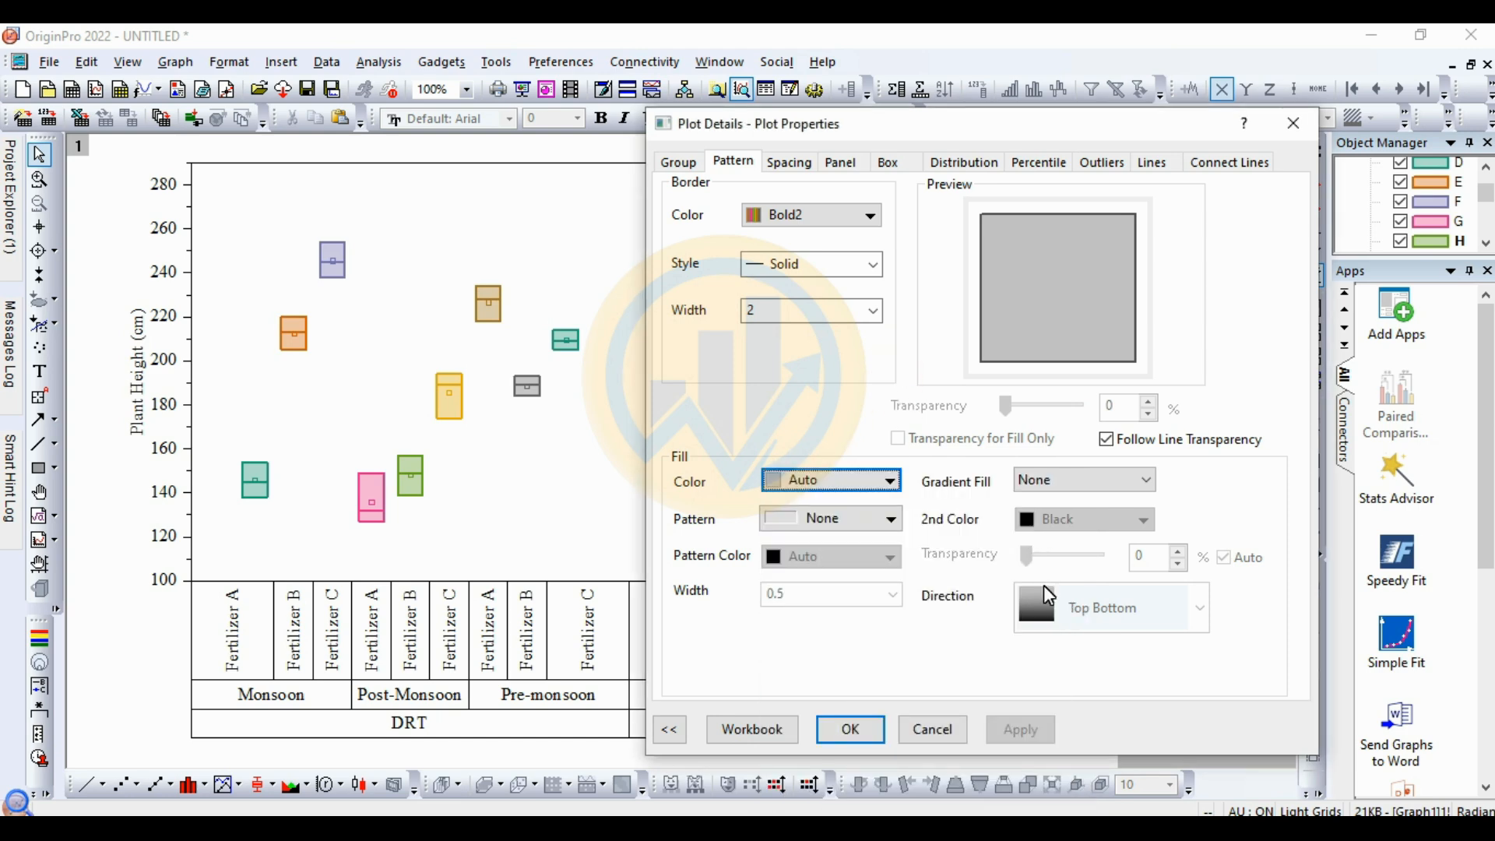
Set the box spacing to a 5% gap between subgroups and a 0% gap within subgroups, and apply it
left_click(798, 163)
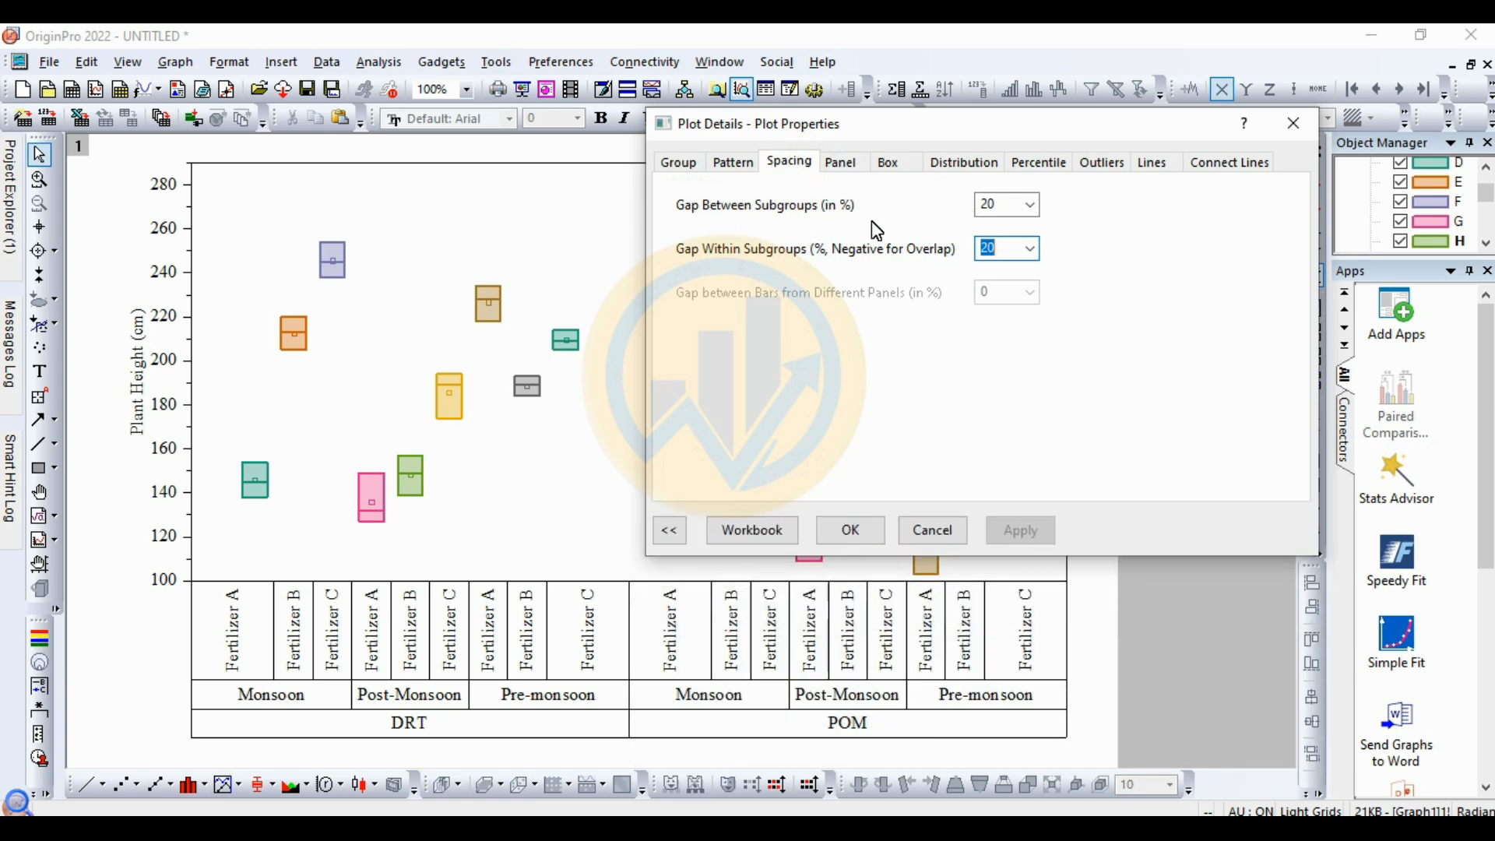
left_click(1031, 206)
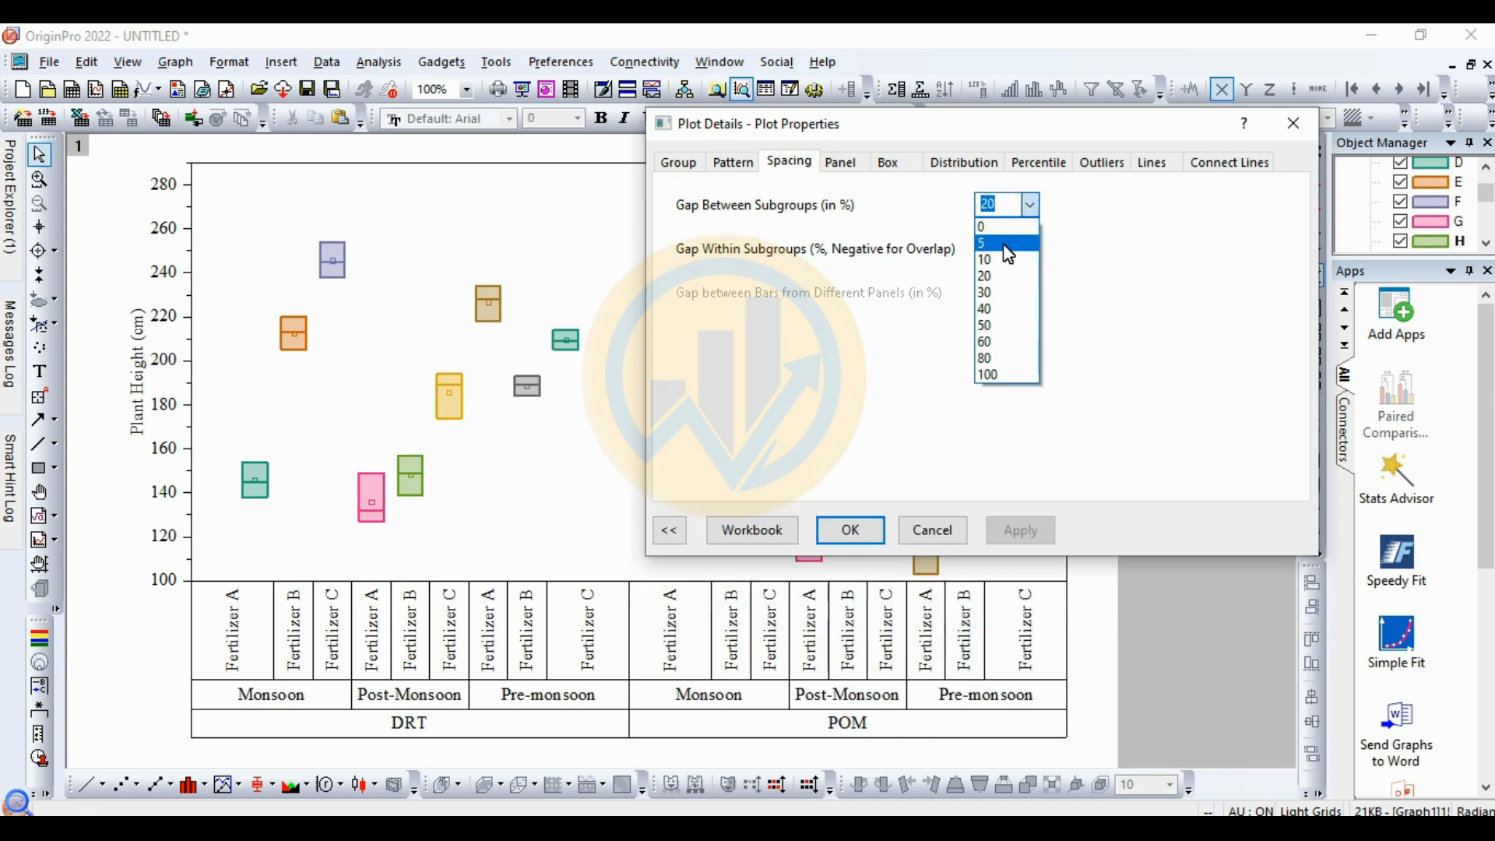
left_click(1004, 230)
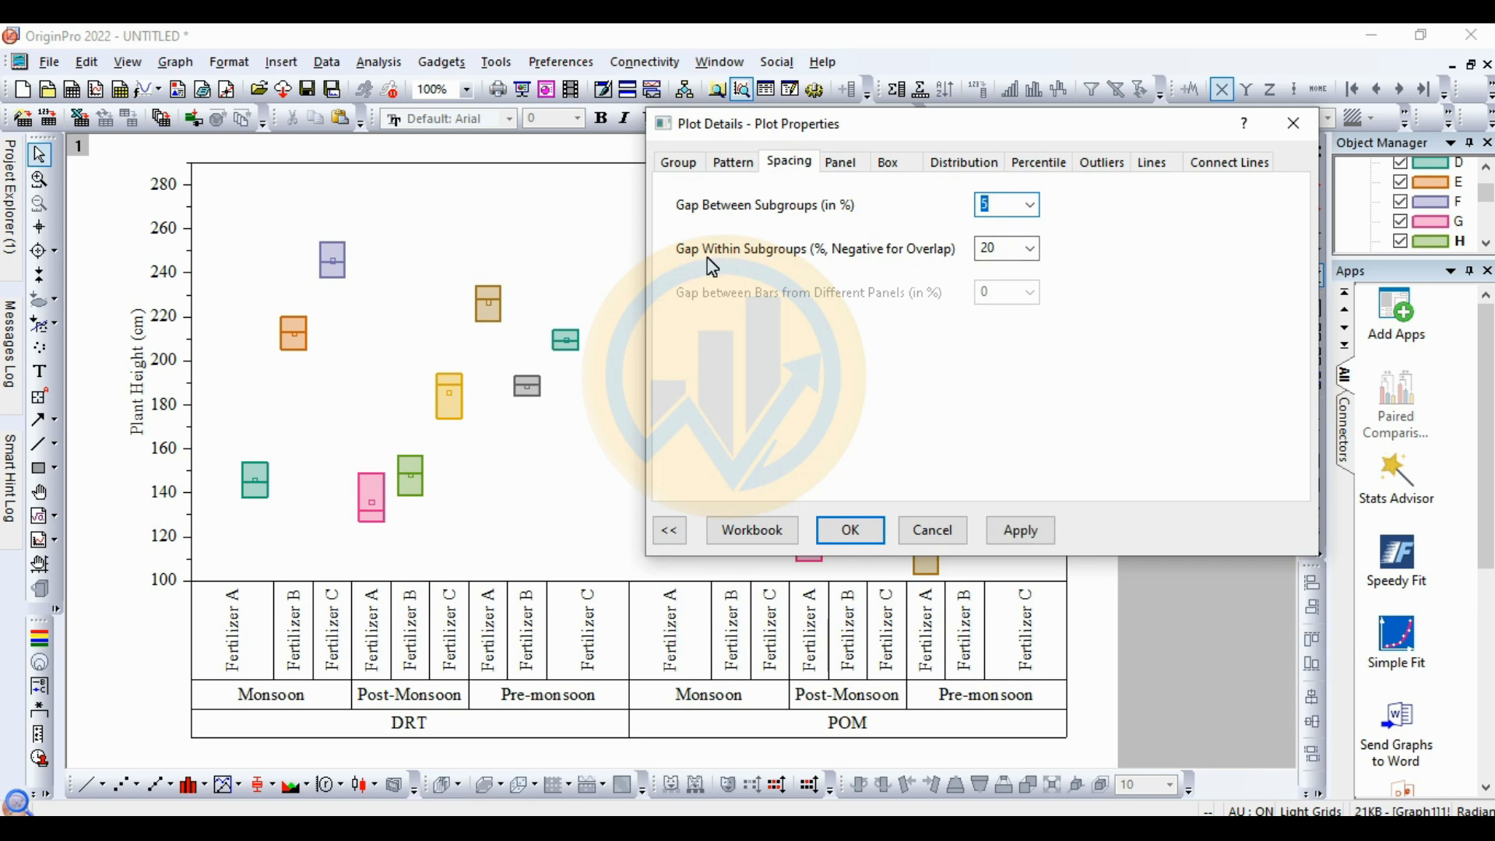
left_click(1030, 249)
left_click(991, 444)
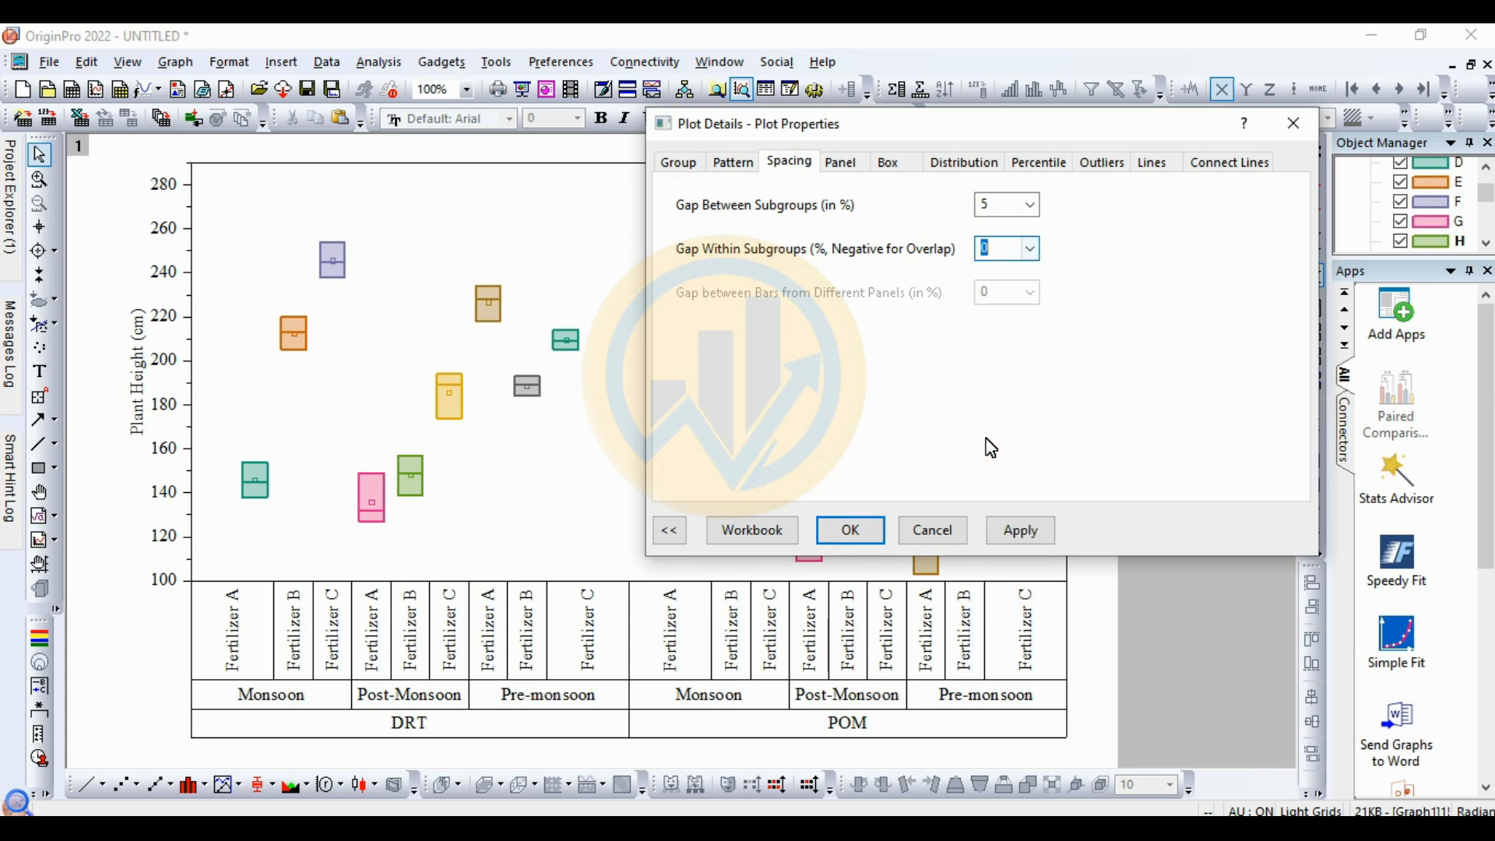
left_click(1020, 531)
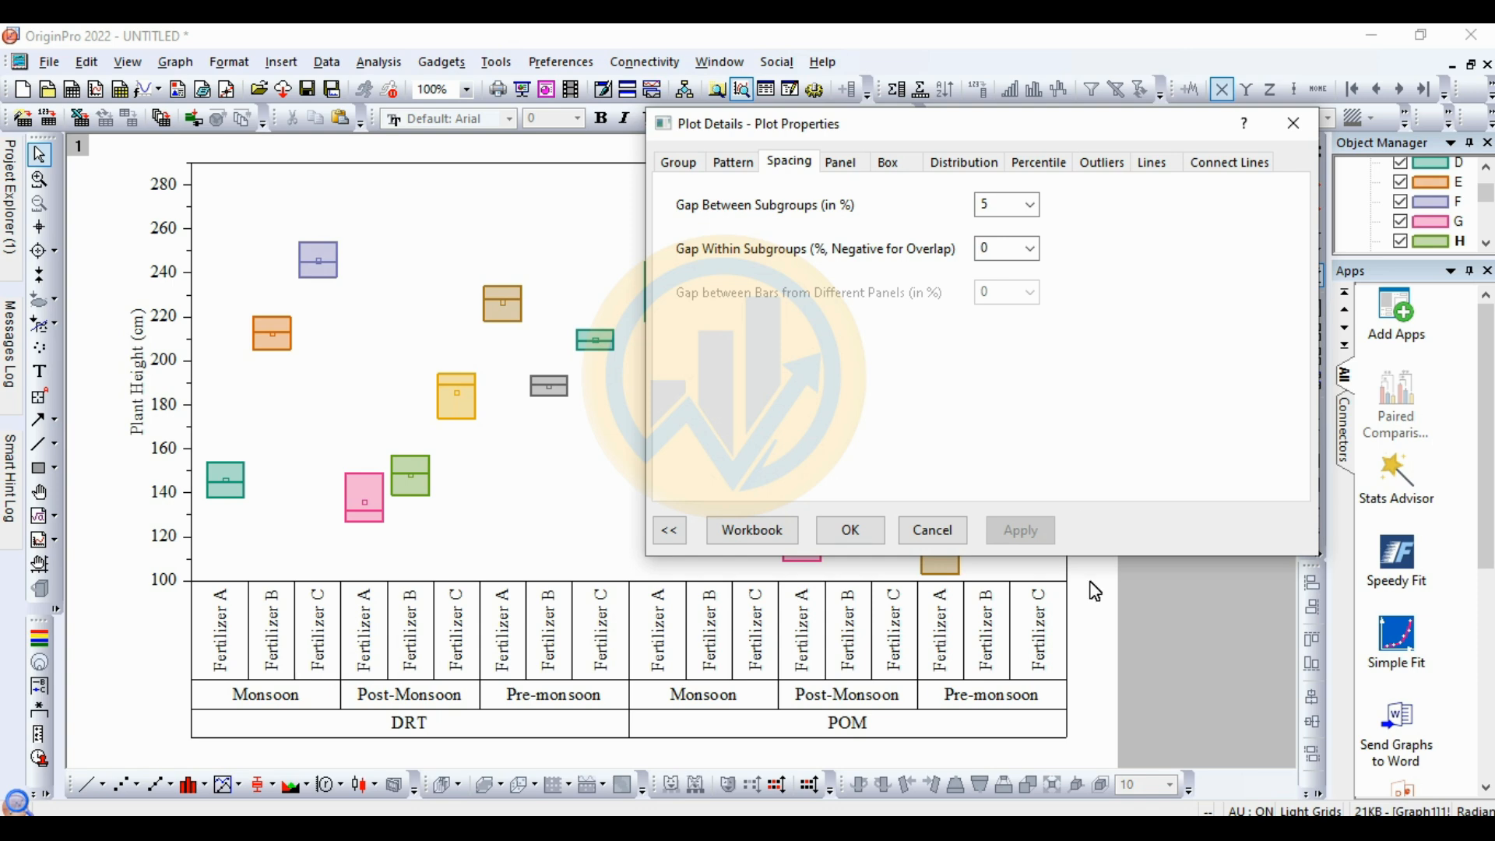
Keep Box as the plot type, set the whisker range to SD with a coefficient of 2, and apply it
left_click(843, 162)
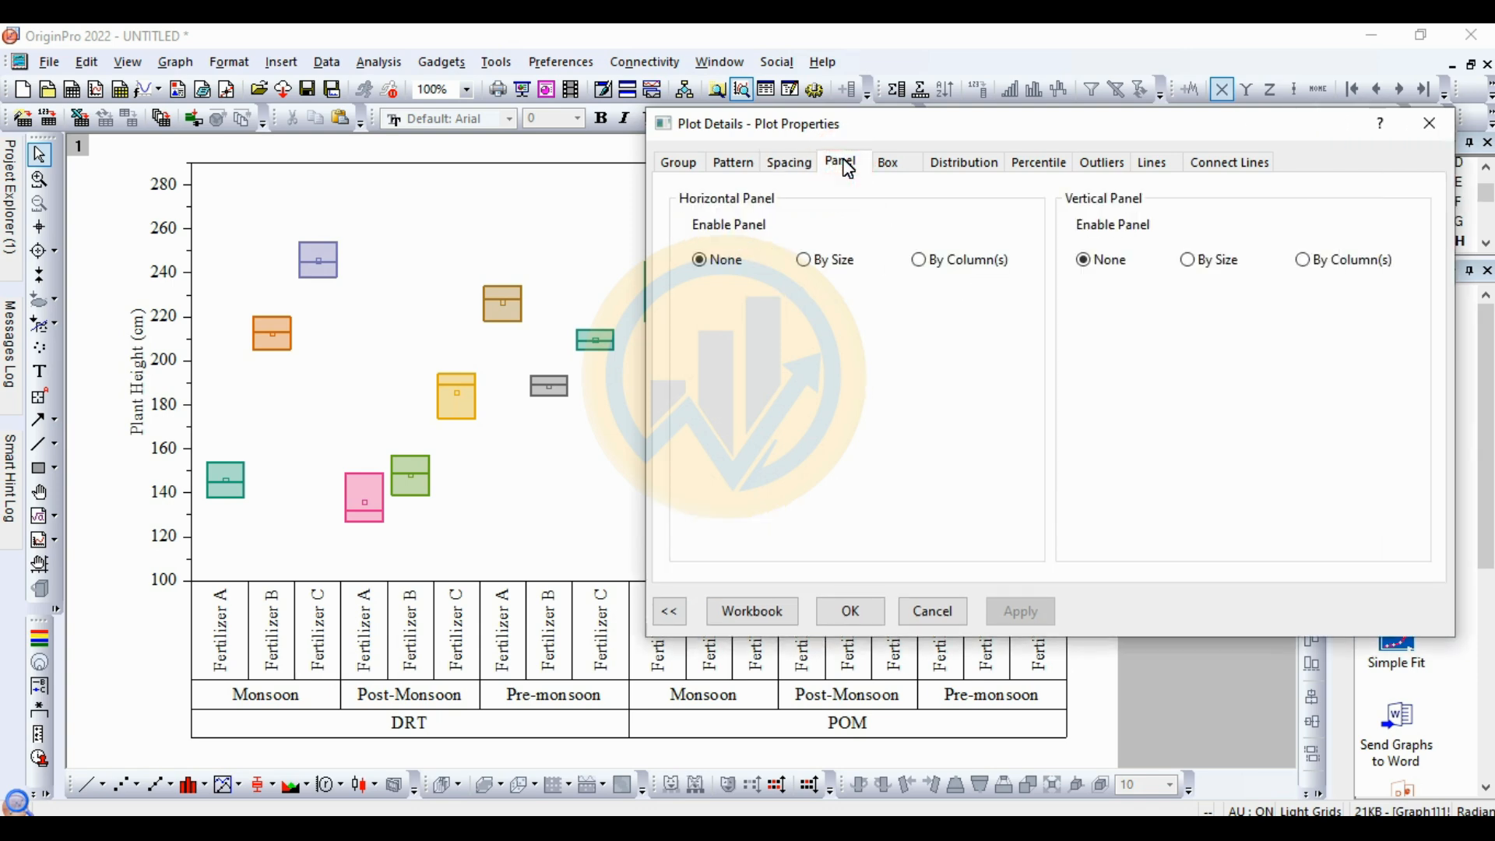
left_click(907, 173)
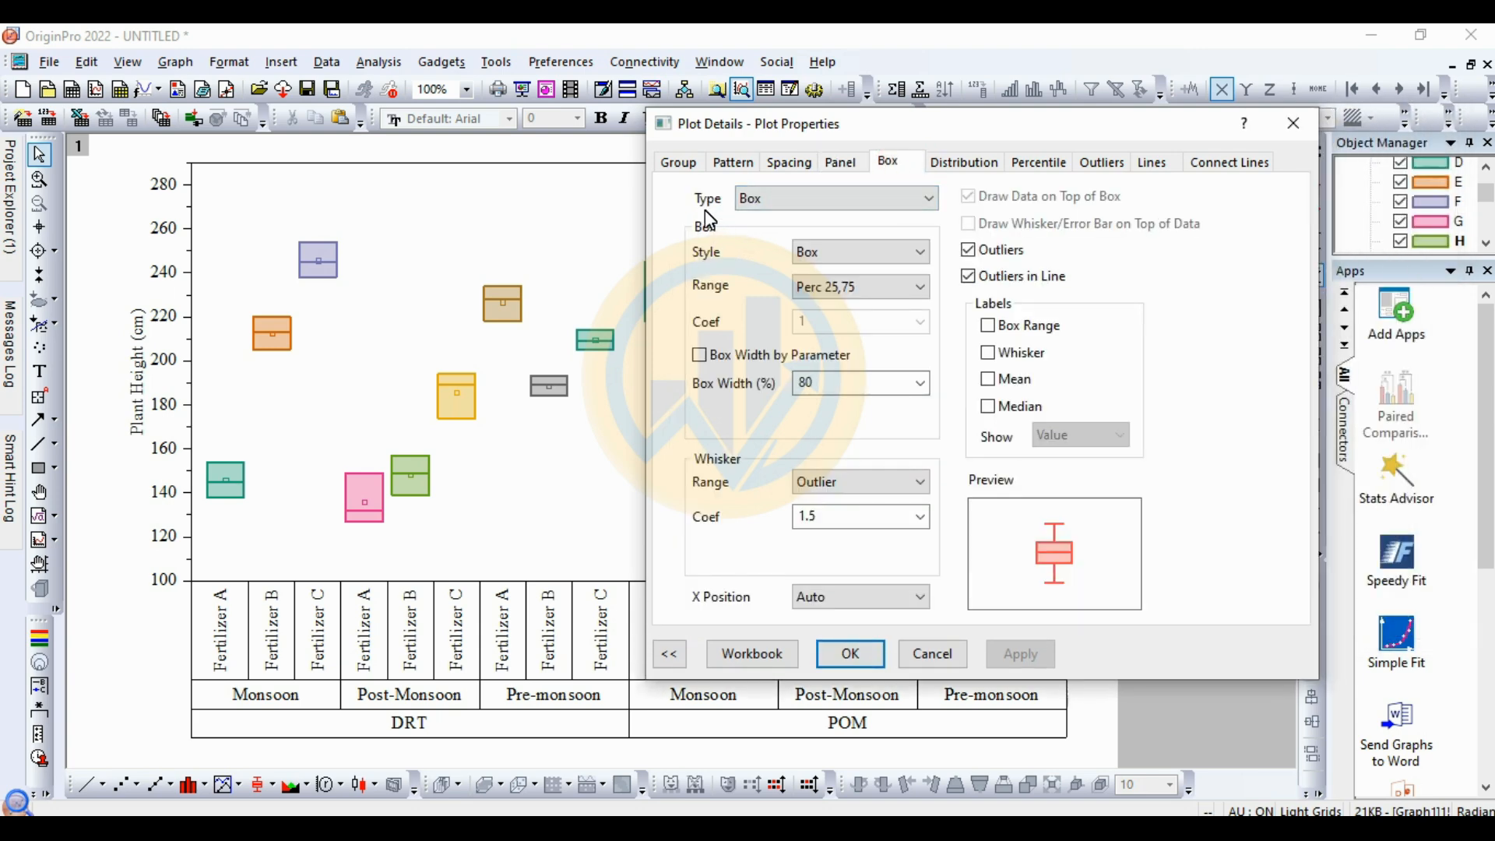
left_click(831, 204)
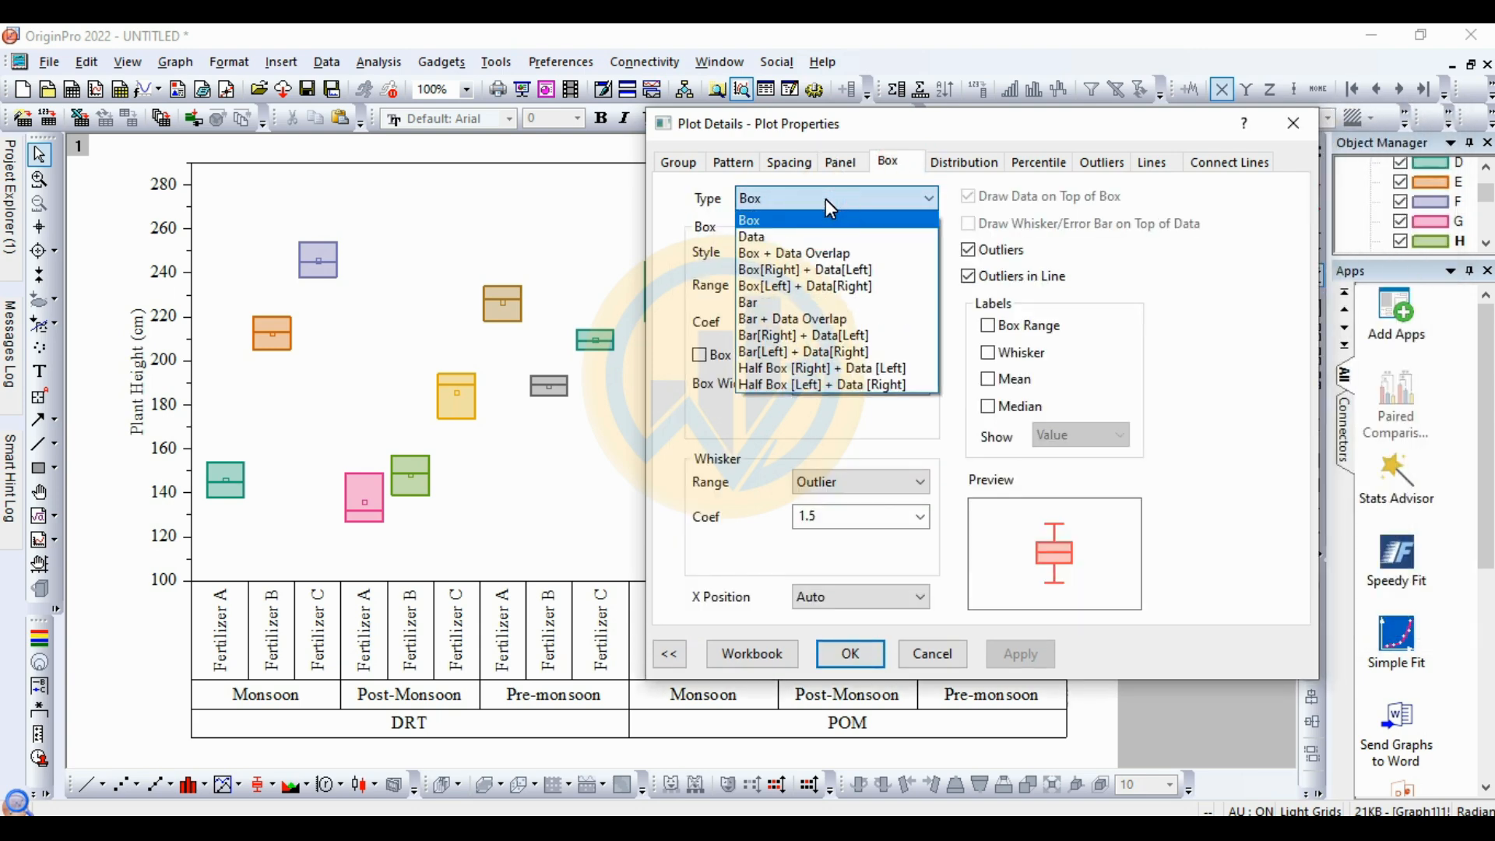
left_click(761, 223)
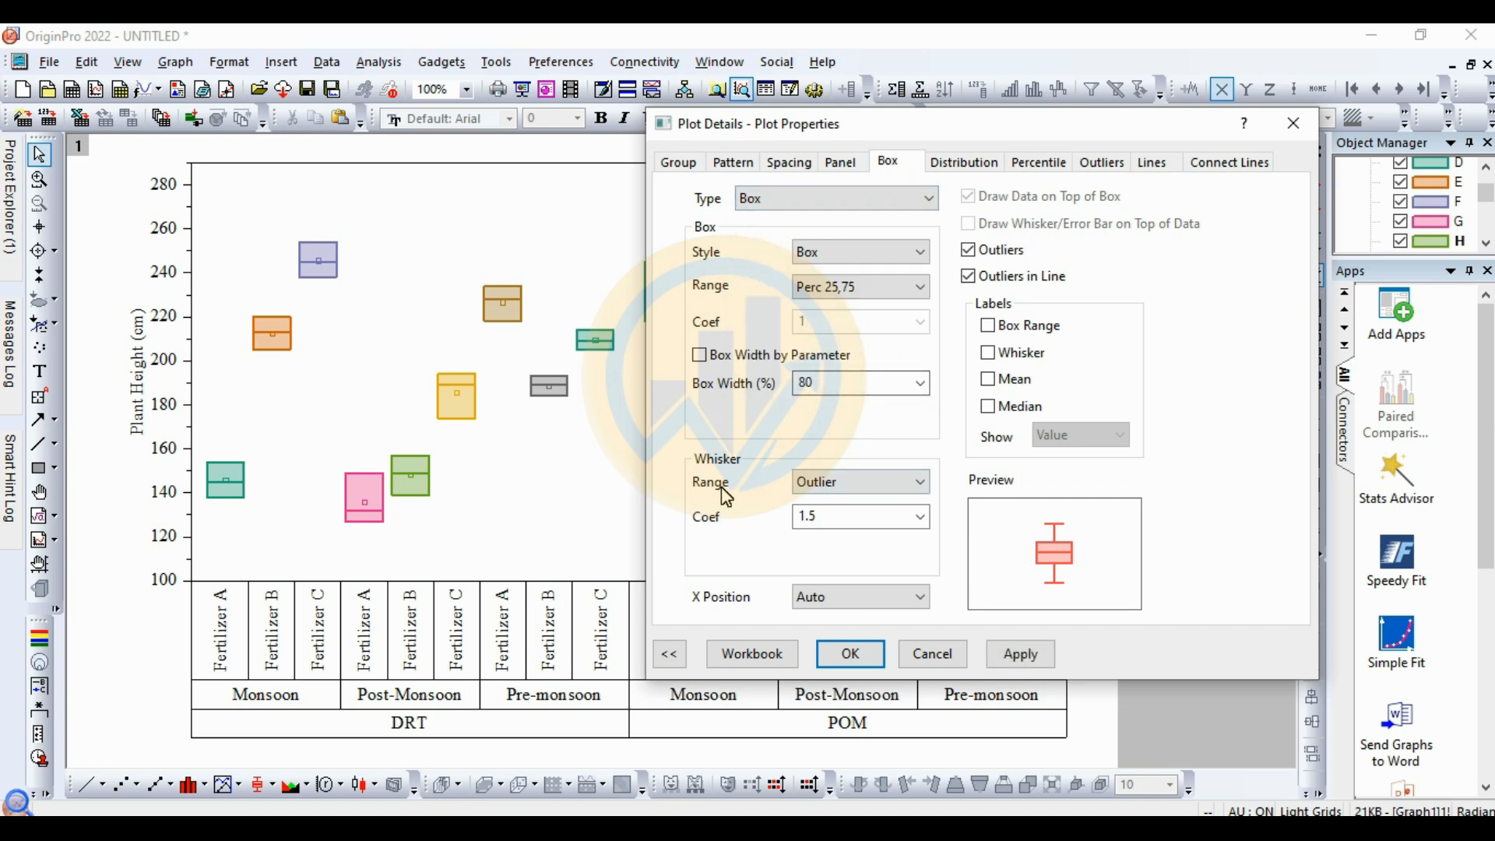
left_click(900, 496)
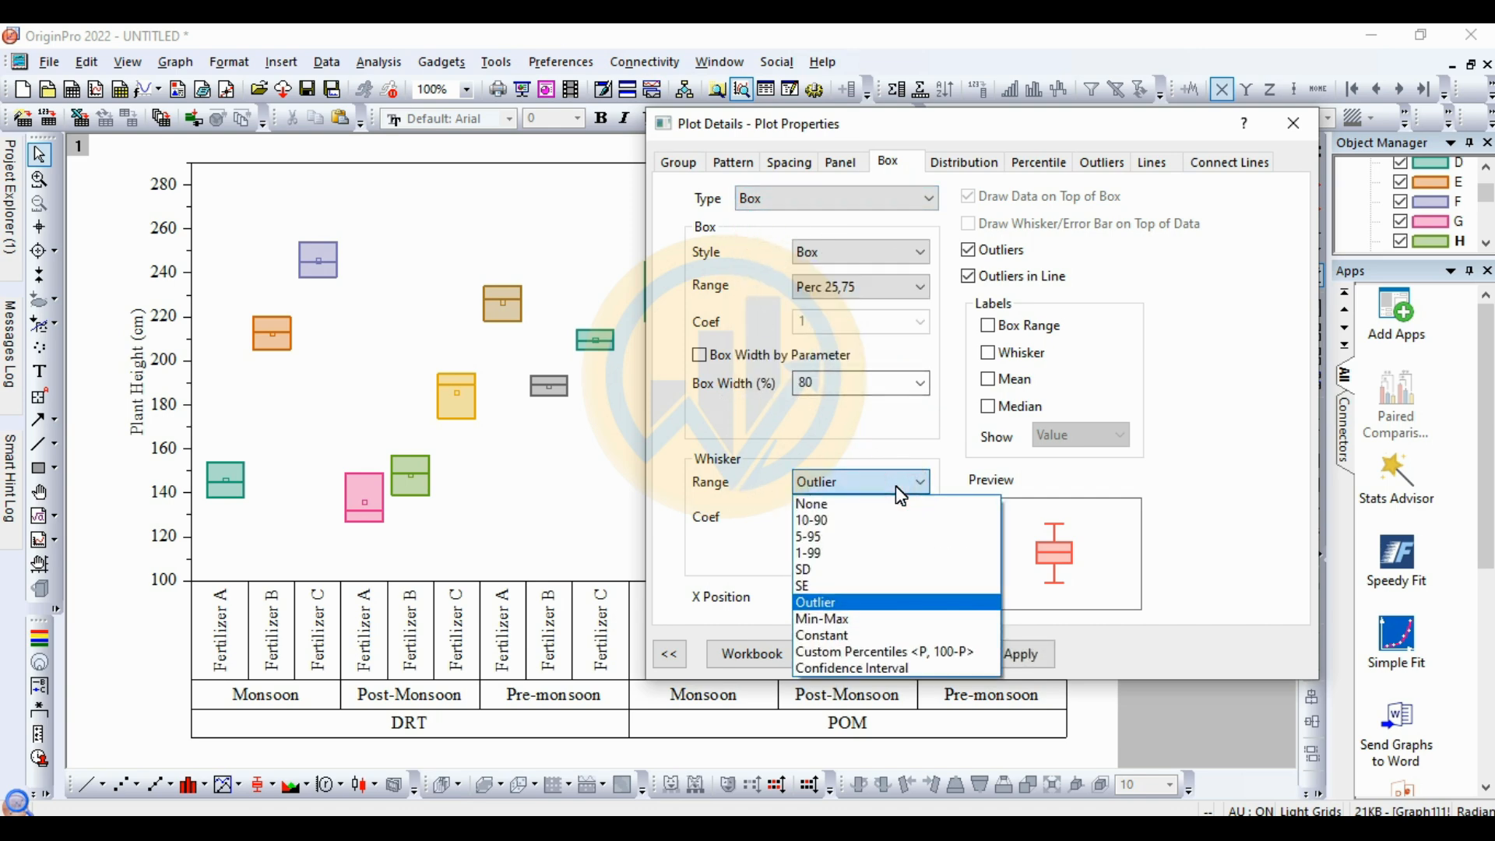
left_click(828, 572)
left_click(929, 518)
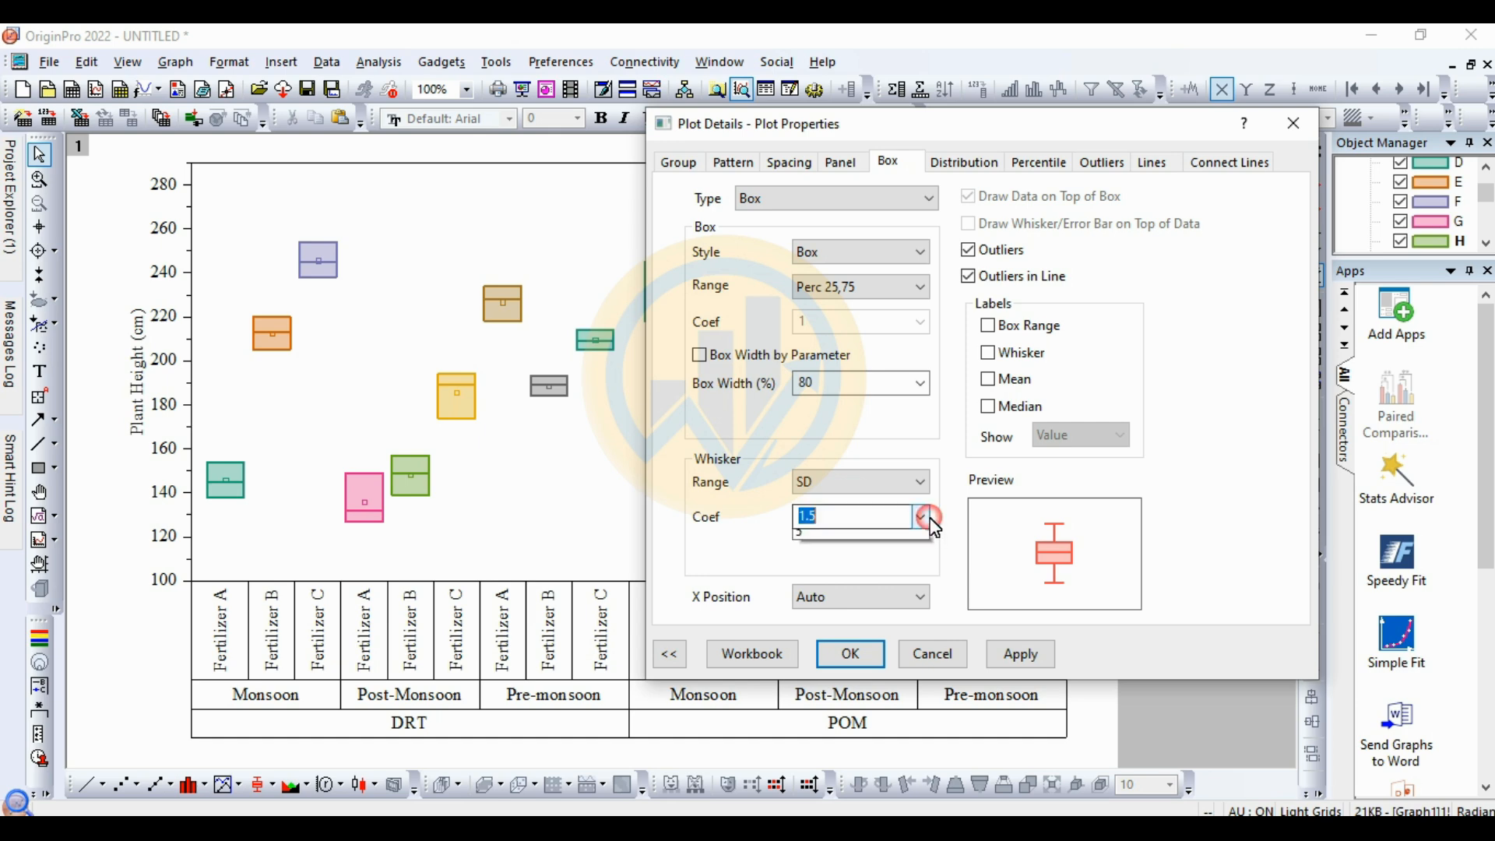
left_click(838, 588)
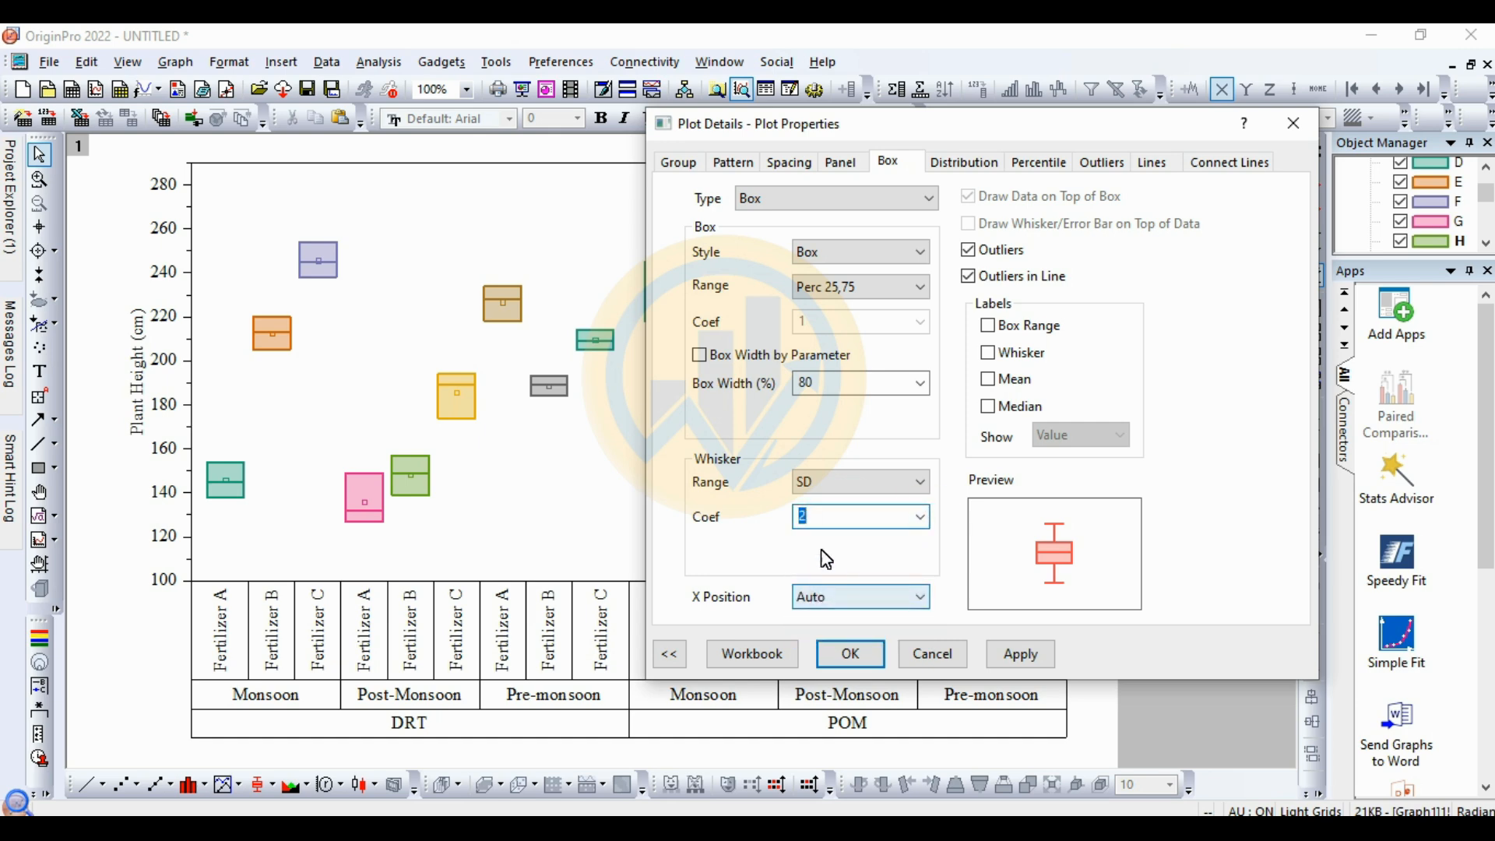
left_click(1020, 654)
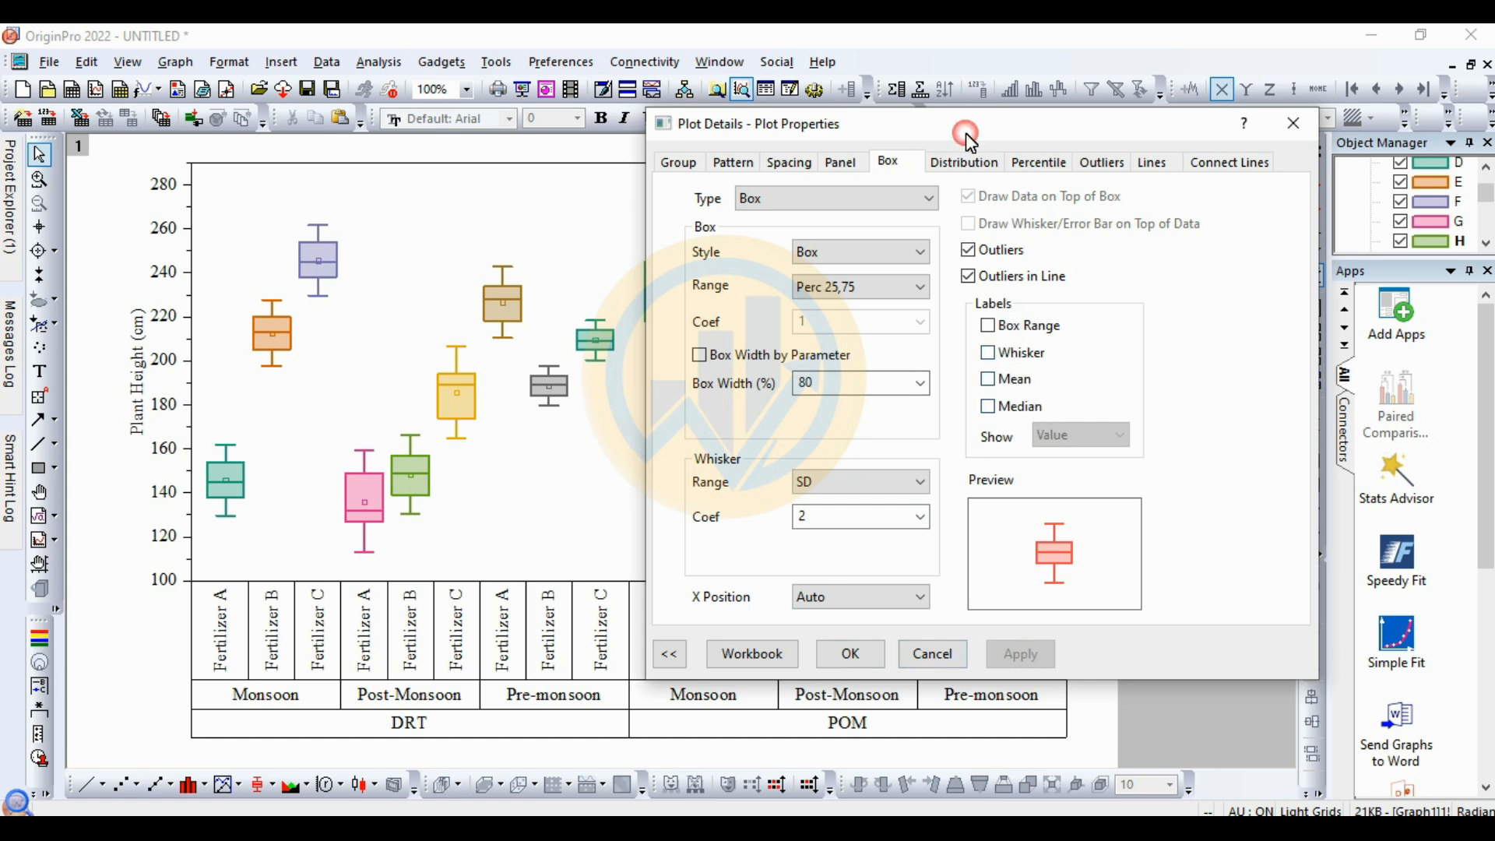
Try value labels on the whiskers of the boxes, and deselect them again
left_click_drag(960, 129, 1114, 139)
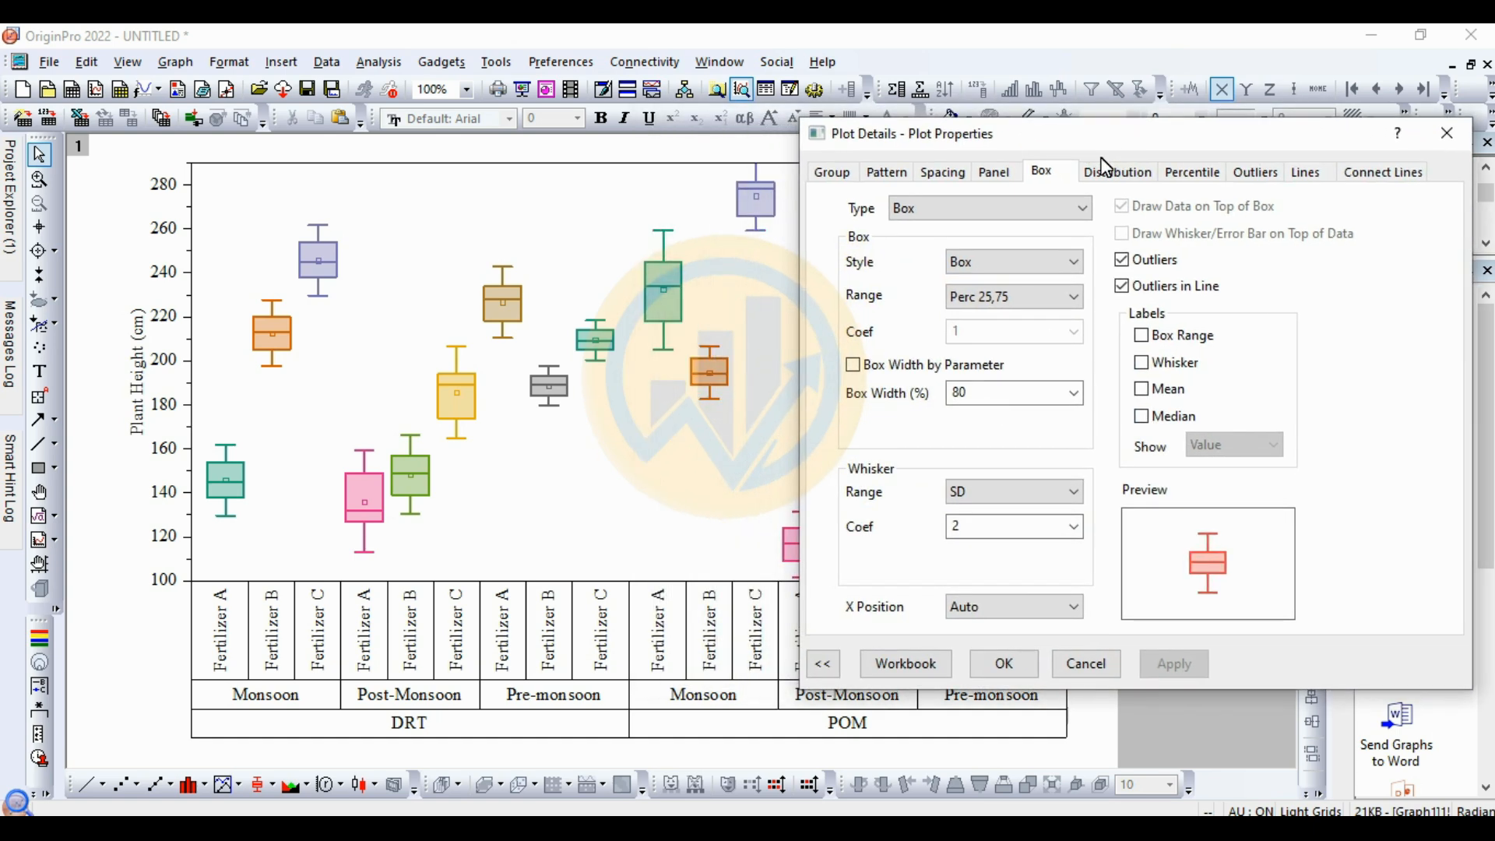
left_click(1140, 362)
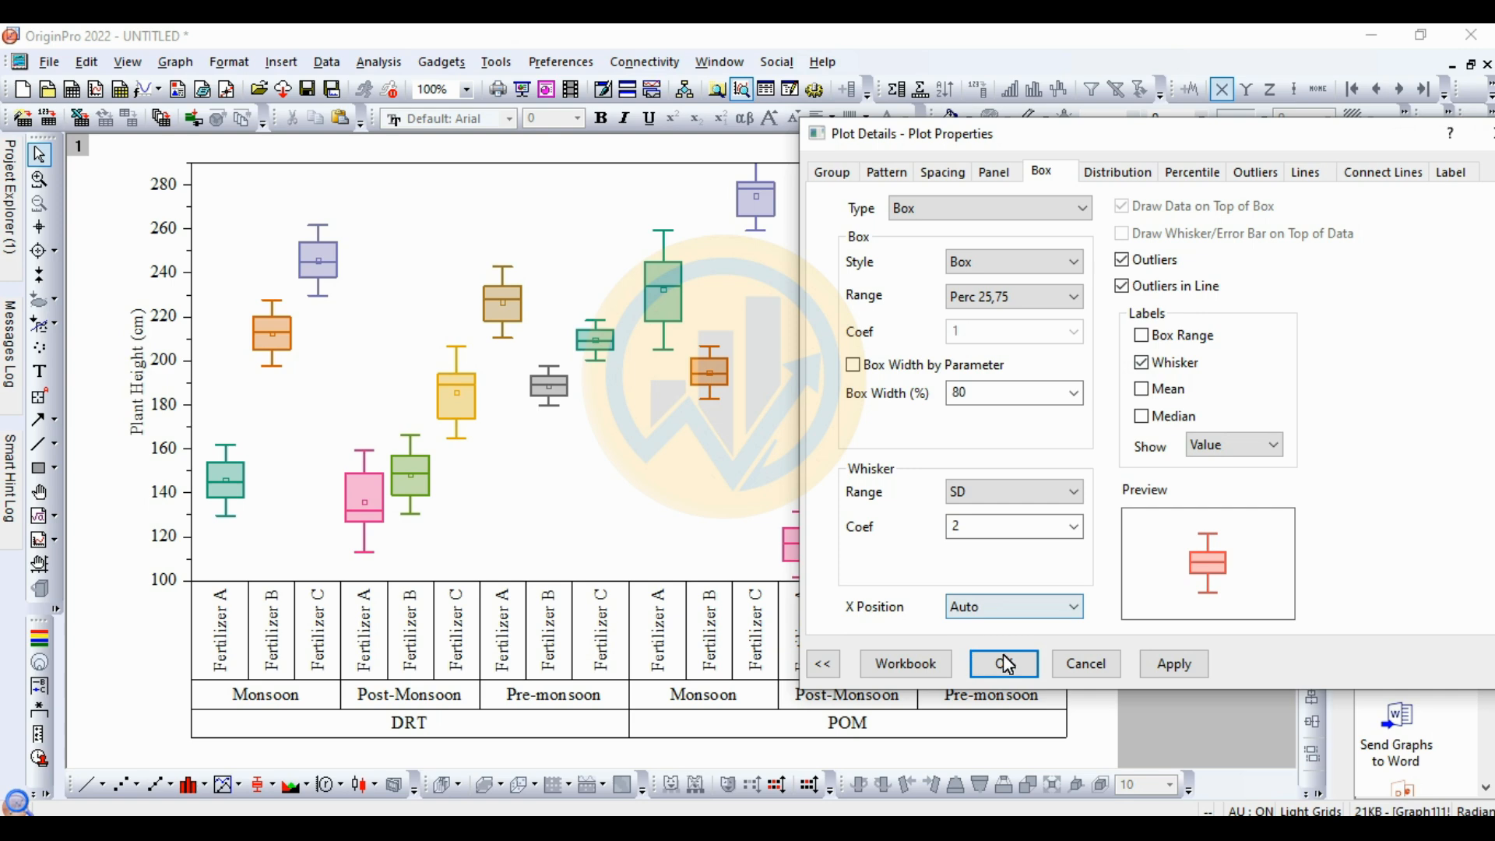
left_click(1173, 664)
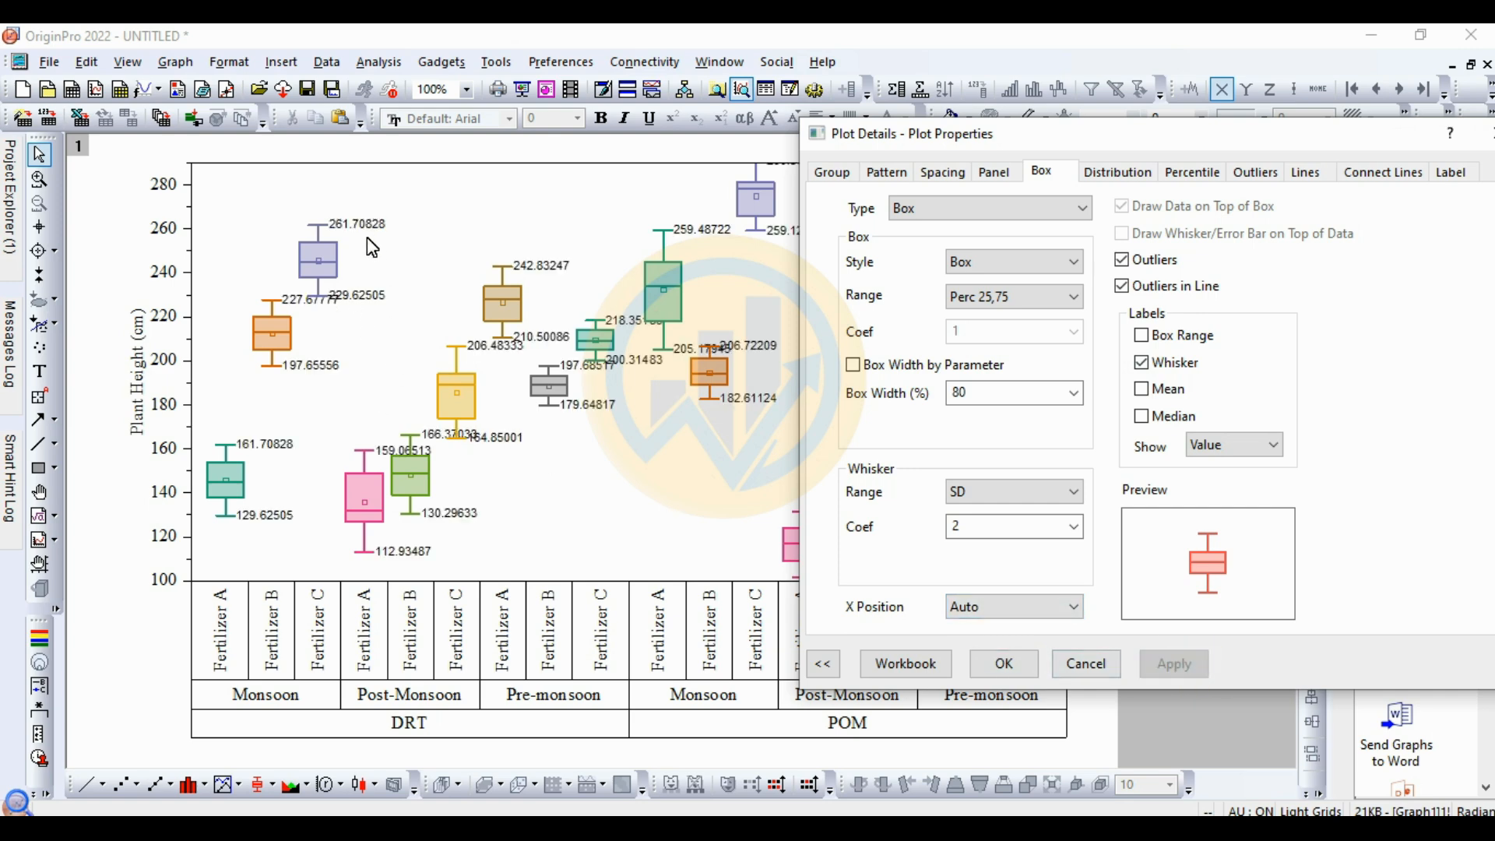
left_click(1141, 363)
Try value labels for the mean of each box, and remove them again
left_click(1141, 390)
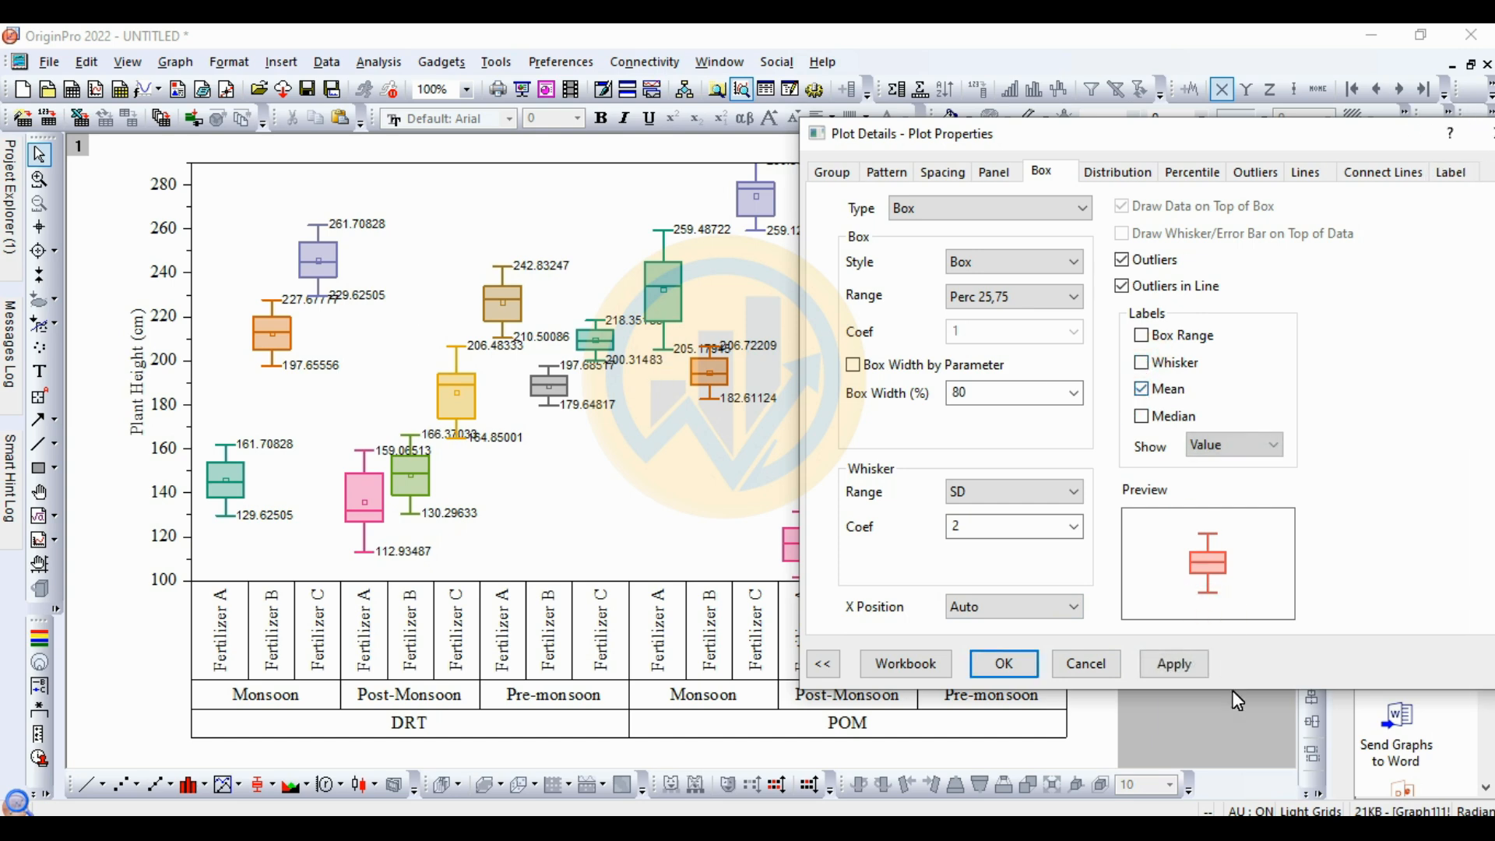
left_click(1188, 671)
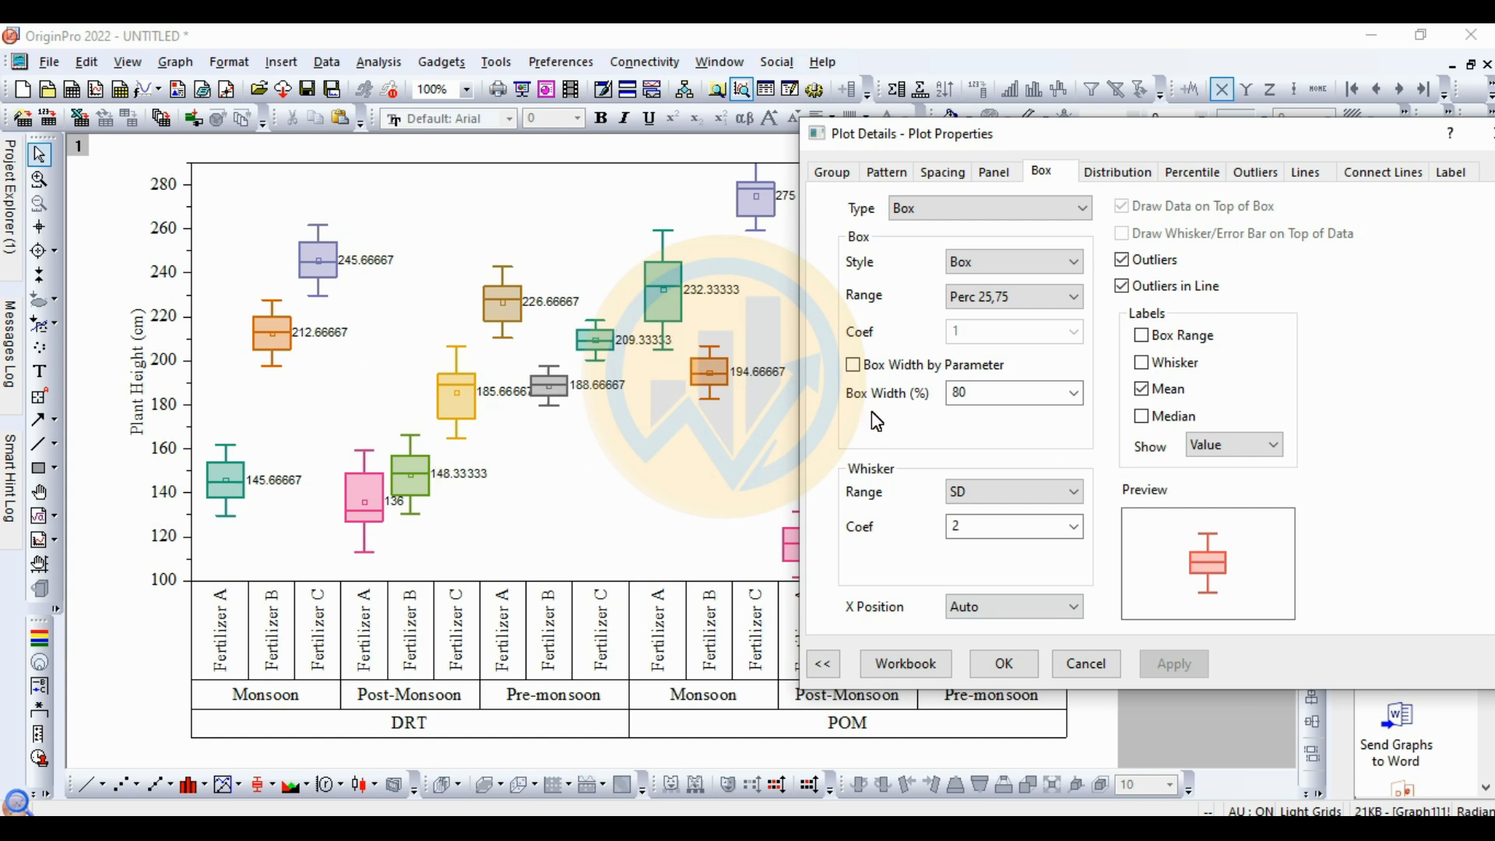
left_click(1142, 389)
left_click(1180, 660)
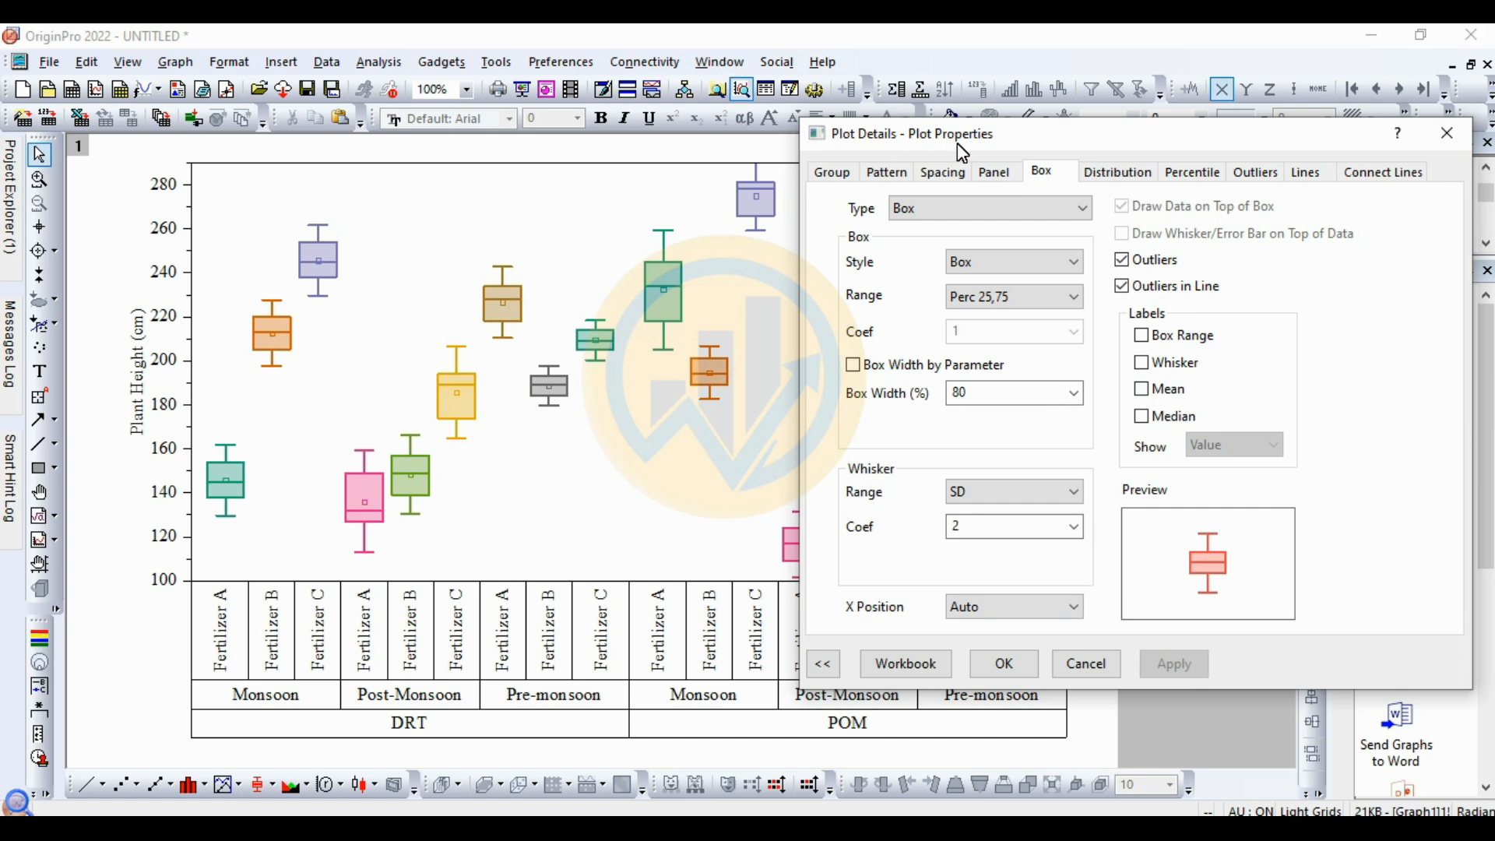
Change the mean symbol of the boxes to a solid square at size 8 and apply it
left_click(1107, 175)
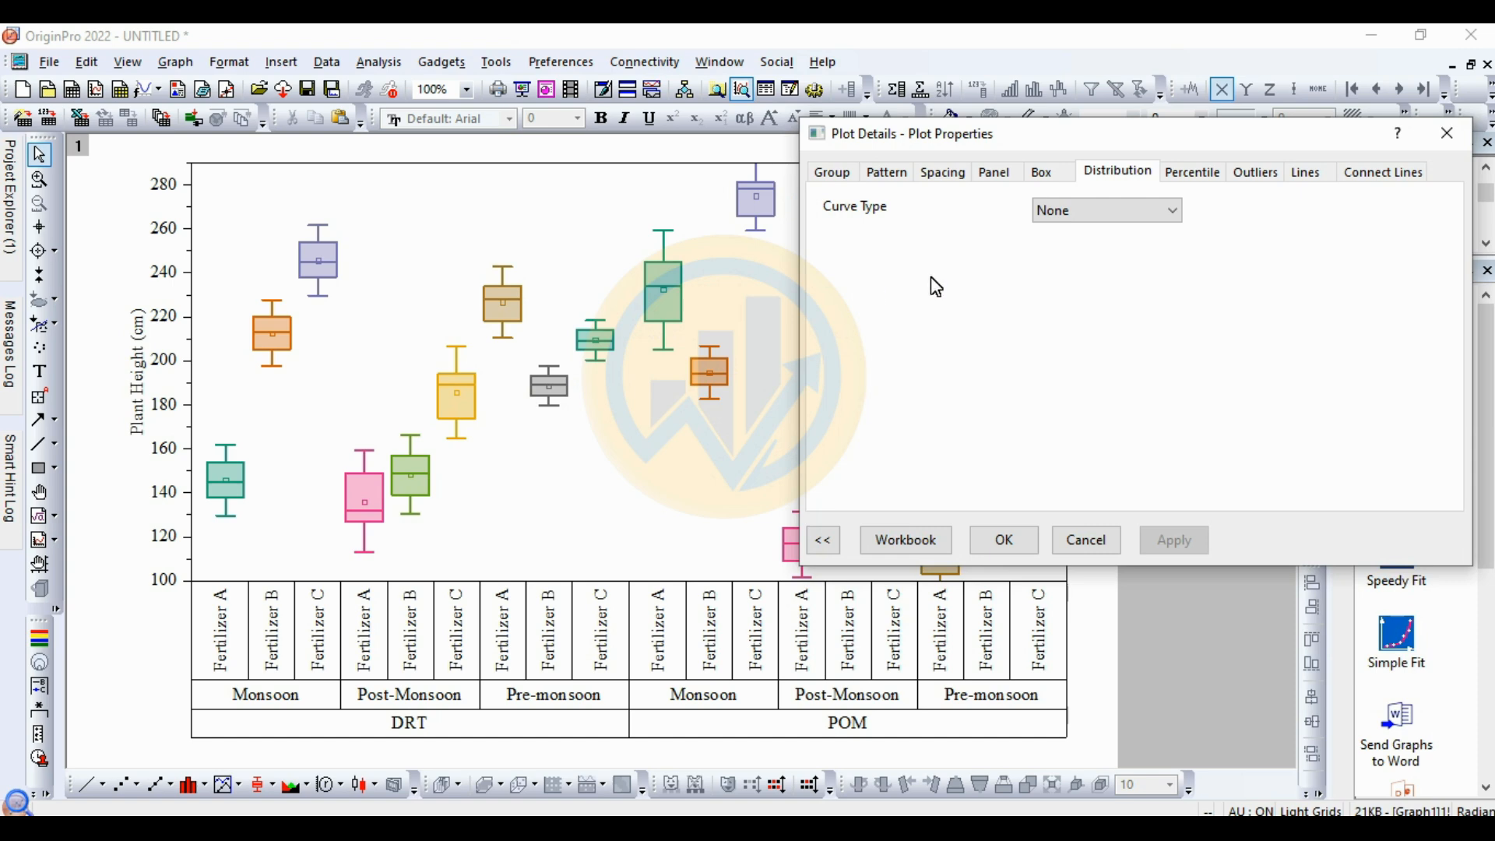
left_click(1194, 170)
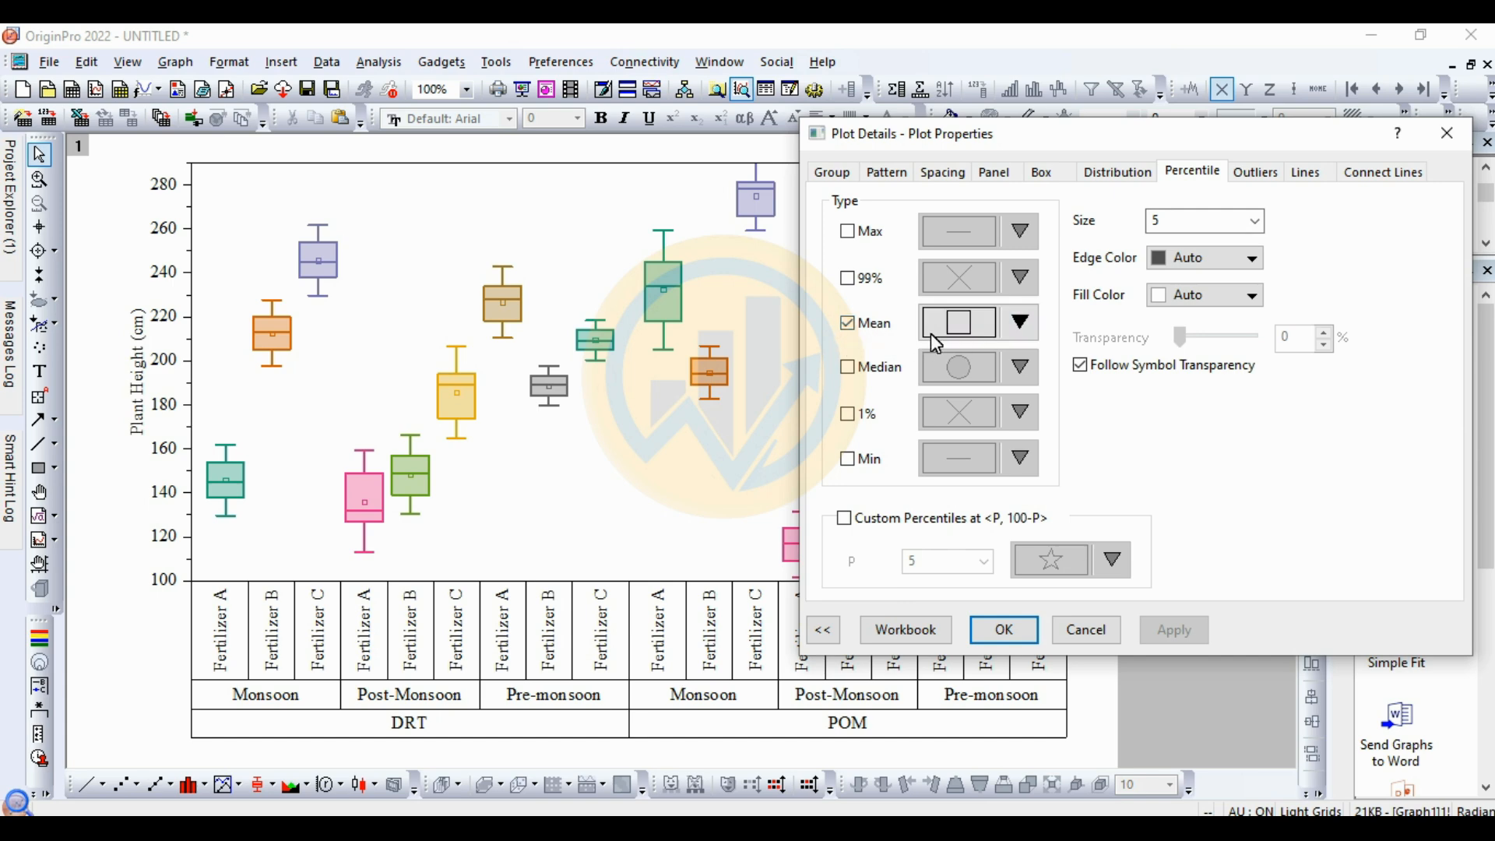
left_click(1026, 321)
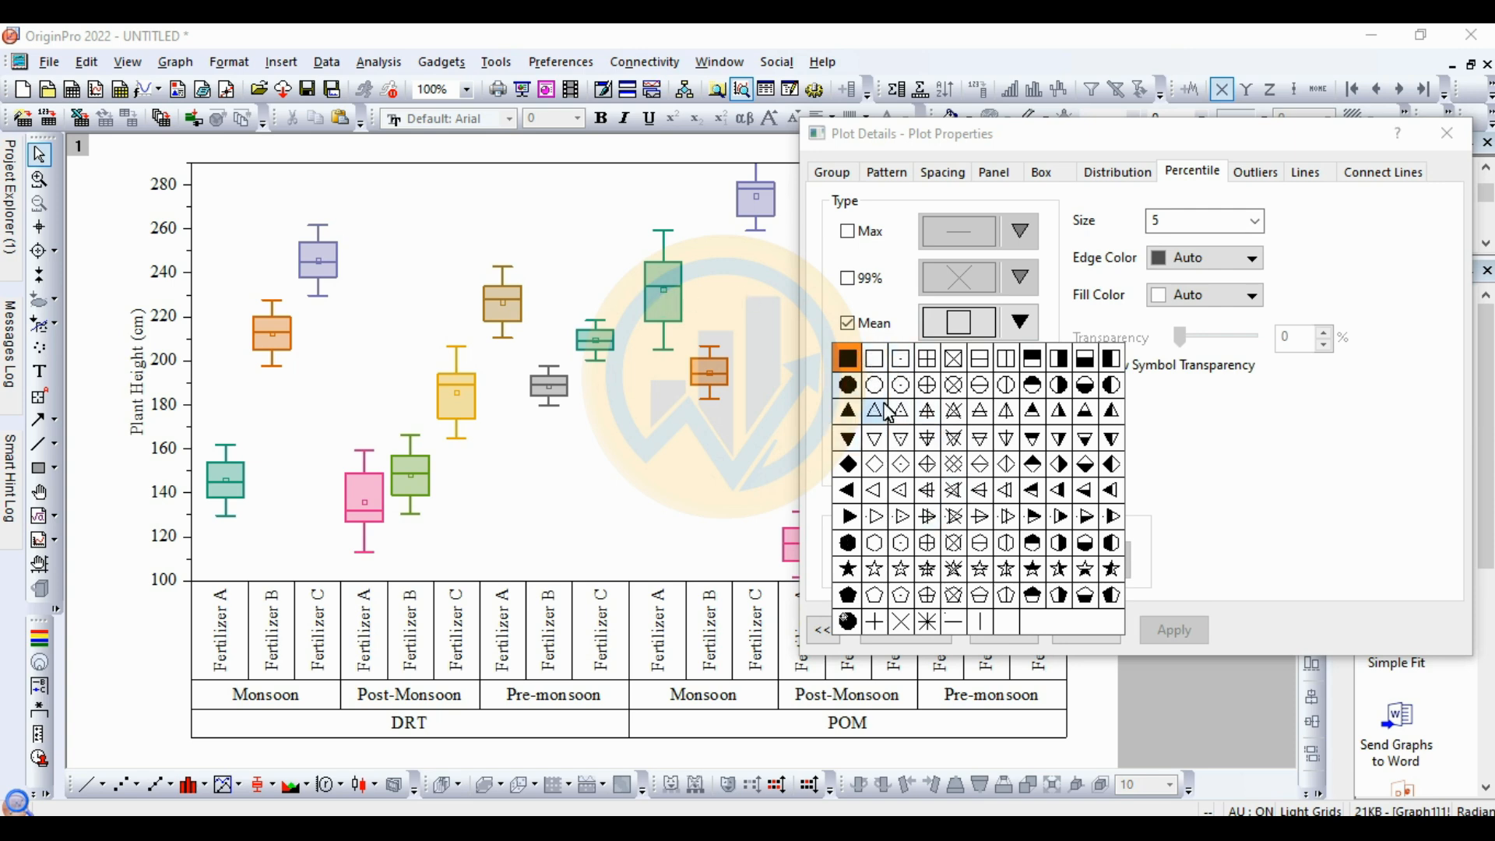
left_click(846, 358)
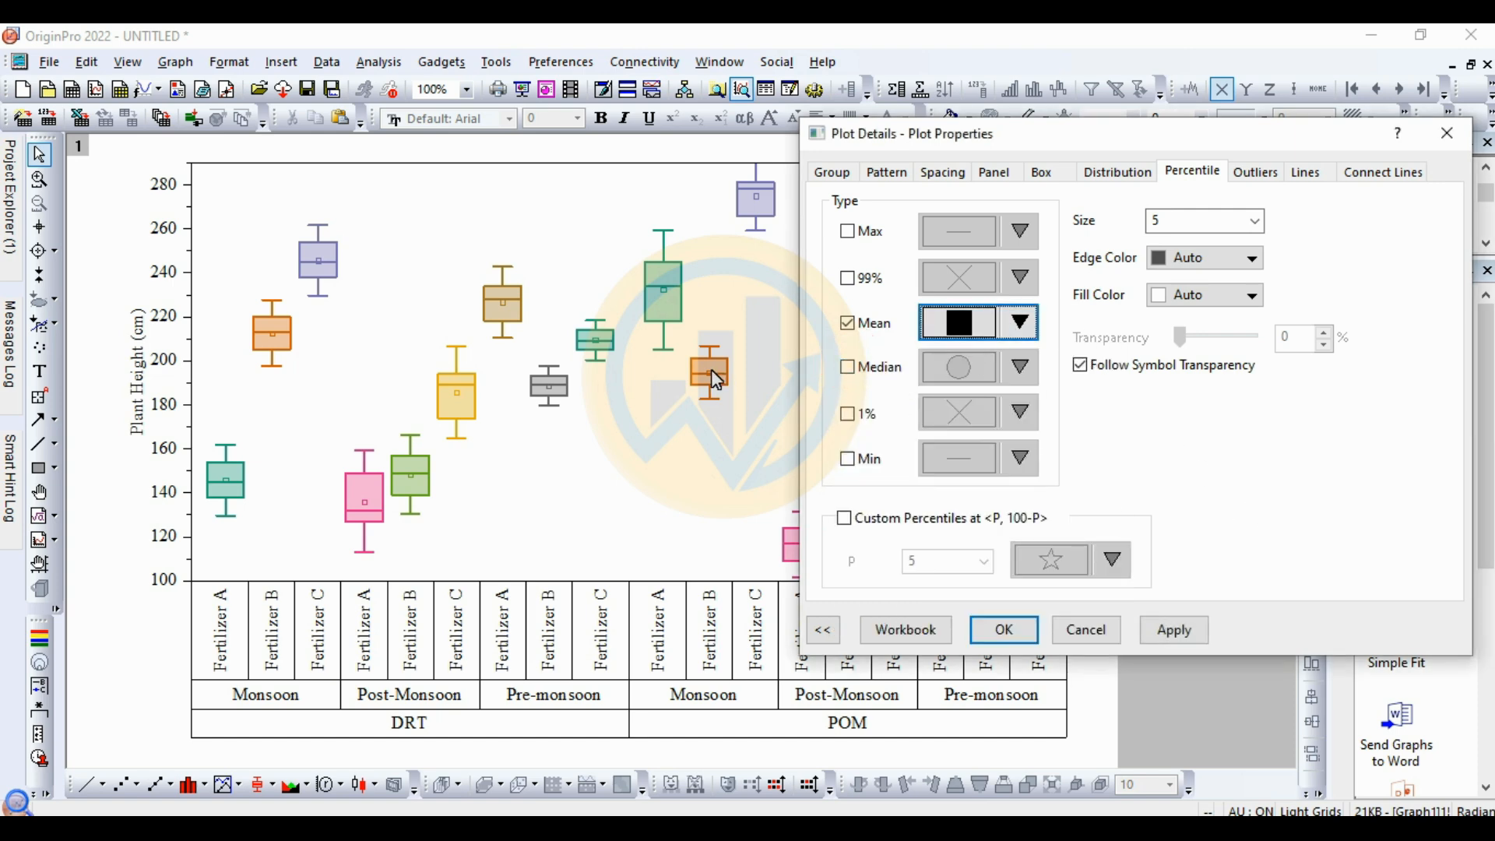
left_click(1258, 221)
left_click(1172, 308)
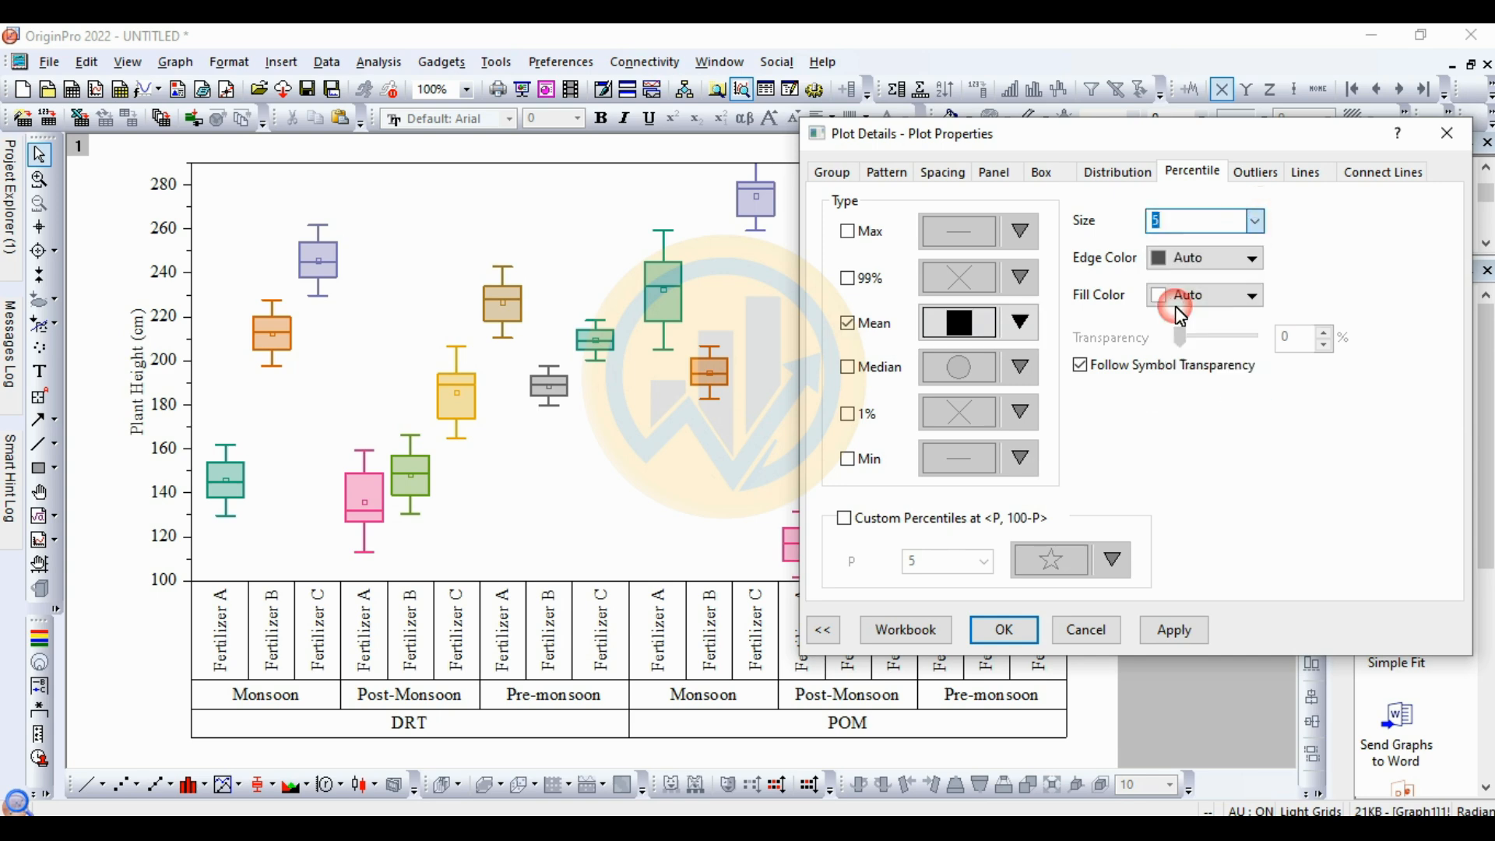
left_click(1172, 629)
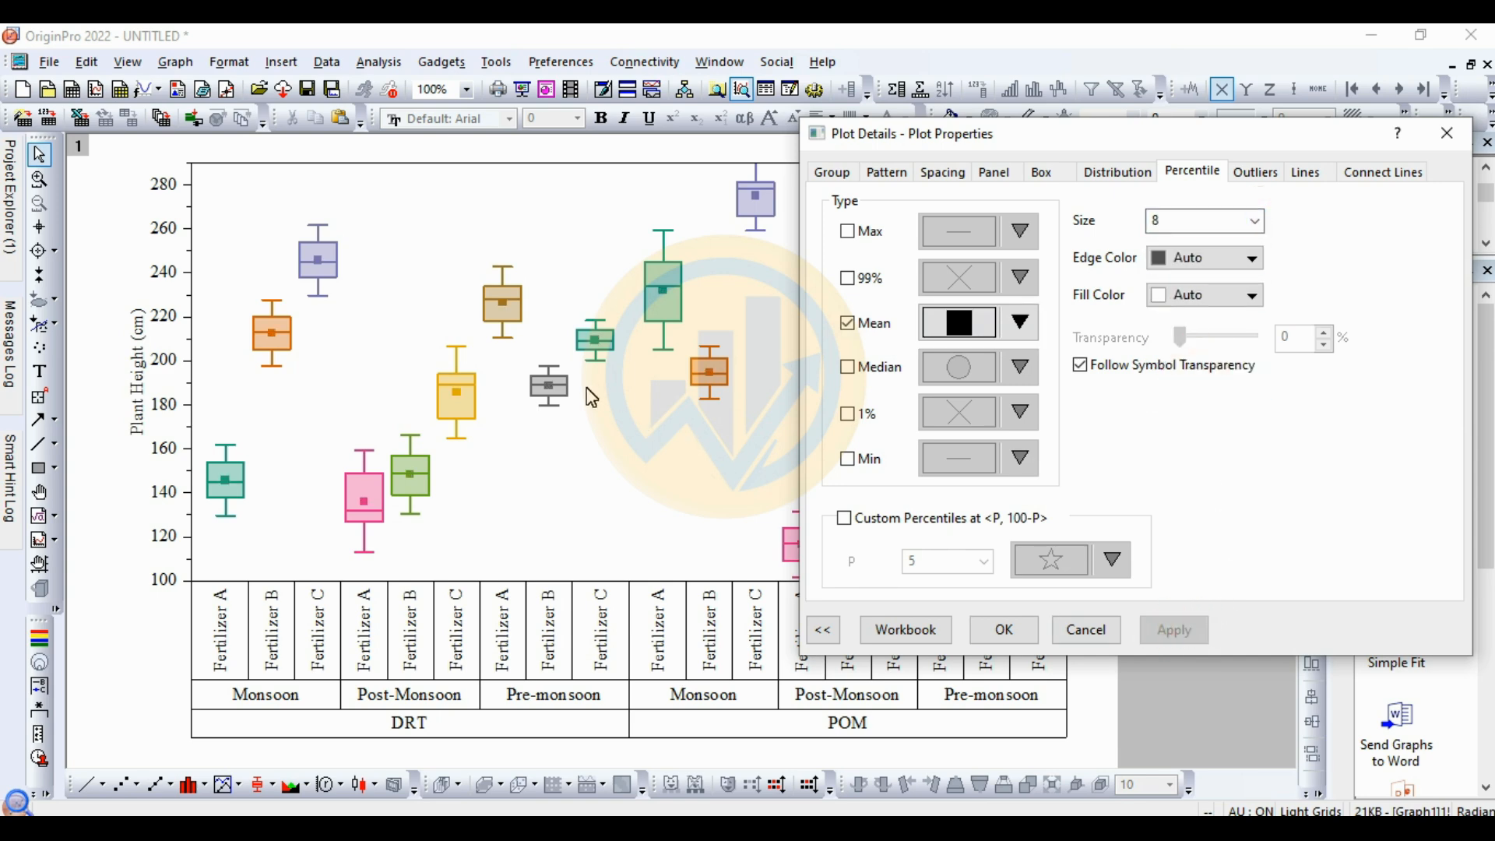
Increase the mean symbol size to 12 and apply it
left_click(1255, 221)
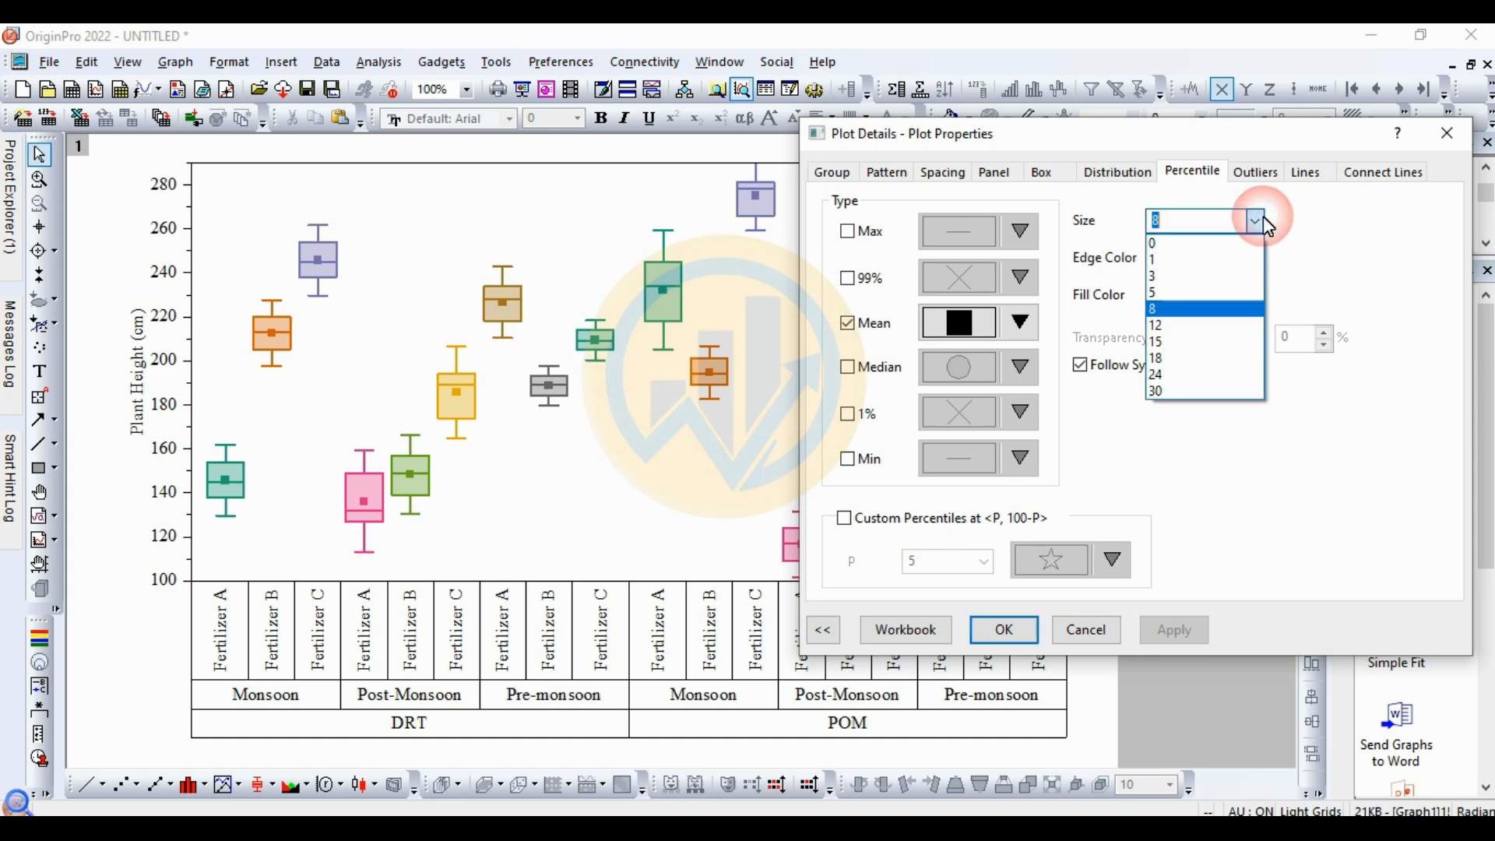
left_click(1171, 324)
left_click(1174, 631)
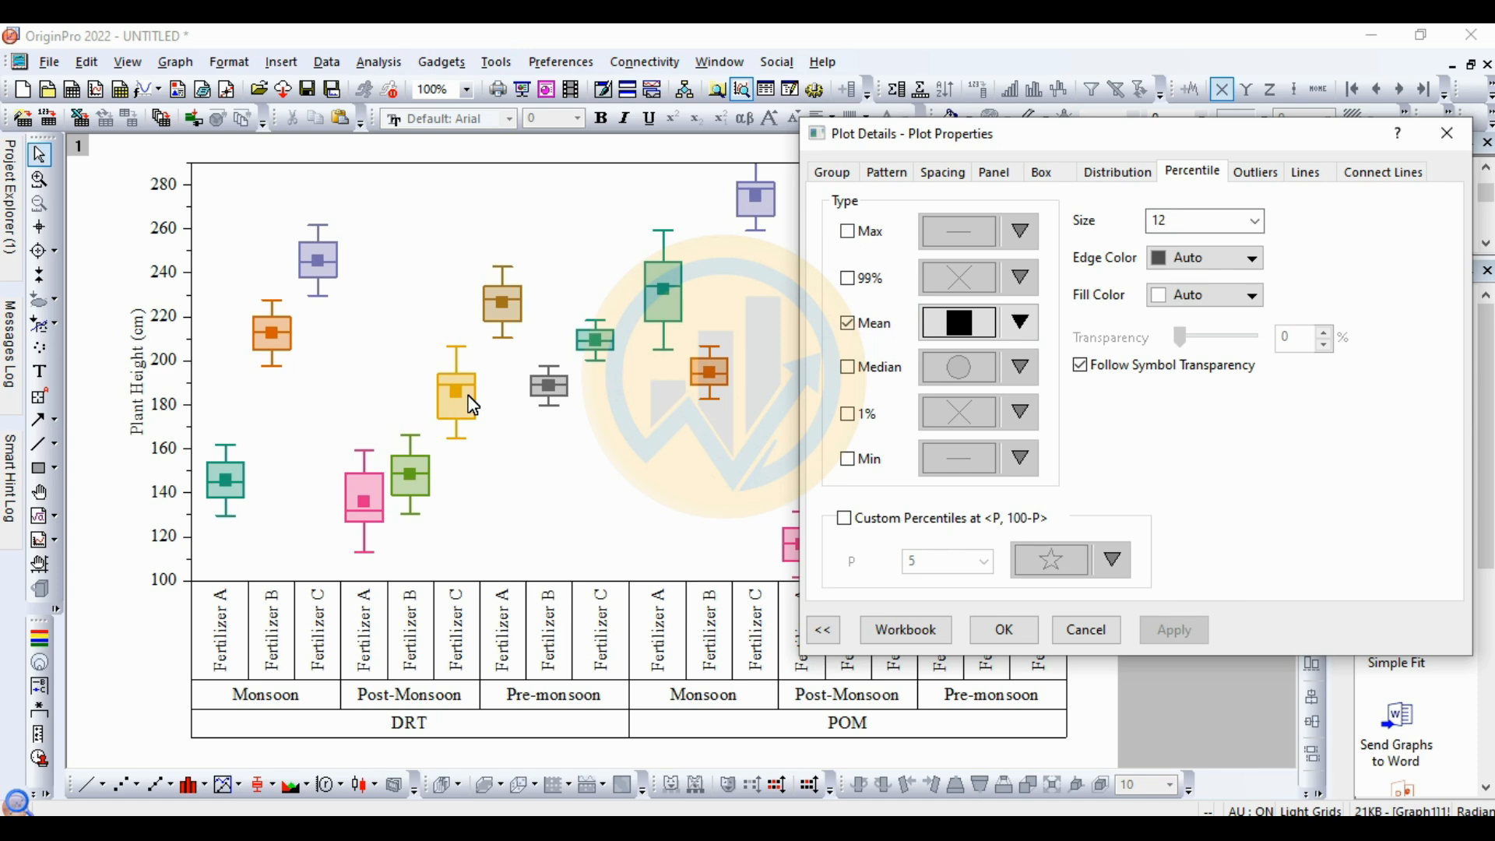
Replace the median line in the boxes with a mean line and apply it
left_click(1257, 173)
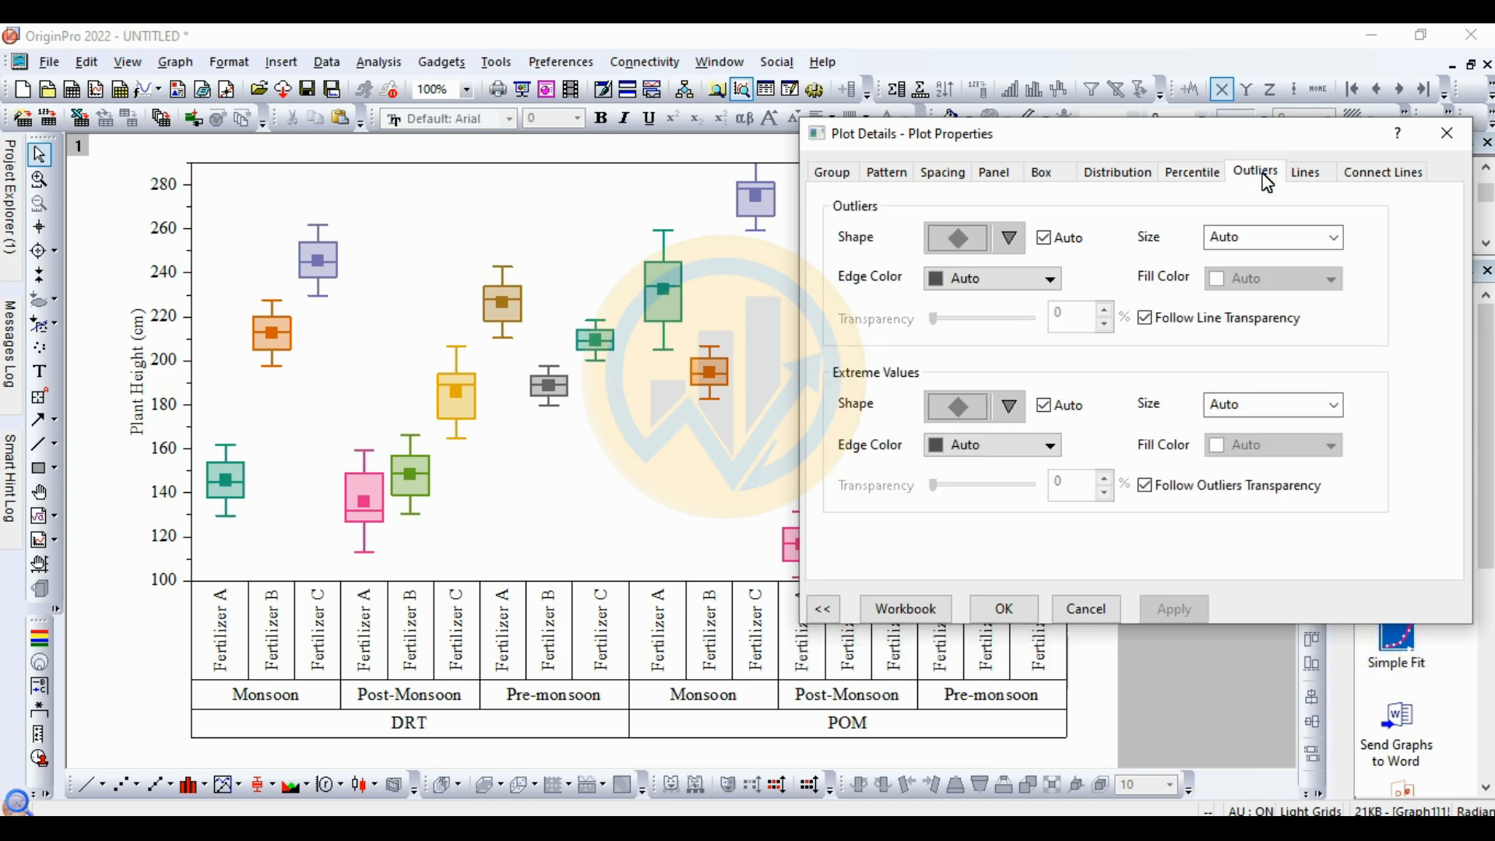
left_click(1307, 172)
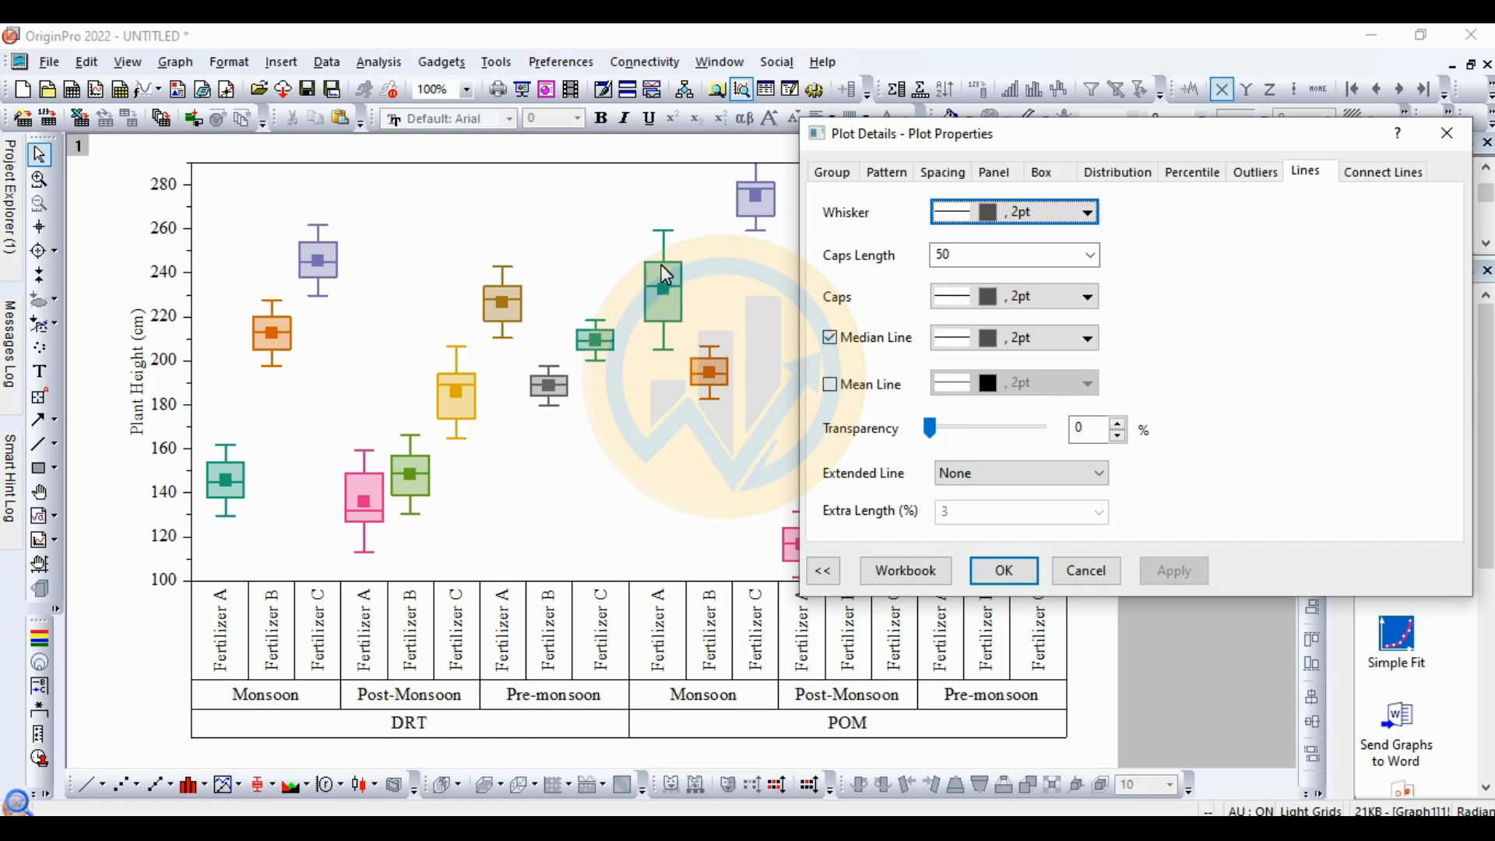
left_click(830, 339)
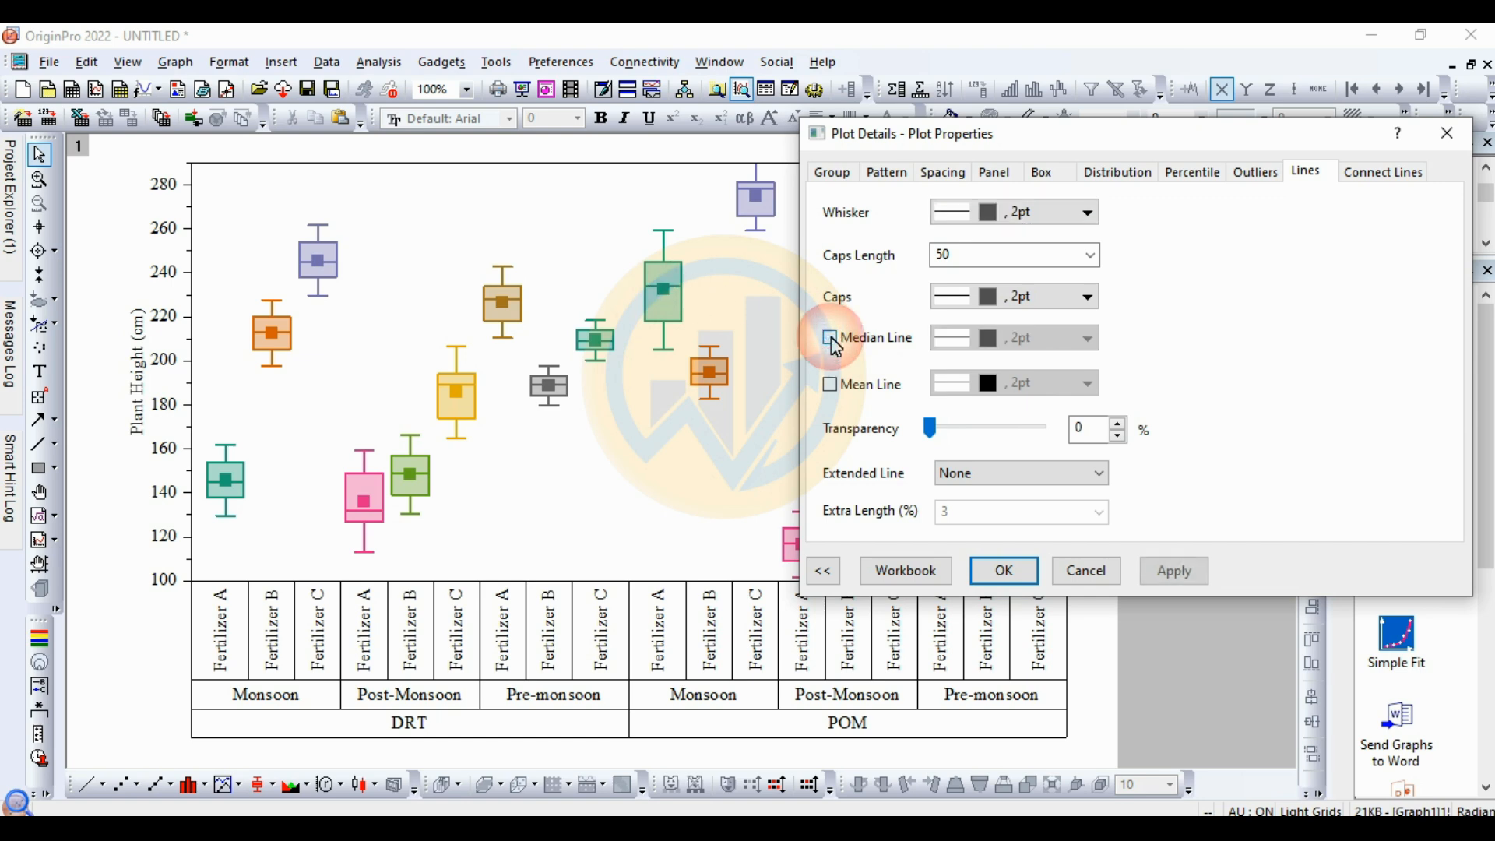
left_click(830, 384)
left_click(1173, 574)
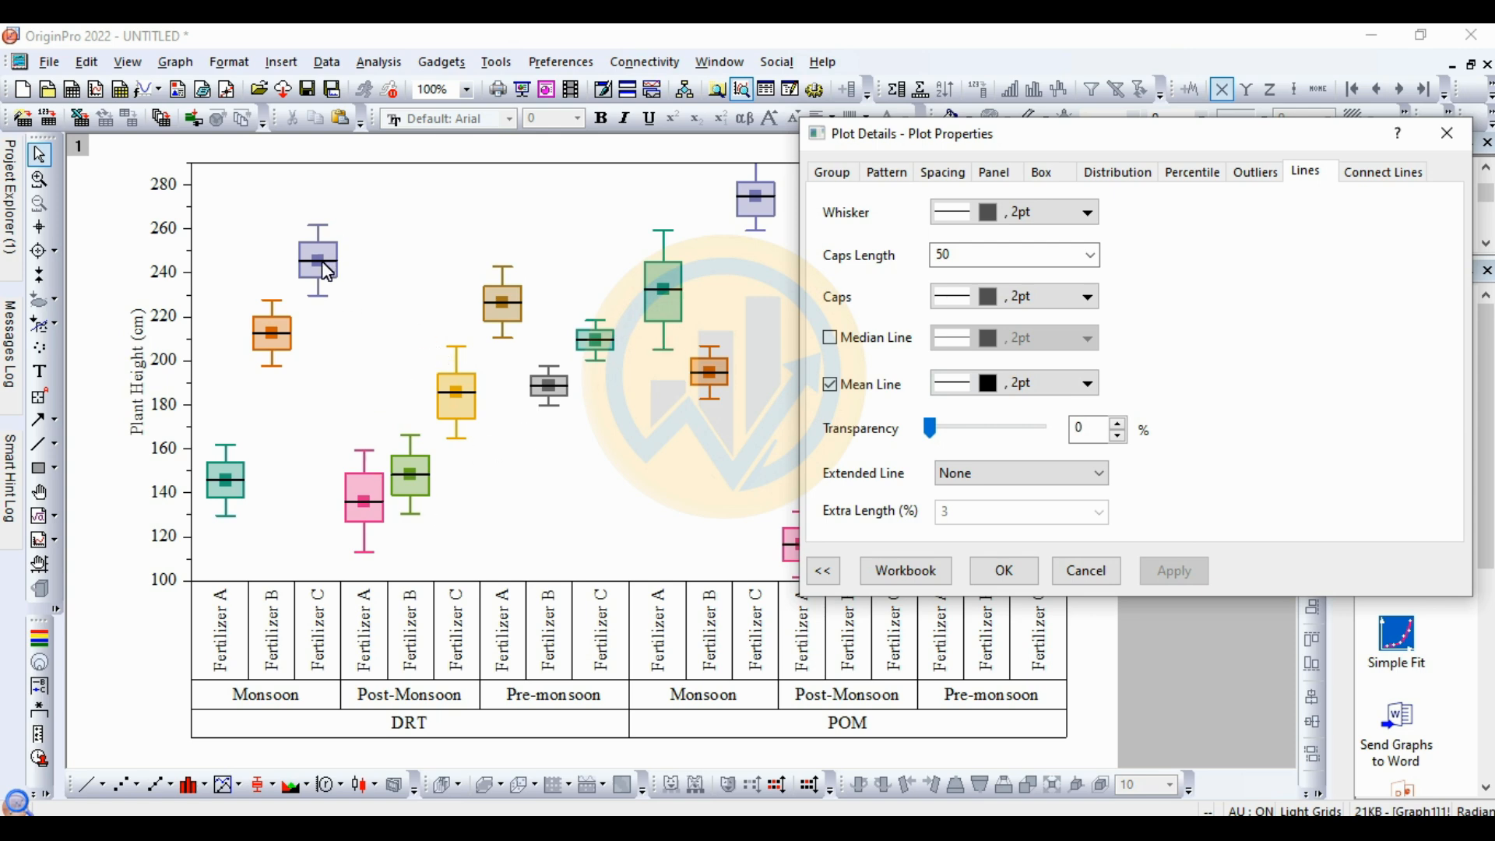
Set the mean line color to Auto and apply it
left_click(1088, 384)
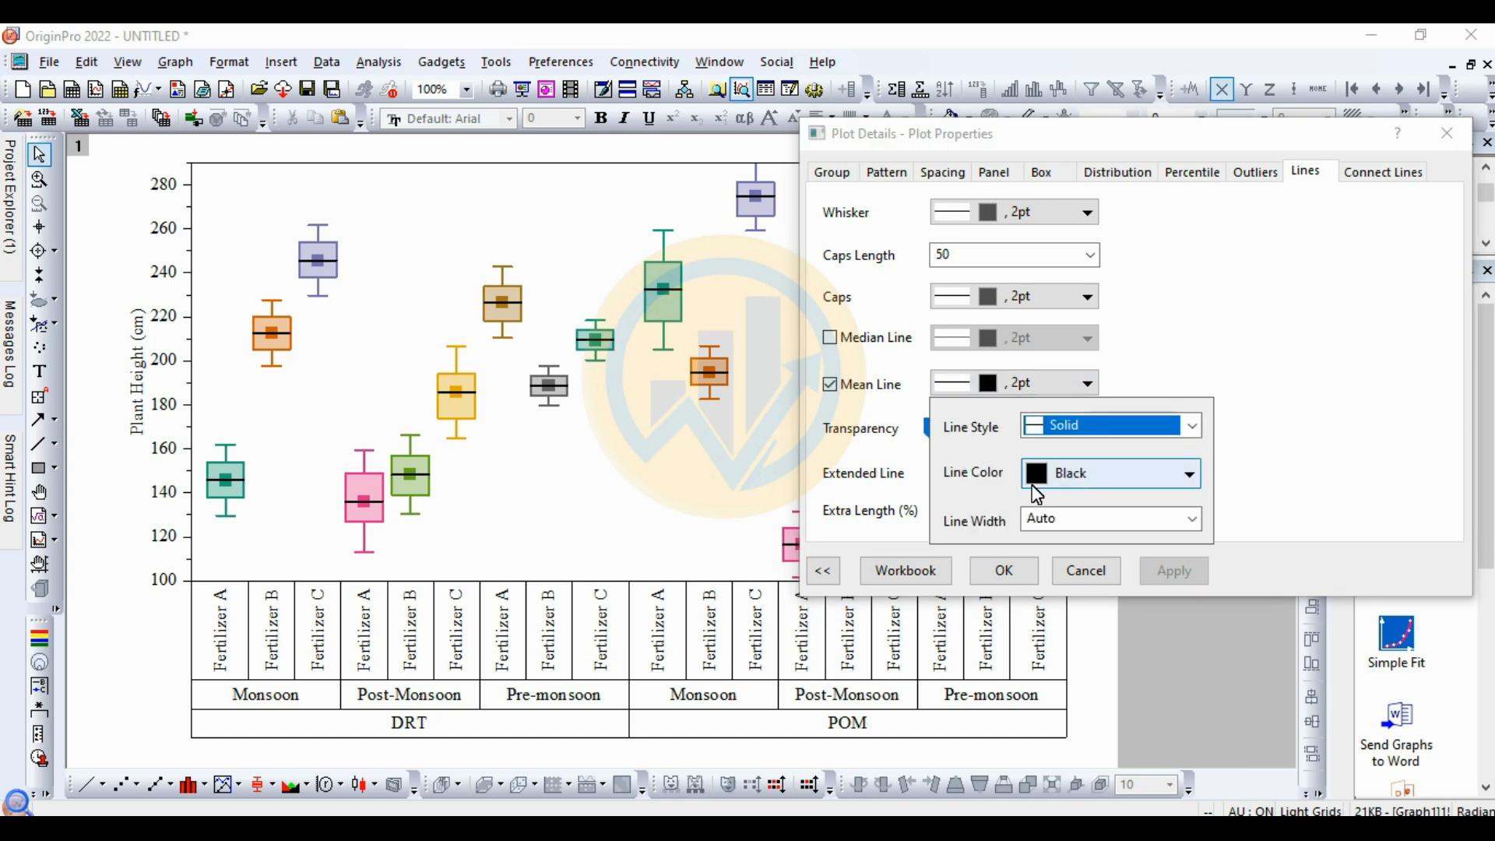
left_click(1191, 476)
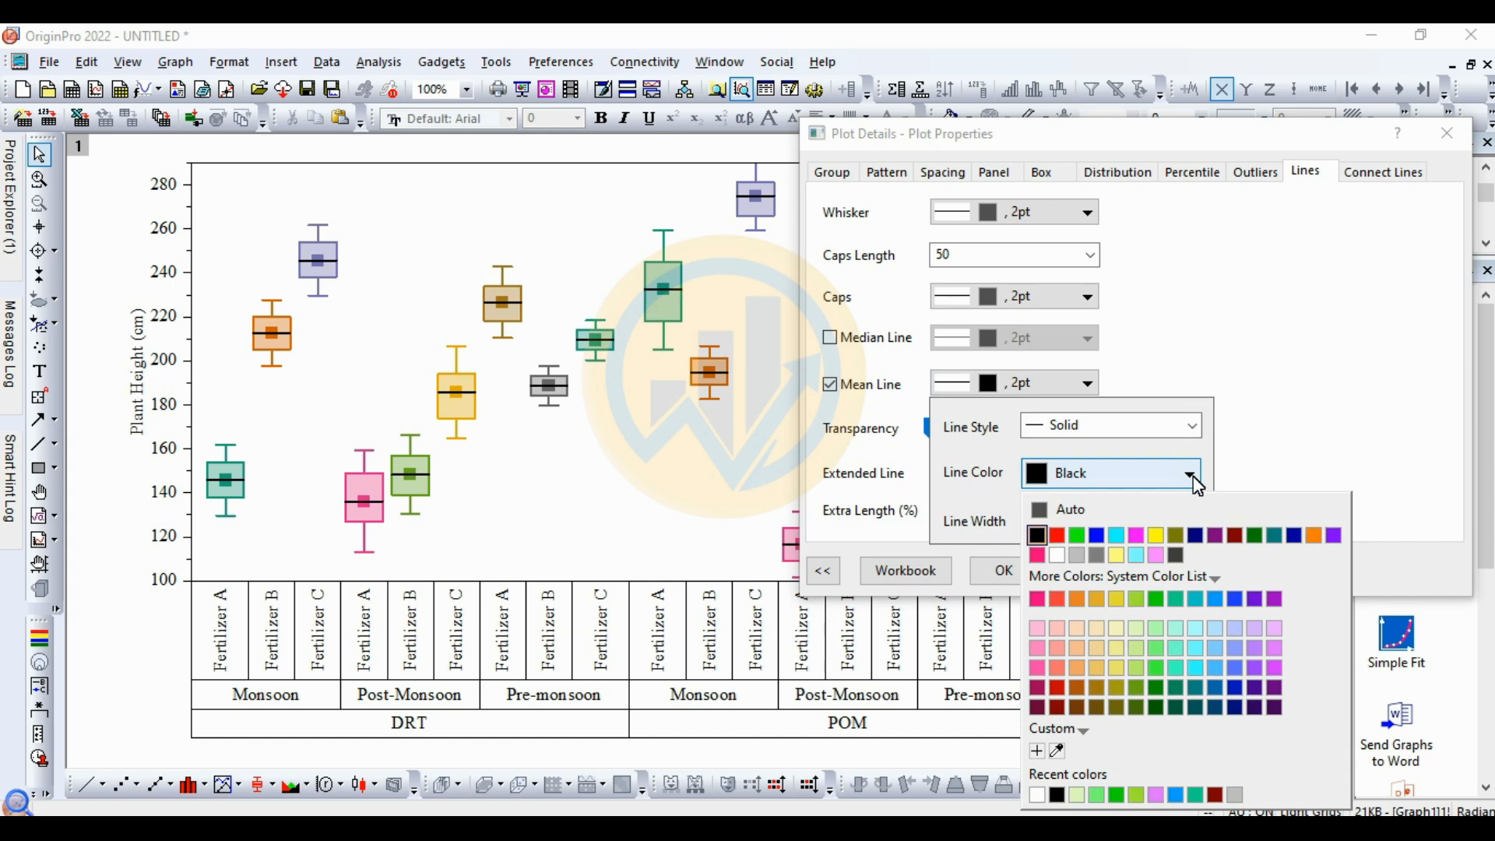
left_click(1059, 509)
left_click(1183, 570)
left_click(1185, 571)
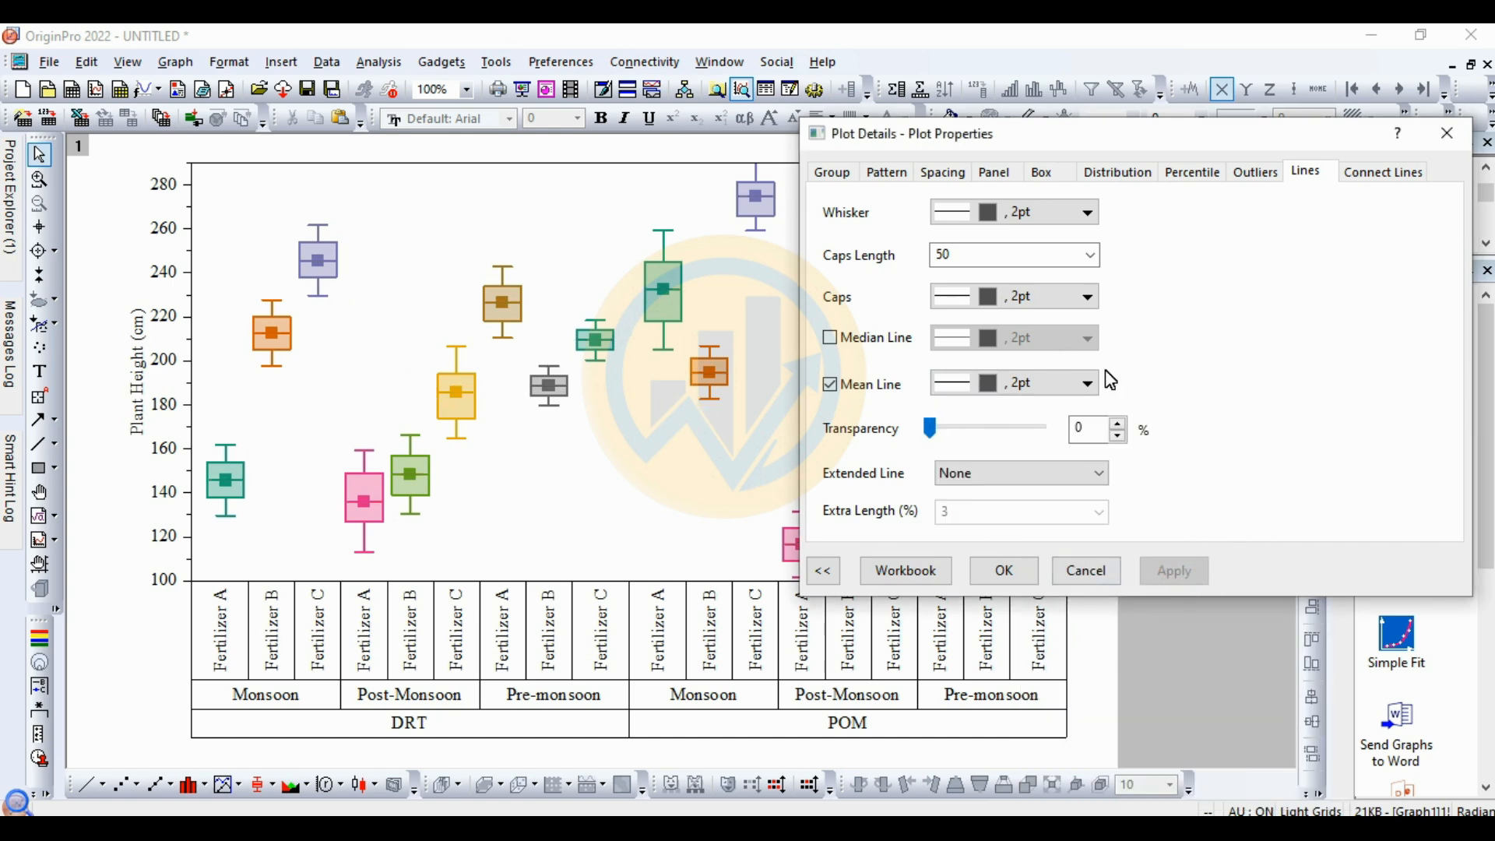
left_click(1084, 383)
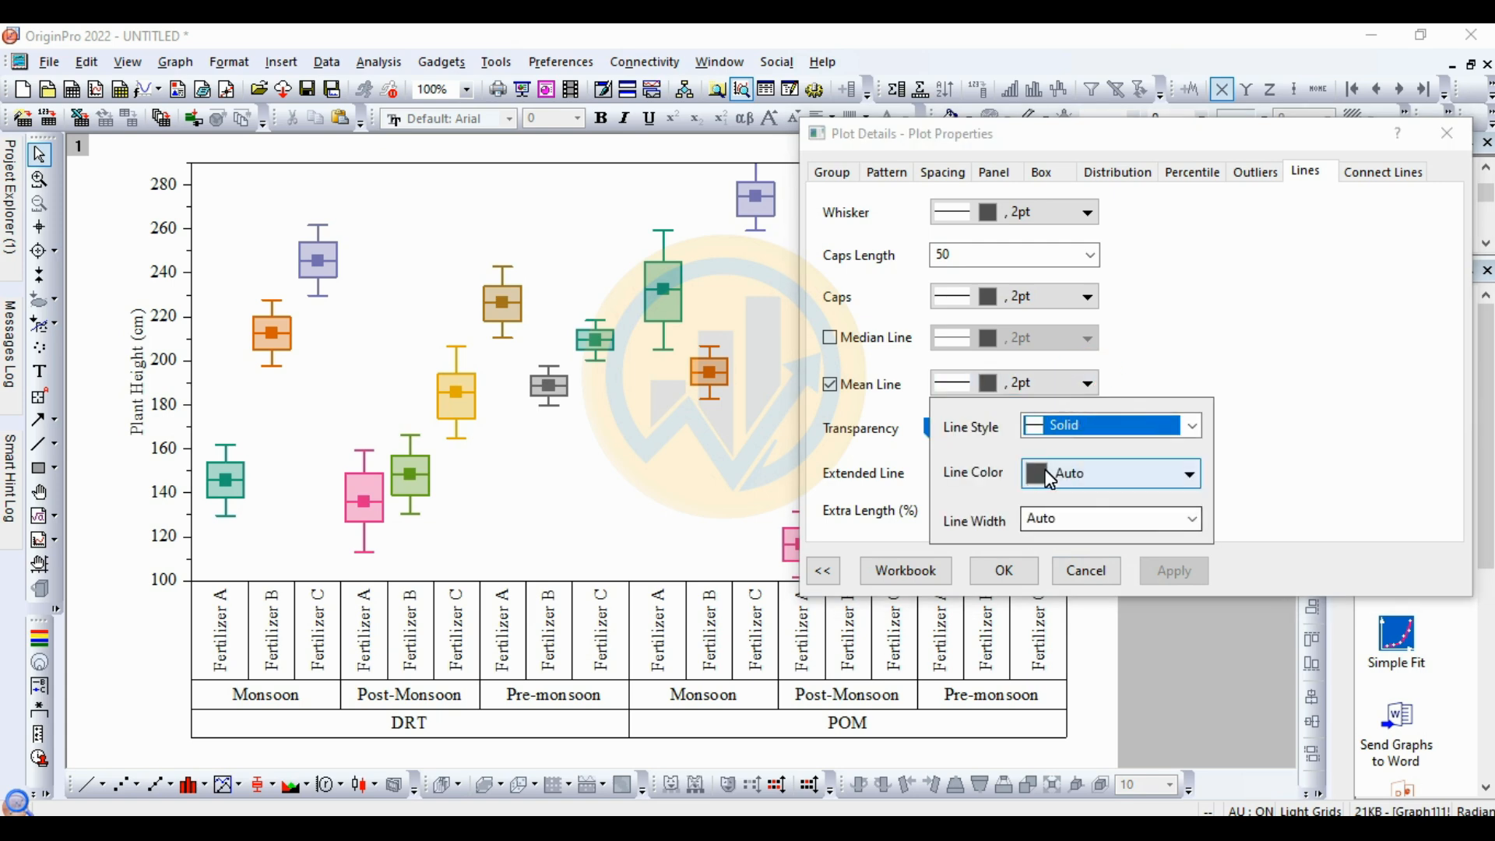
left_click(1203, 522)
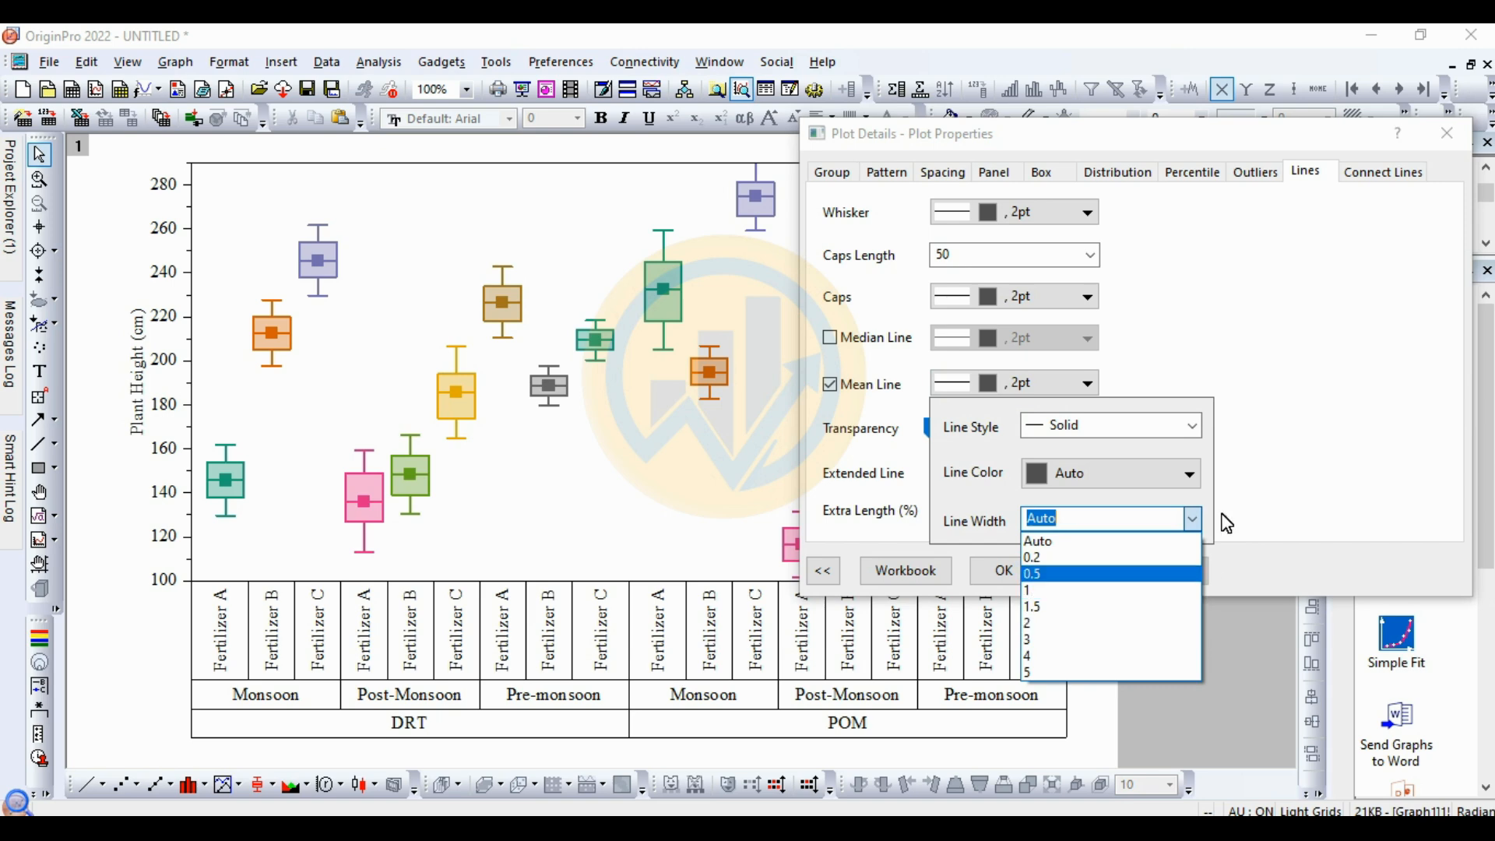
left_click(1284, 492)
left_click(1261, 417)
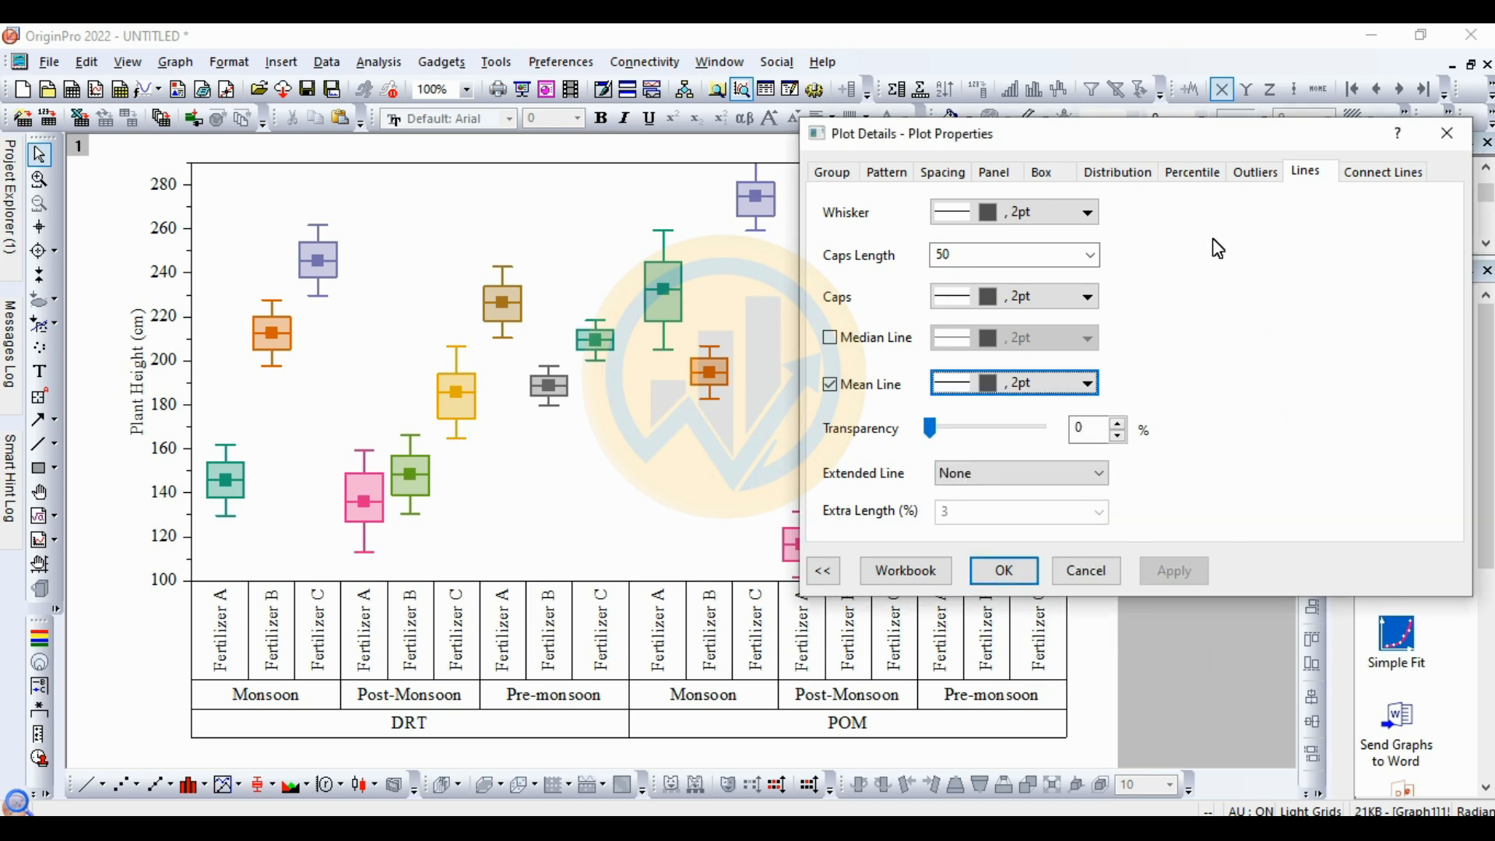
Check the connect-line options, leave them off, and accept the plot details
left_click(1361, 176)
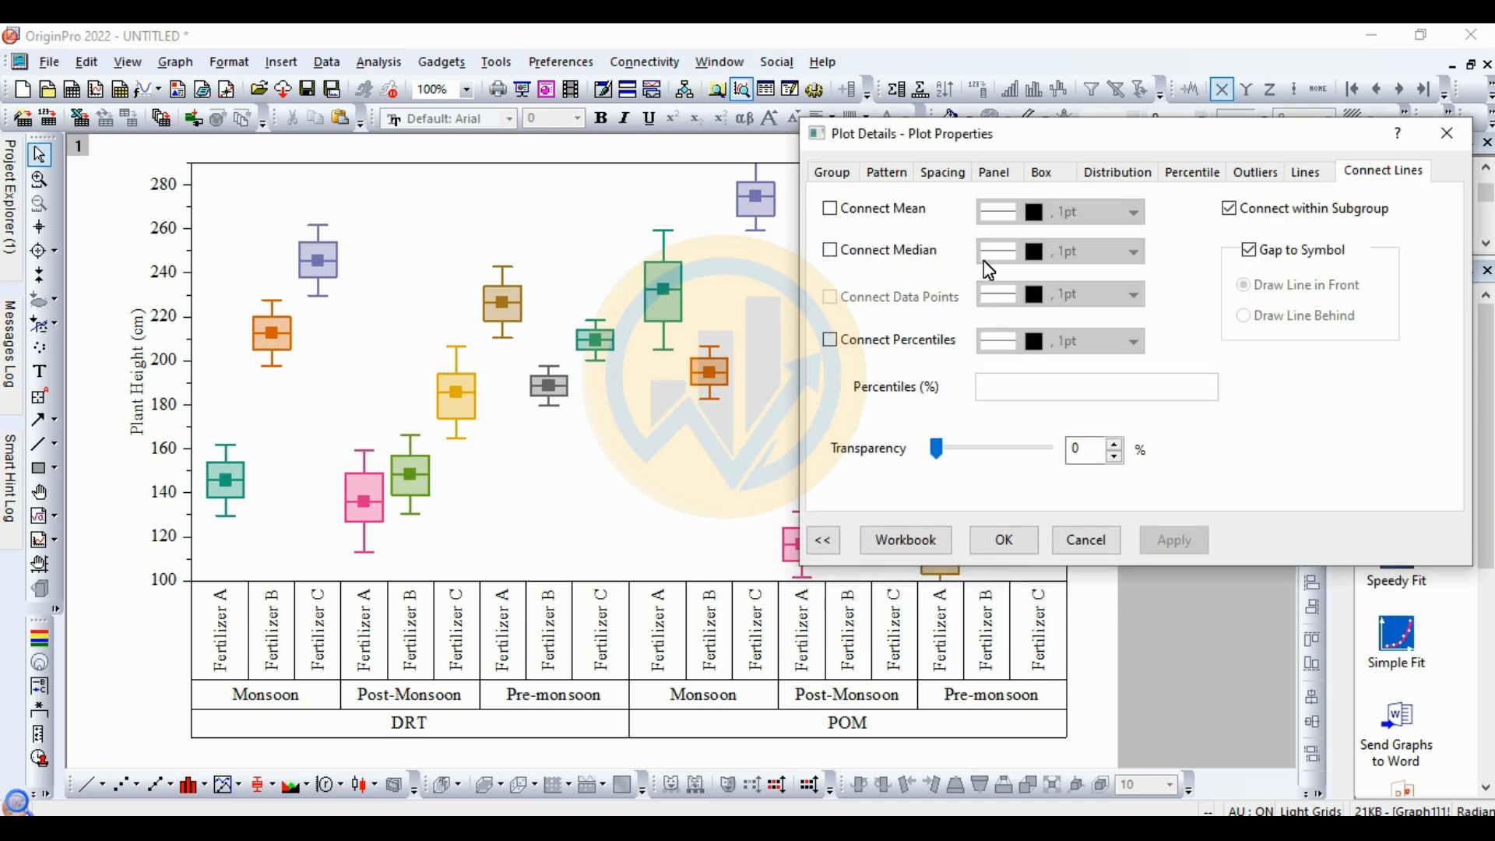
left_click(1003, 542)
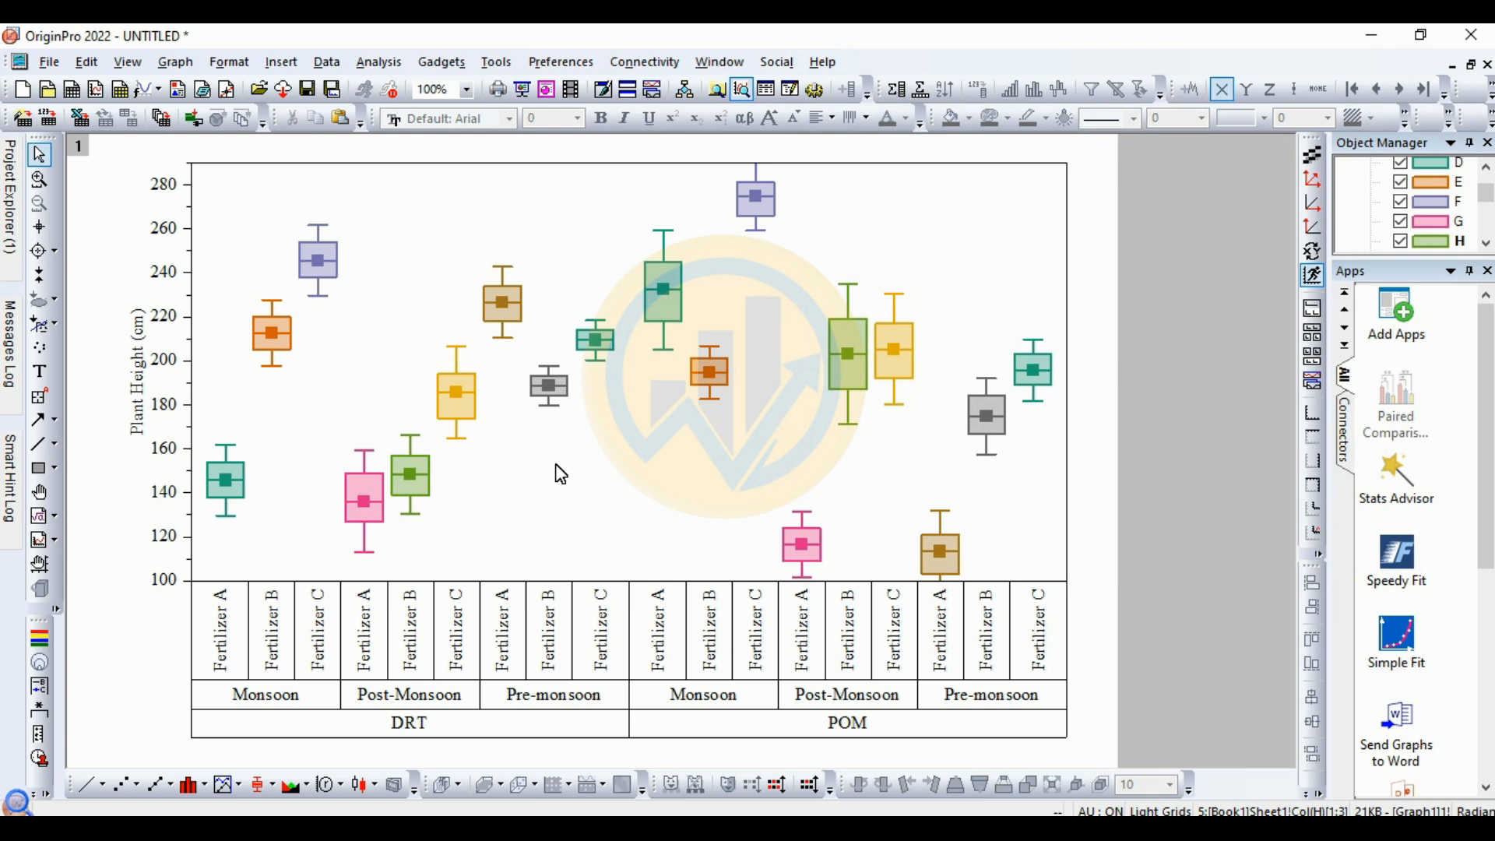
Restore the maximized graph to a floating window and place Graph1 in front of the Book1 worksheet
left_click(1470, 64)
left_click_drag(460, 175, 590, 539)
left_click(440, 402)
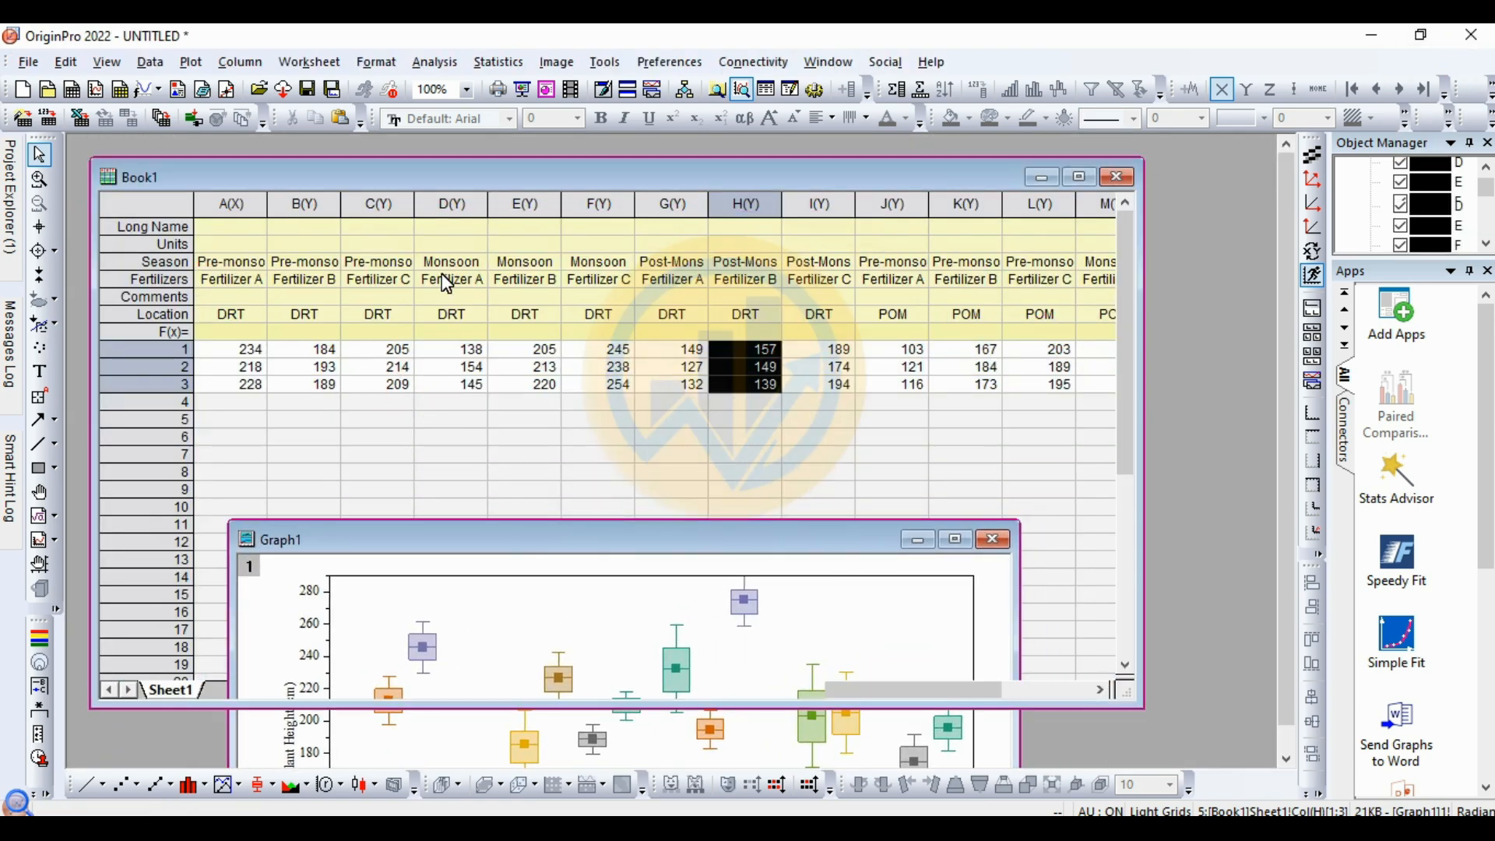
left_click(642, 731)
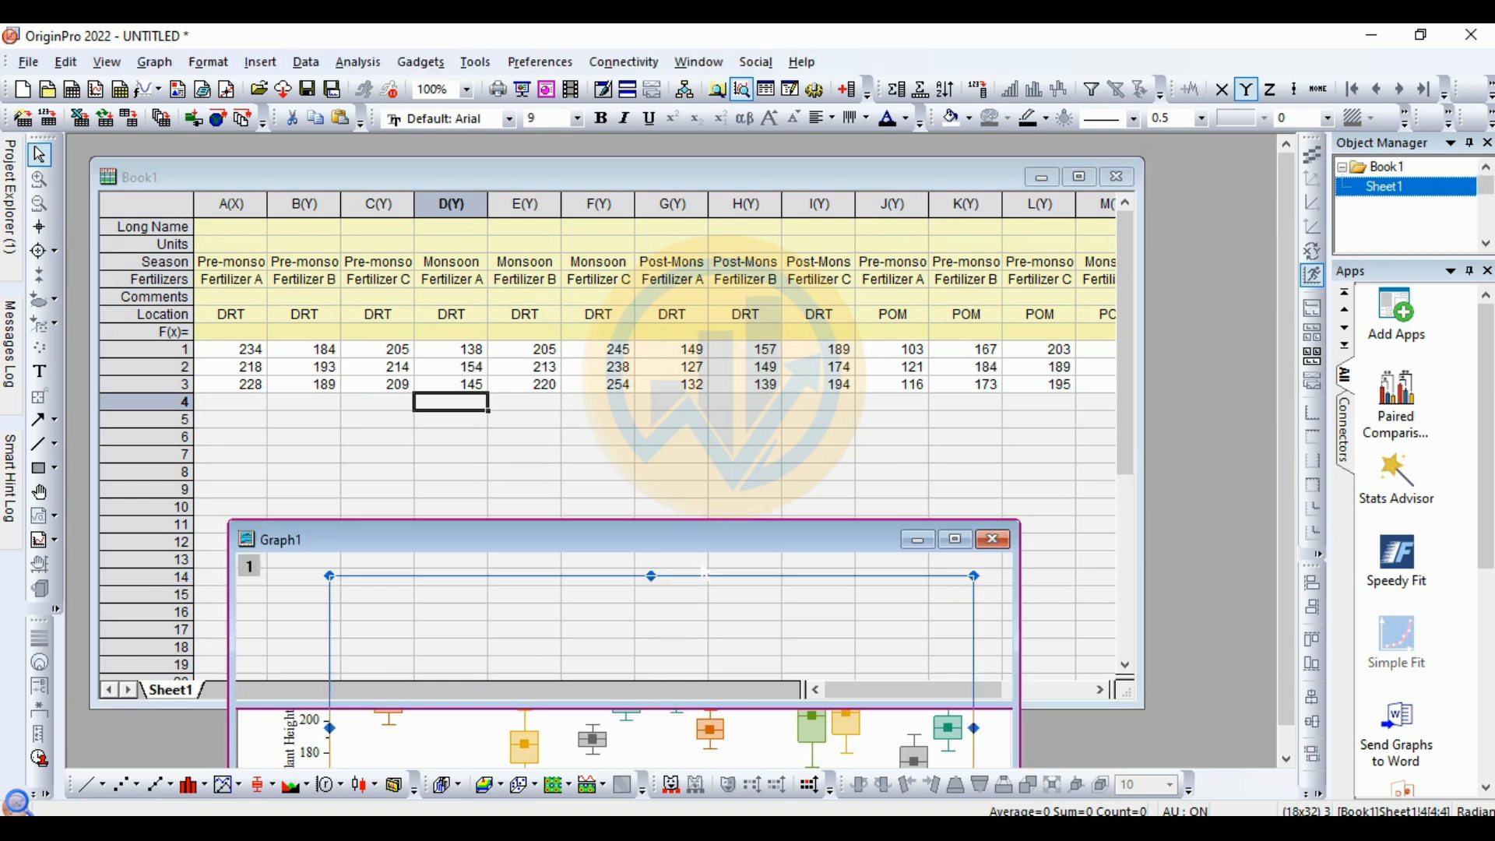
left_click_drag(717, 535, 772, 204)
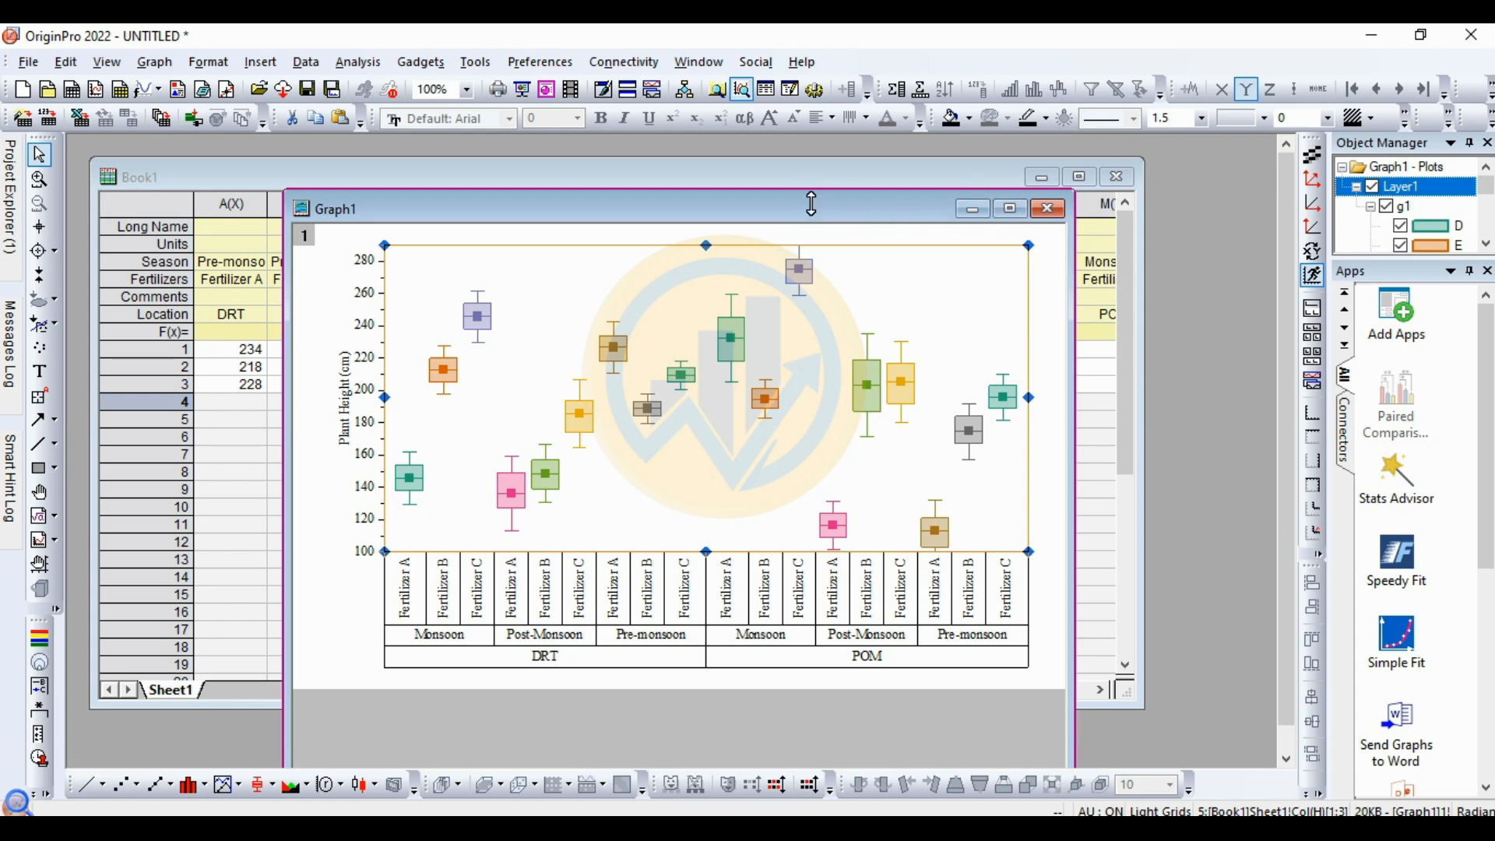
mouse_move(805, 204)
left_mouse_down()
mouse_move(727, 198)
mouse_move(791, 189)
left_mouse_up()
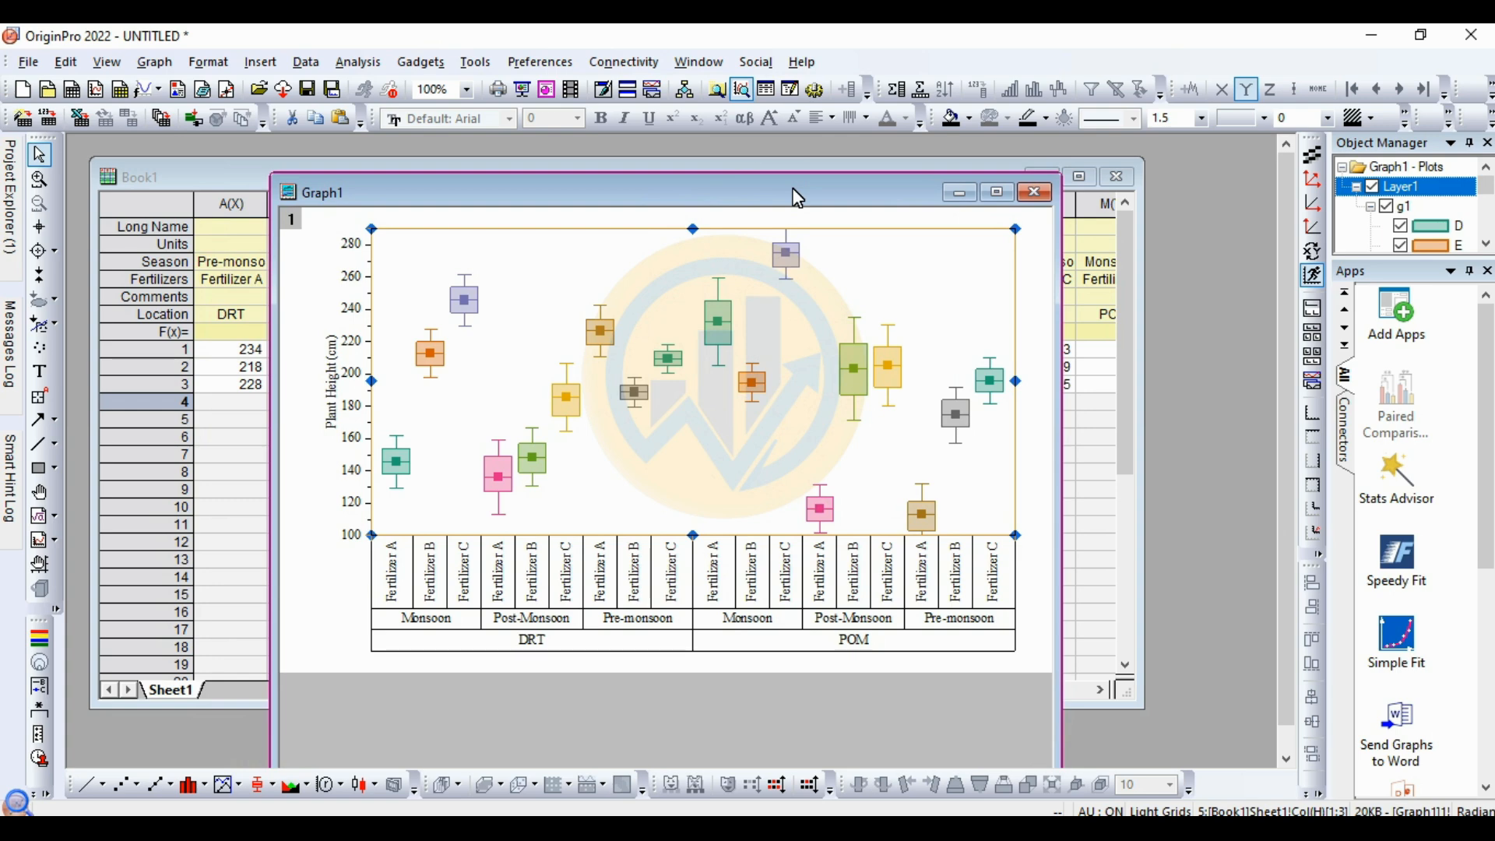
left_click_drag(707, 194, 600, 174)
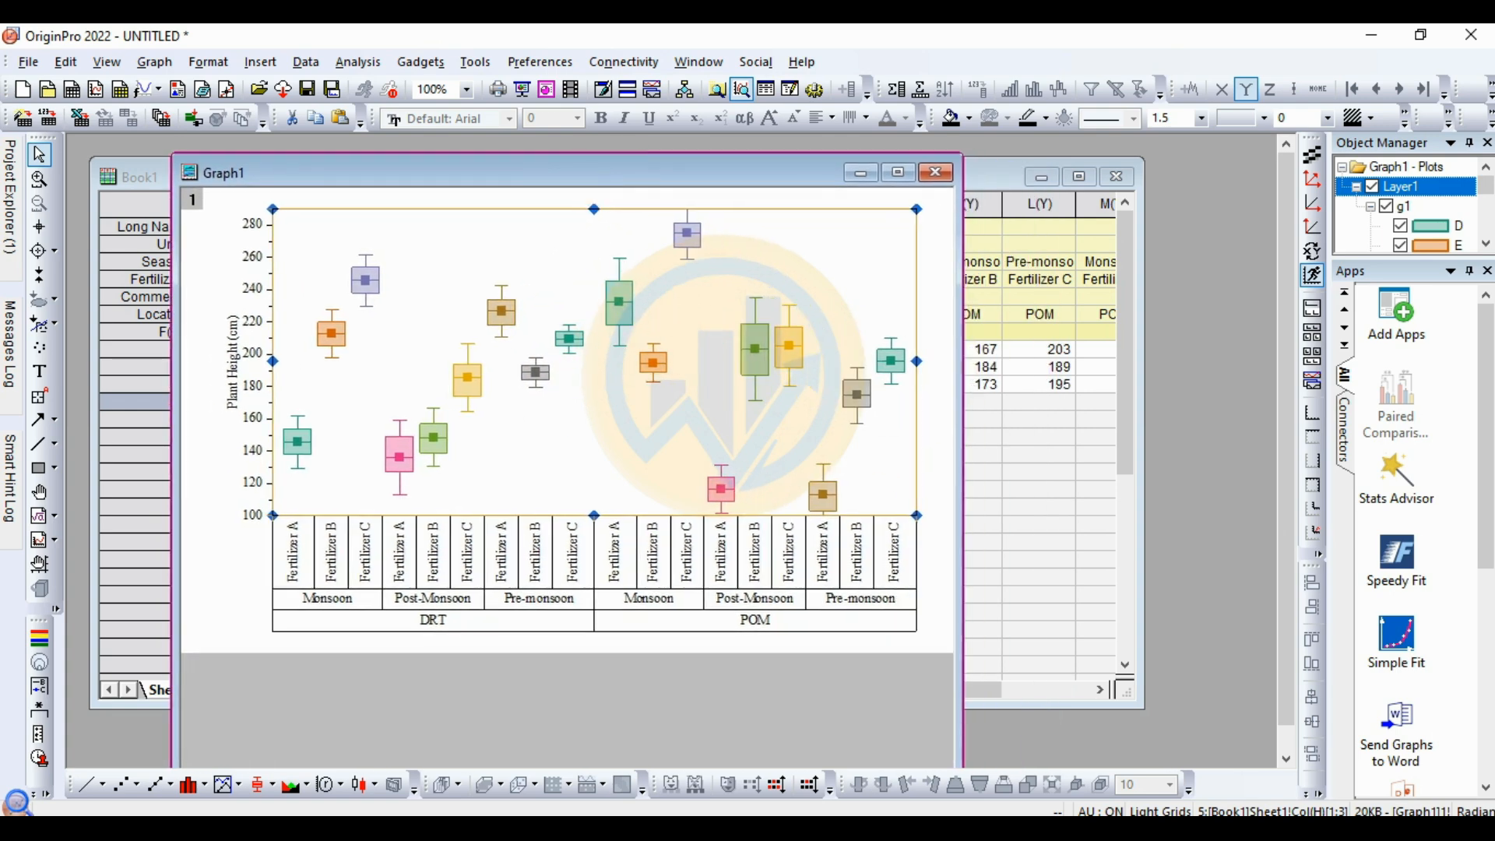